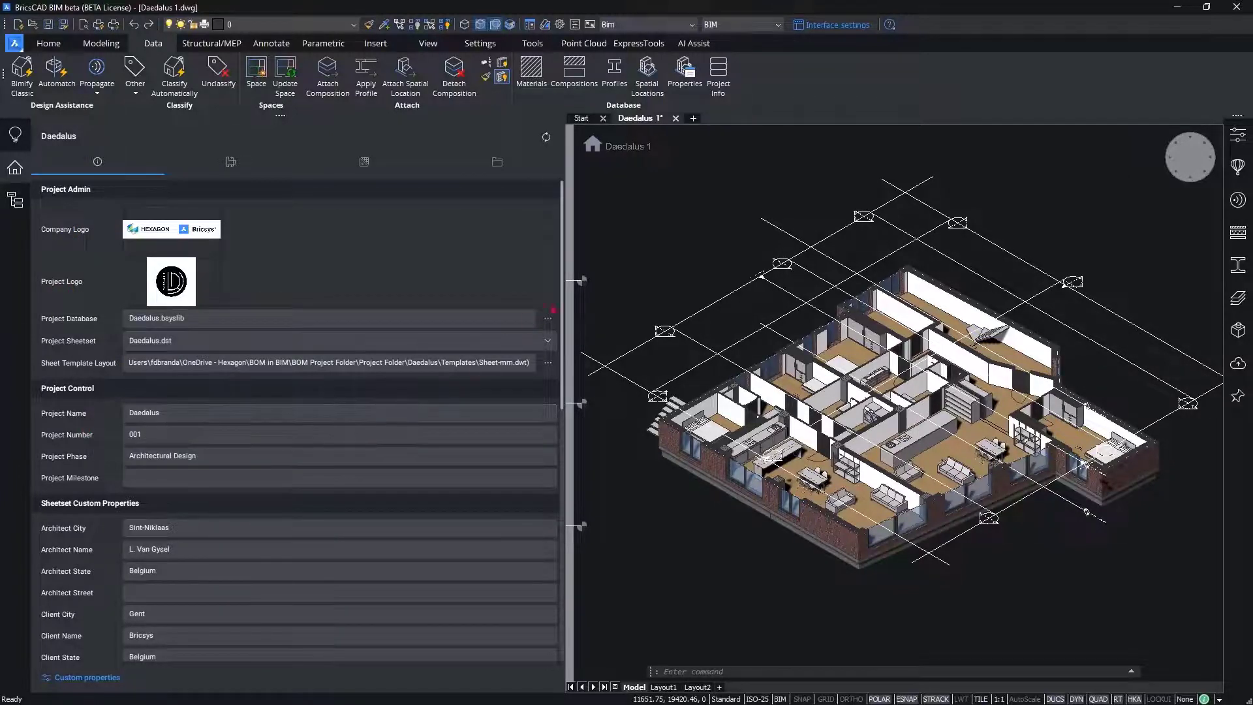
# Step: Review the Daedalus project's admin, control and sheet set properties and the list of available interface panels
pyautogui.scroll(-1, 563, 314)
pyautogui.moveTo(564, 314)
pyautogui.mouseDown()
pyautogui.moveTo(560, 450)
pyautogui.moveTo(566, 309)
pyautogui.mouseUp()
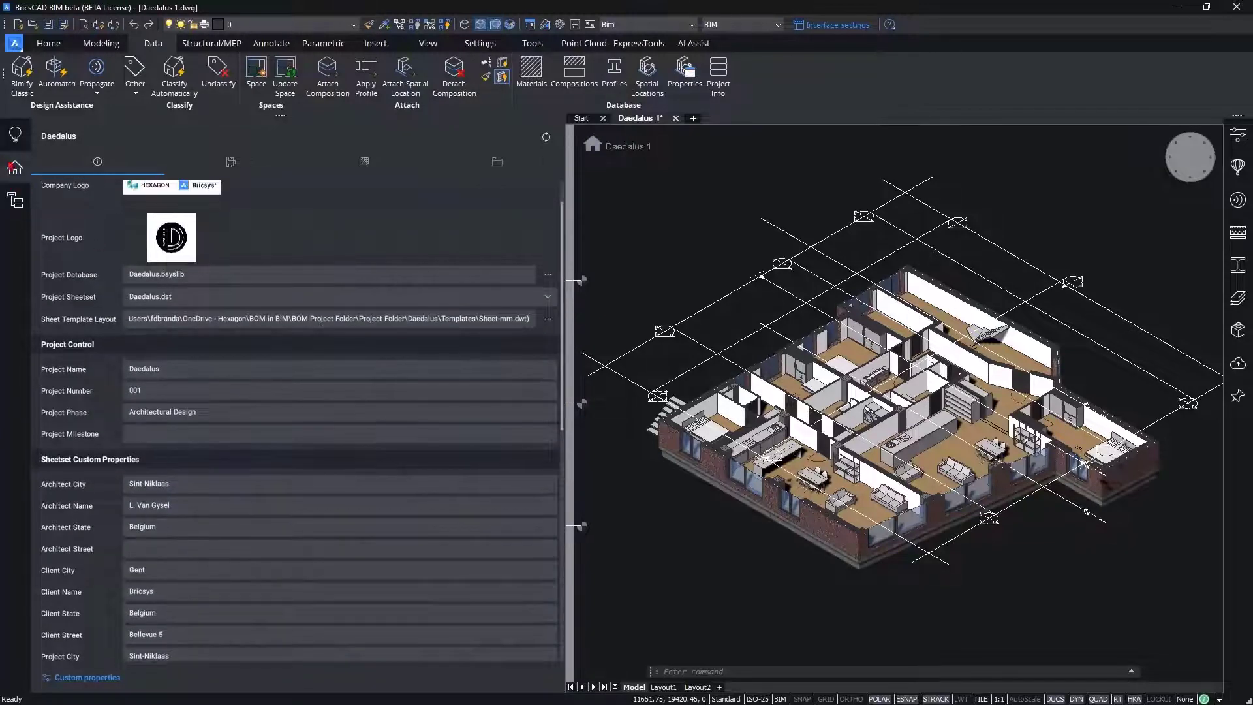
pyautogui.rightClick(11, 264)
pyautogui.moveTo(39, 273)
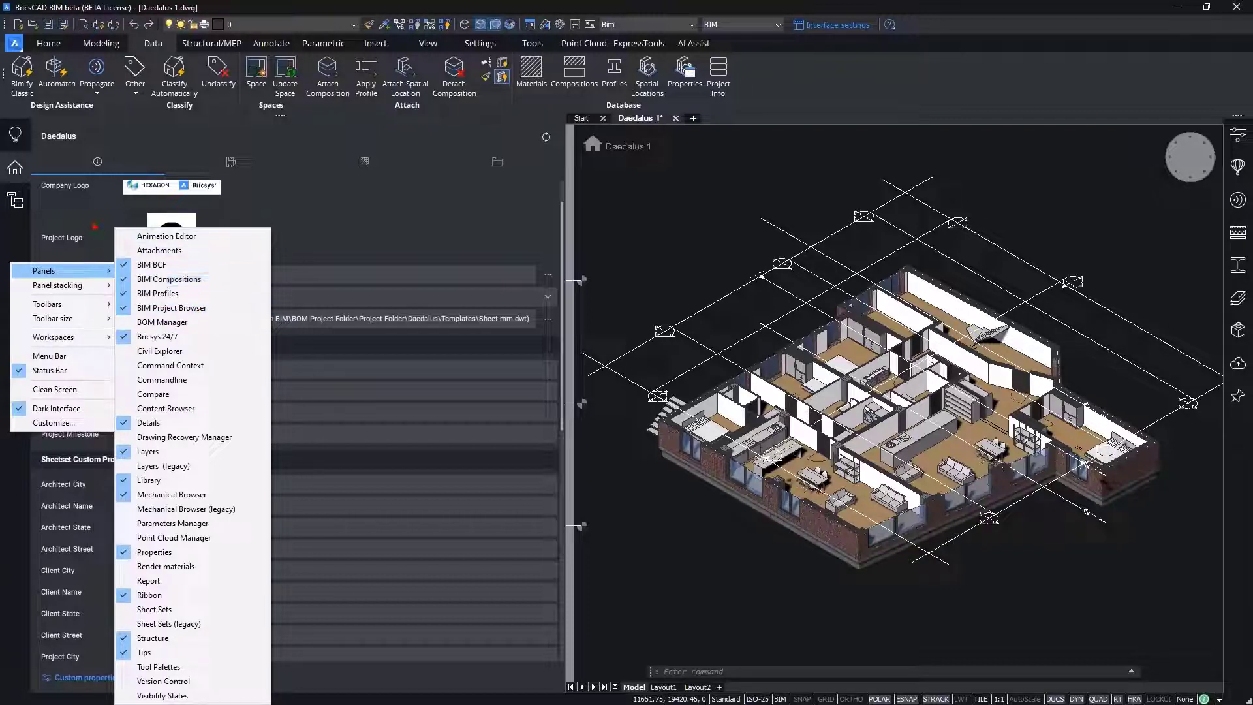
pyautogui.click(93, 225)
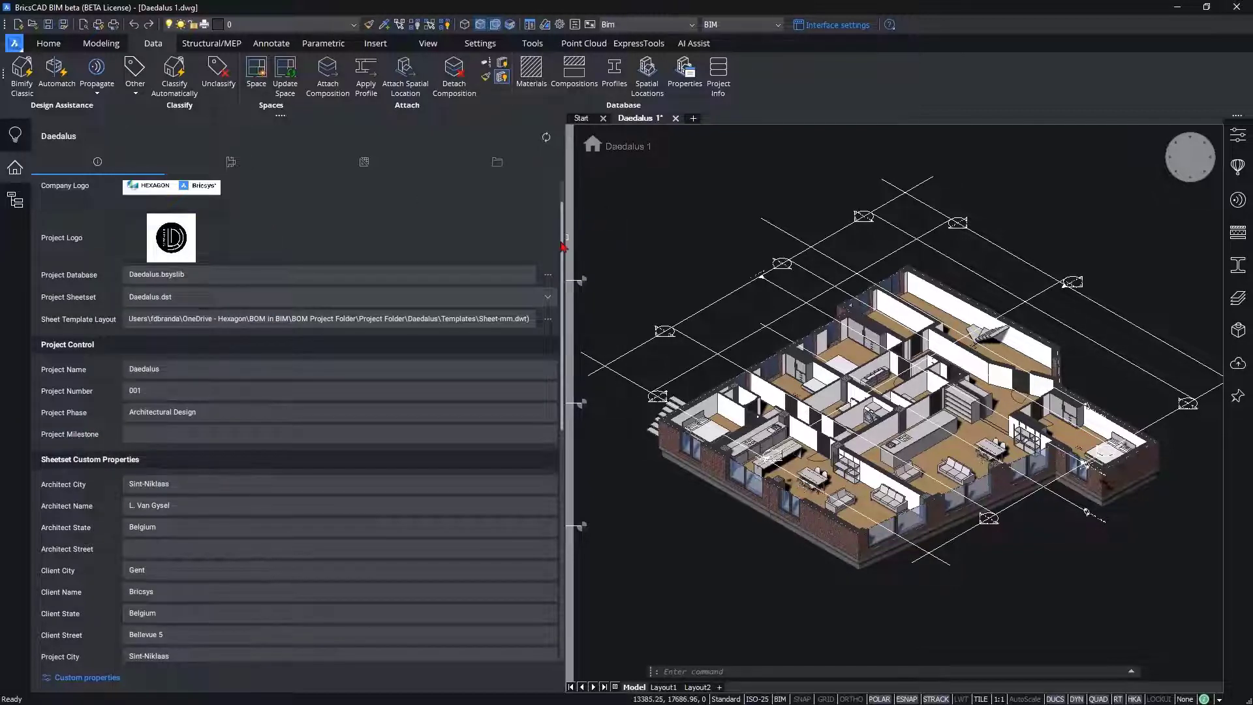
pyautogui.scroll(2, 563, 215)
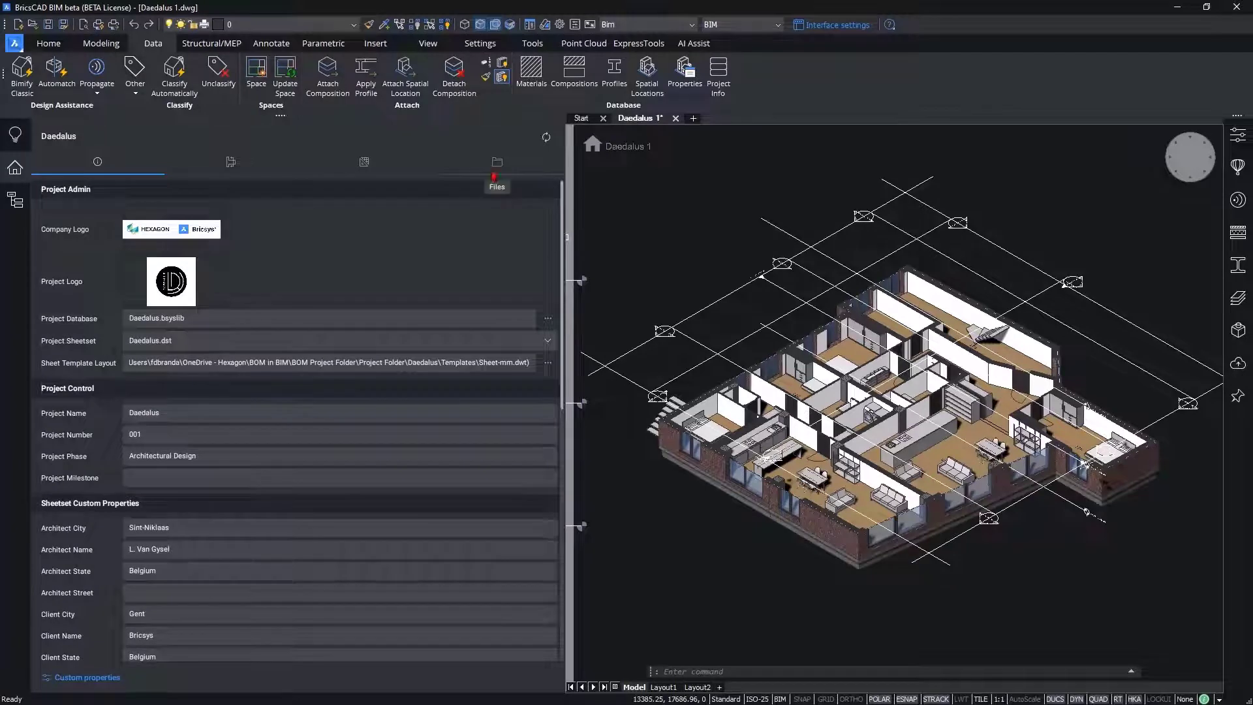
# Step: Examine the schedule files in the project's Schedules folder and the file options offered for Door Schedule.bom
pyautogui.click(513, 171)
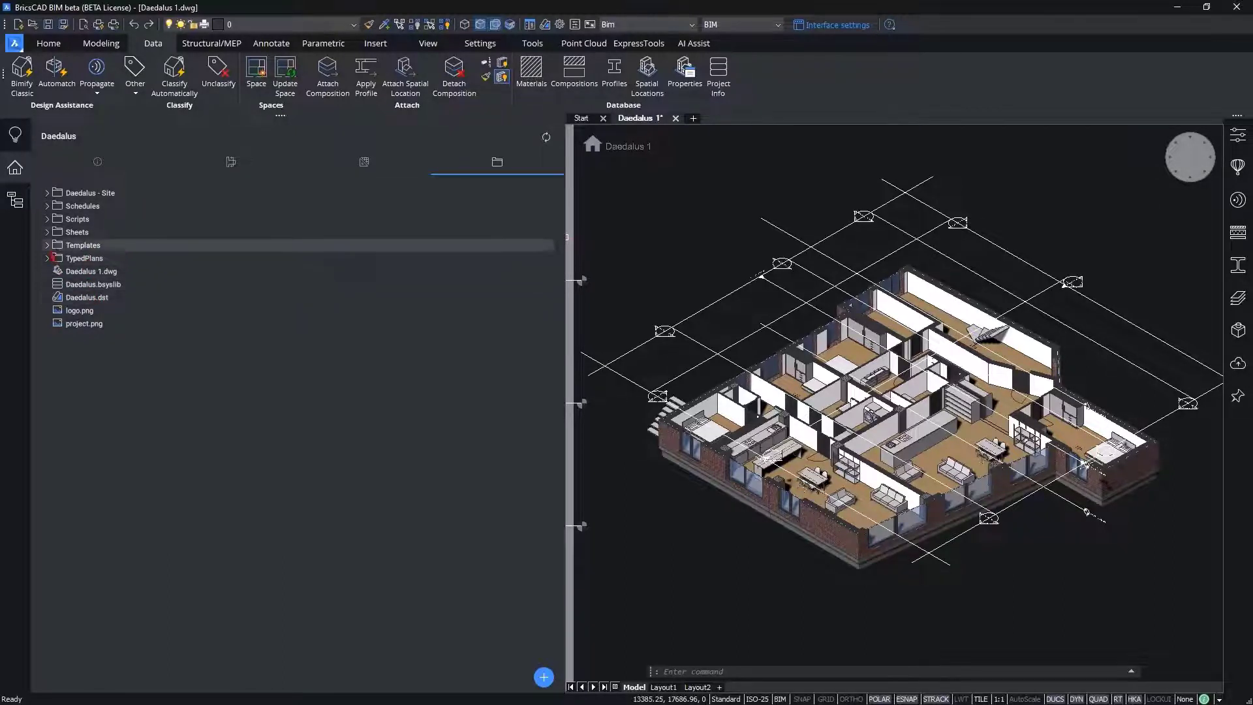
pyautogui.click(48, 206)
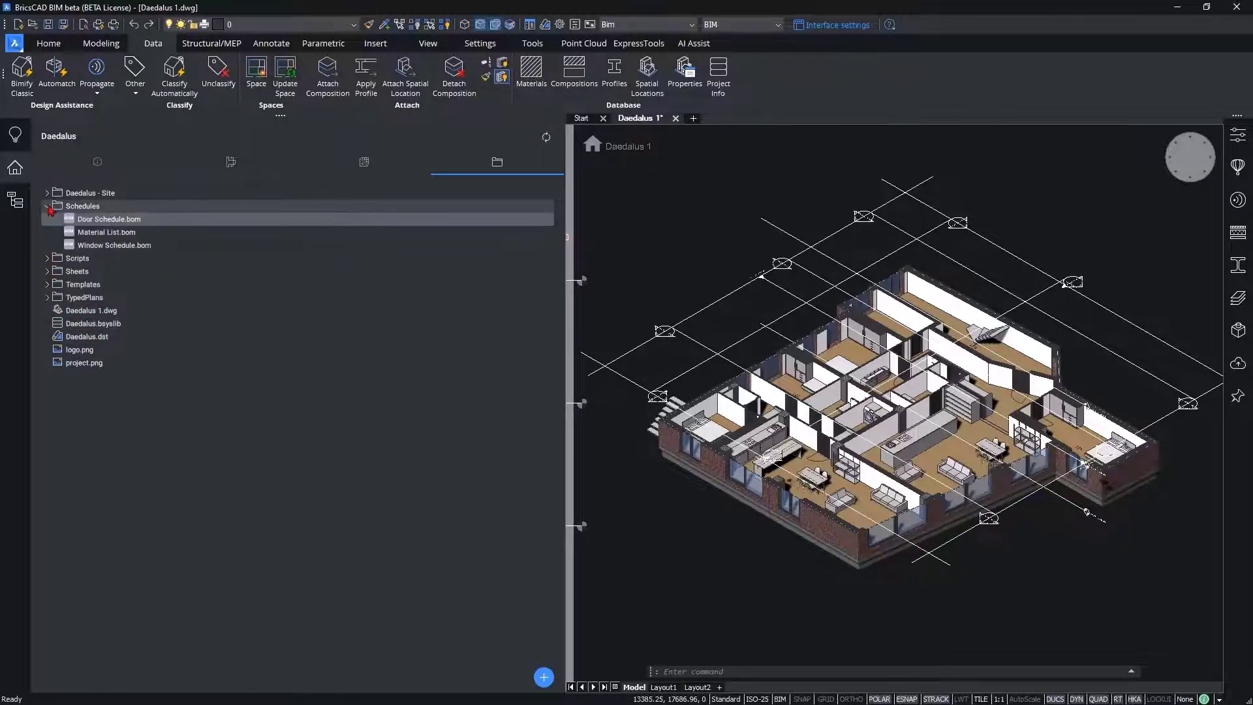
pyautogui.click(92, 220)
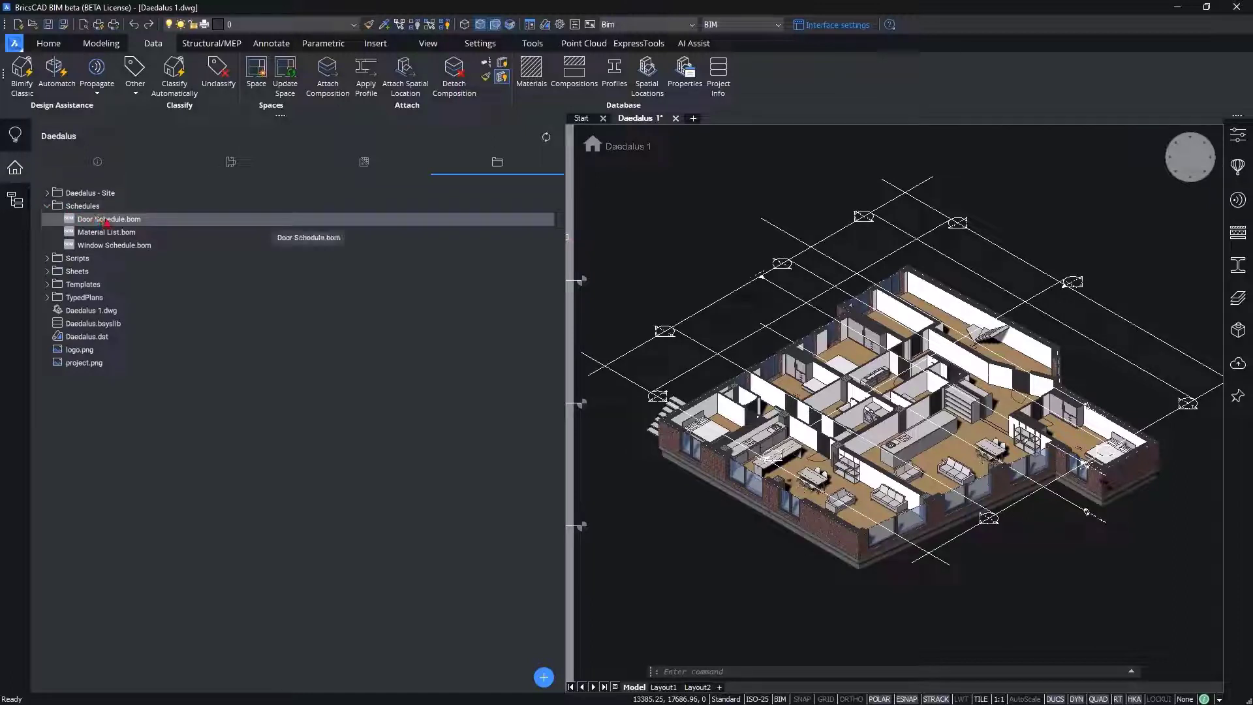
pyautogui.keyDown('shift'); pyautogui.click(134, 246); pyautogui.keyUp('shift')
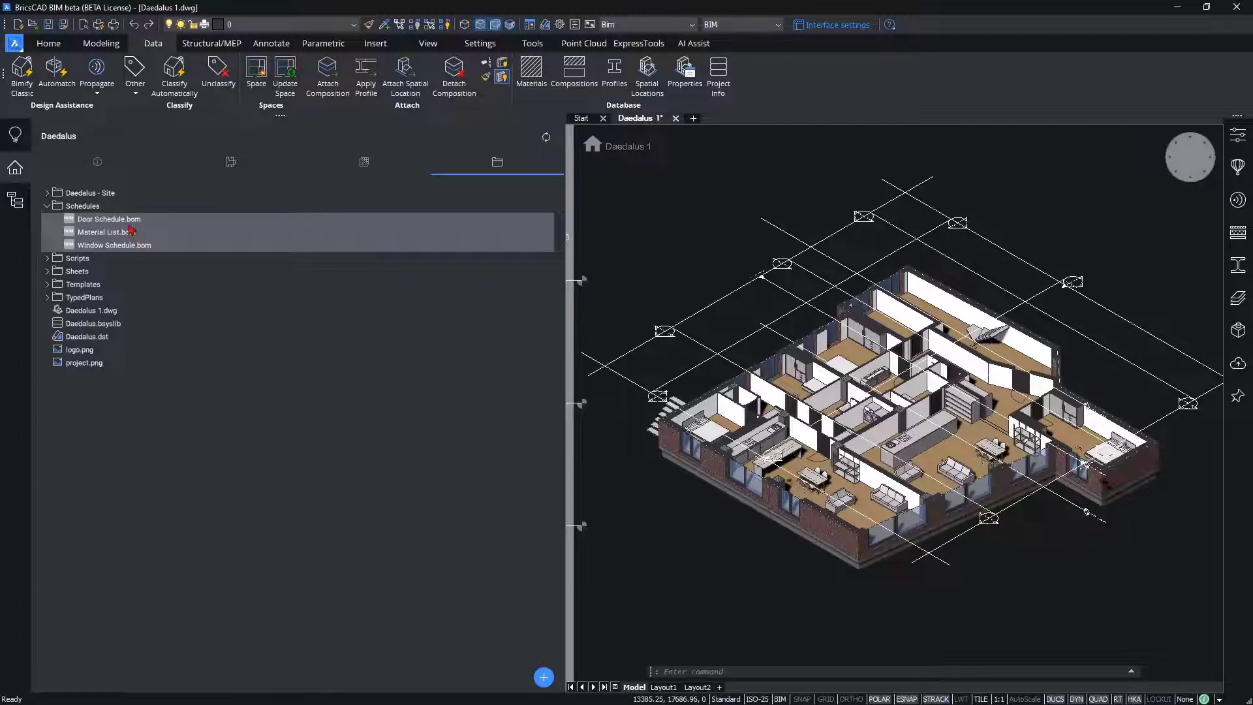
pyautogui.click(131, 225)
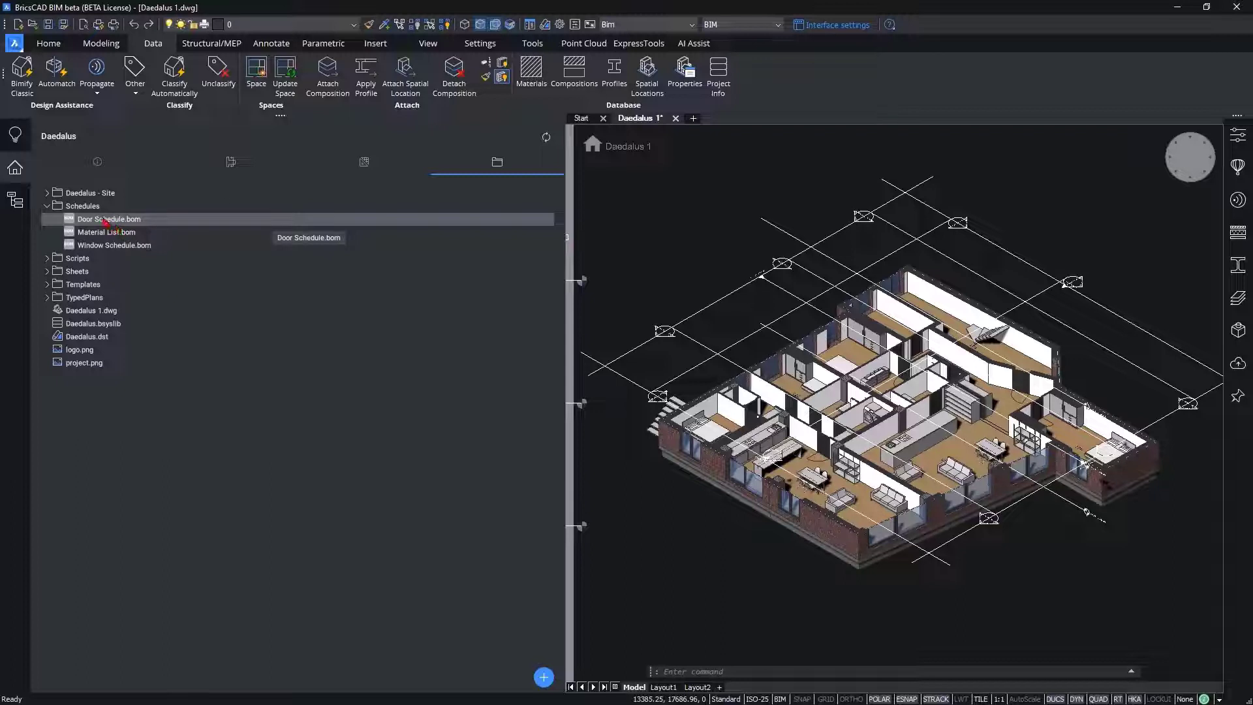
pyautogui.rightClick(109, 222)
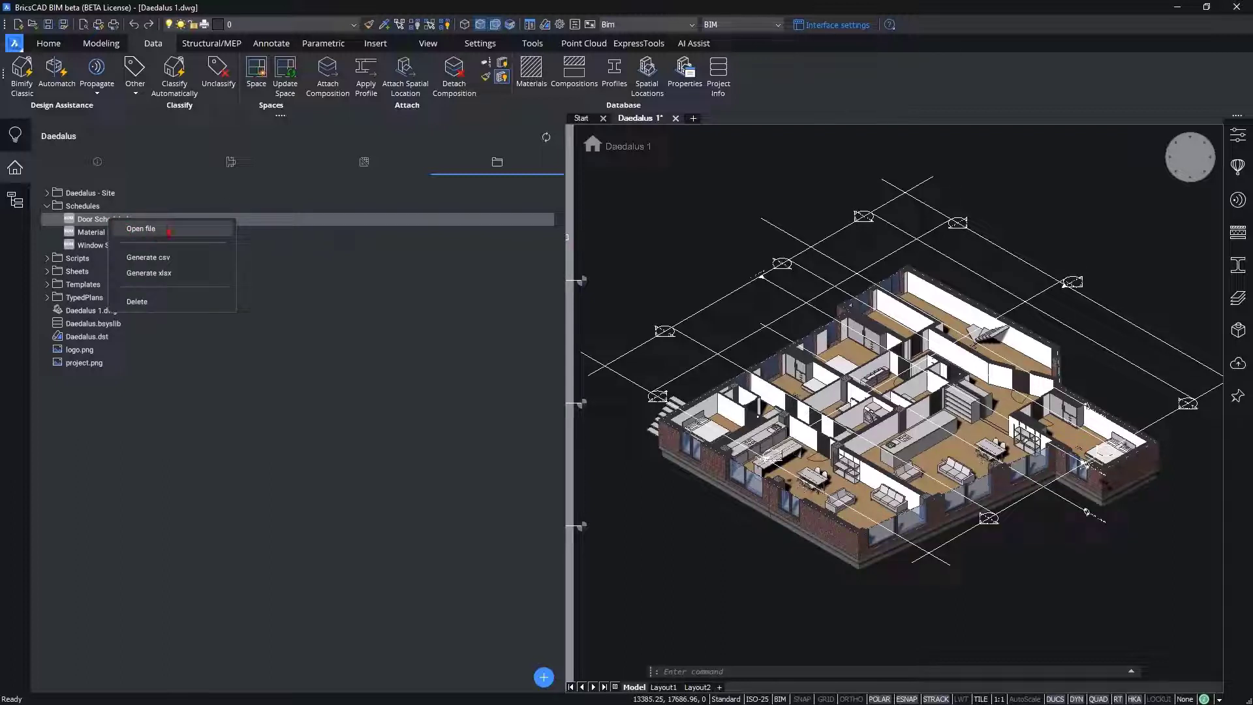
pyautogui.click(171, 230)
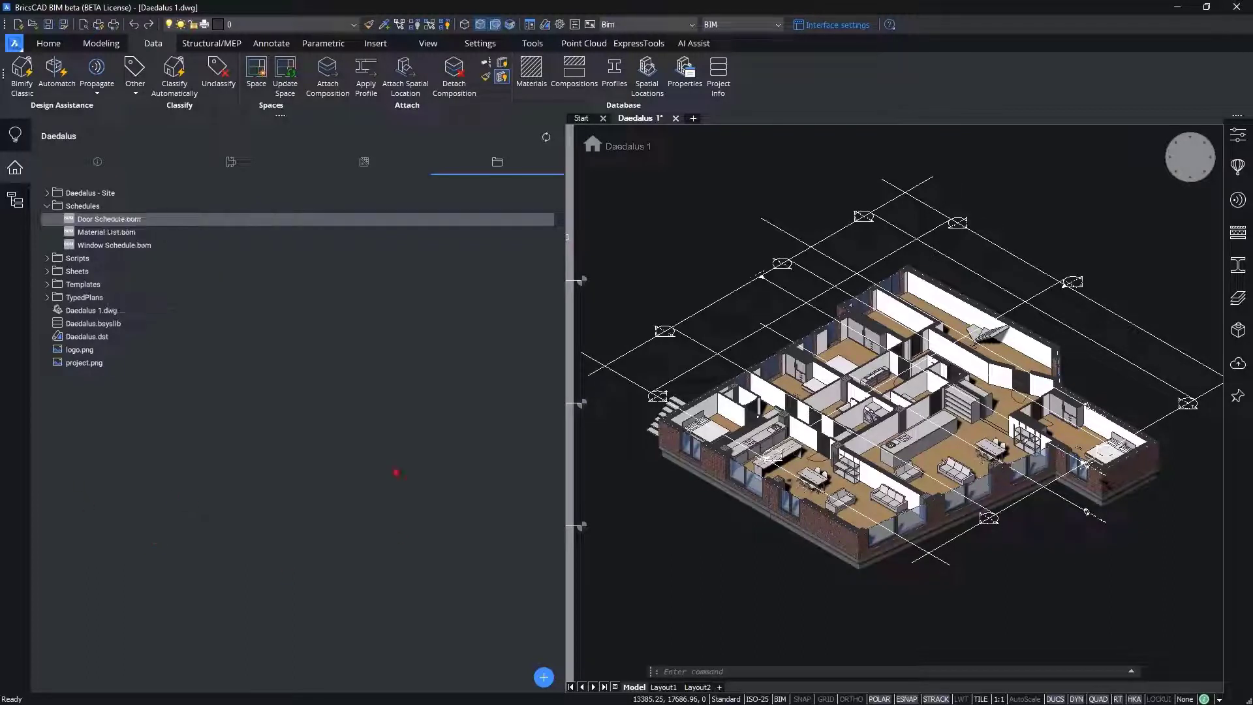
# Step: Look through the default schedule templates available for import into the project, without importing any
pyautogui.click(542, 679)
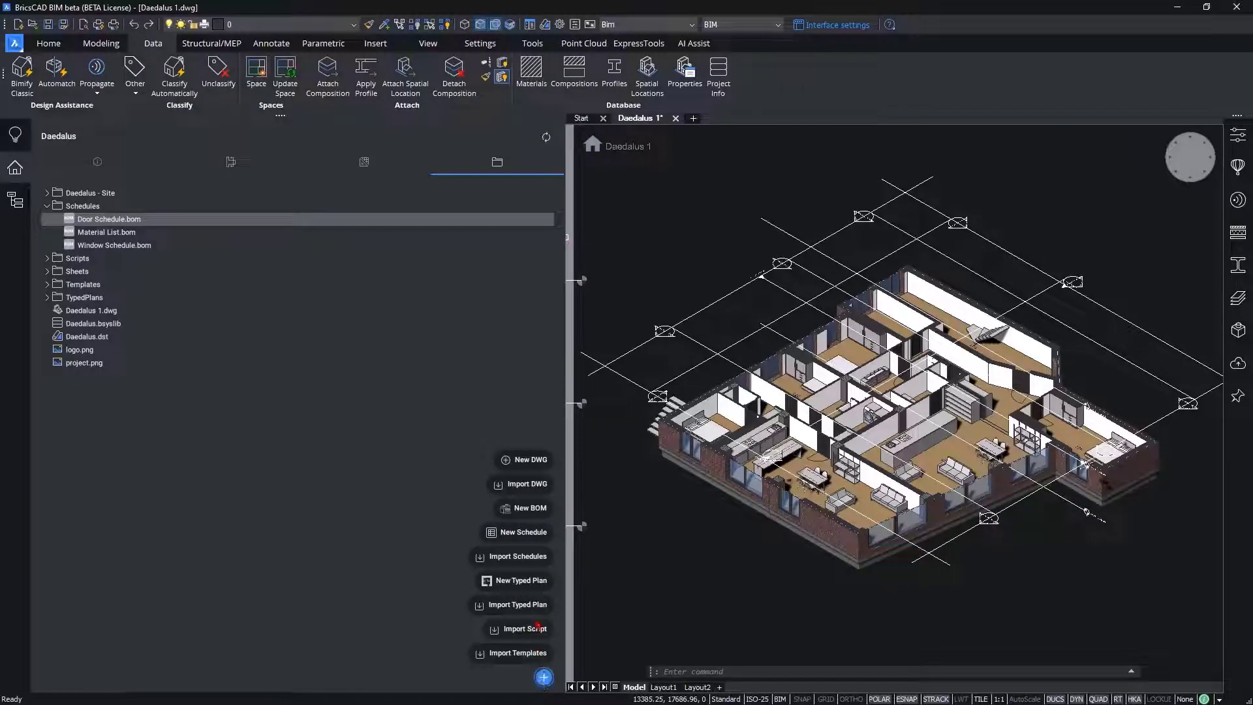
pyautogui.click(540, 558)
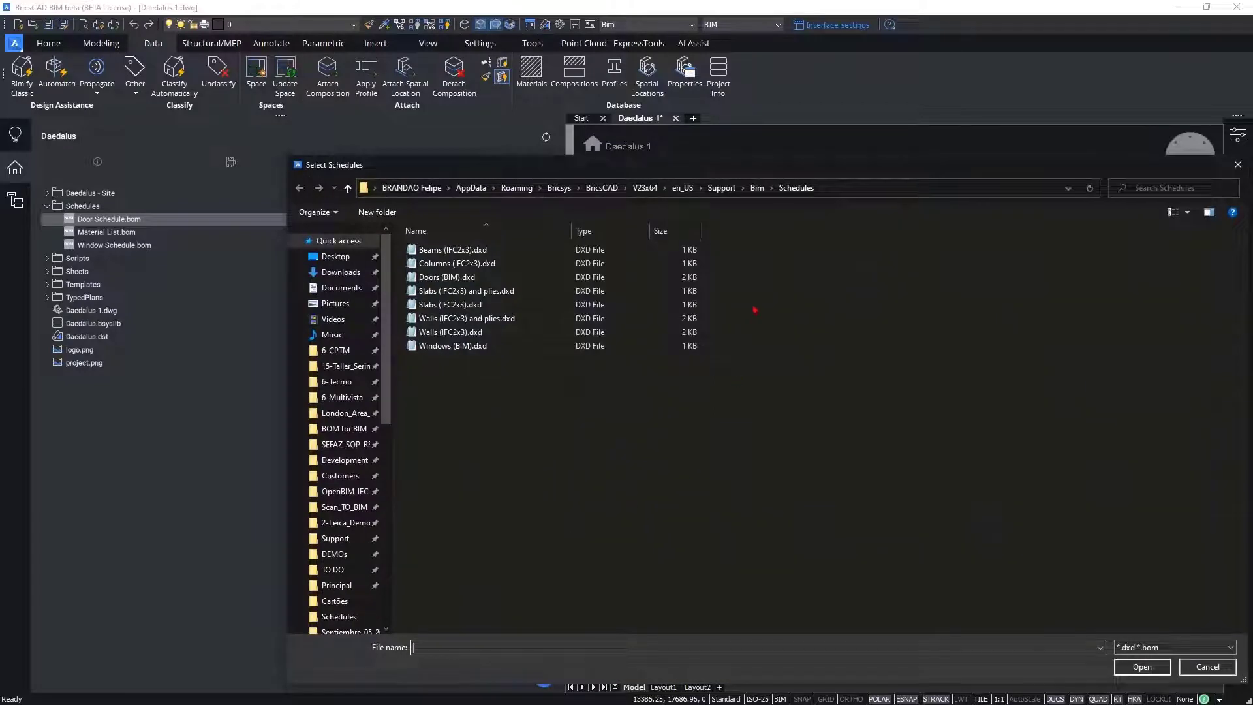
pyautogui.moveTo(781, 167); pyautogui.dragTo(729, 158)
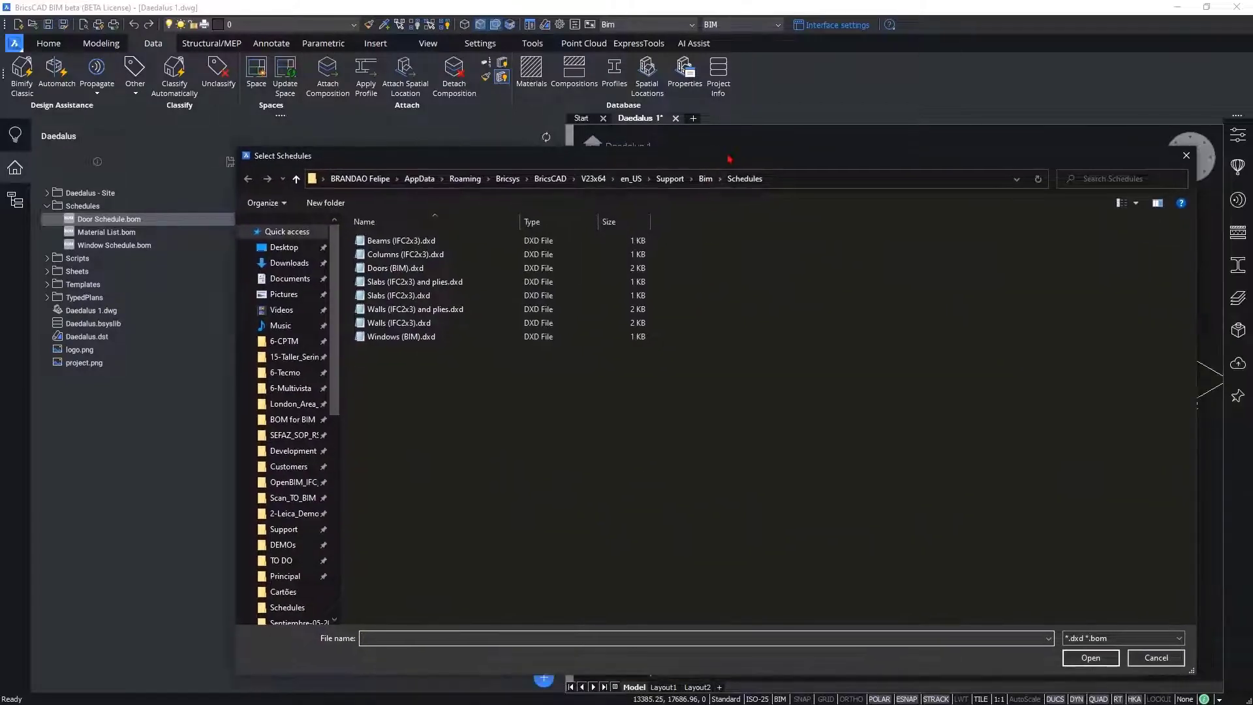
pyautogui.click(781, 180)
pyautogui.click(778, 270)
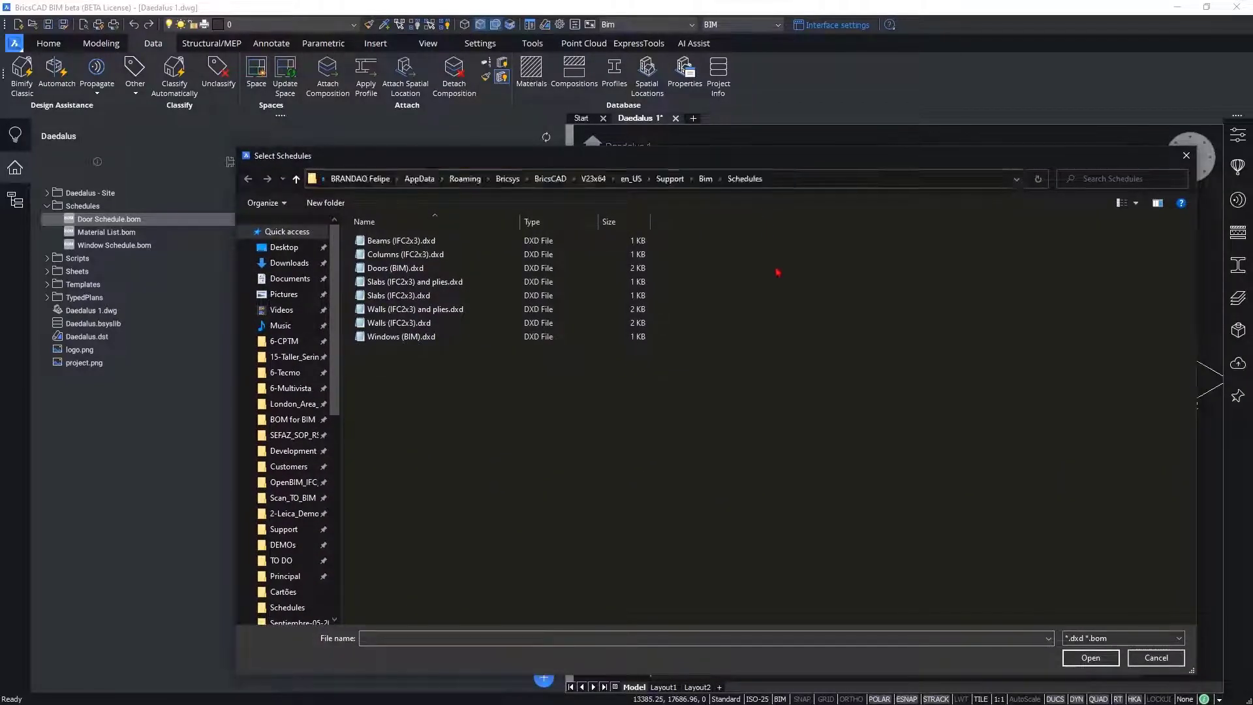
pyautogui.click(1186, 155)
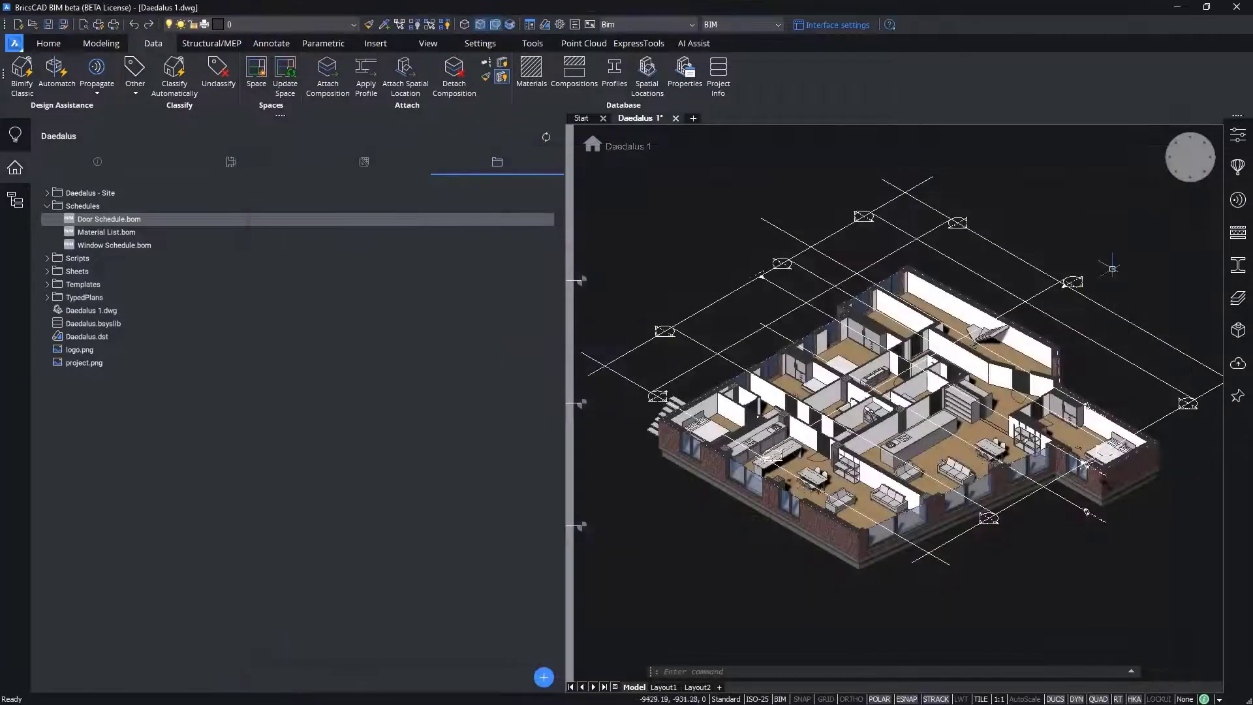
# Step: Create a new BOM saved as Door Schedule.bom in the Schedules folder, replacing the existing file
pyautogui.click(543, 677)
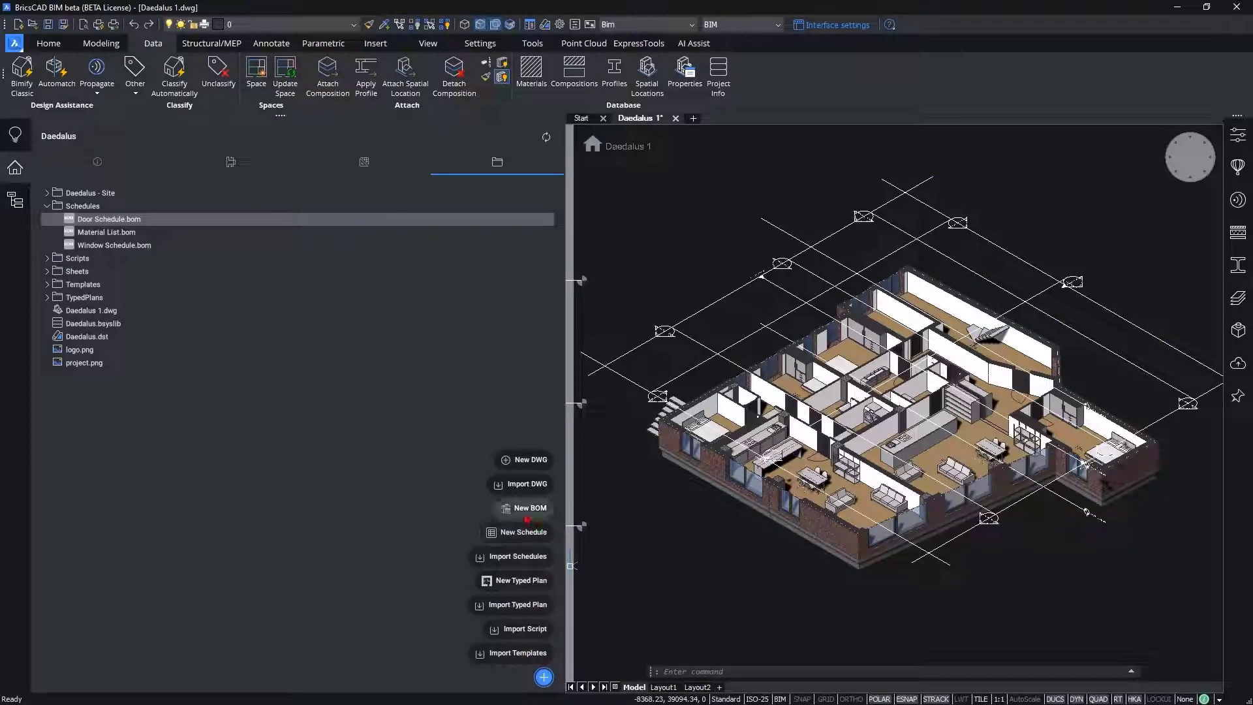
pyautogui.click(530, 508)
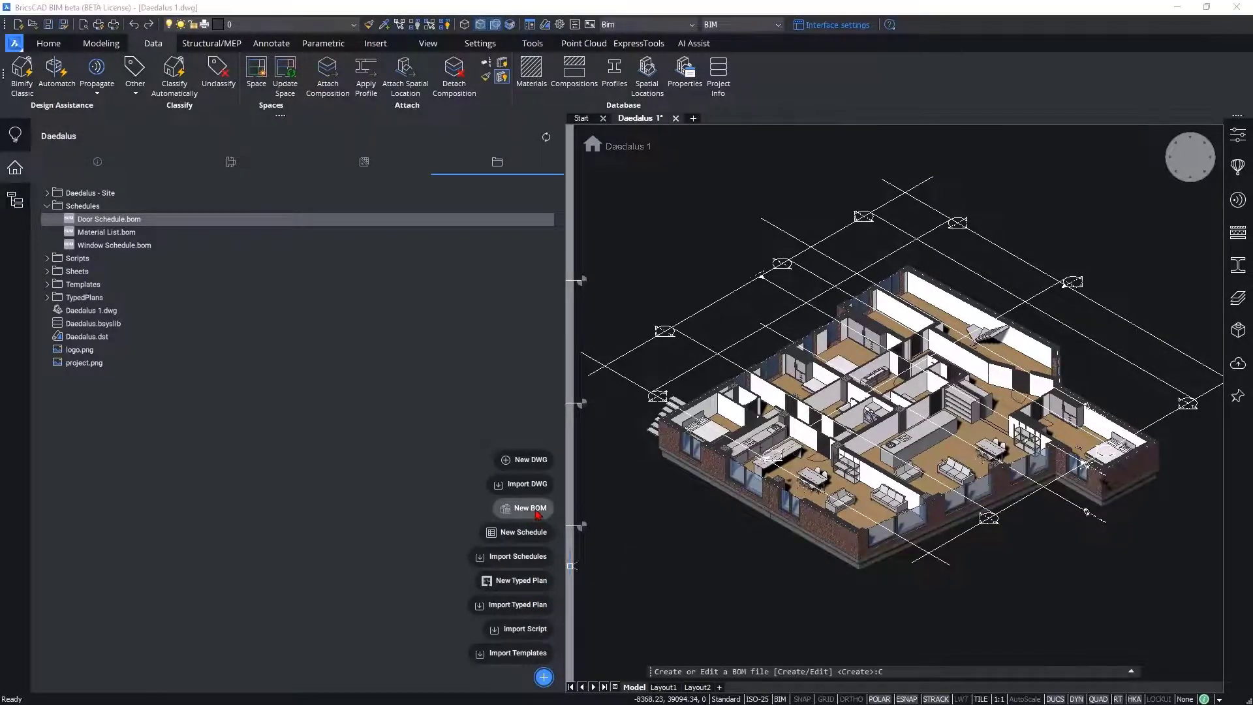
pyautogui.moveTo(449, 150); pyautogui.dragTo(490, 205)
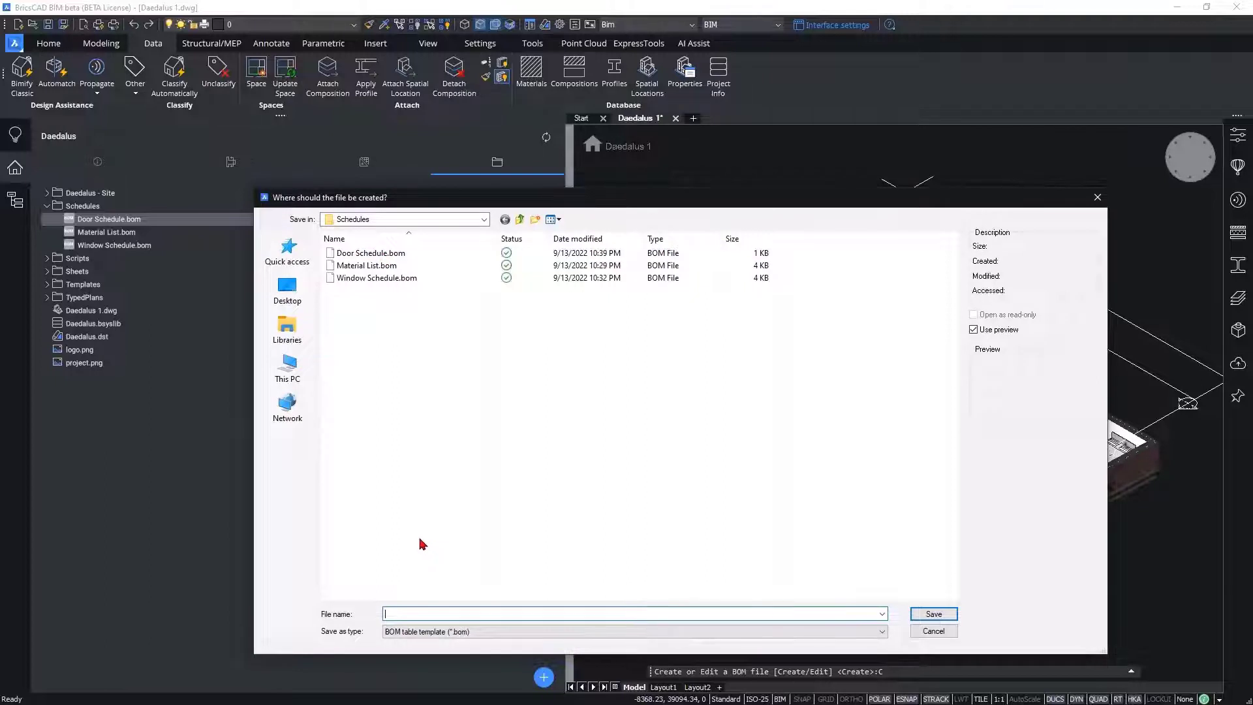
pyautogui.click(392, 254)
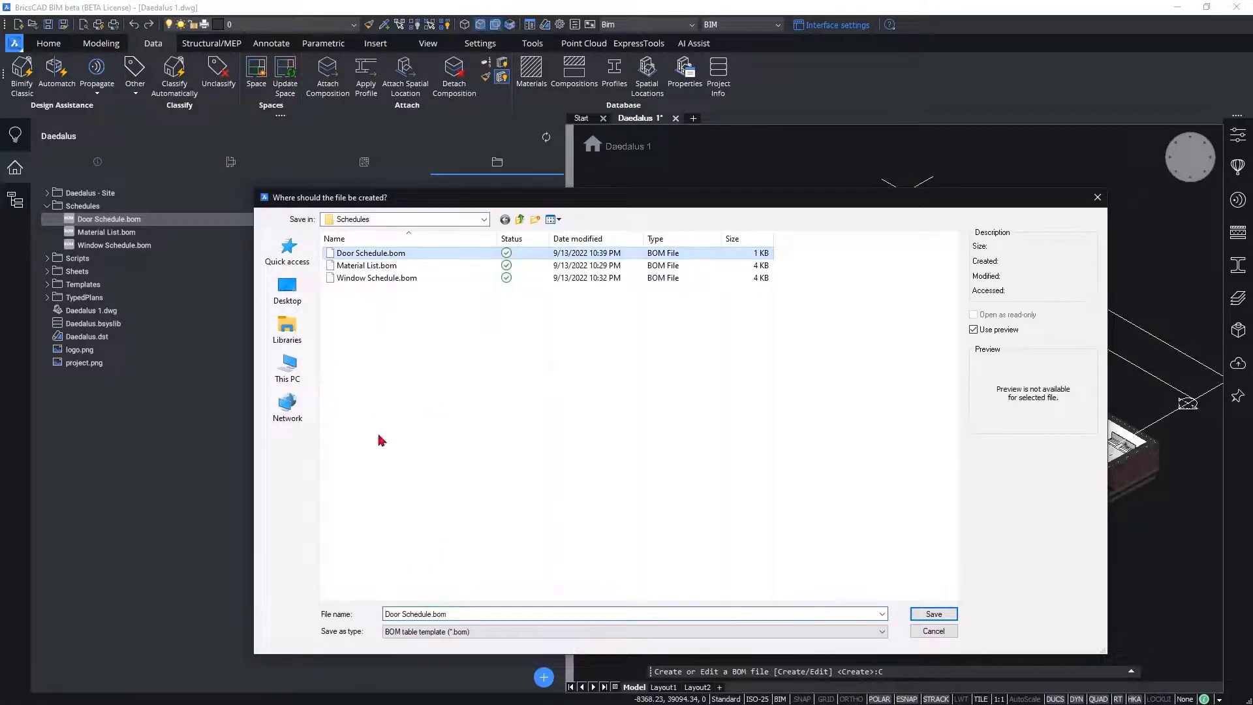
pyautogui.click(446, 613)
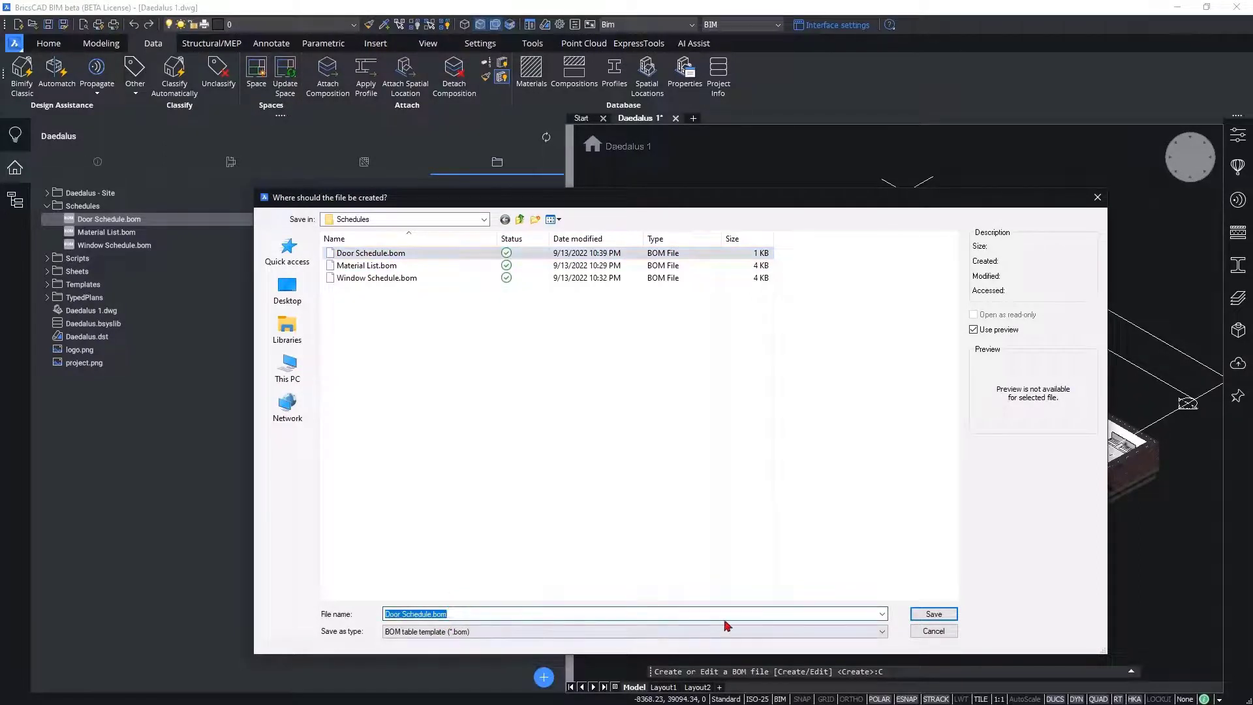
pyautogui.click(931, 618)
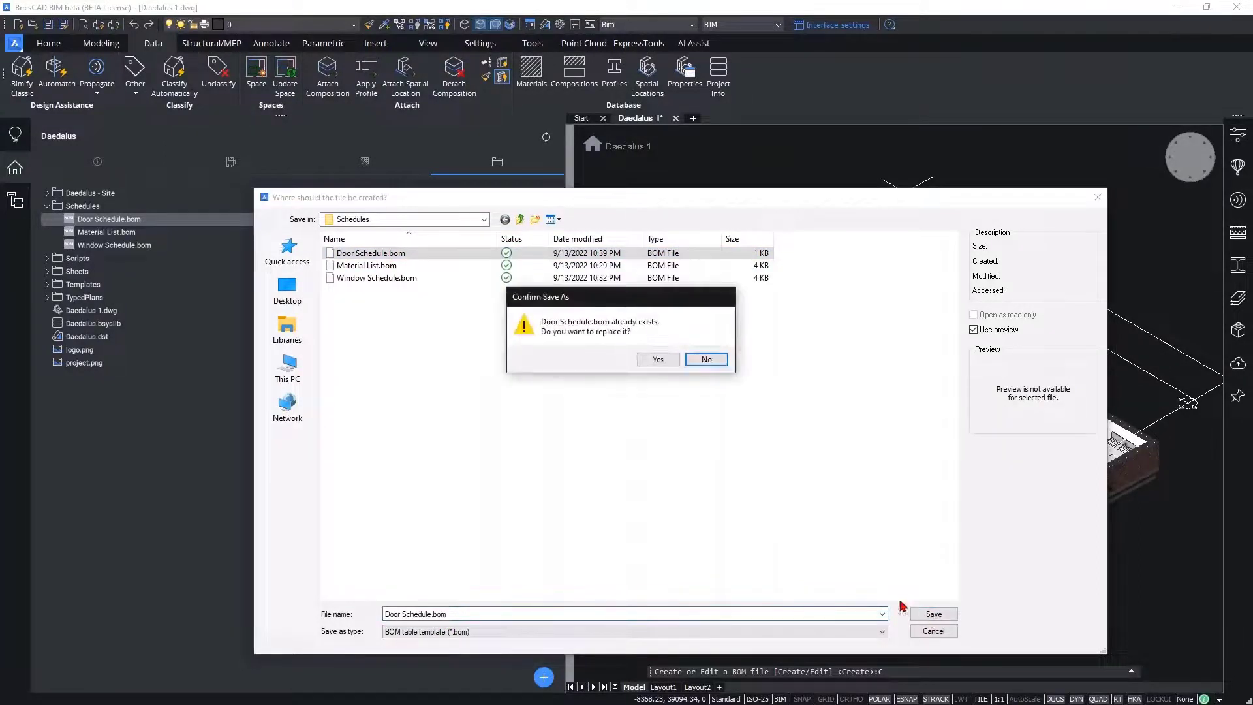
pyautogui.click(657, 360)
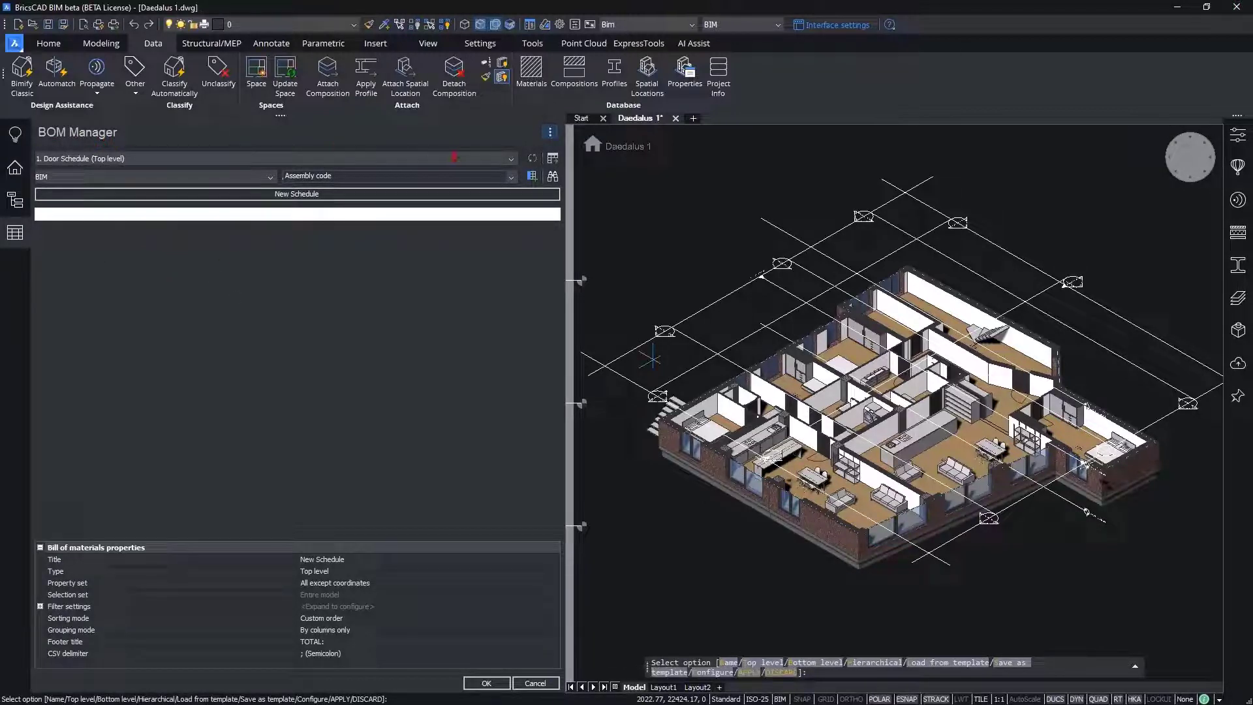
# Step: Add a filter condition on the BIM property Type to the new door schedule
pyautogui.click(550, 135)
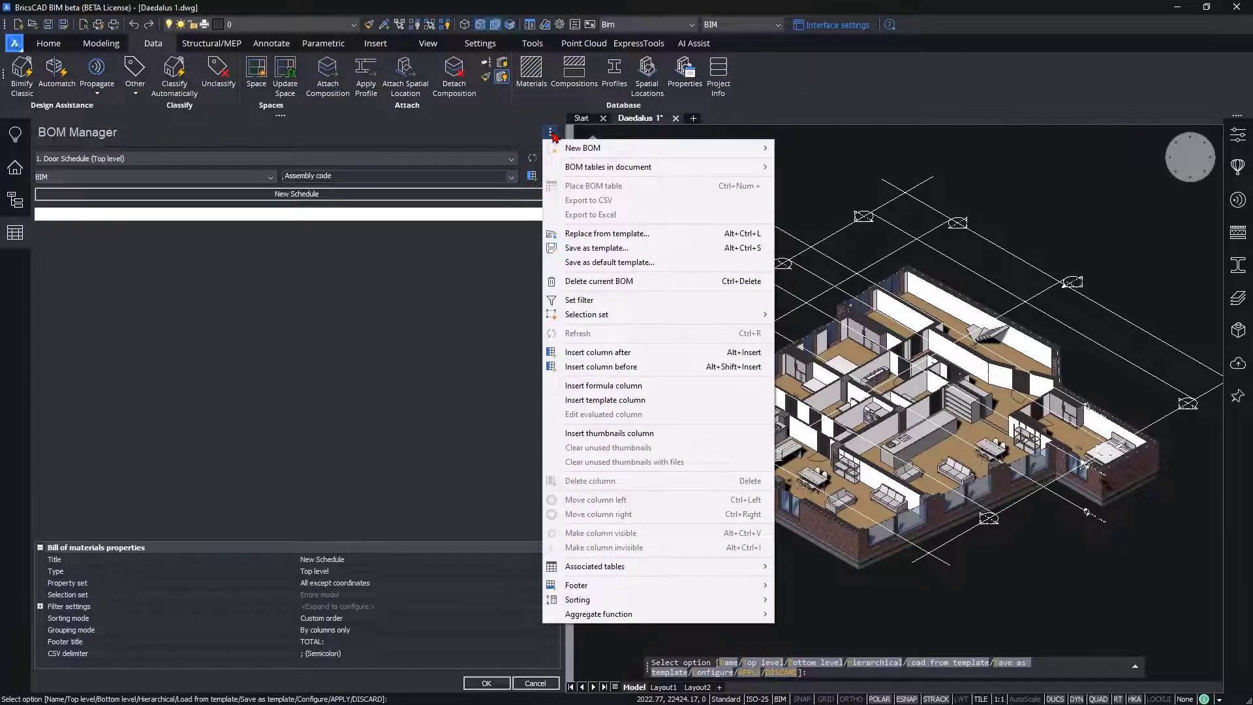
pyautogui.click(598, 302)
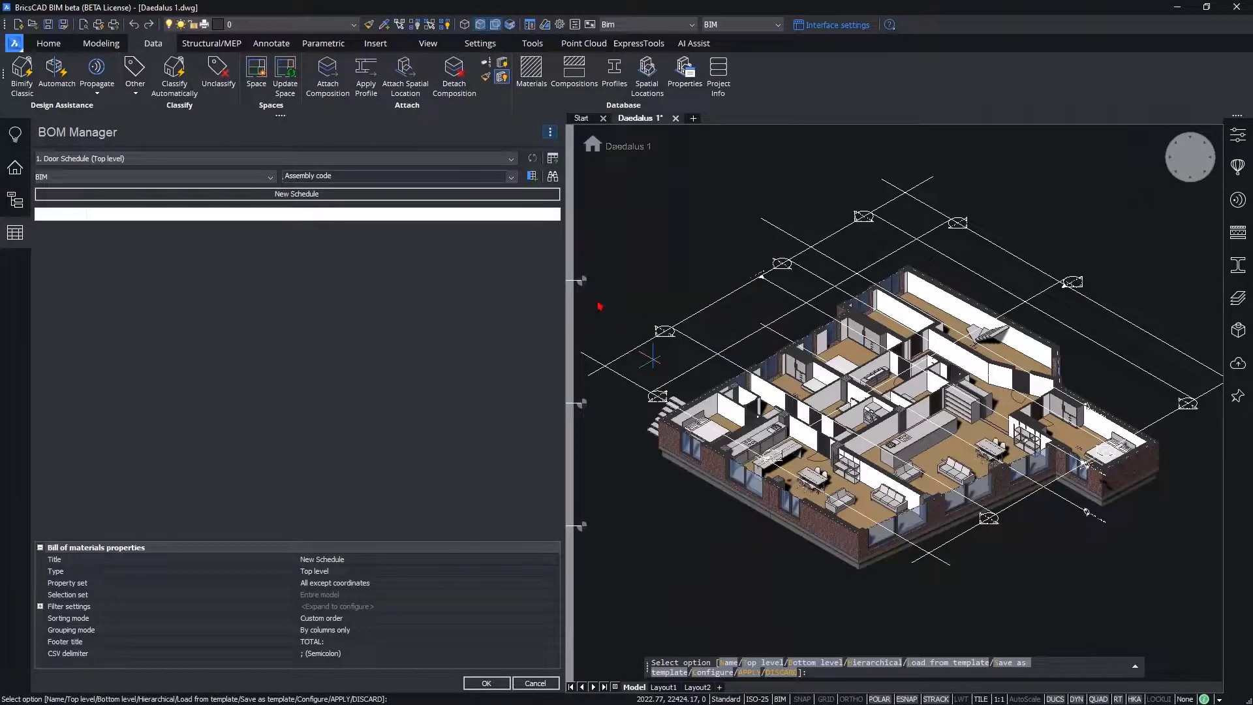
pyautogui.moveTo(434, 287); pyautogui.dragTo(454, 260)
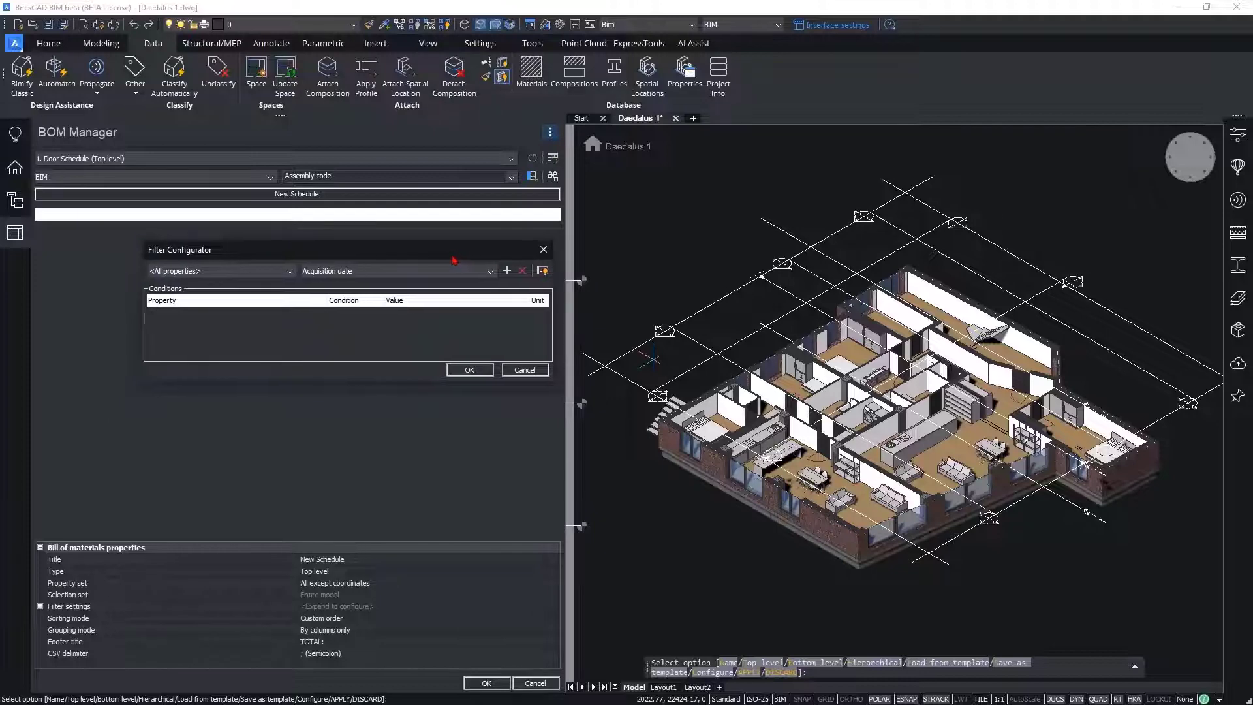
pyautogui.click(253, 272)
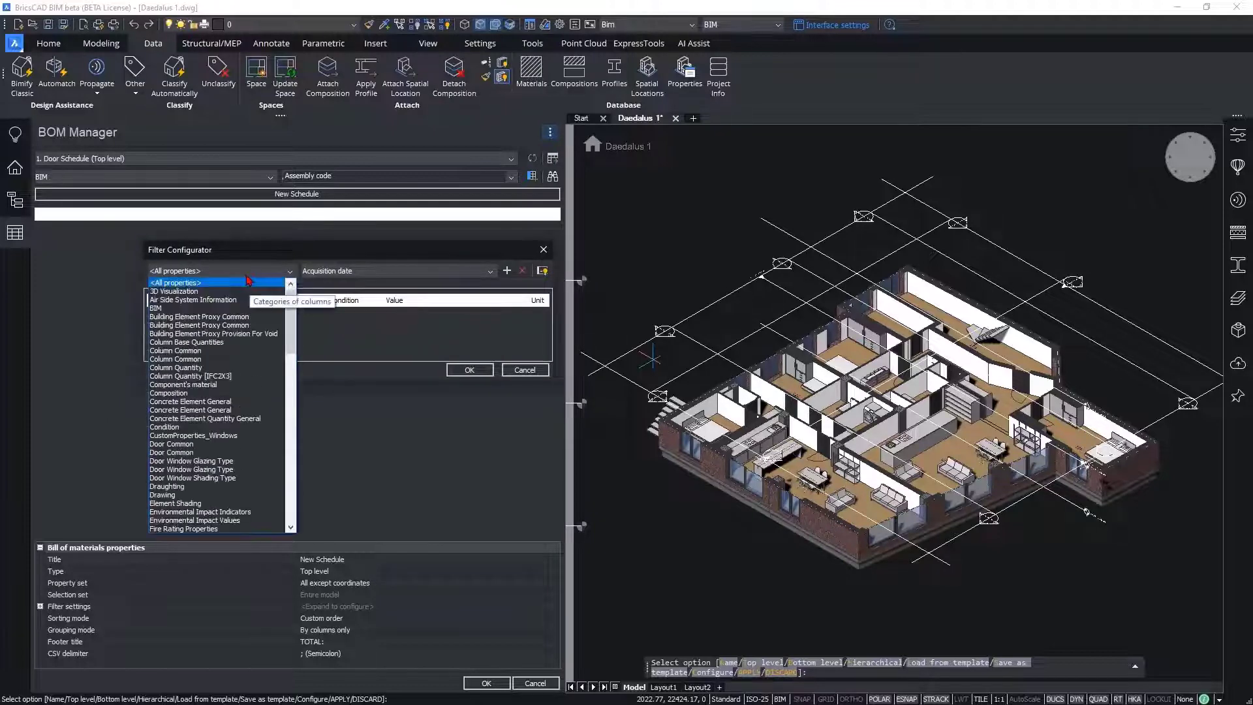
pyautogui.click(157, 308)
pyautogui.click(344, 272)
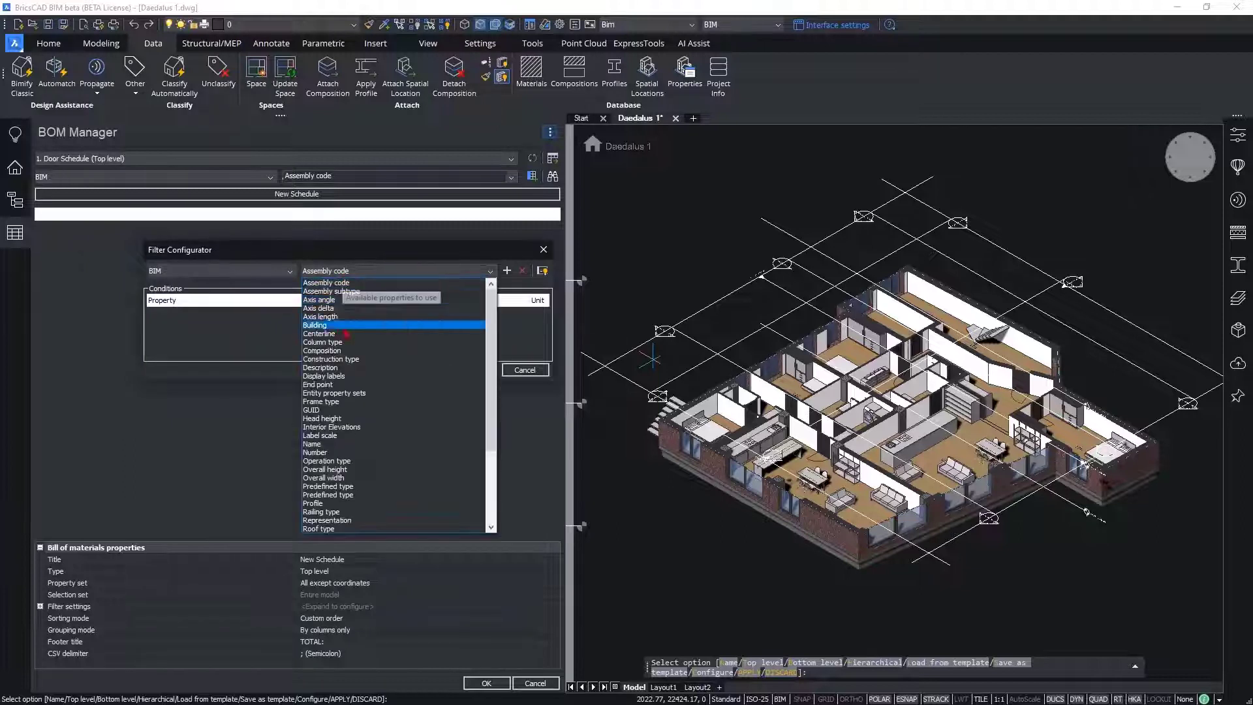
pyautogui.scroll(-3, 357, 418)
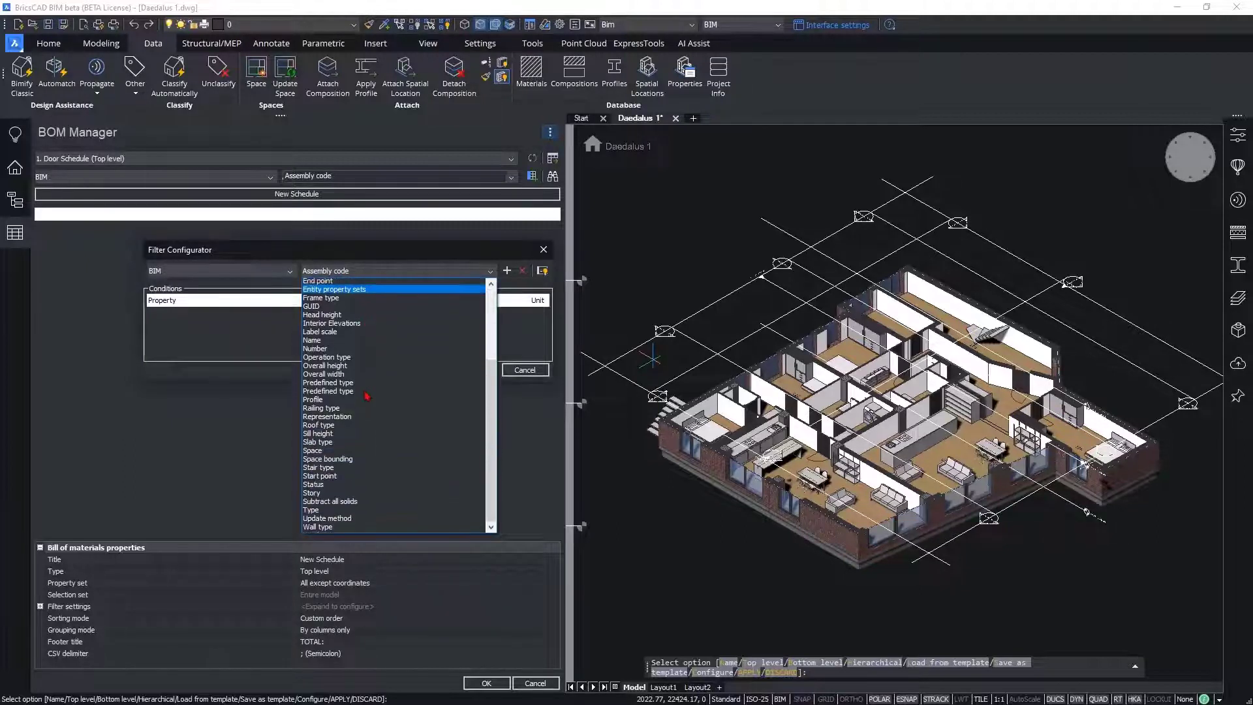
pyautogui.click(329, 505)
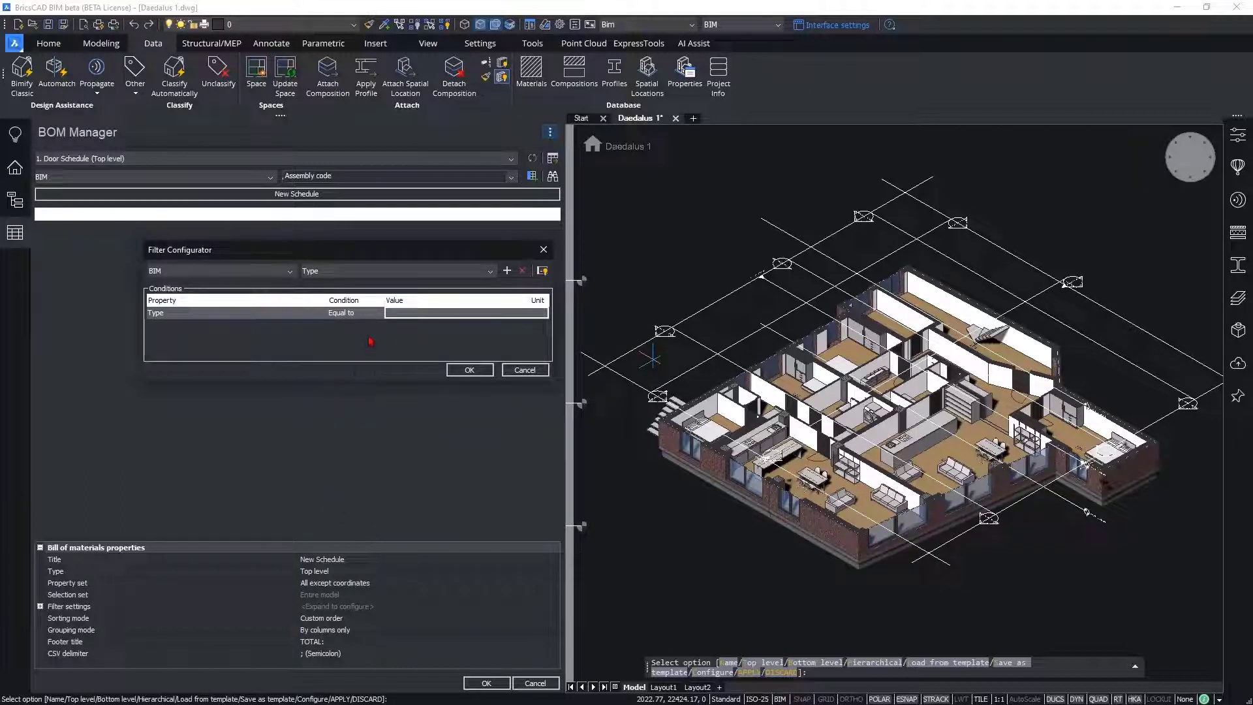
# Step: Set the Type filter condition to Equal to with the value Door
pyautogui.click(356, 313)
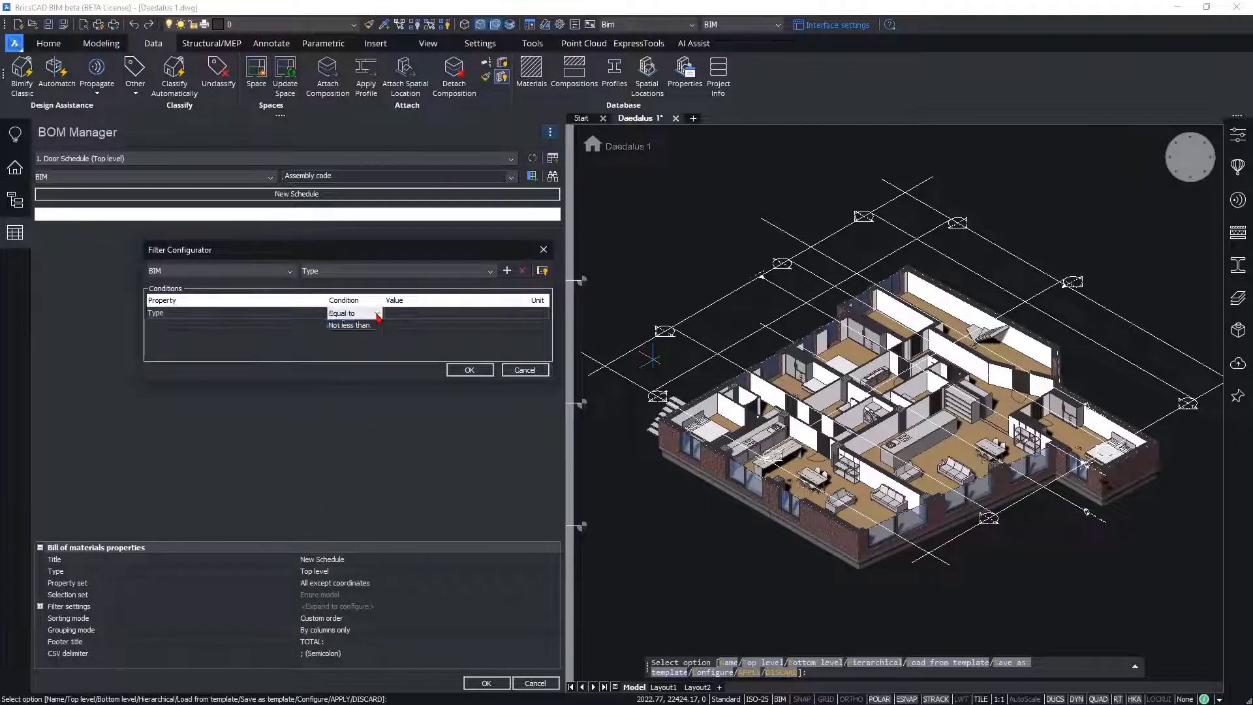
pyautogui.click(376, 313)
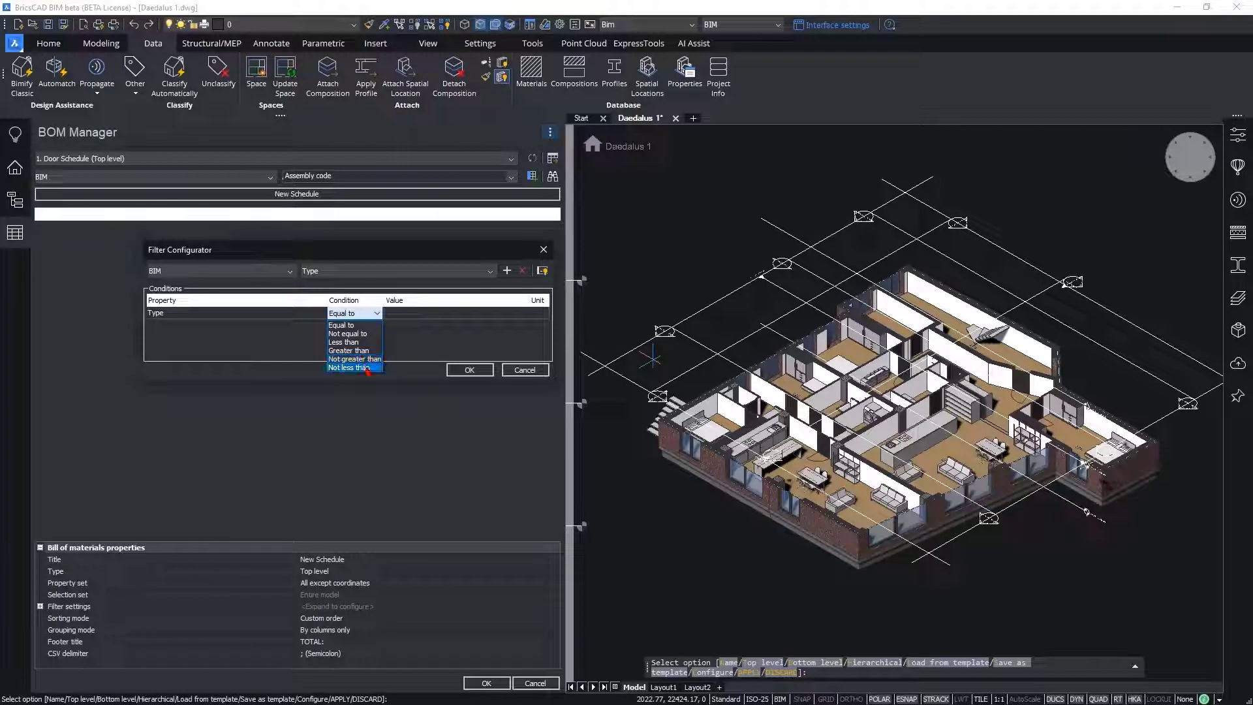
pyautogui.click(359, 326)
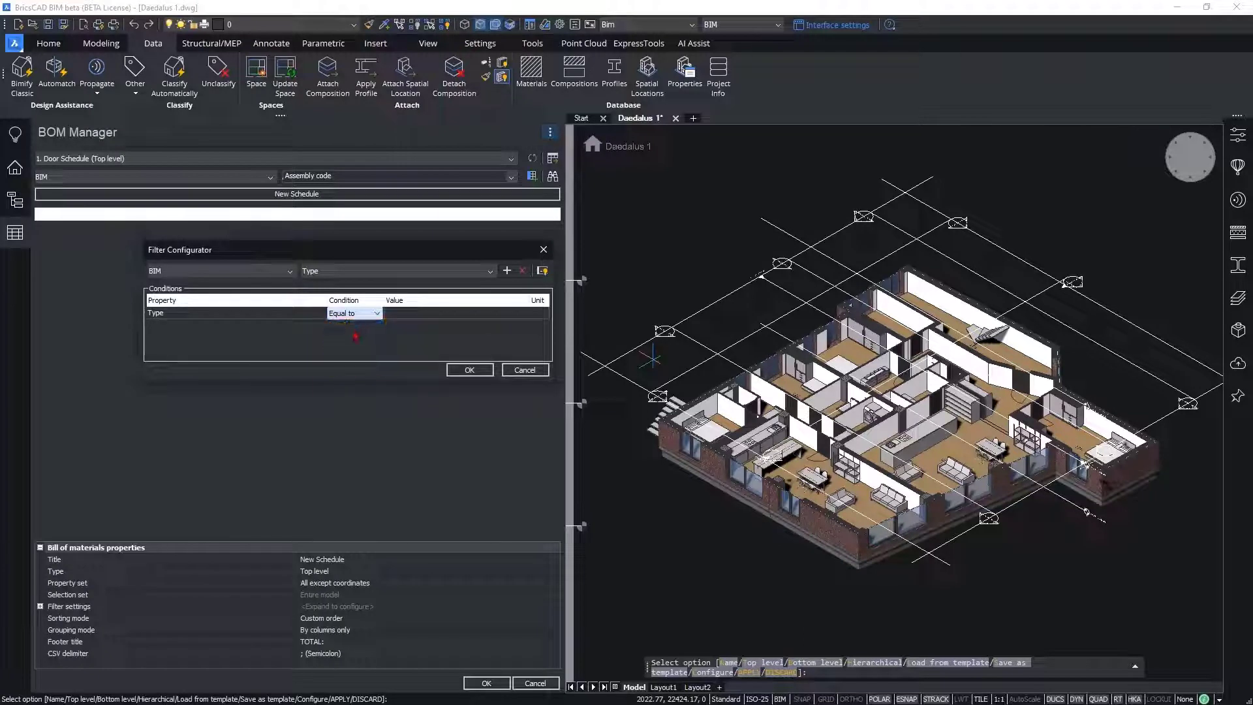
pyautogui.click(407, 314)
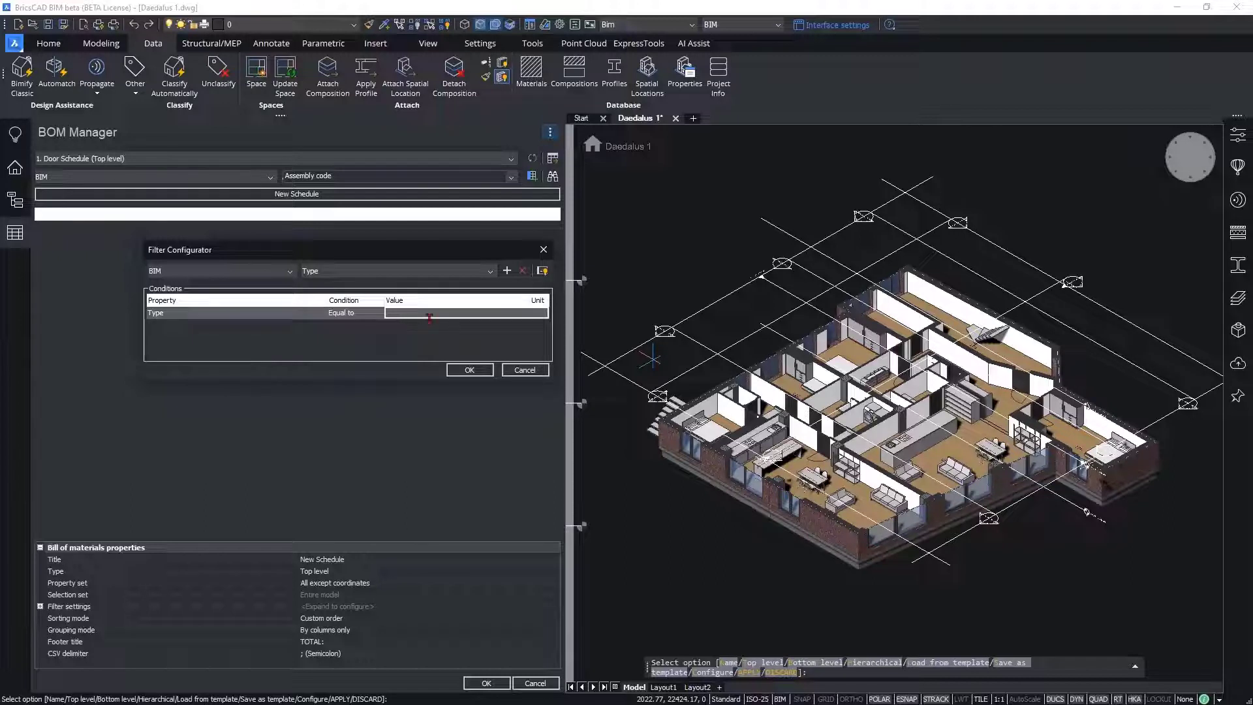
pyautogui.click(427, 316)
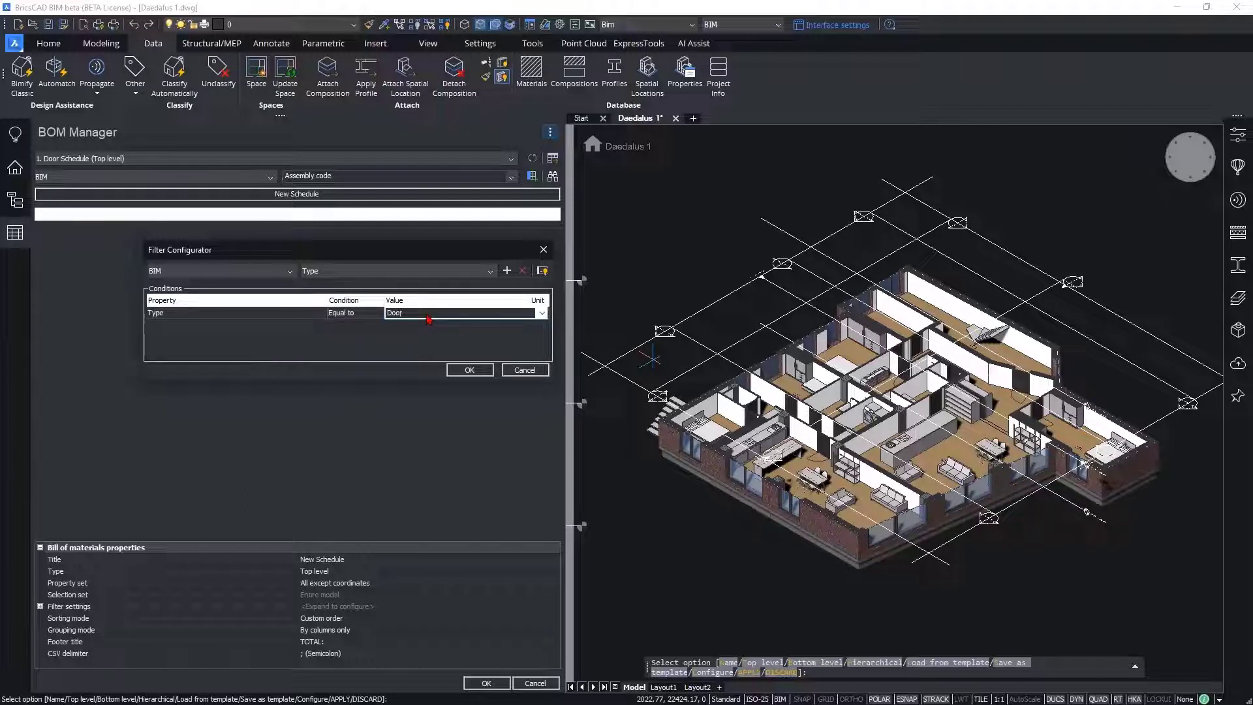
# Step: Apply the filter with Door as the Type value and title the schedule Door Schedule
pyautogui.click(541, 315)
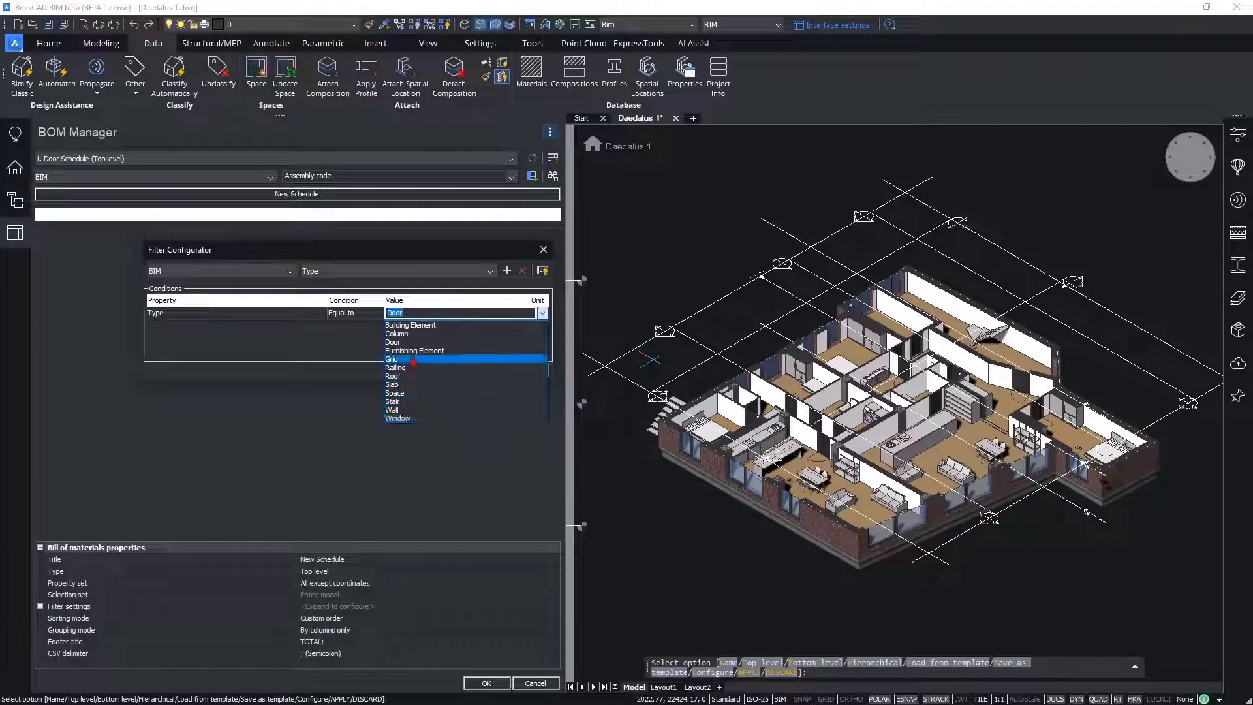
pyautogui.click(396, 346)
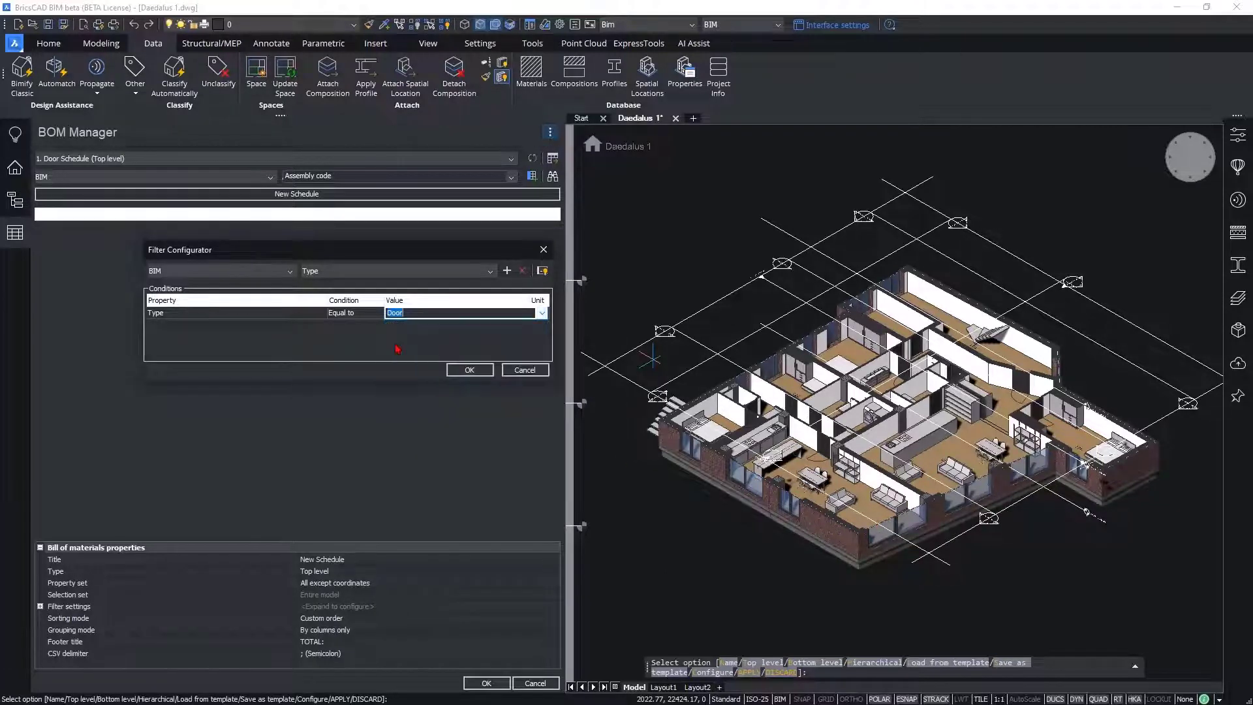
pyautogui.click(468, 370)
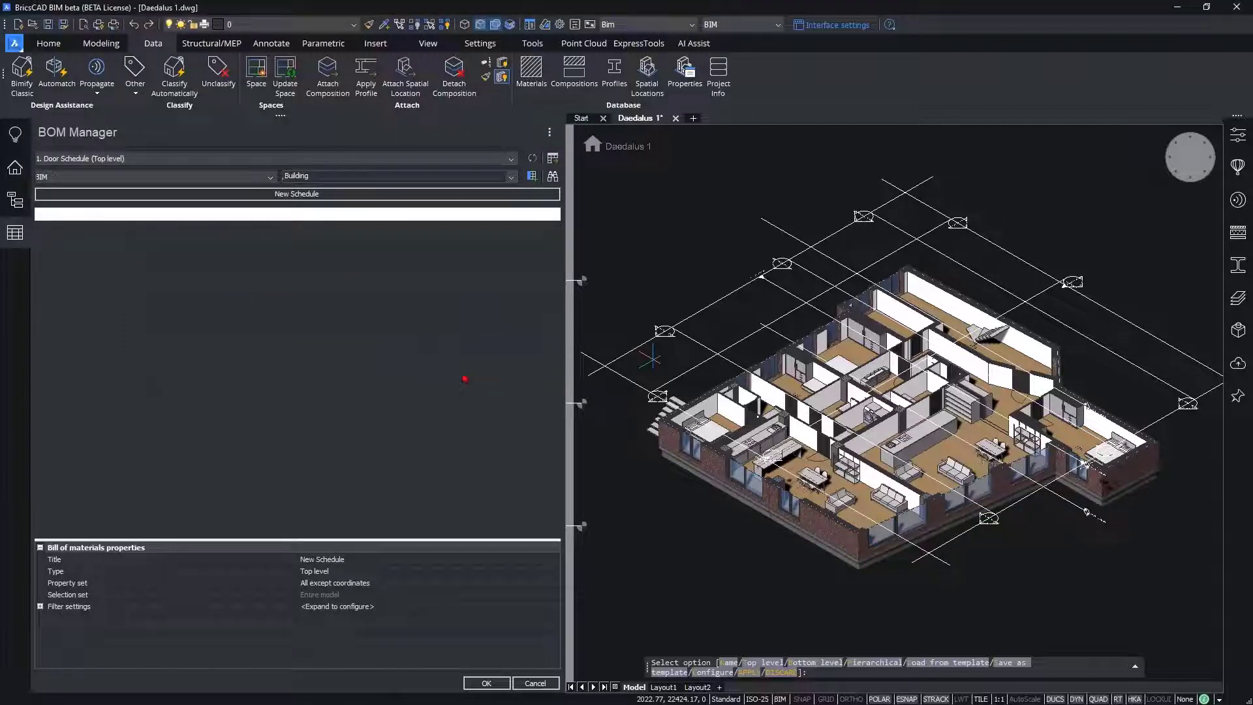
pyautogui.doubleClick(281, 194)
pyautogui.write('Door')
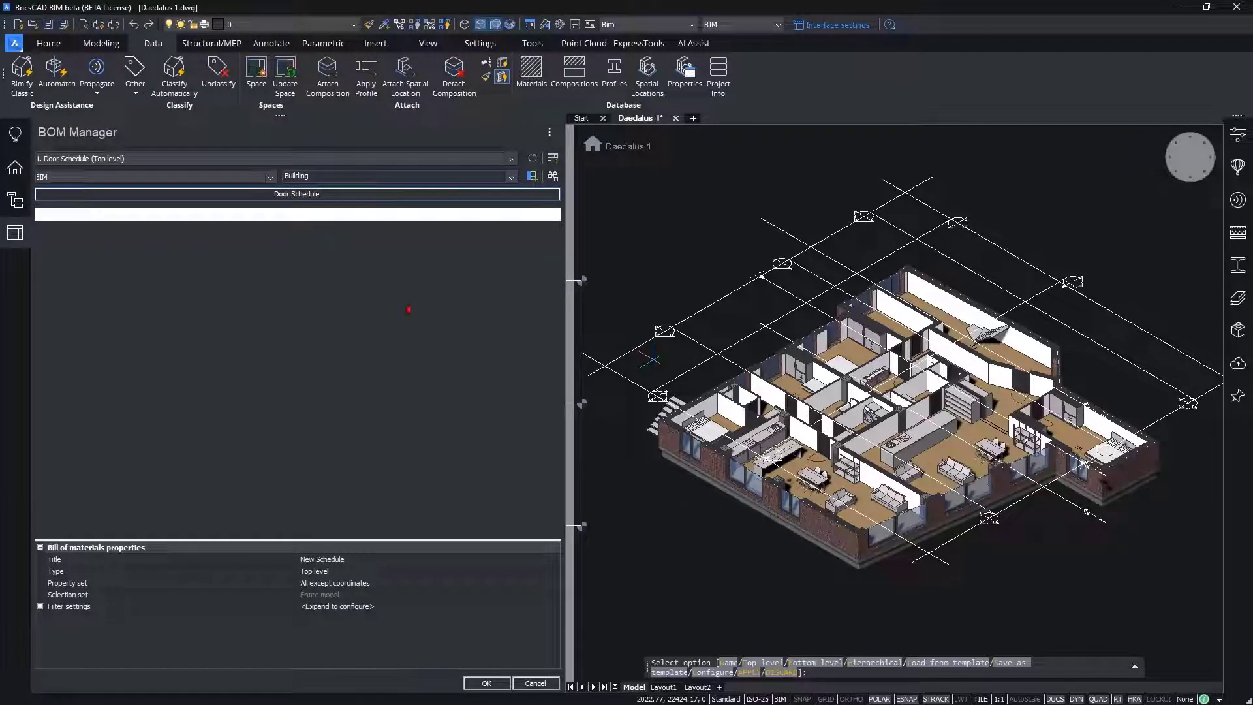
# Step: Add the BIM properties Number, Story, Space and Construction type as columns of the door schedule
pyautogui.click(510, 177)
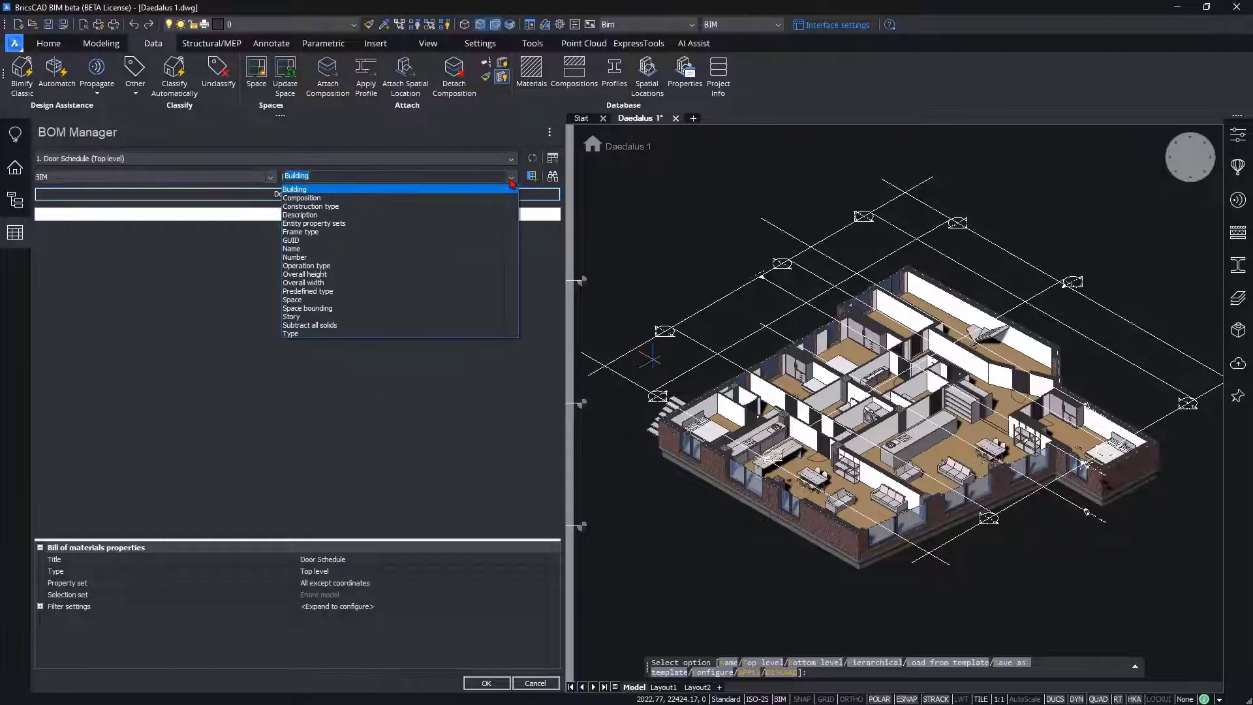
pyautogui.click(302, 257)
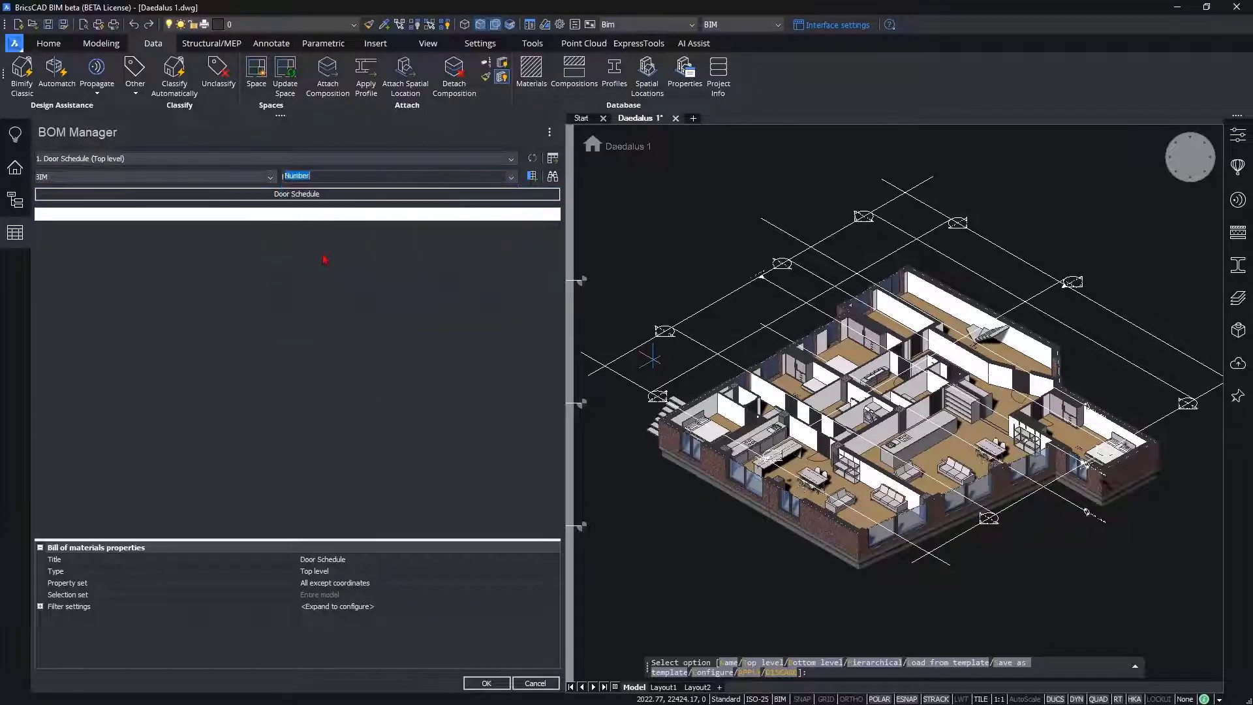
pyautogui.click(512, 177)
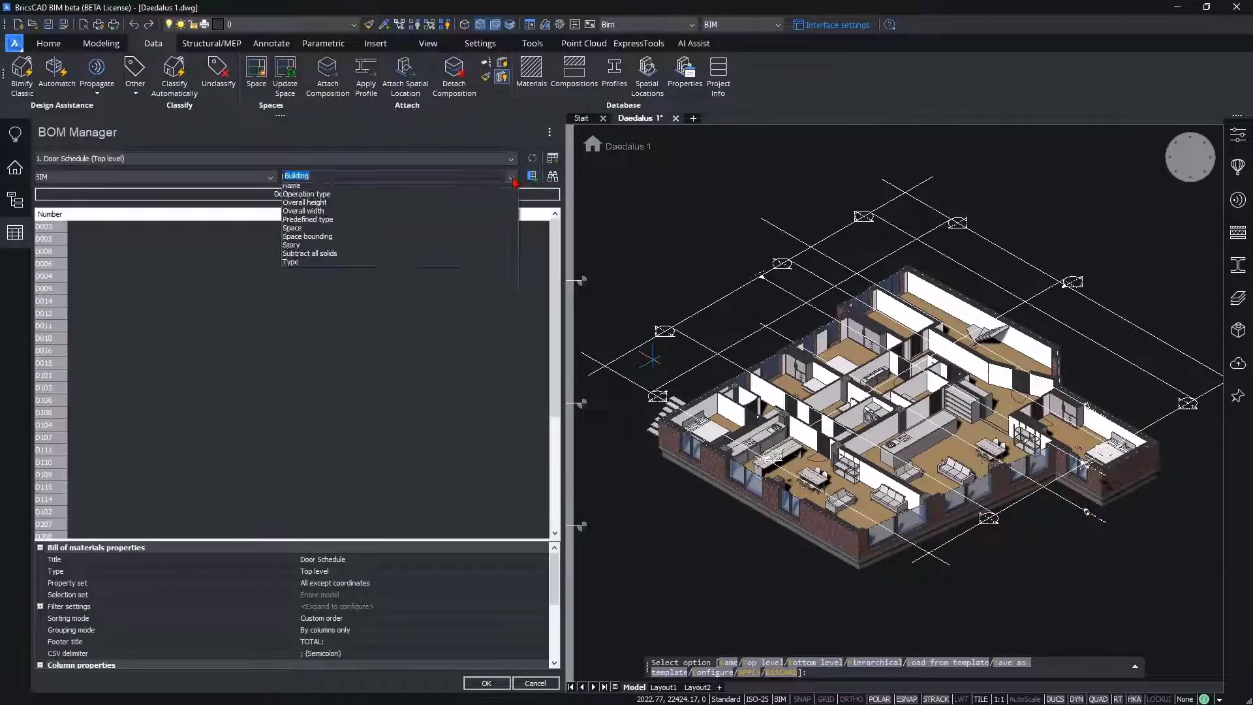
pyautogui.click(358, 308)
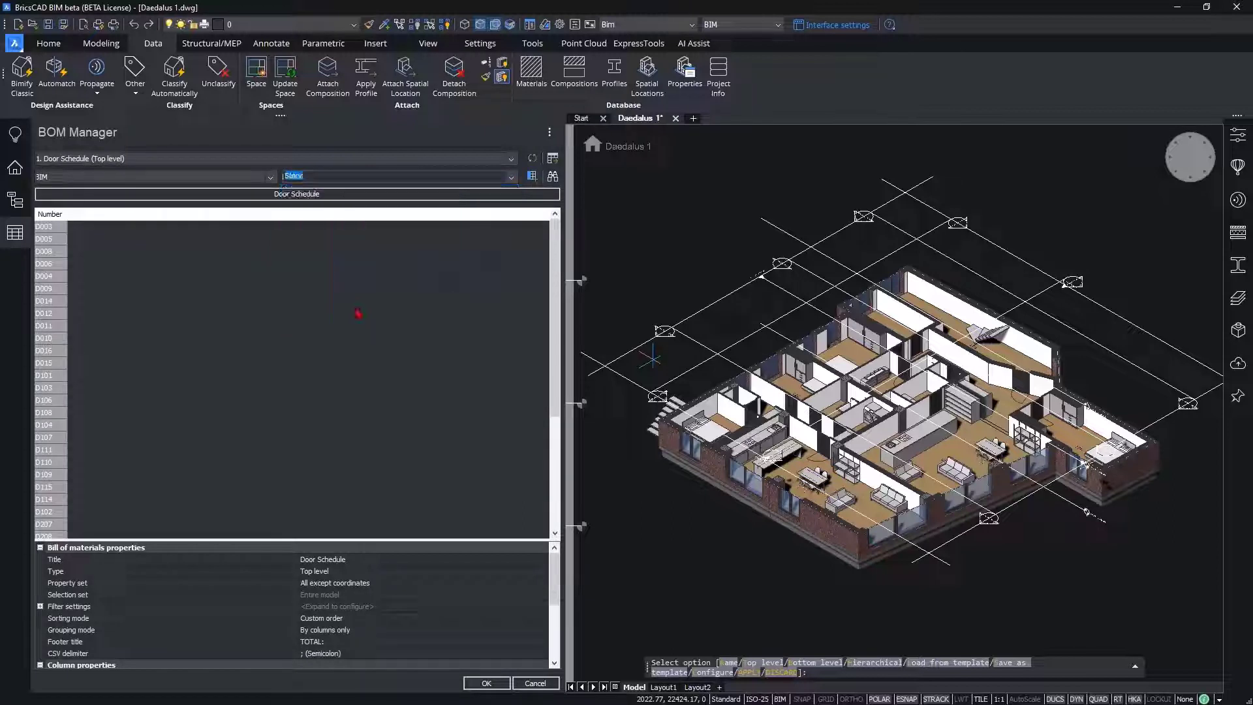
pyautogui.click(512, 177)
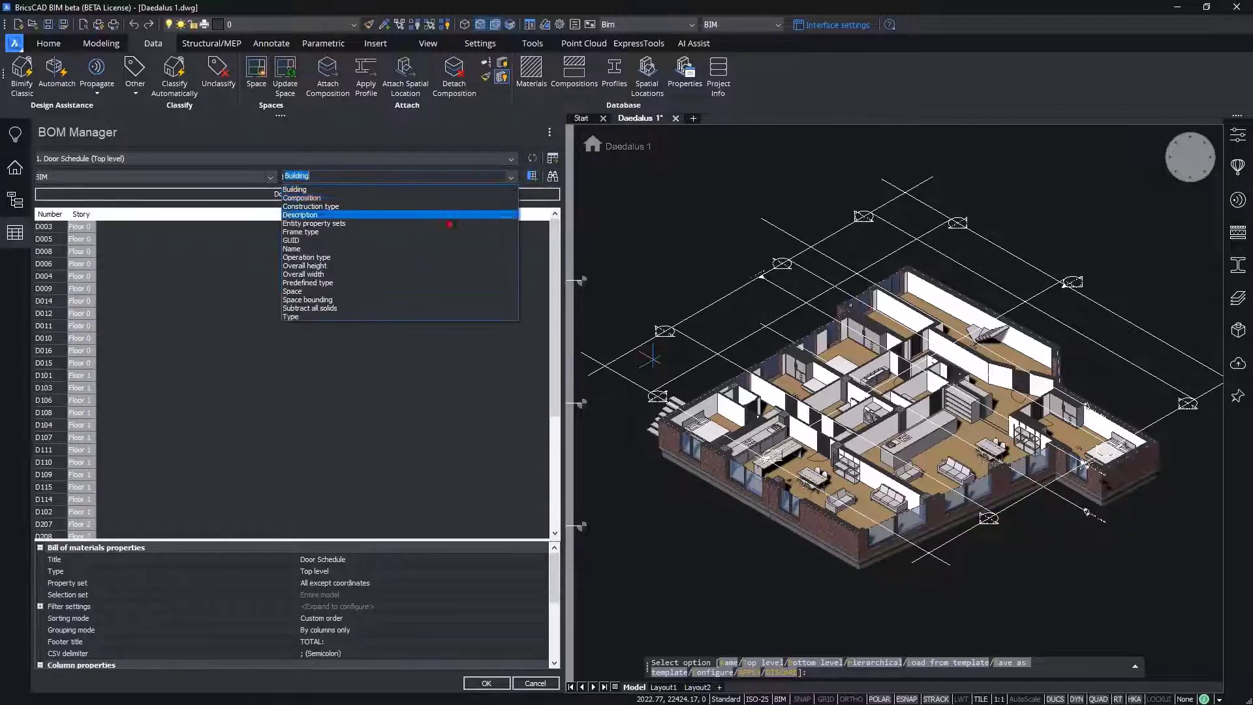
pyautogui.click(369, 291)
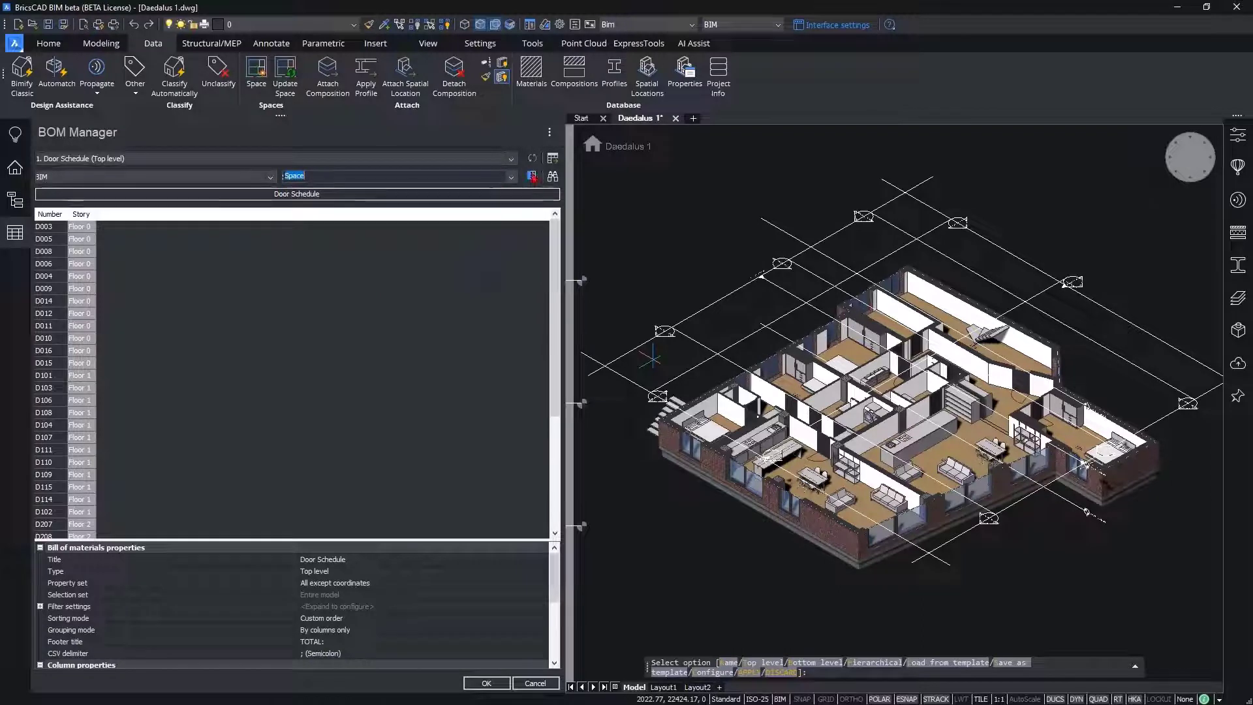
pyautogui.click(513, 178)
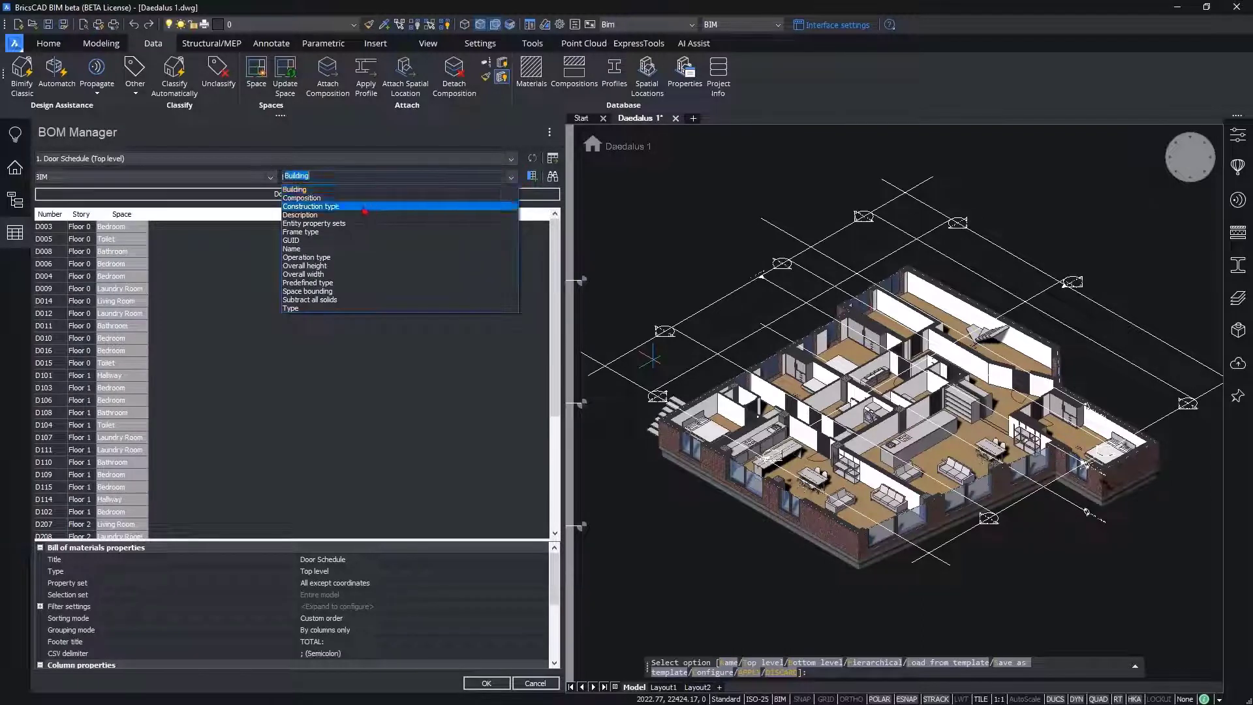
pyautogui.click(344, 208)
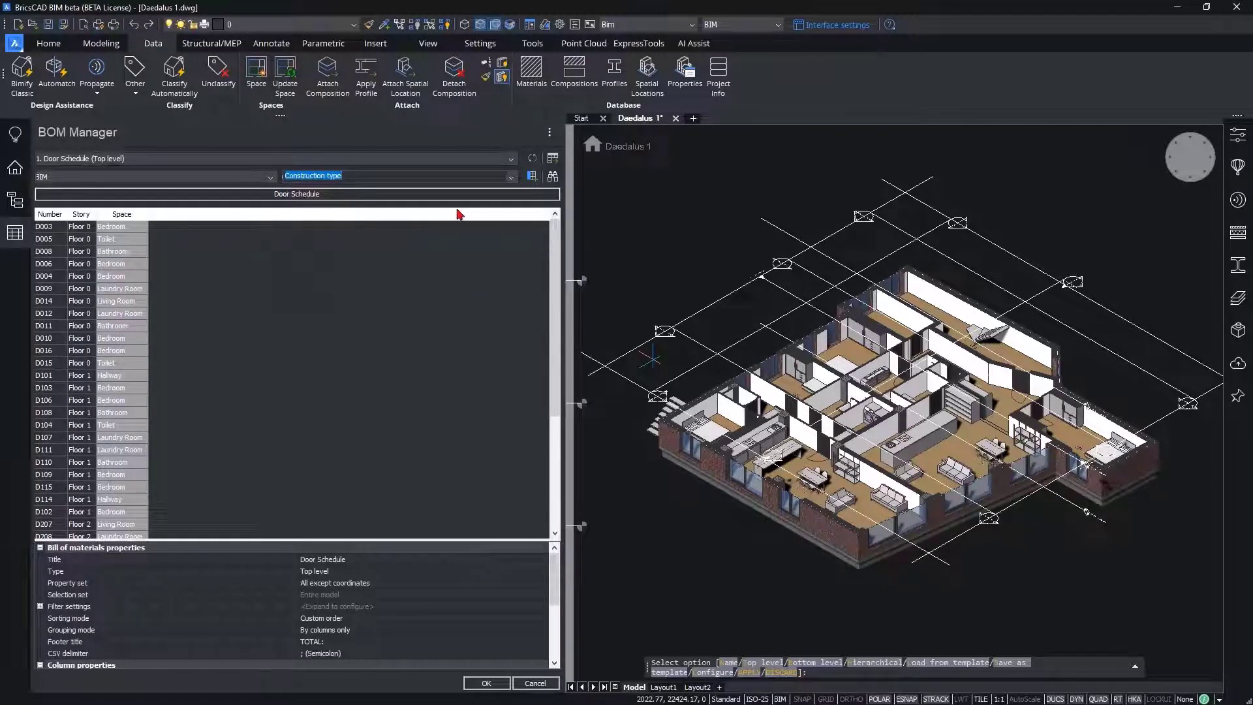
pyautogui.click(531, 177)
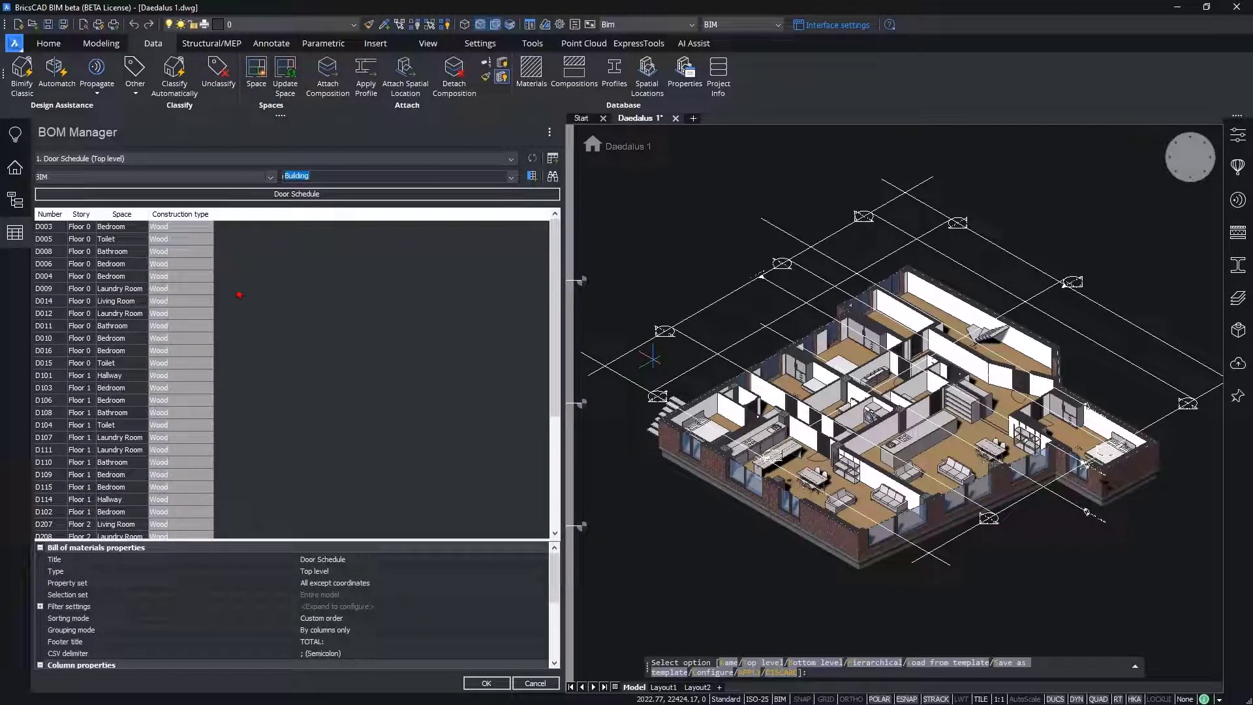
# Step: Sort the door schedule by the Number column in ascending order
pyautogui.rightClick(40, 216)
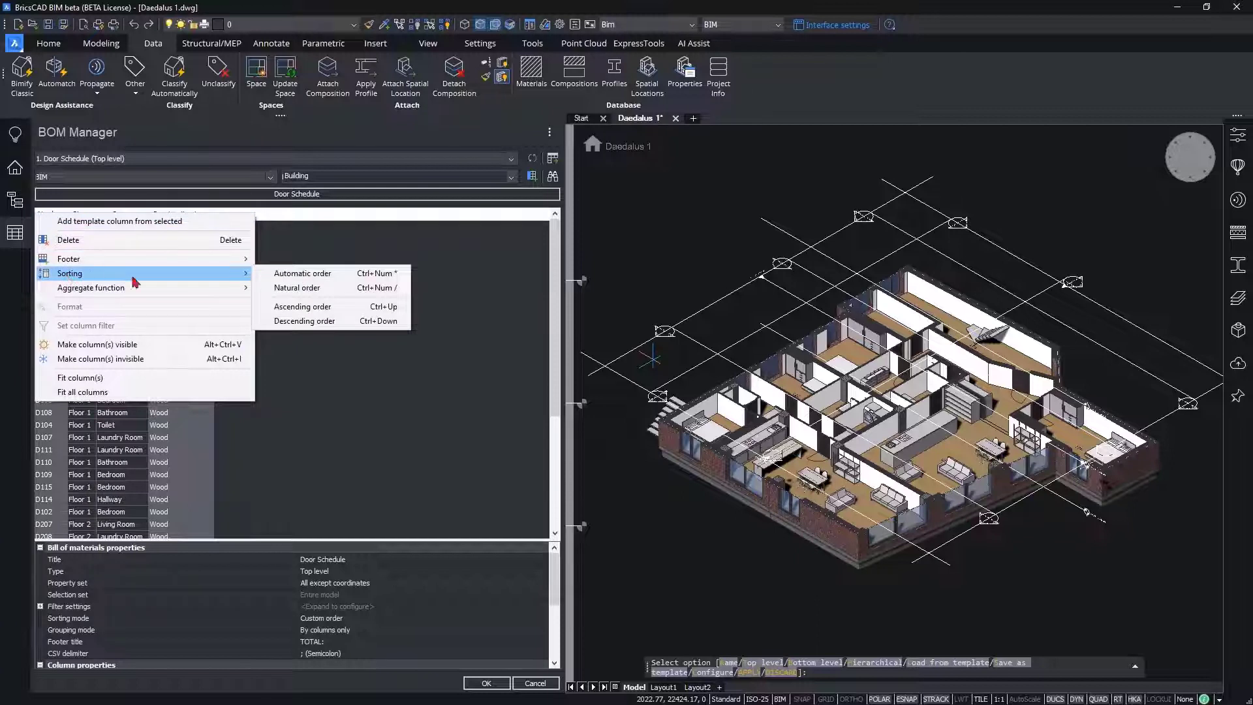
pyautogui.moveTo(250, 288)
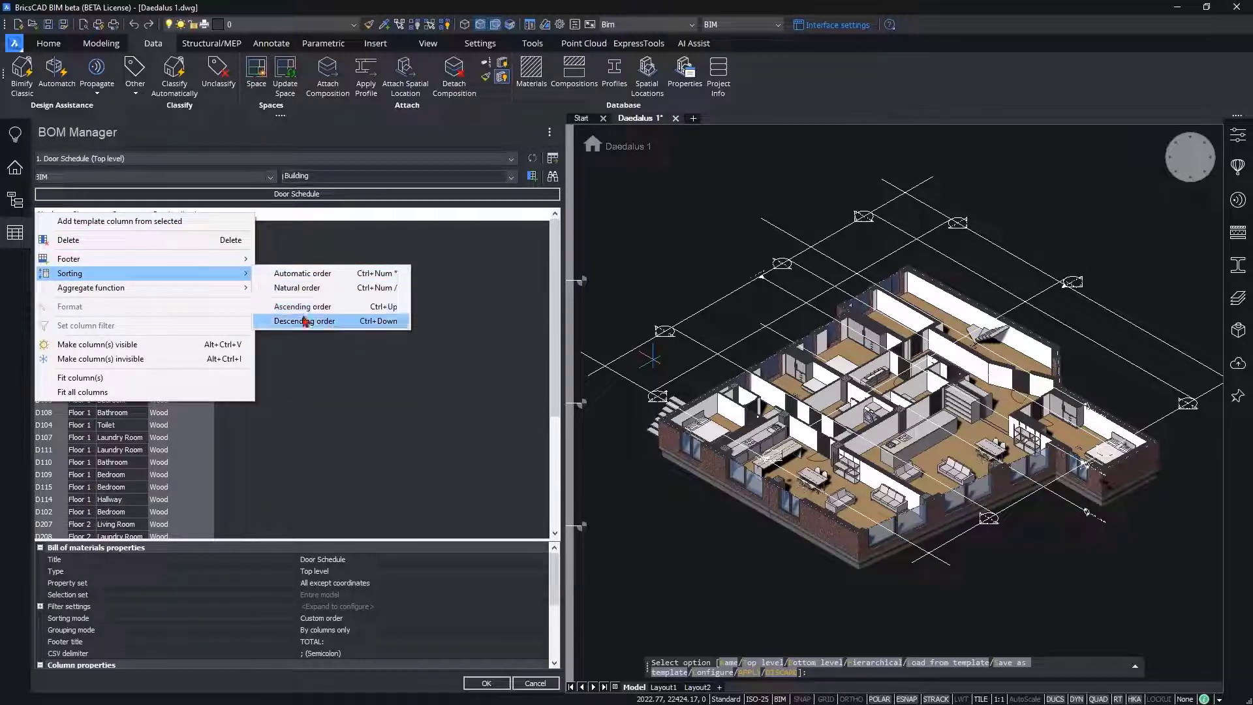
pyautogui.click(303, 358)
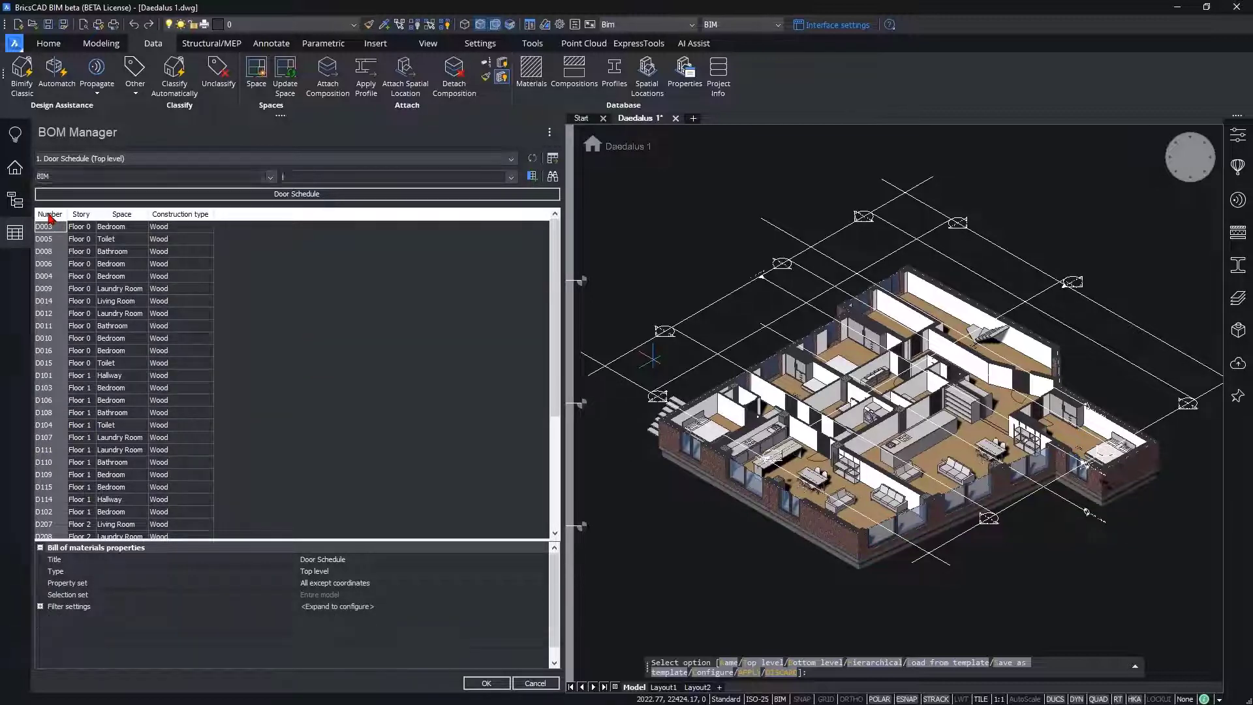
pyautogui.click(50, 215)
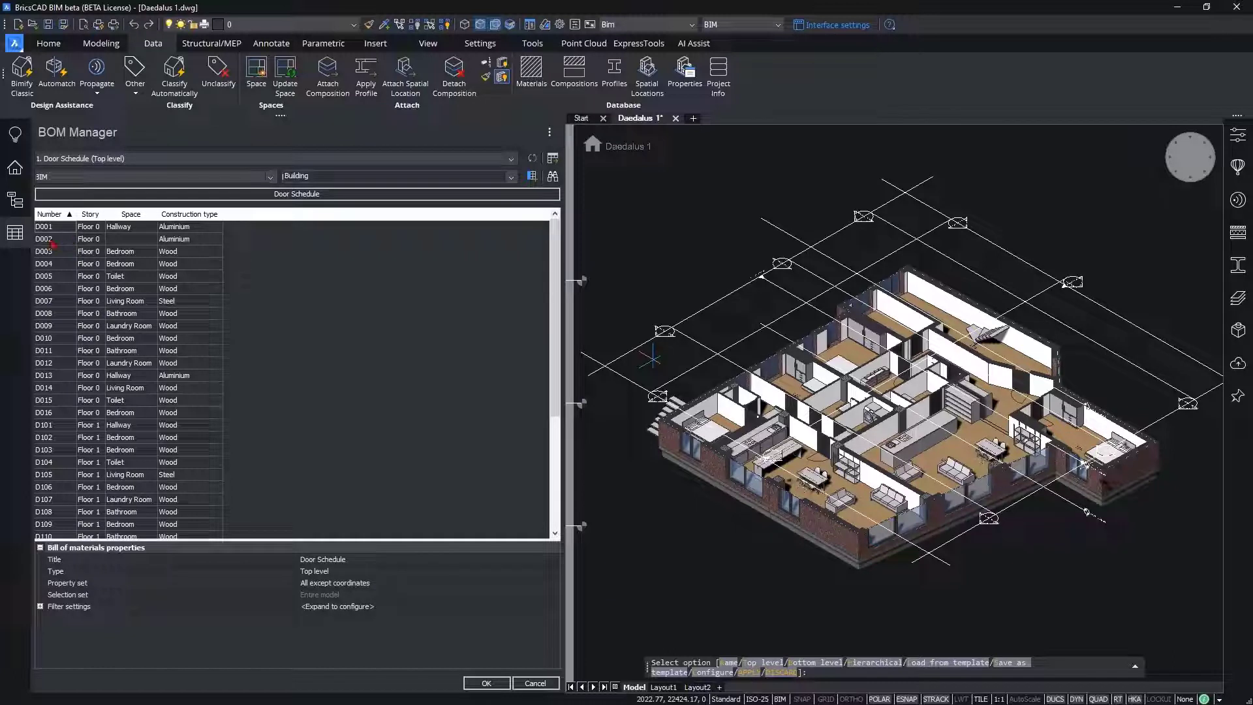
# Step: Highlight doors D002, D004, D007, D012 and D016 in the model from their schedule rows to check their locations
pyautogui.click(57, 242)
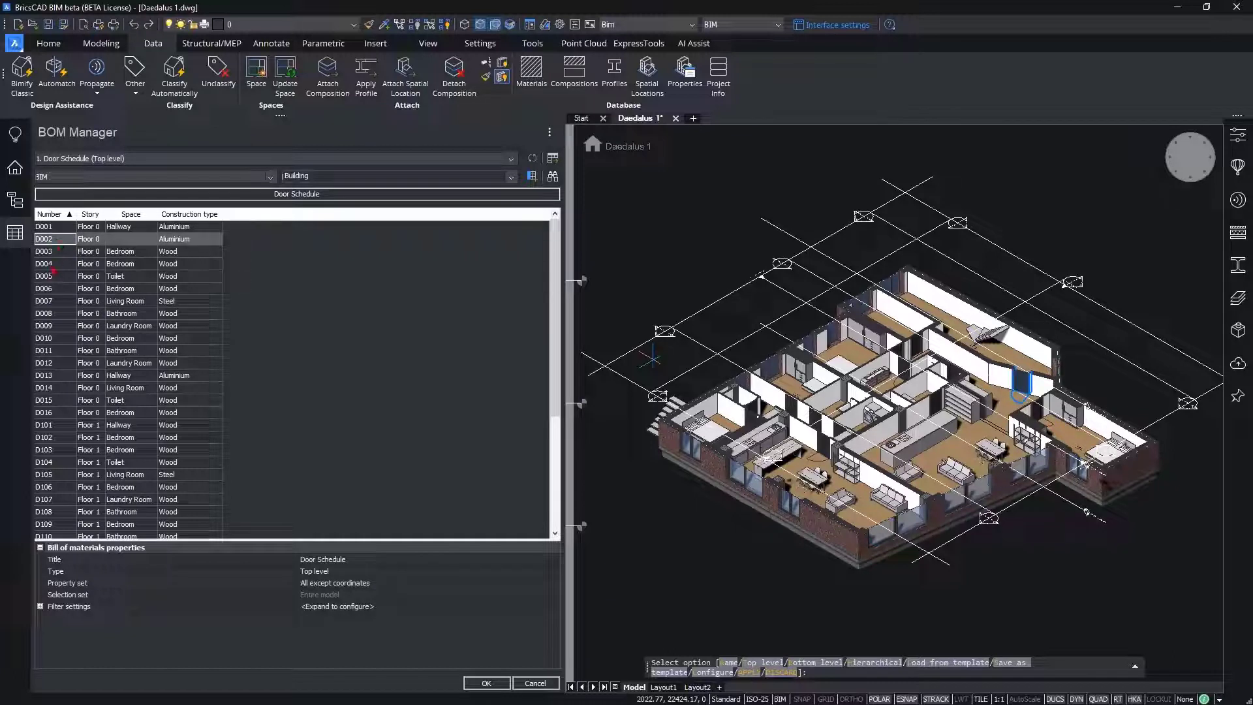
pyautogui.click(51, 265)
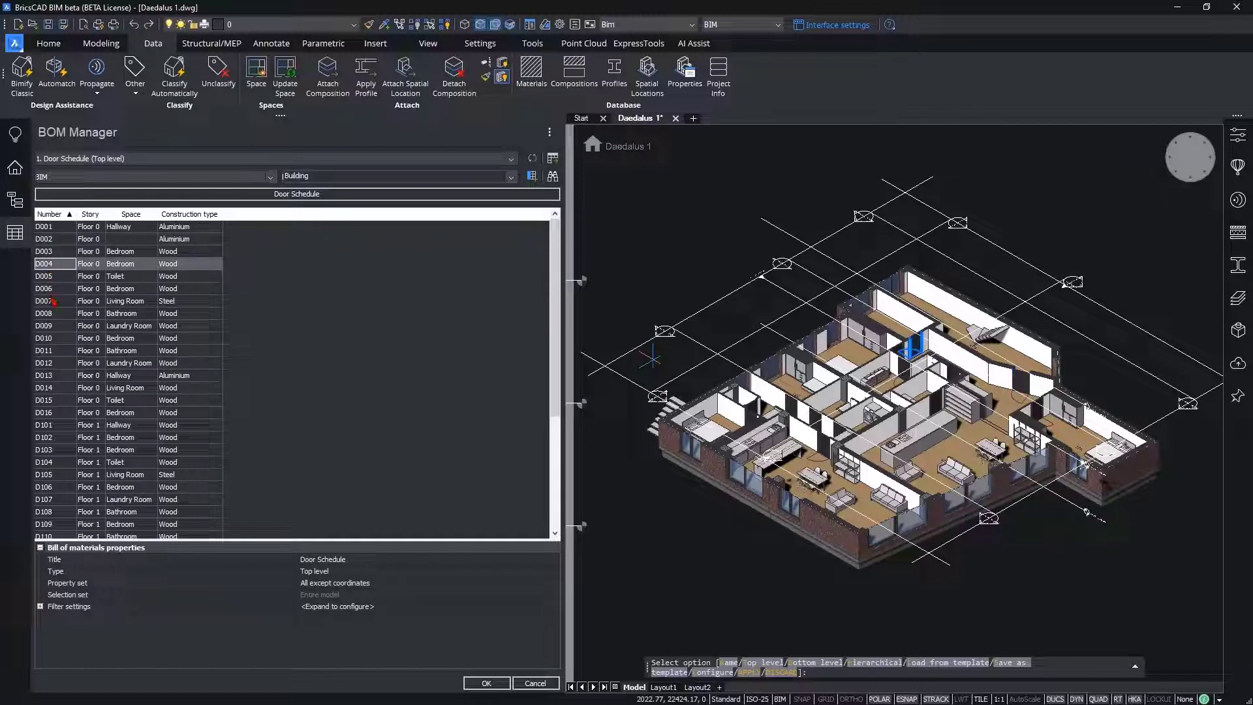
pyautogui.click(53, 301)
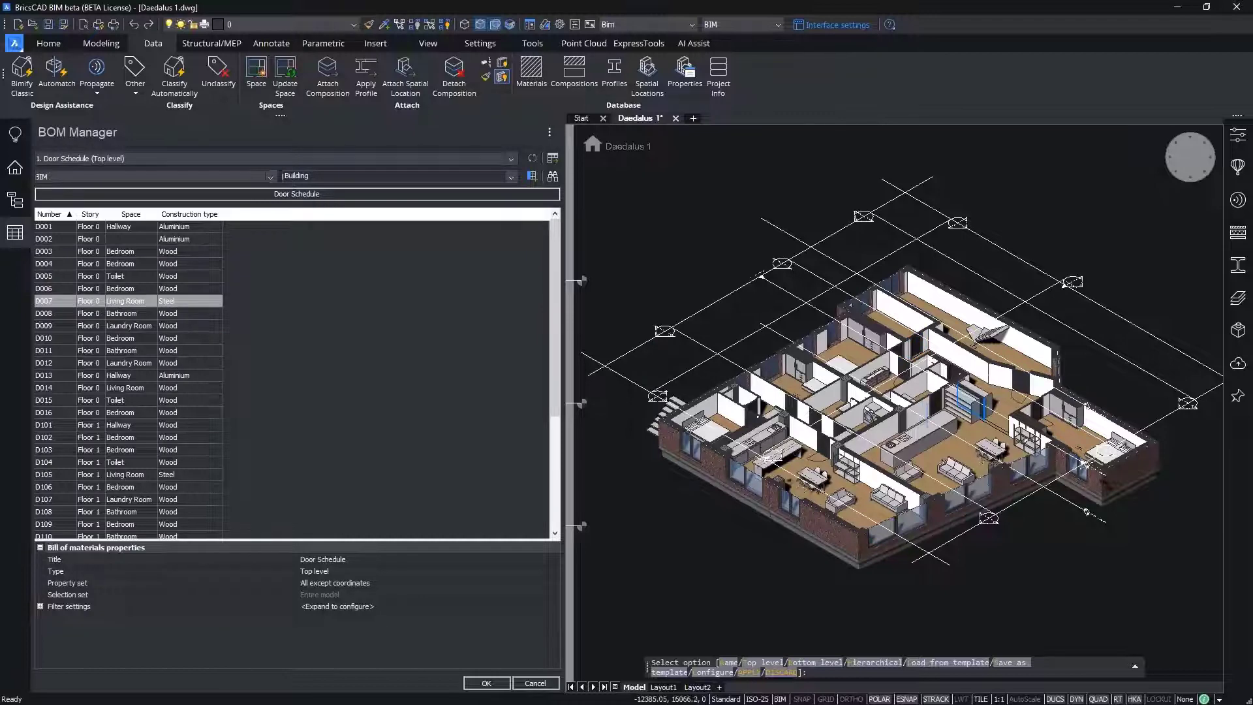
pyautogui.scroll(2, 1002, 424)
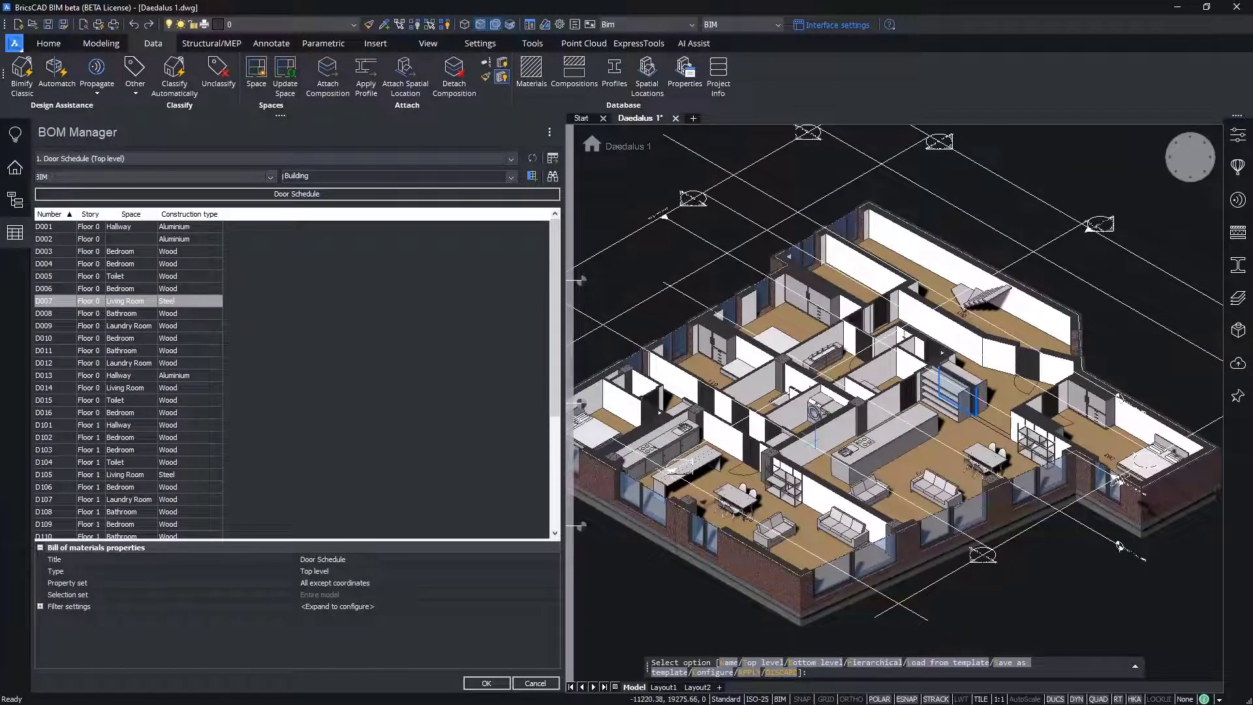
pyautogui.click(55, 365)
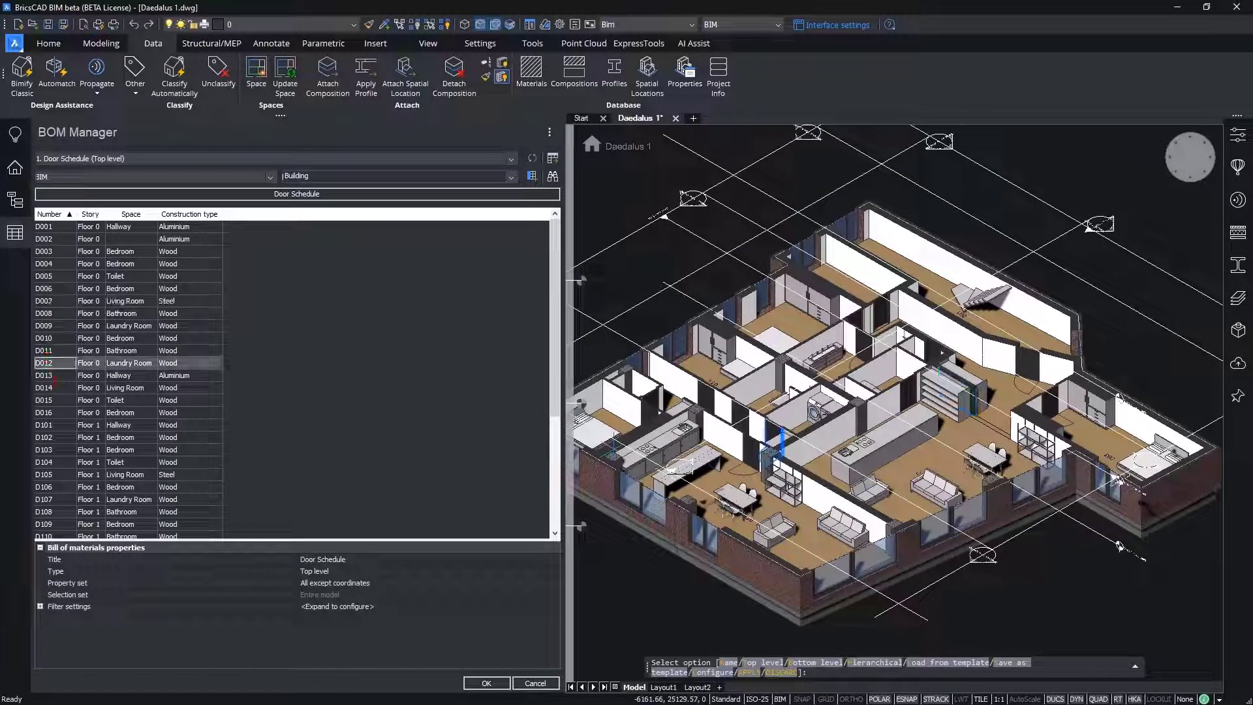
pyautogui.click(59, 413)
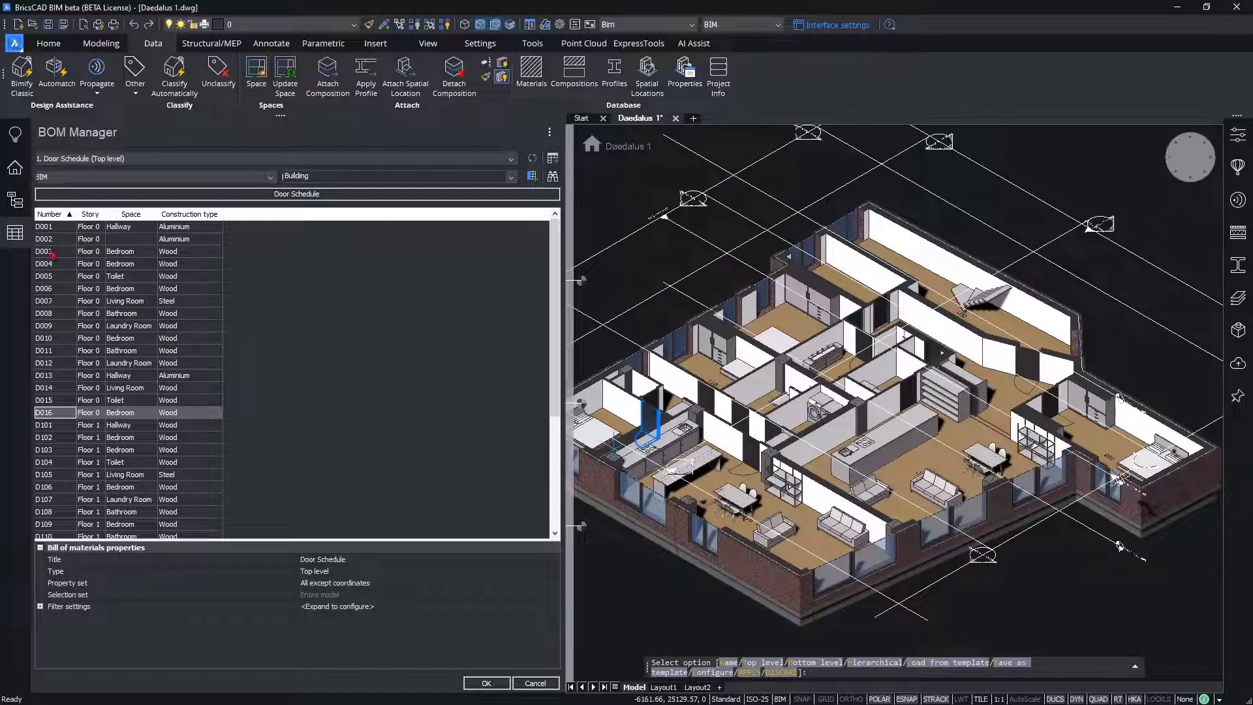
# Step: Select door D002 in the model from its schedule row and examine its BIM properties and parameters
pyautogui.click(52, 239)
pyautogui.rightClick(63, 245)
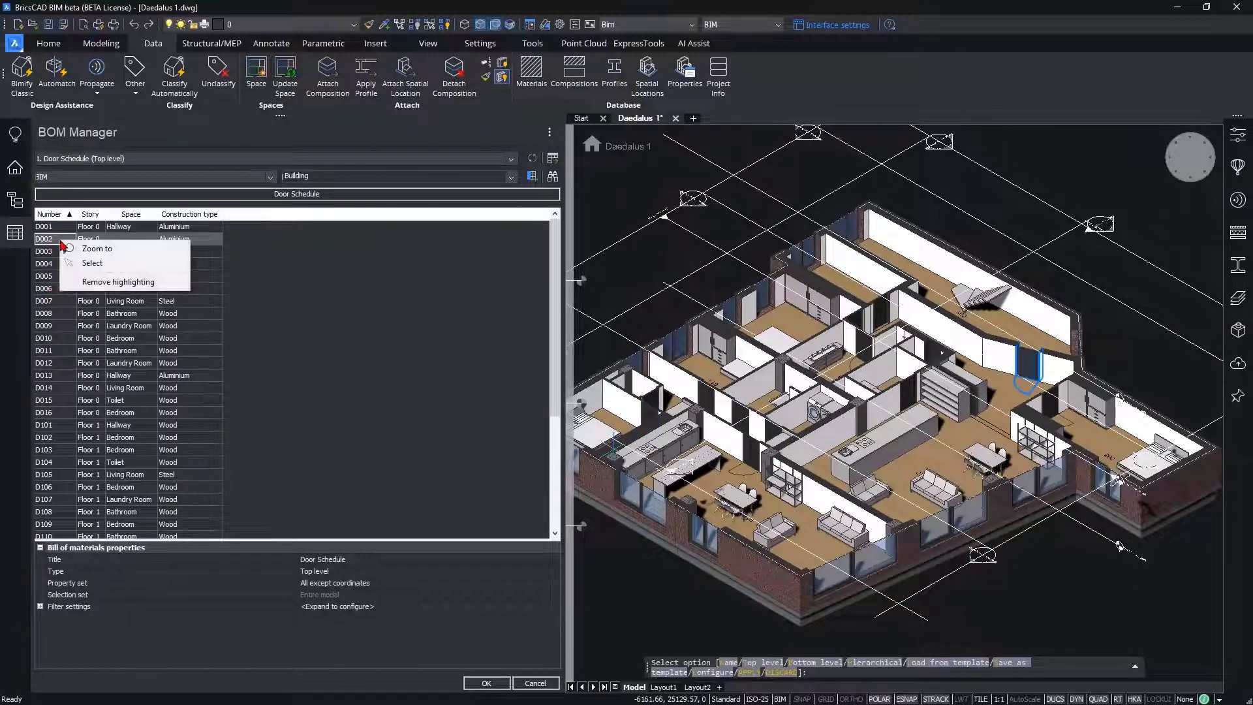
pyautogui.click(98, 263)
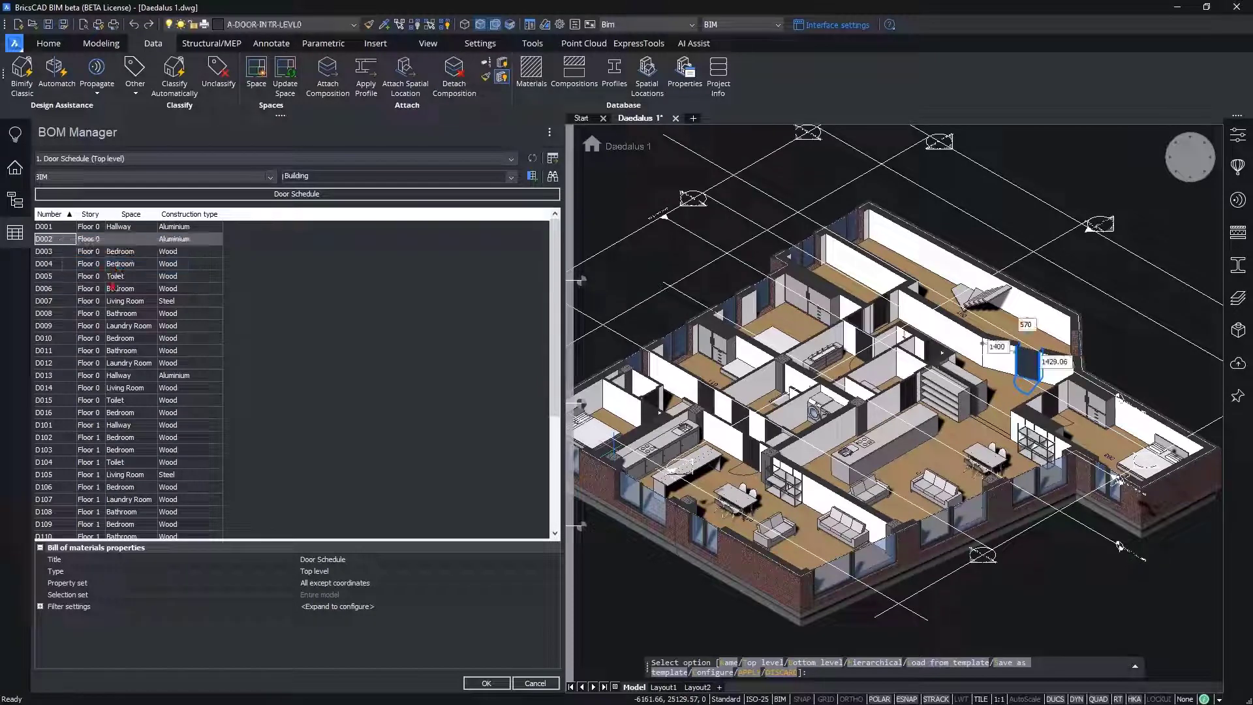
pyautogui.click(1240, 139)
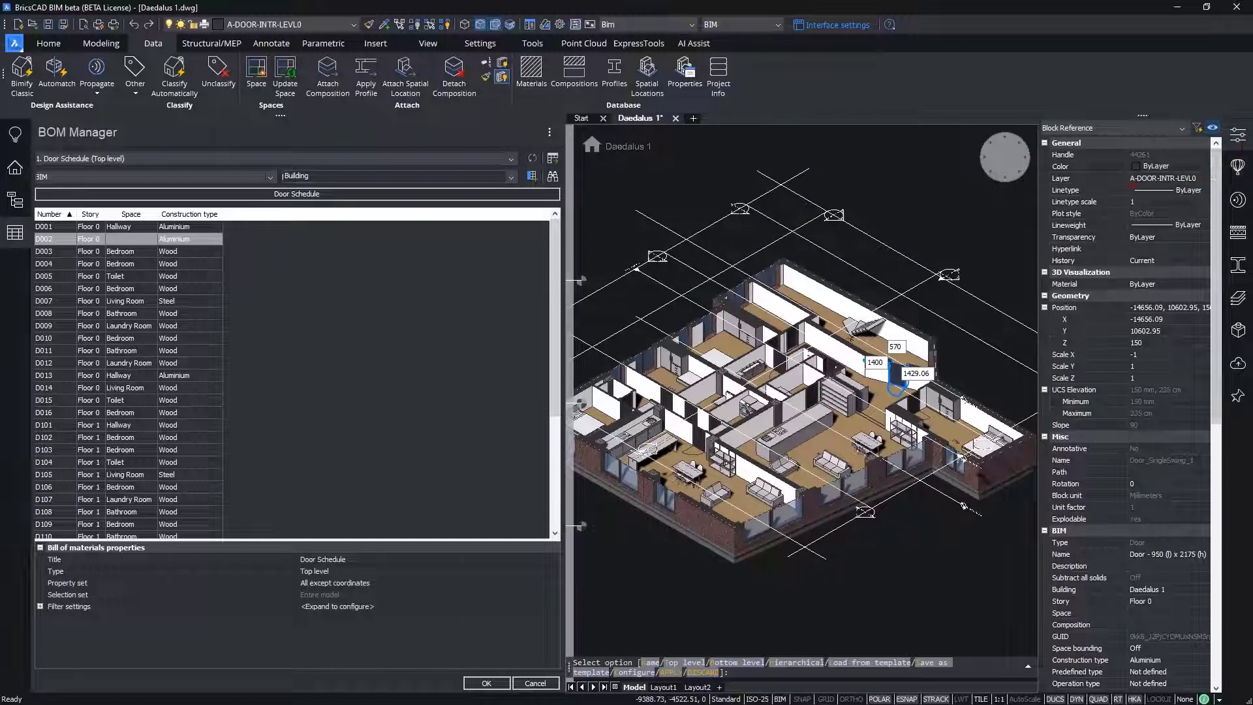
pyautogui.moveTo(1216, 207); pyautogui.dragTo(1218, 323)
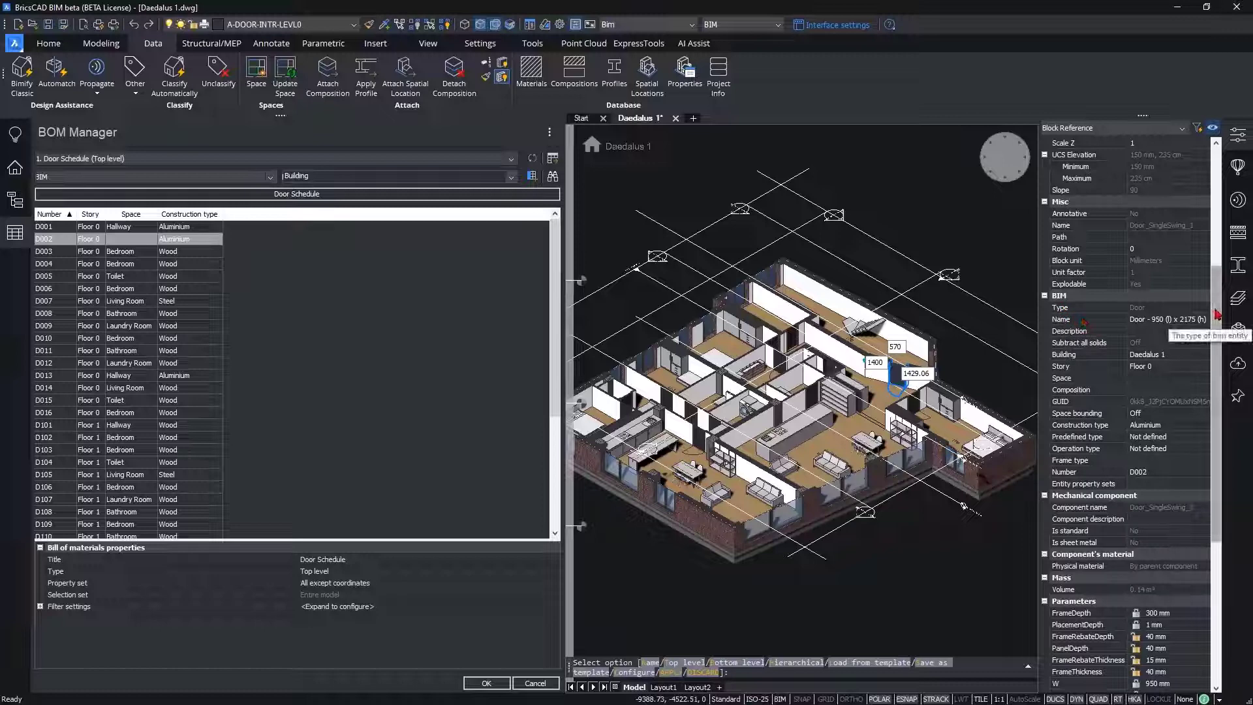
pyautogui.scroll(-1, 1217, 324)
pyautogui.scroll(-3, 1218, 324)
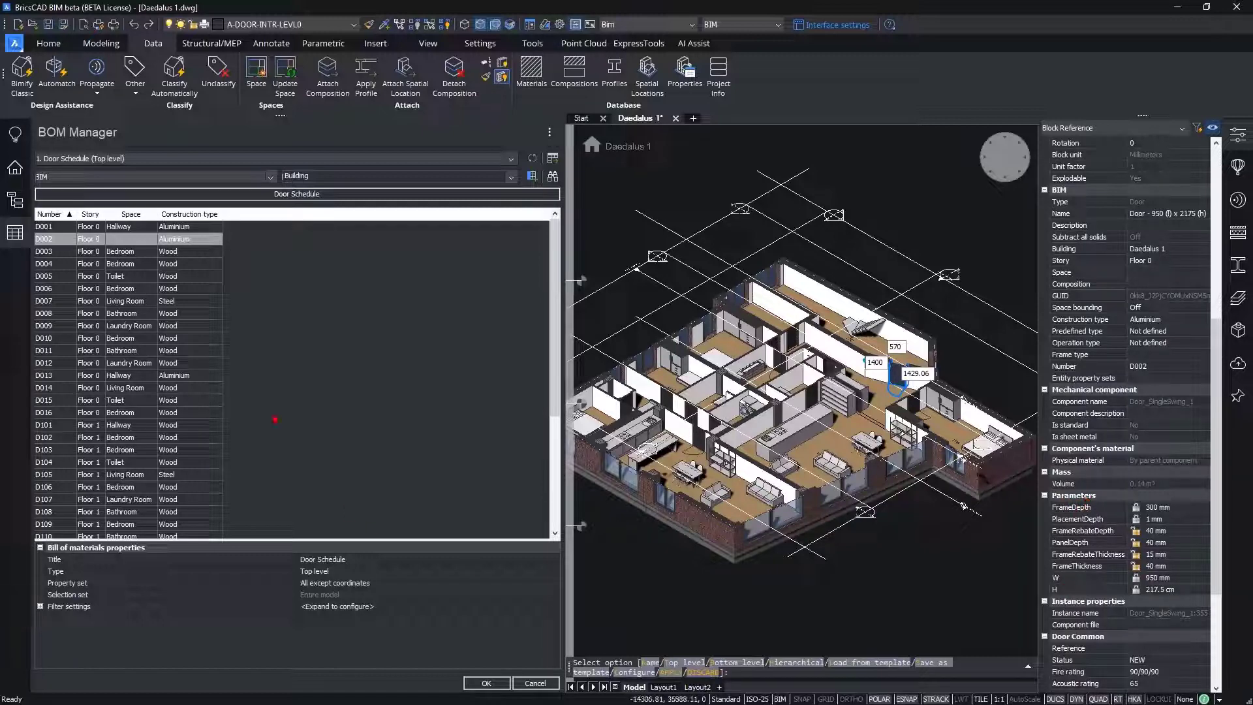
# Step: Add the W and H properties from the Parameters category as columns of the door schedule
pyautogui.click(65, 178)
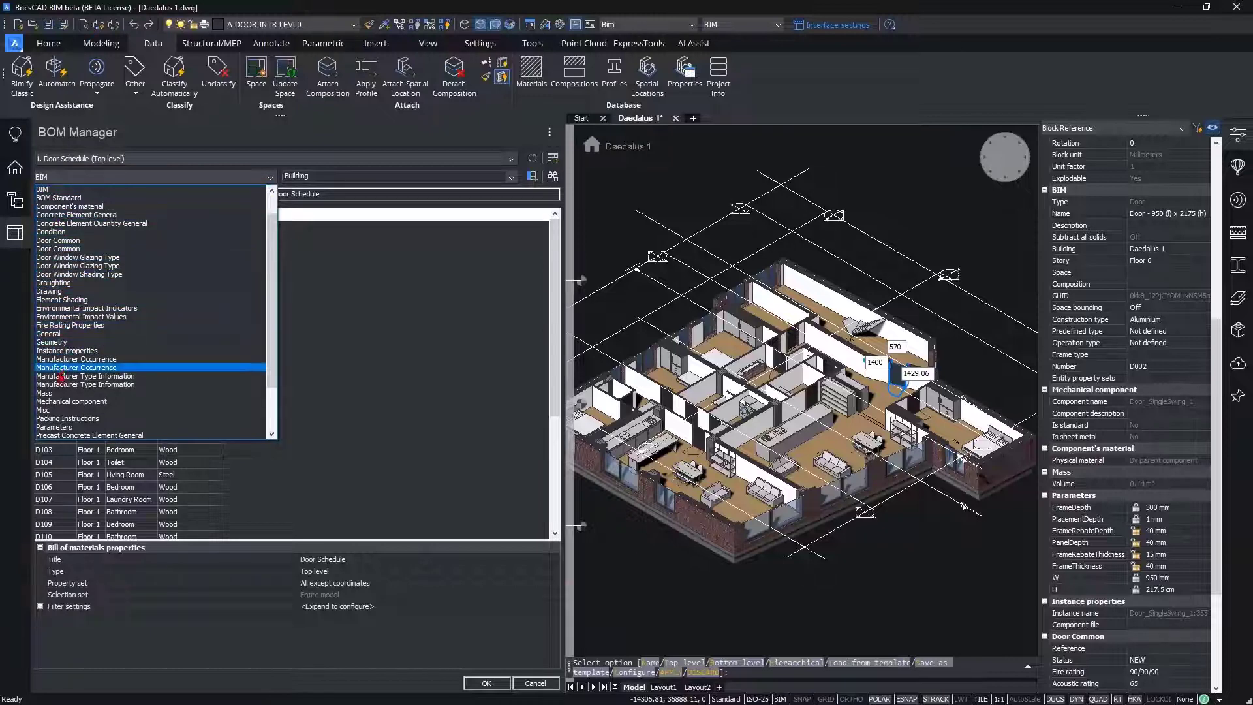
pyautogui.click(71, 427)
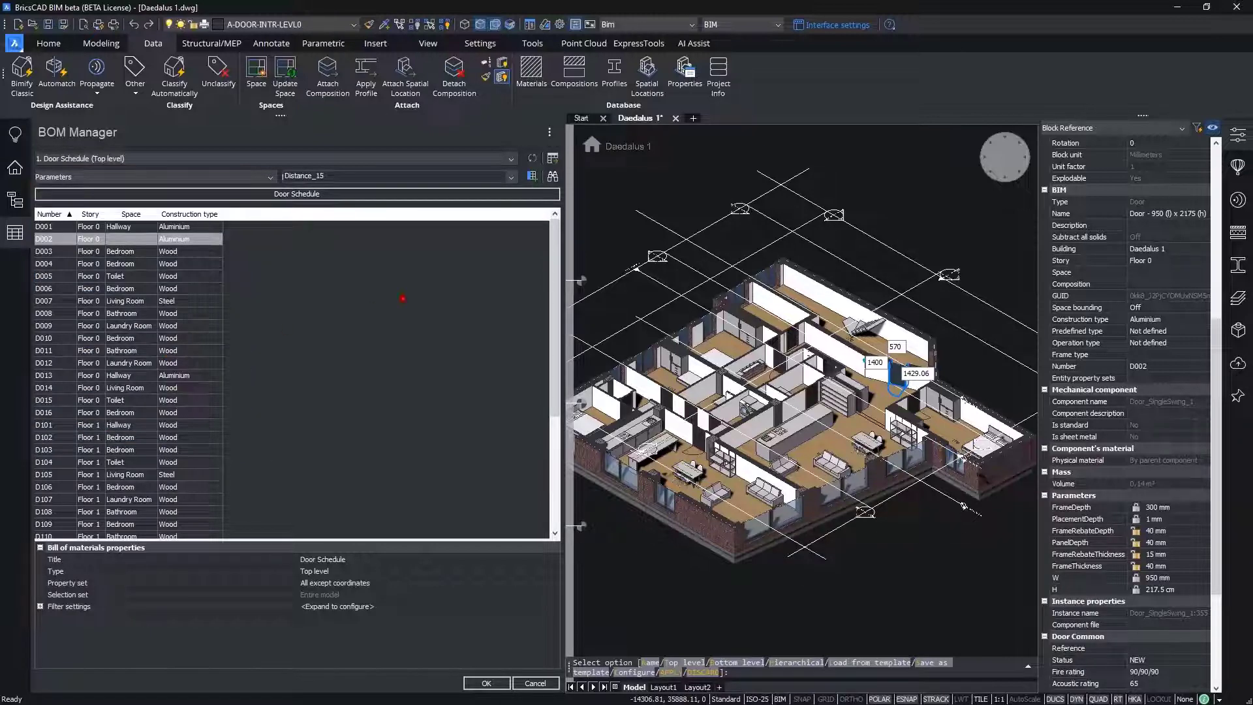
pyautogui.click(467, 176)
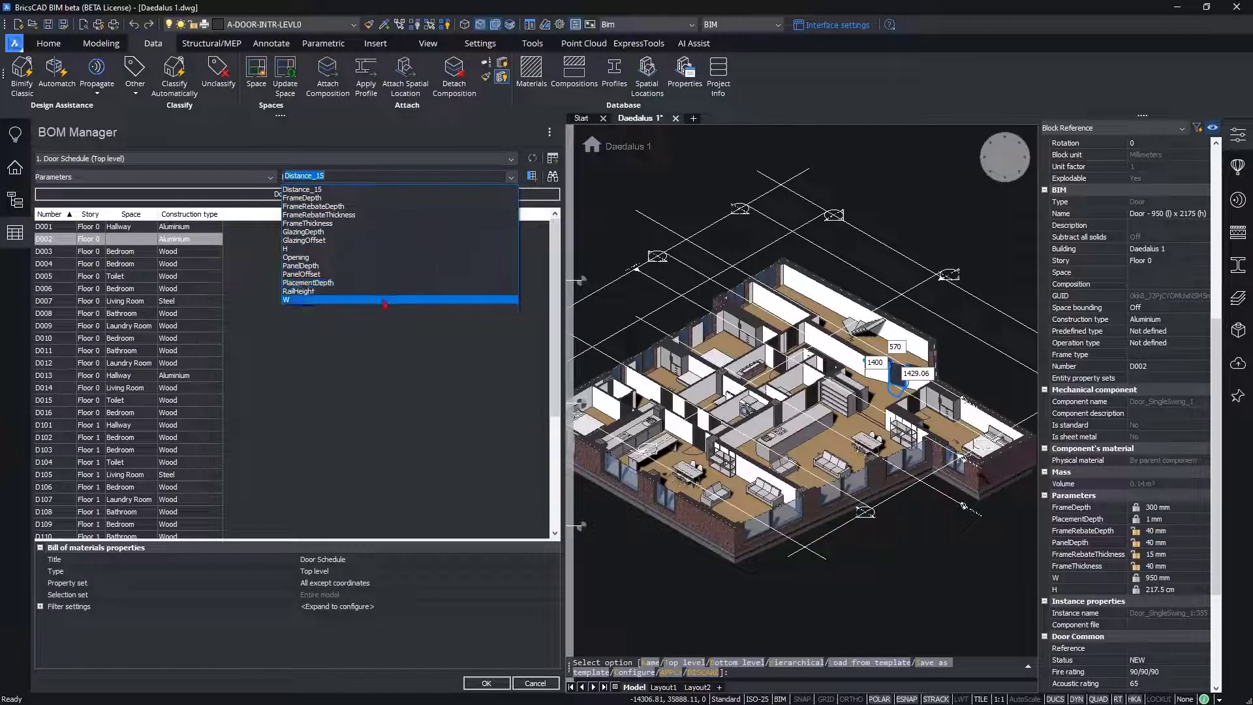
pyautogui.click(386, 302)
pyautogui.click(532, 176)
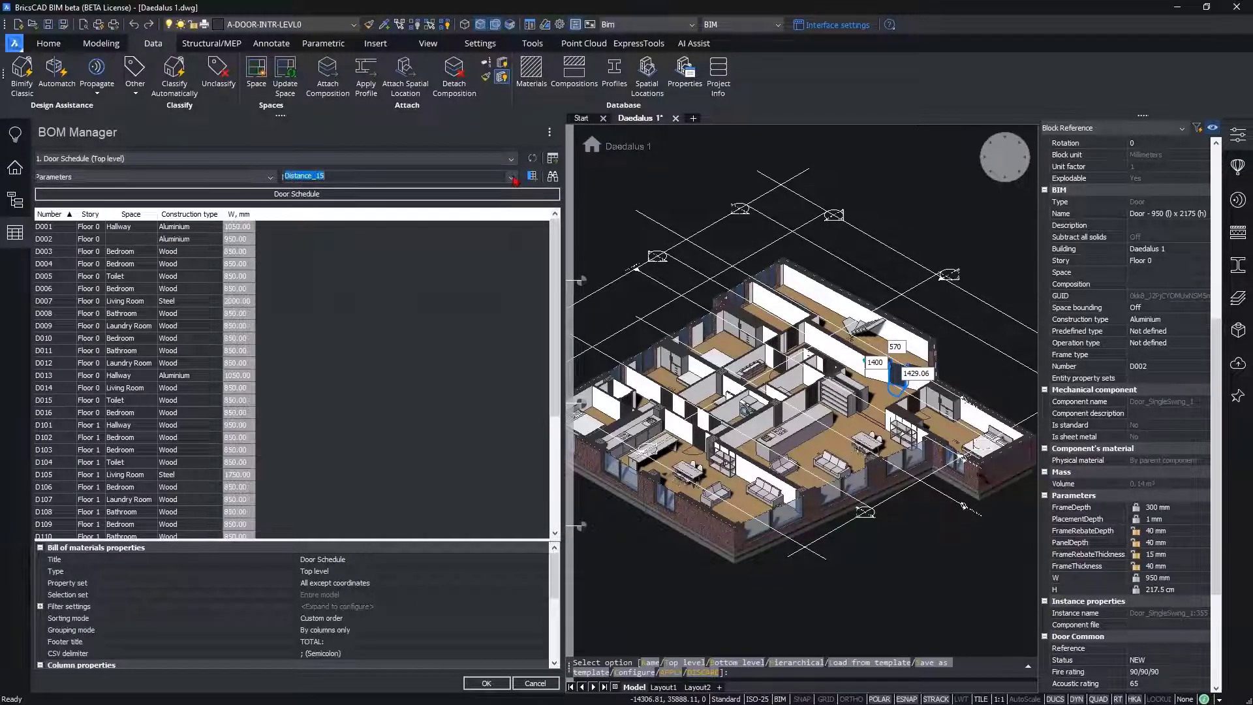
pyautogui.click(483, 176)
pyautogui.click(483, 248)
pyautogui.click(532, 178)
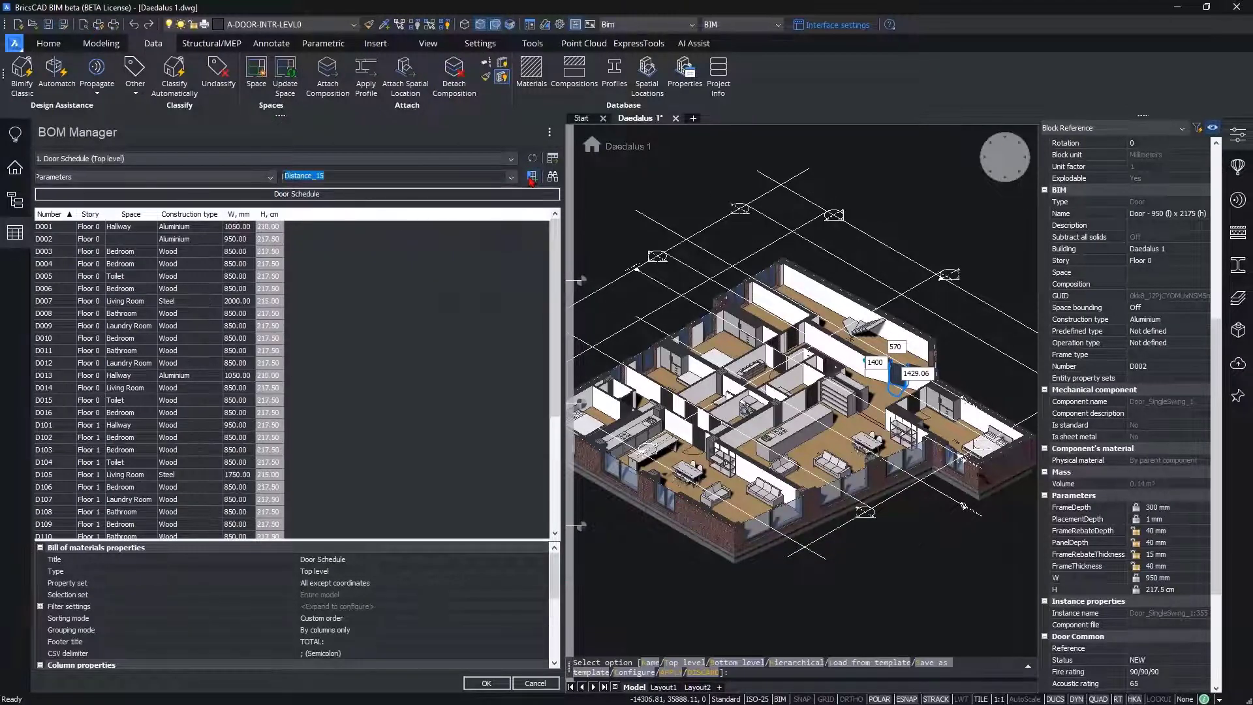
# Step: Set the W column's unit placement to In additional column in the door schedule
pyautogui.click(233, 214)
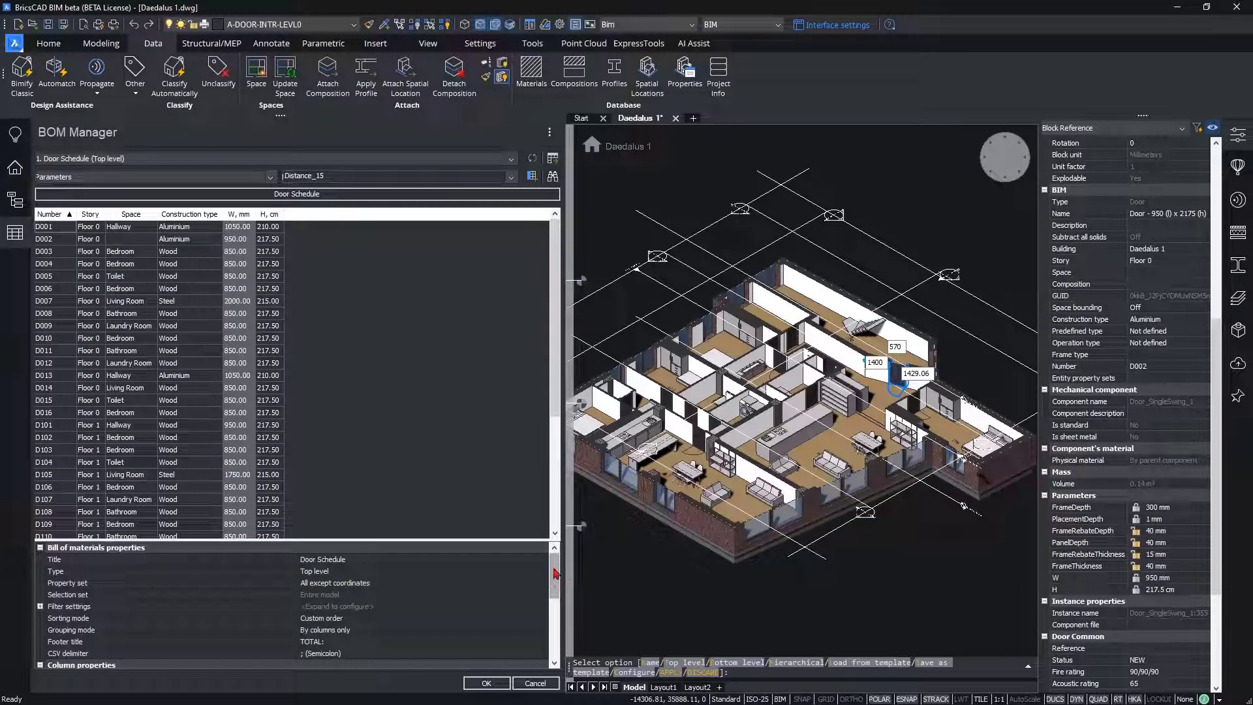
pyautogui.scroll(-1, 555, 577)
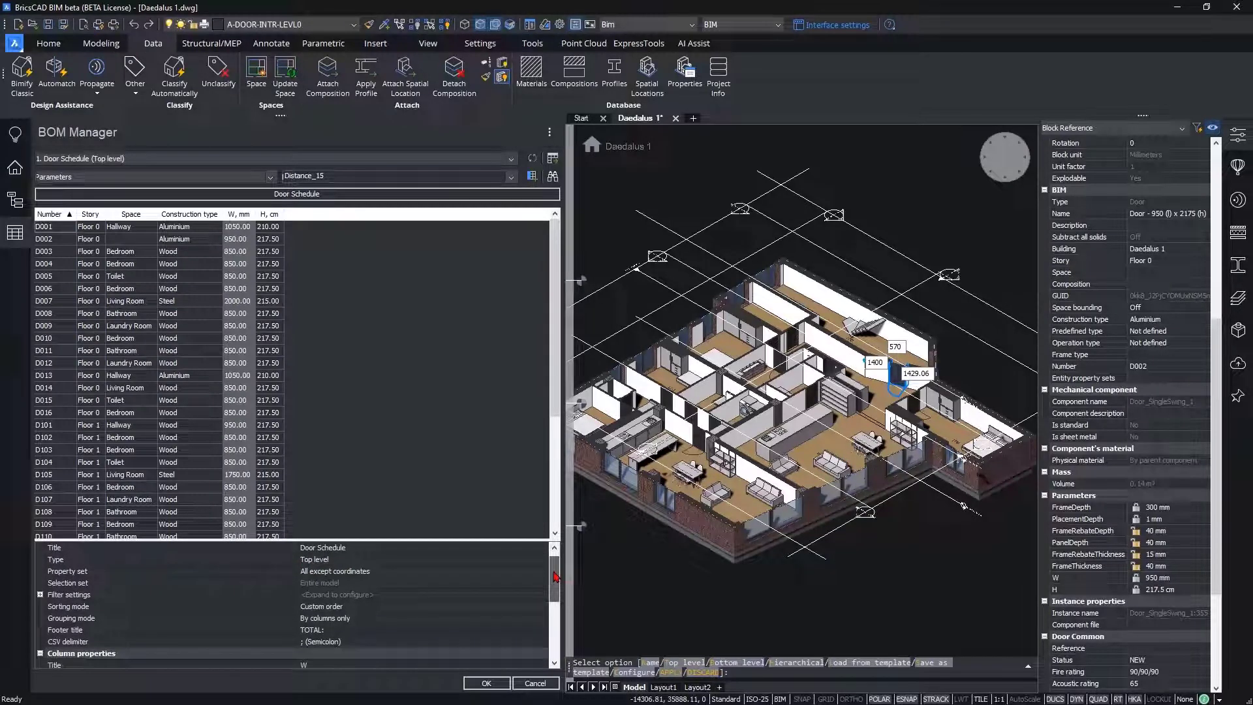
pyautogui.moveTo(554, 576); pyautogui.dragTo(562, 610)
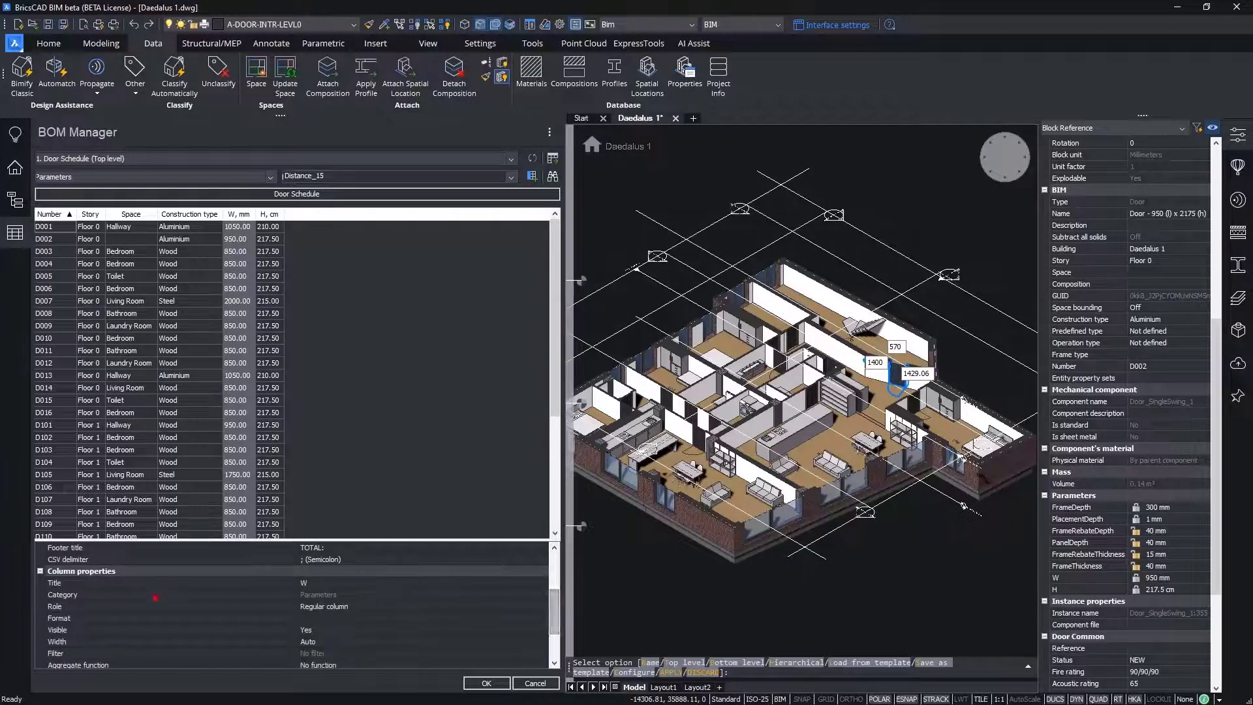
pyautogui.moveTo(555, 607); pyautogui.dragTo(557, 630)
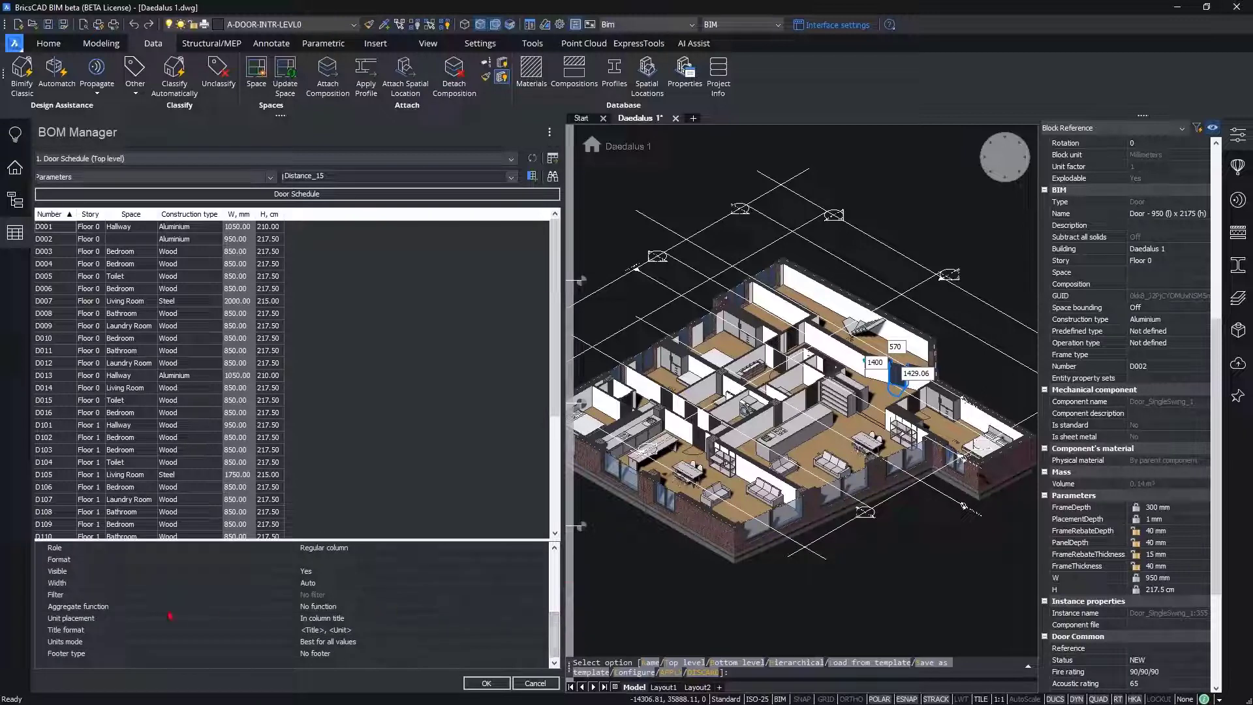
pyautogui.click(58, 619)
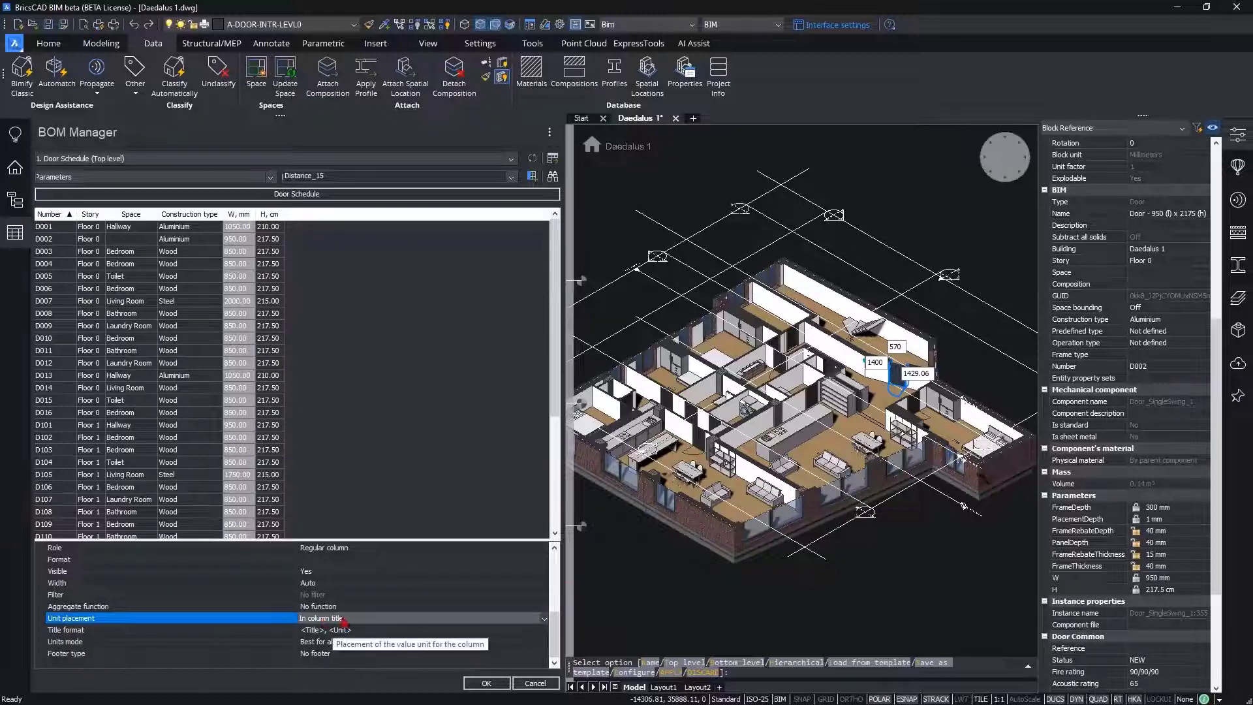
pyautogui.click(342, 619)
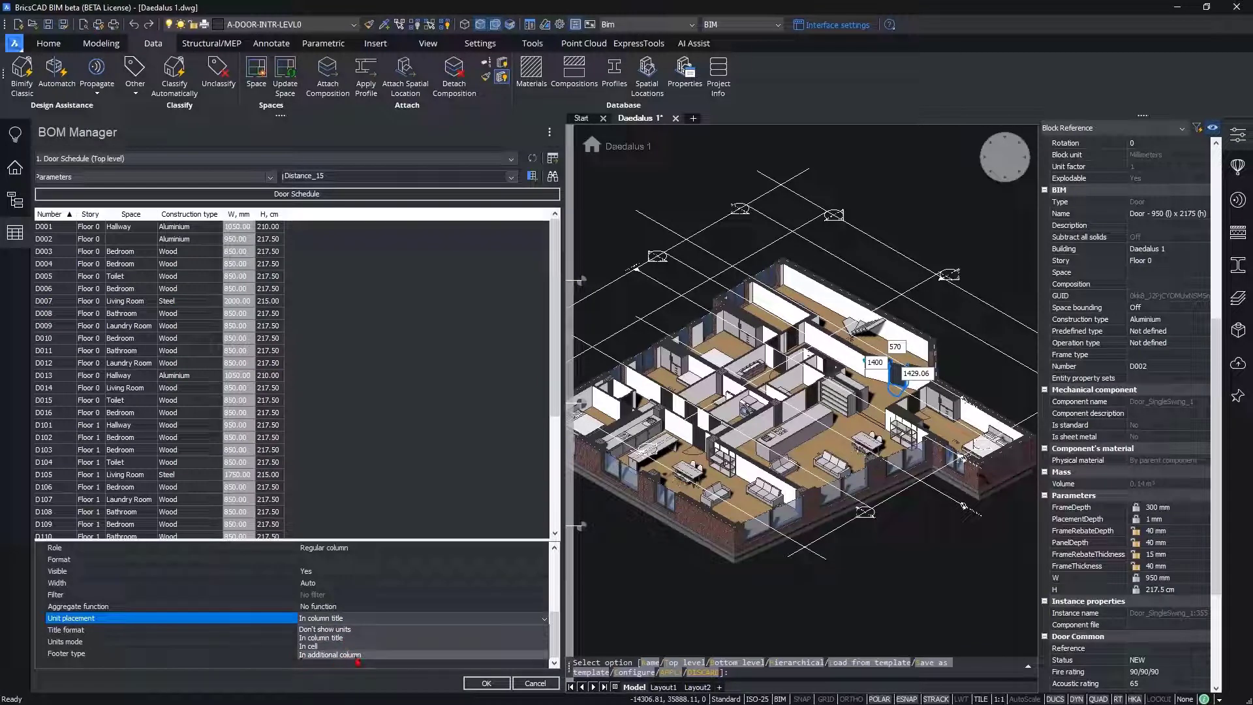
pyautogui.click(357, 655)
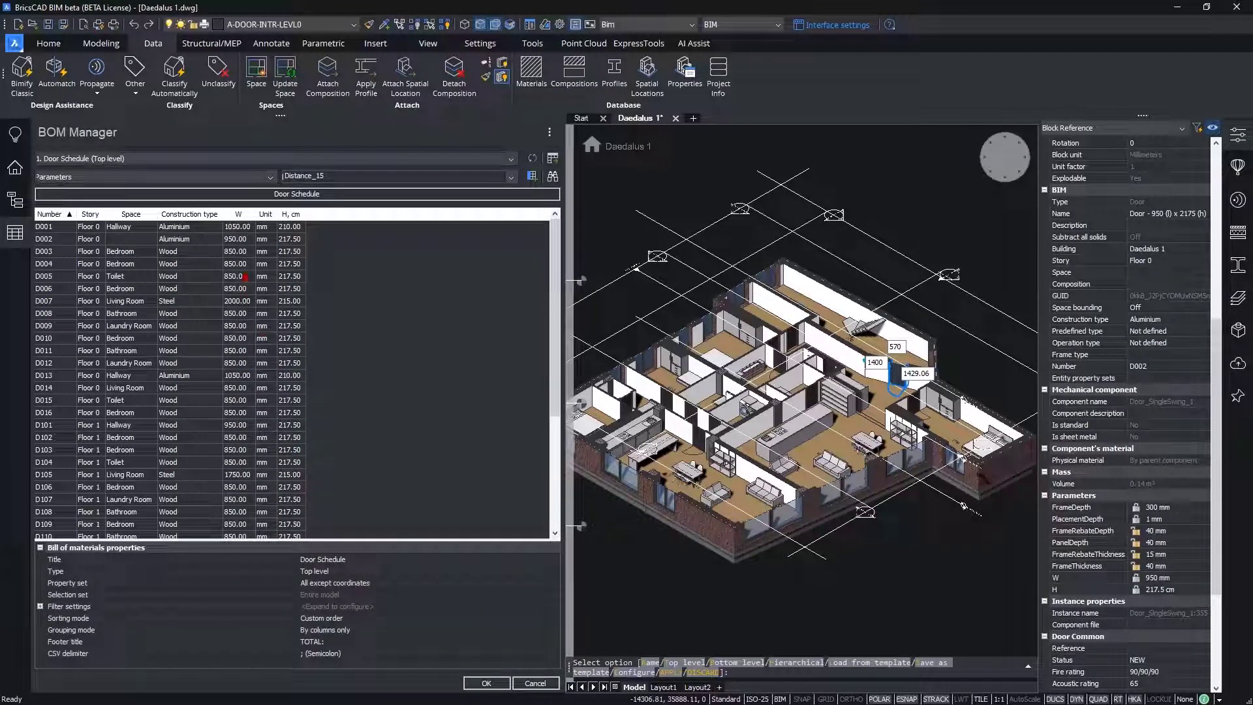
# Step: Set the W column's unit placement back to In column title
pyautogui.click(246, 228)
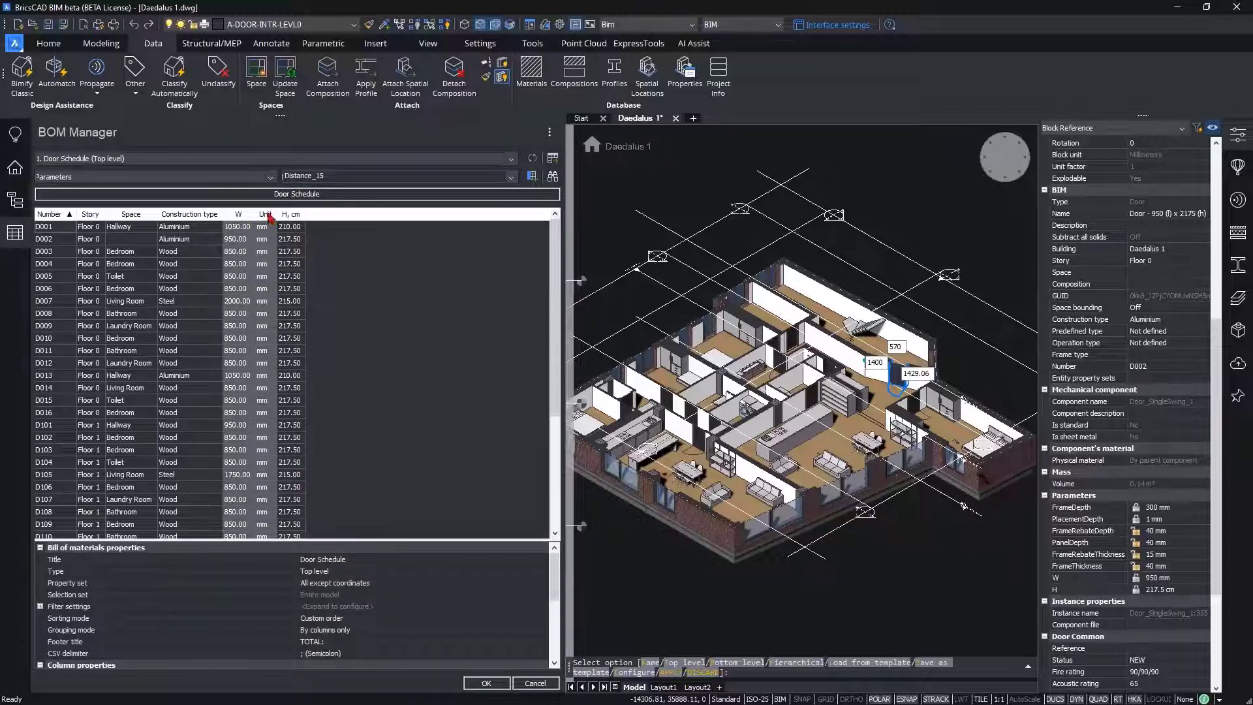
pyautogui.click(267, 214)
pyautogui.click(236, 216)
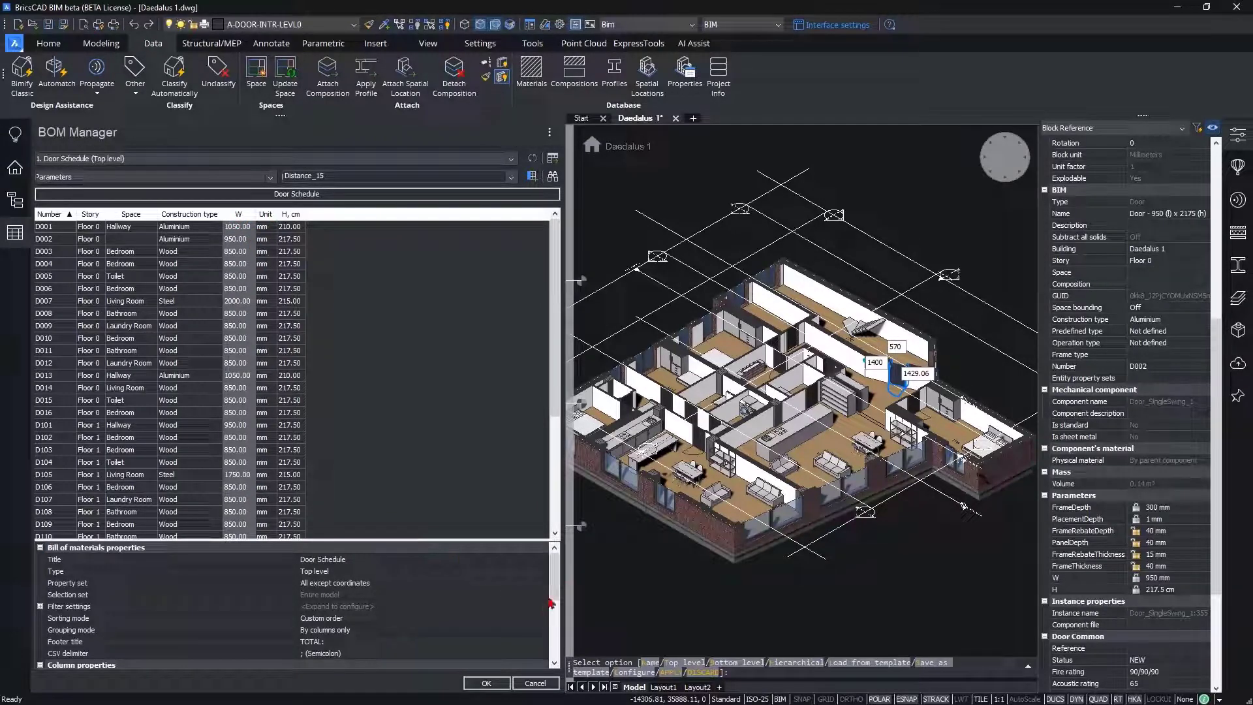
pyautogui.moveTo(556, 578); pyautogui.dragTo(556, 645)
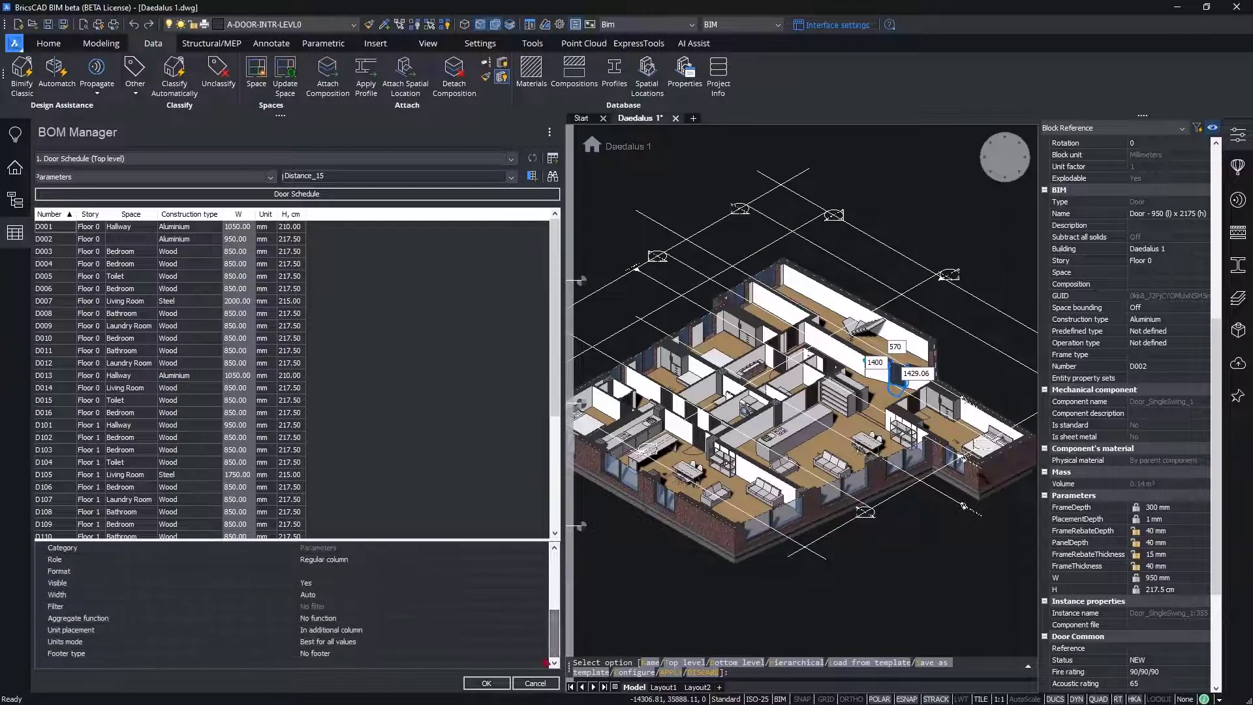
pyautogui.click(356, 630)
pyautogui.click(357, 630)
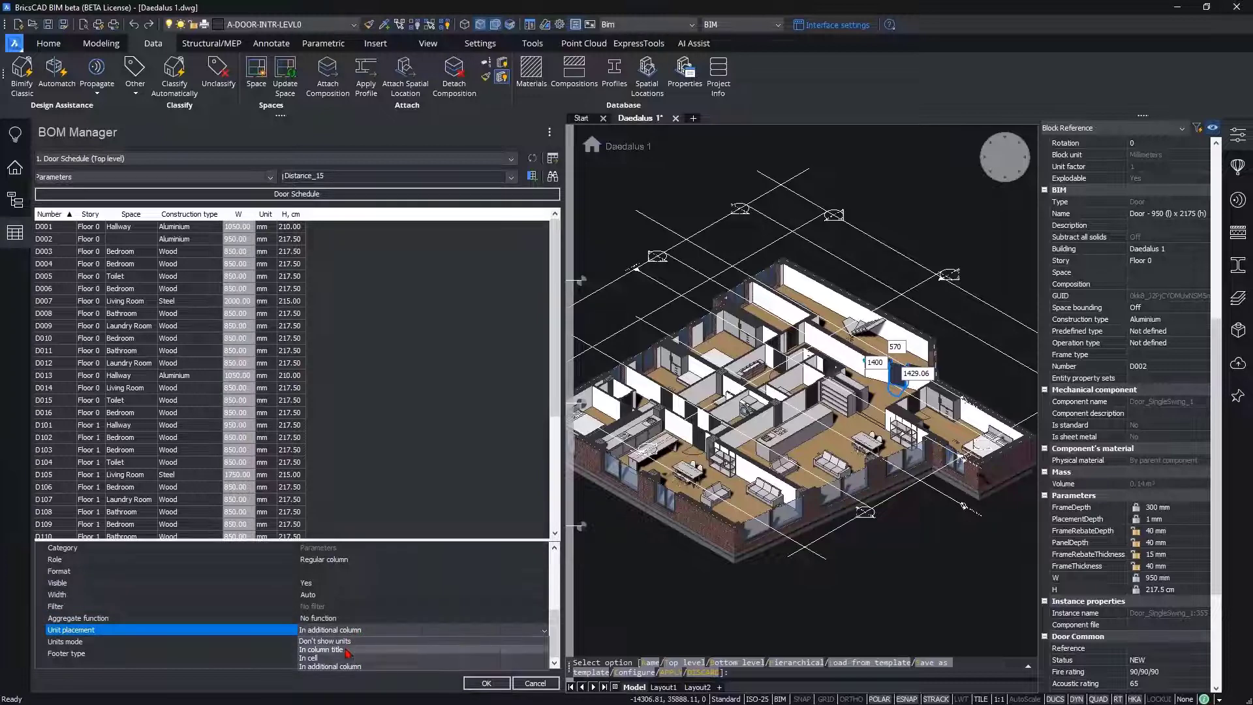
pyautogui.click(346, 650)
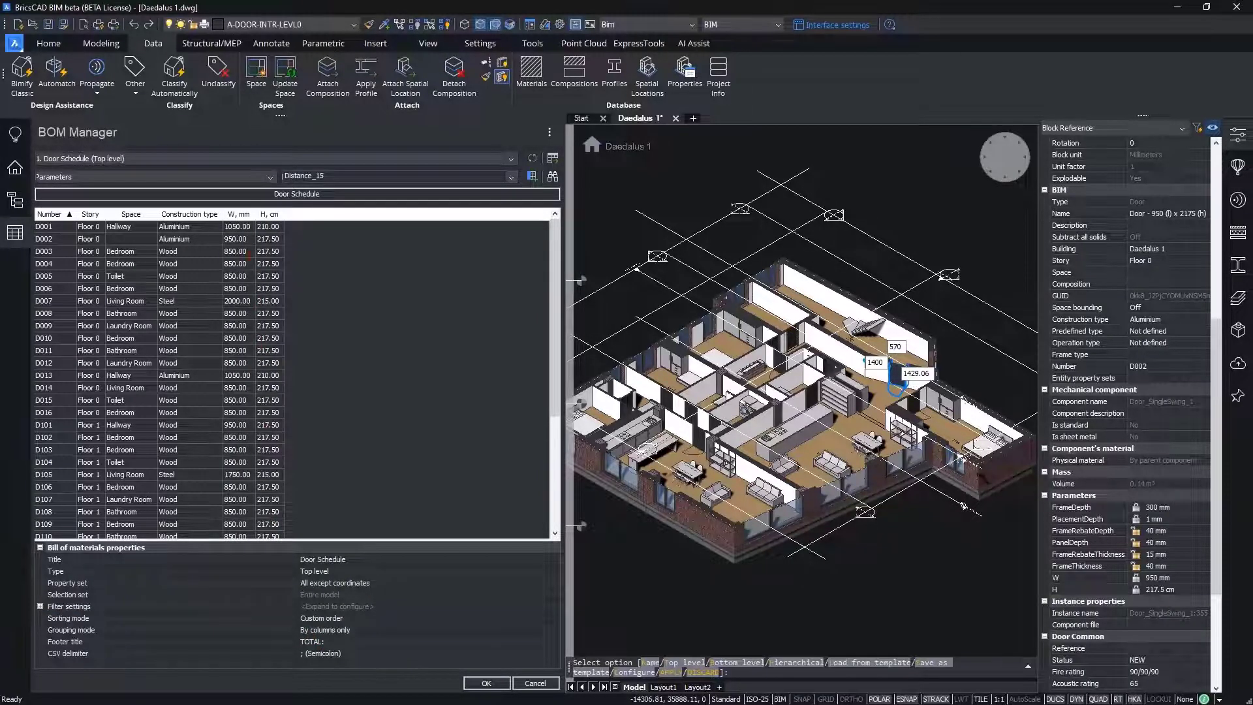
# Step: Set the units mode of the door schedule's H column to User-defined
pyautogui.click(241, 215)
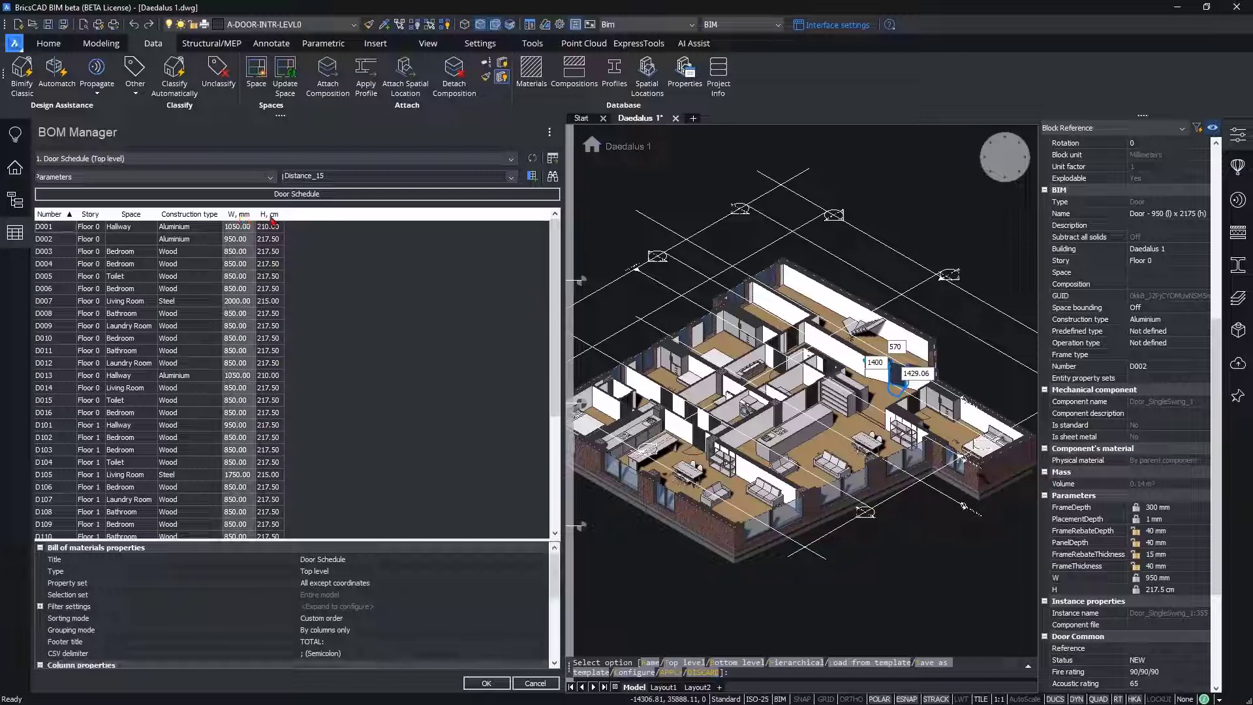
pyautogui.click(269, 215)
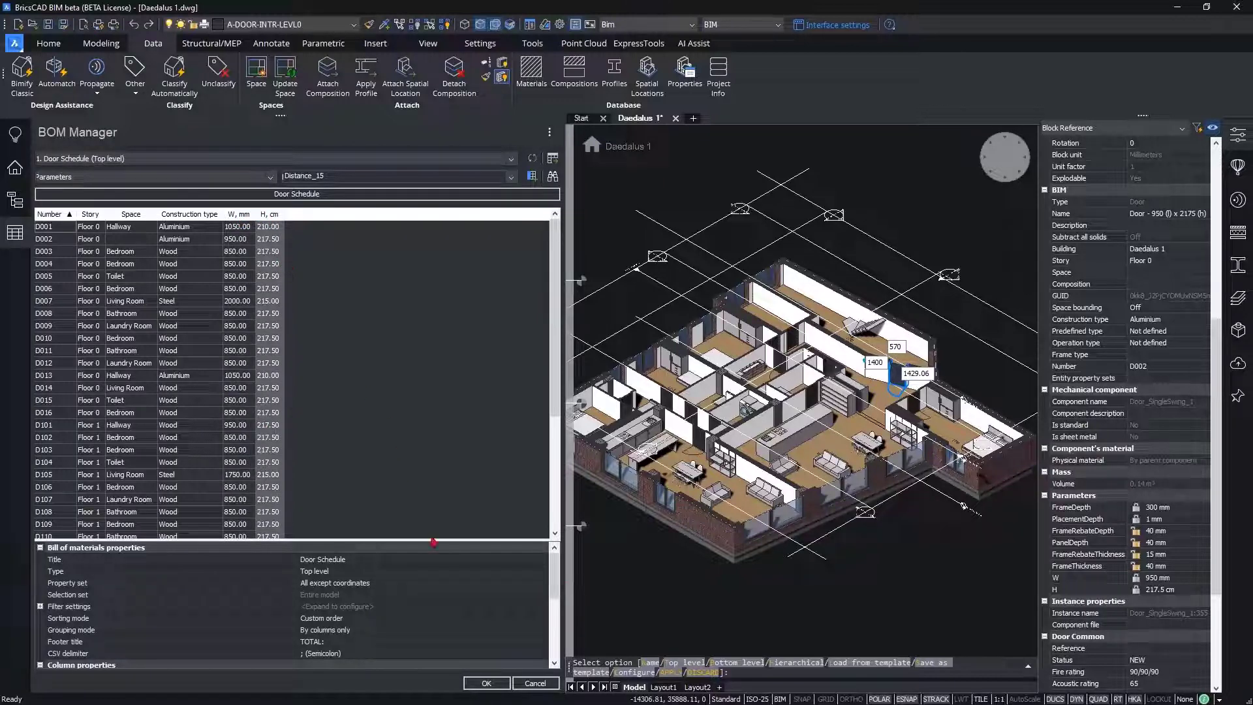
pyautogui.moveTo(556, 577); pyautogui.dragTo(556, 643)
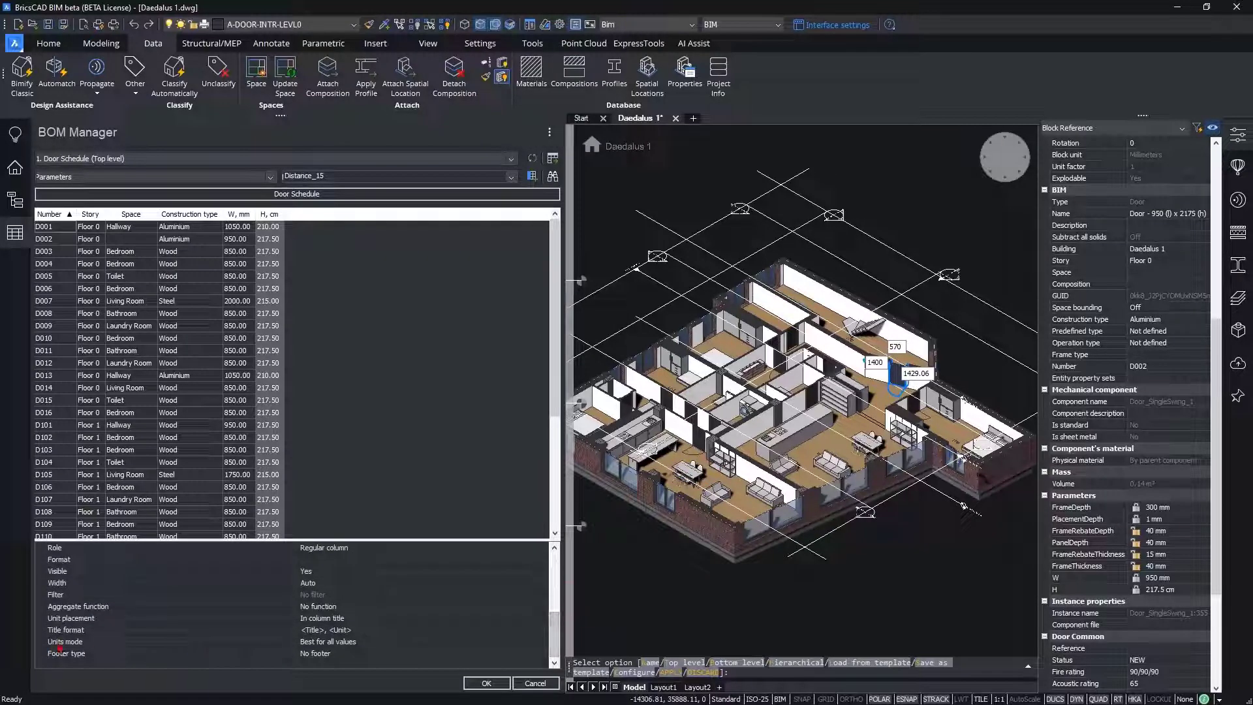
pyautogui.click(91, 644)
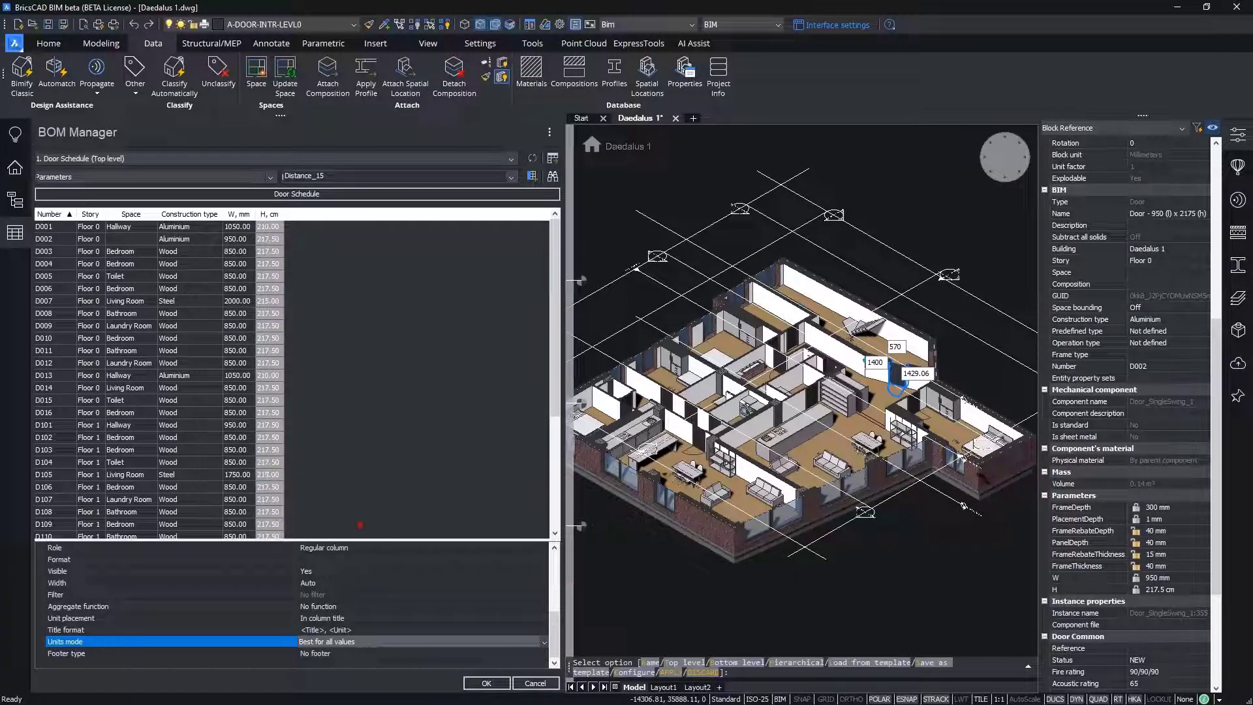
pyautogui.click(544, 643)
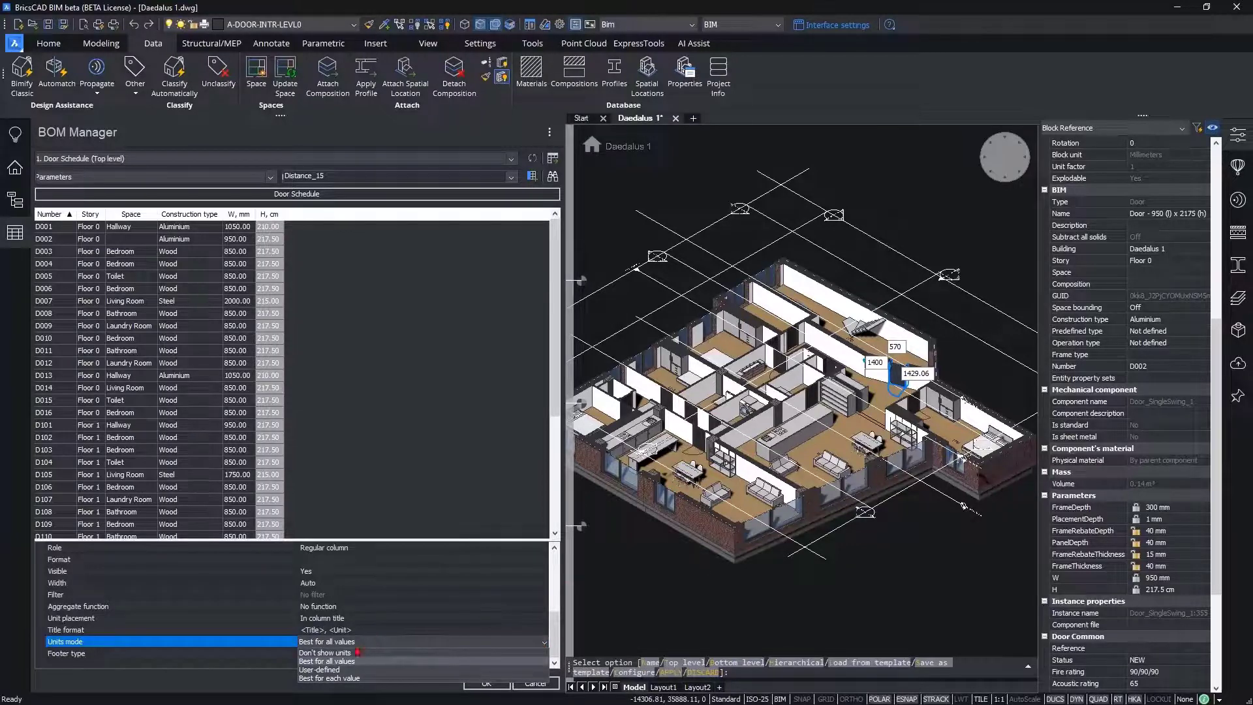
pyautogui.click(318, 678)
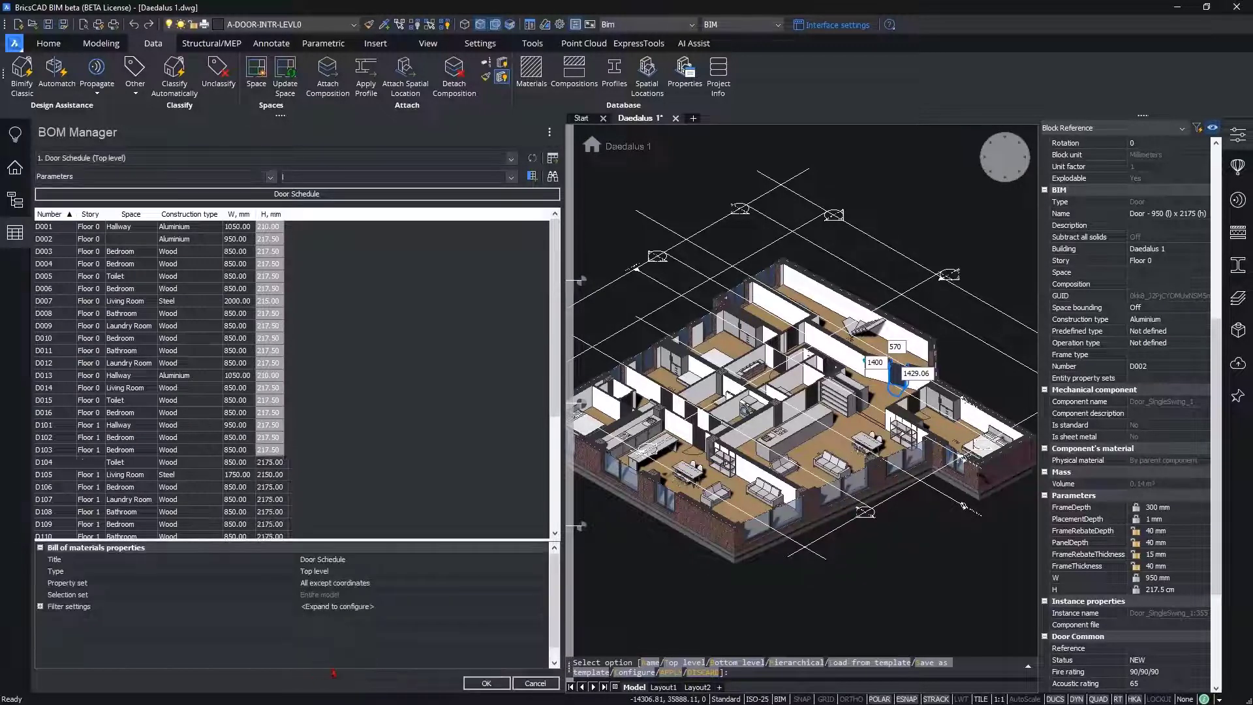
# Step: Choose mm as the unit of the door schedule's H column
pyautogui.click(271, 214)
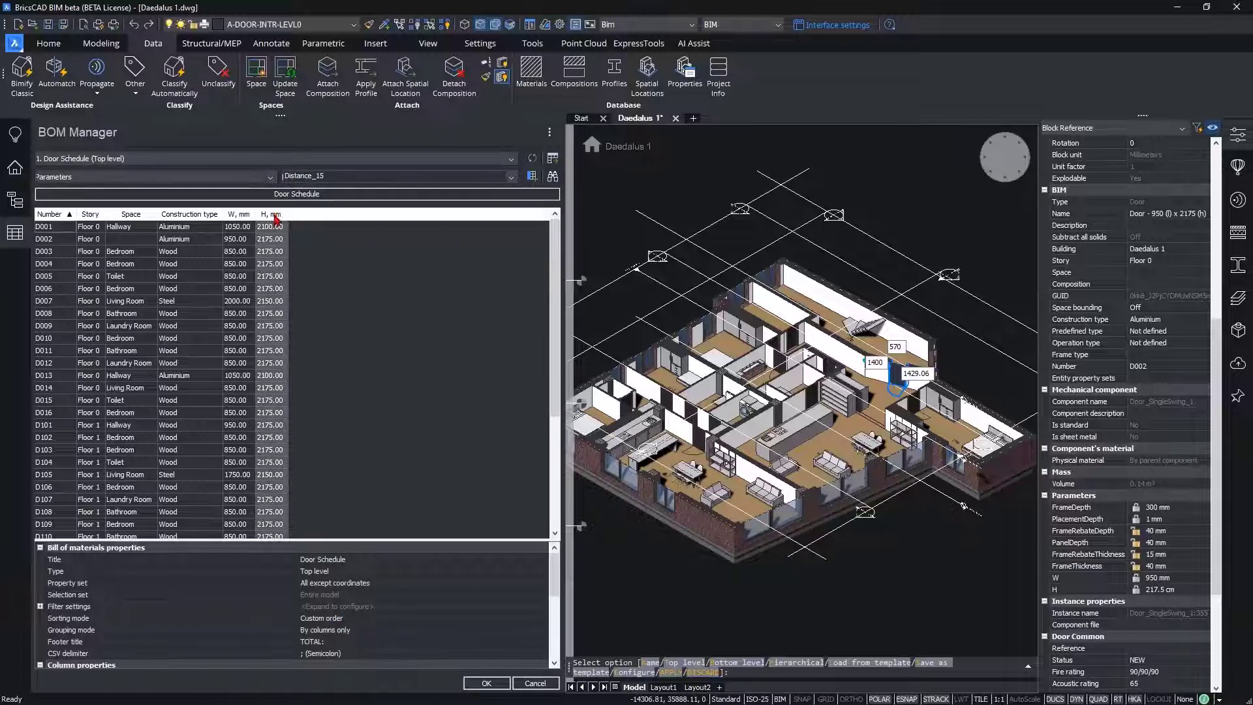
pyautogui.moveTo(558, 579); pyautogui.dragTo(556, 645)
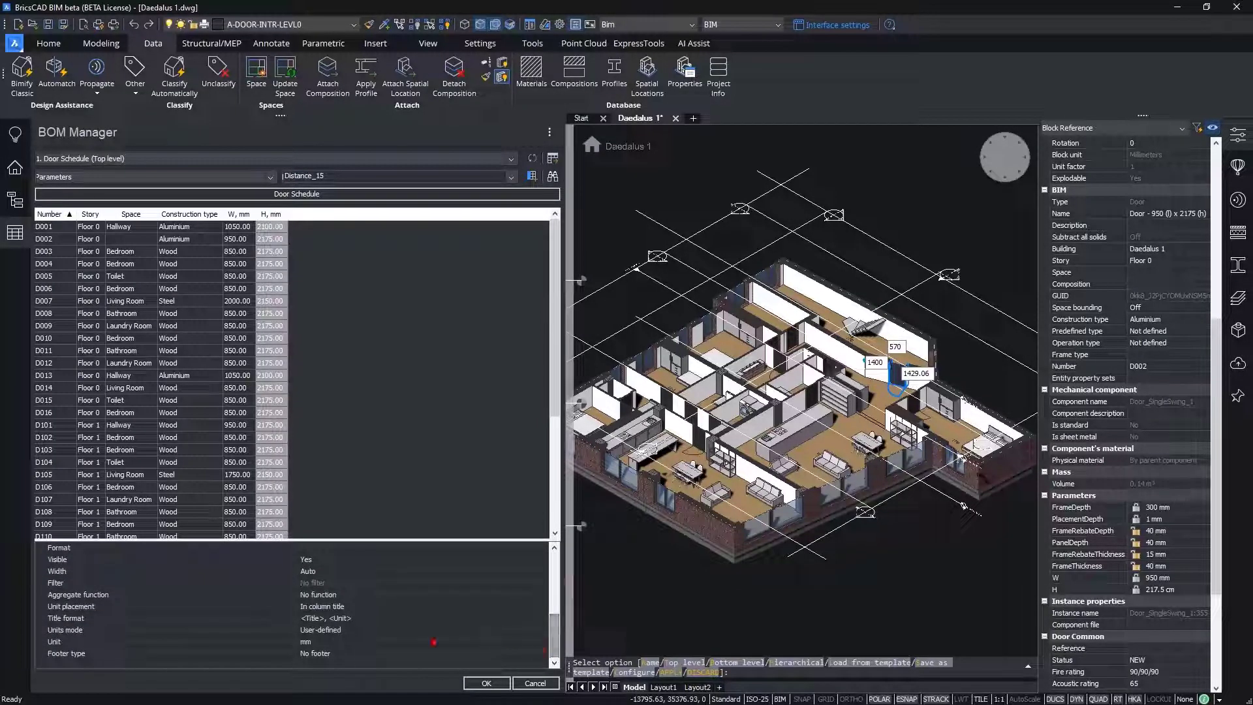
pyautogui.click(131, 642)
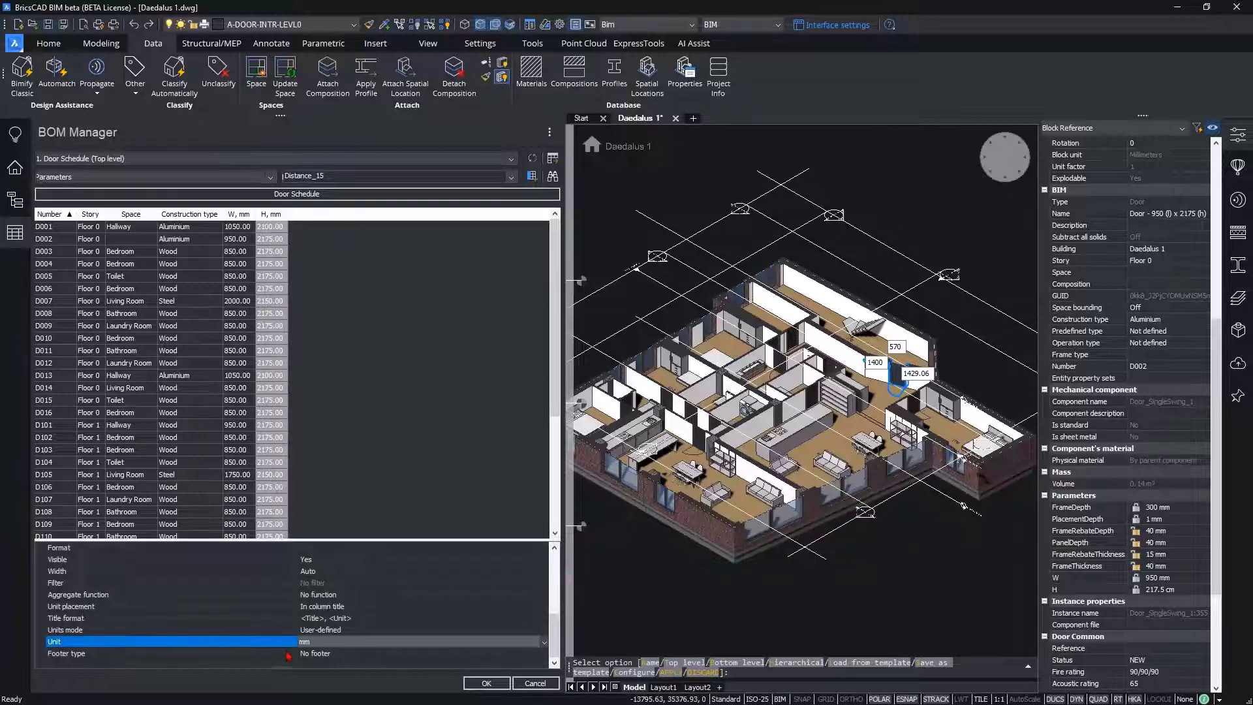
pyautogui.click(310, 645)
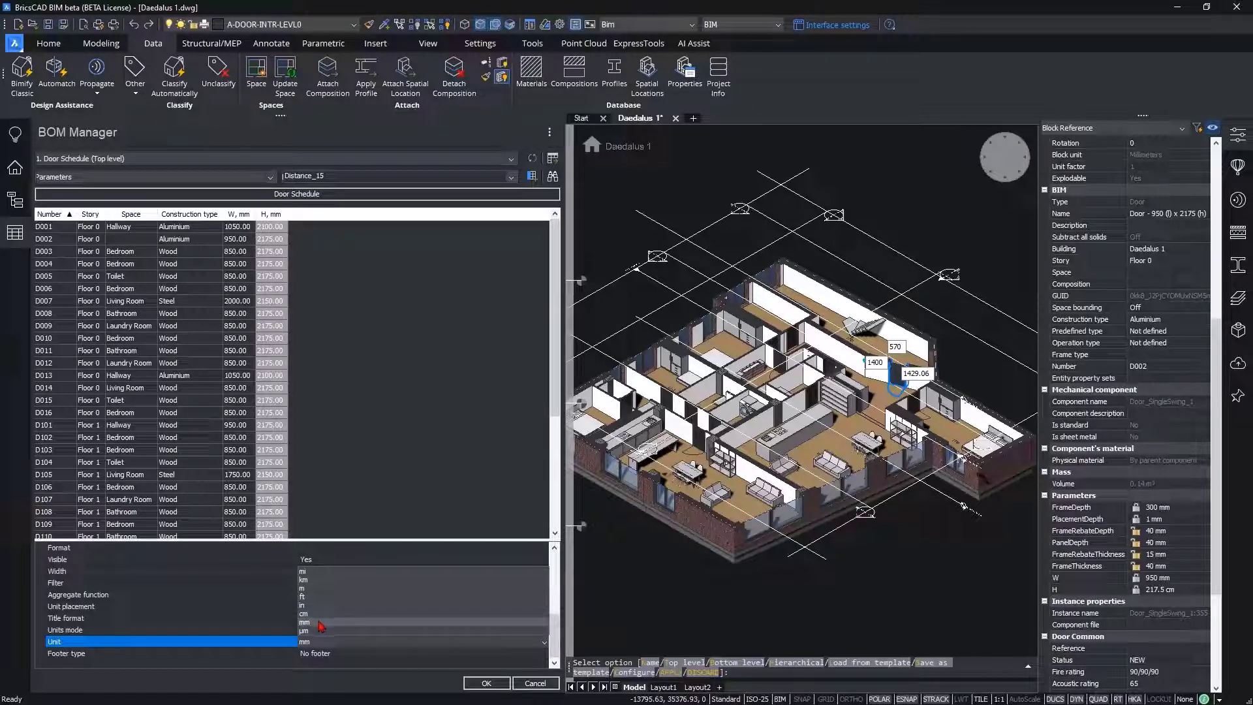
pyautogui.click(320, 623)
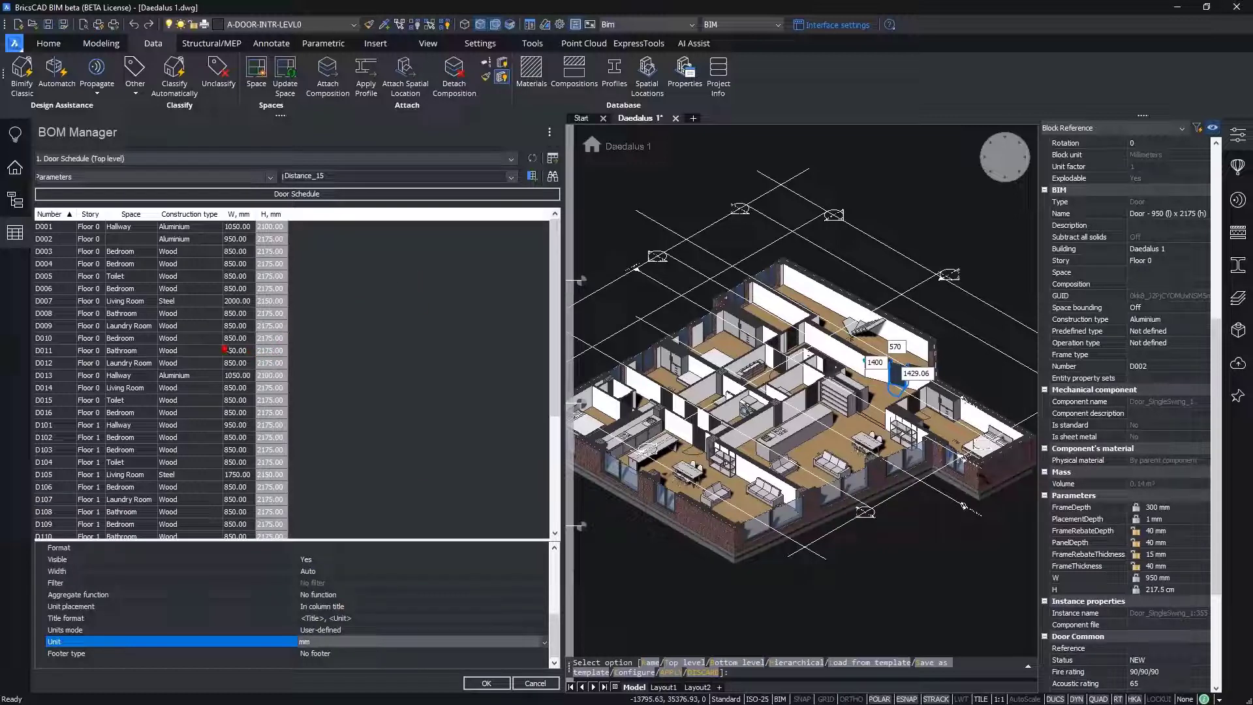
# Step: Select door D002 from its schedule row and zoom the model view to it
pyautogui.click(49, 242)
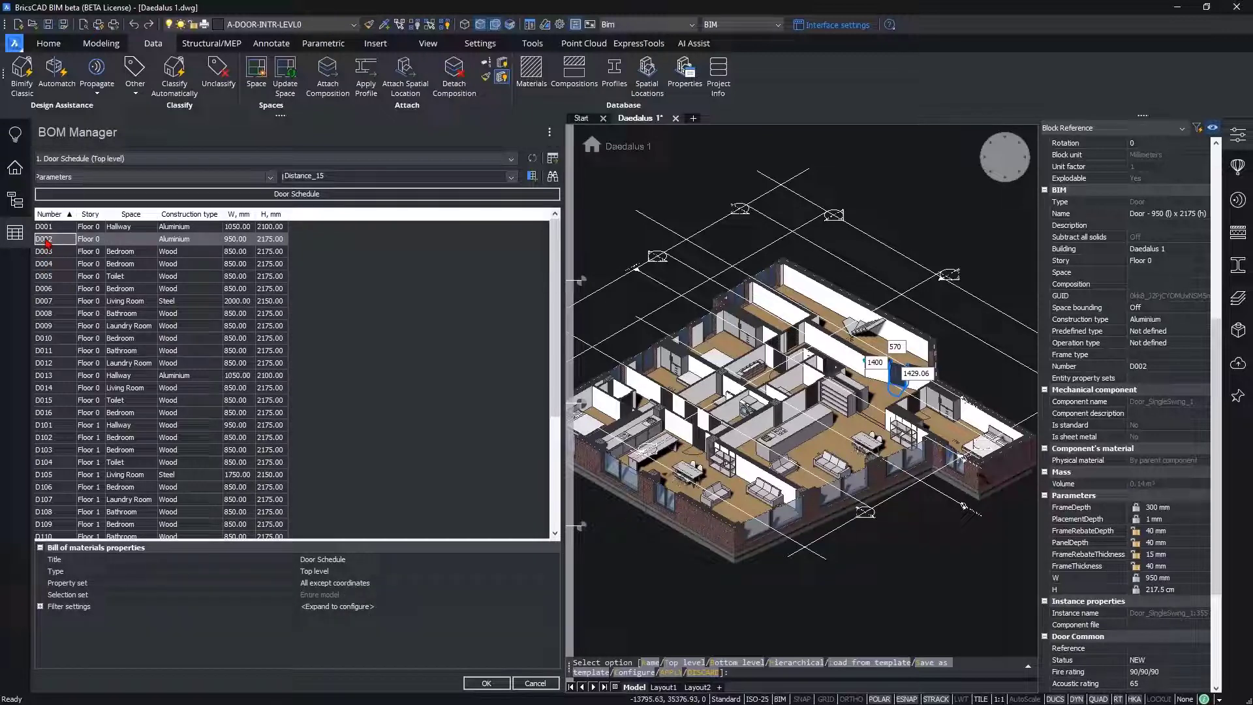
pyautogui.rightClick(47, 243)
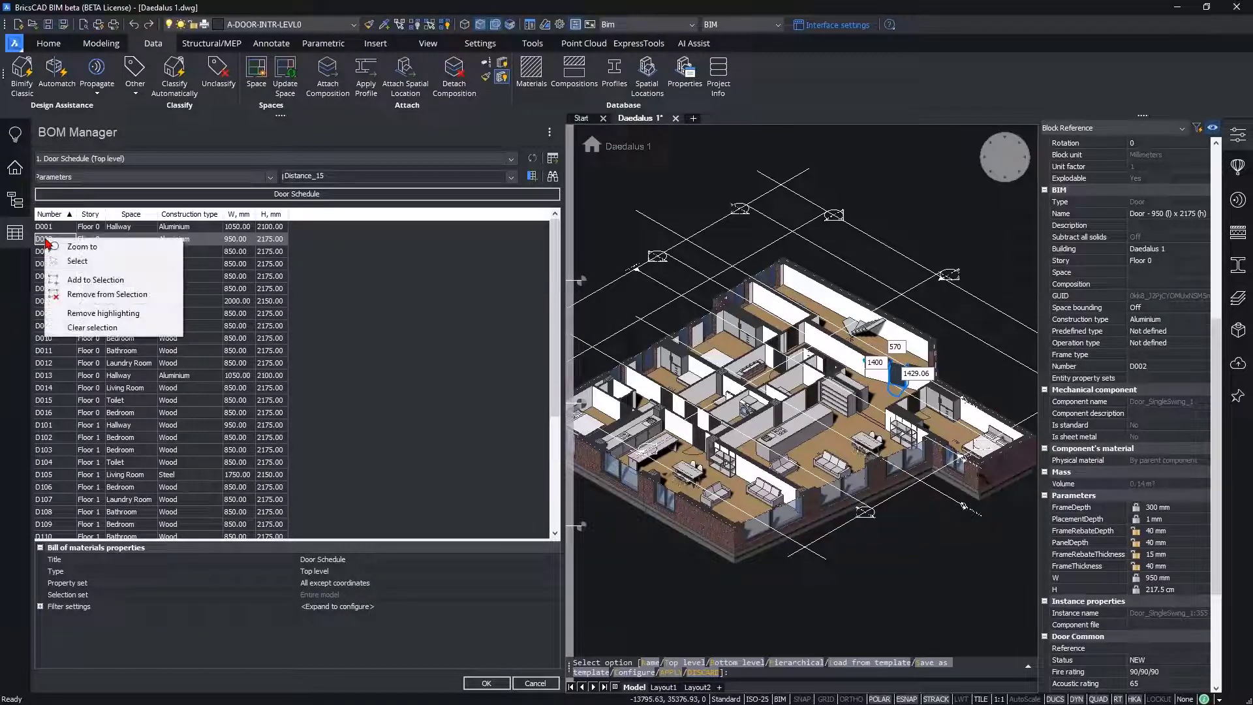
pyautogui.click(73, 261)
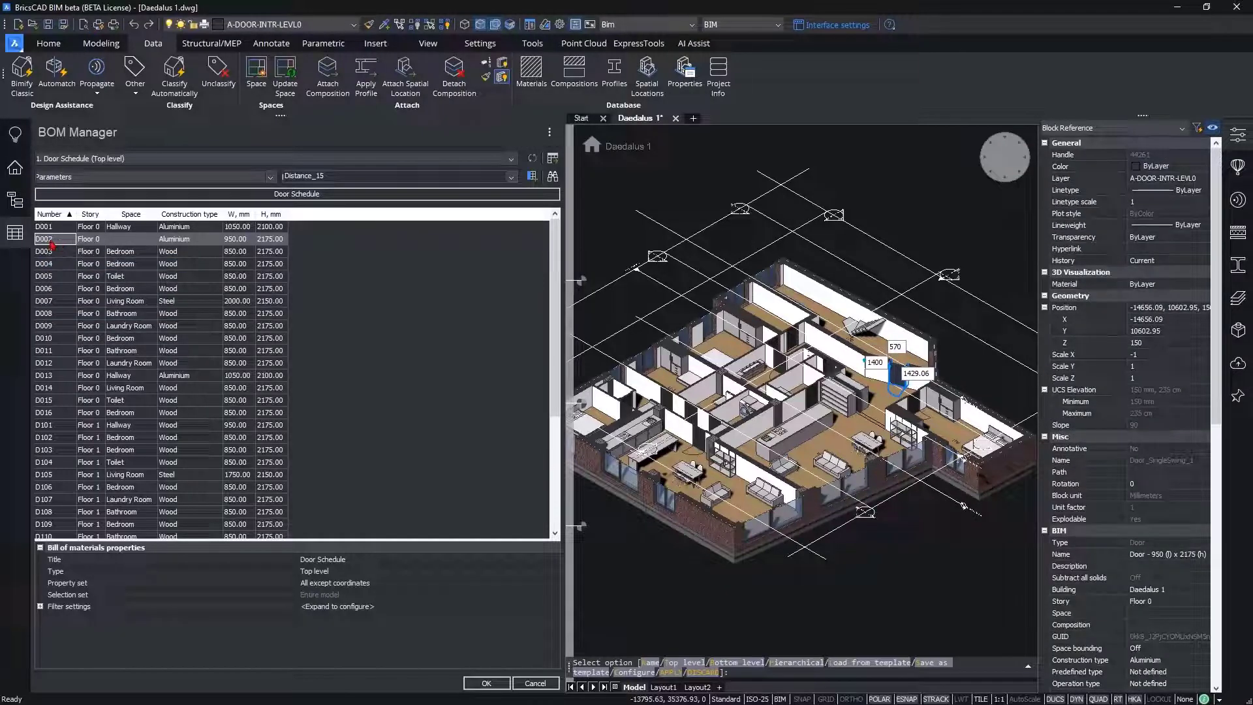
pyautogui.rightClick(62, 243)
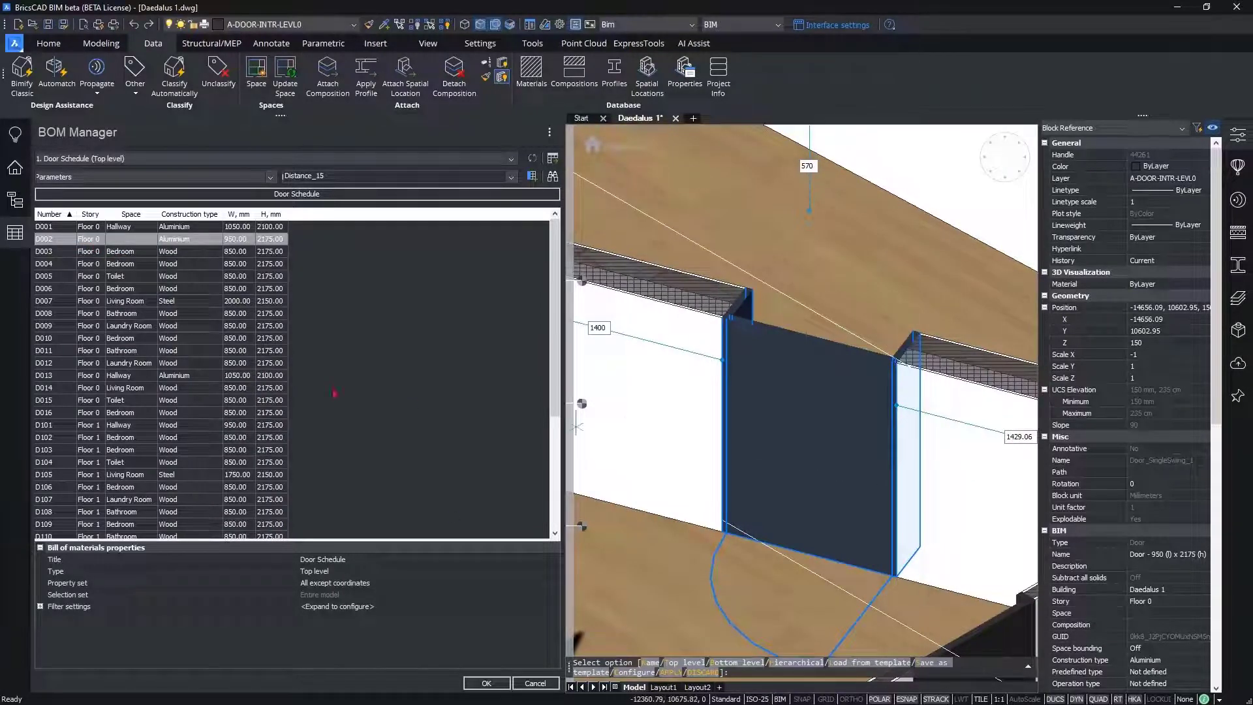
# Step: Check the Space cell of door D002, and apply the door schedule to close the BOM Manager
pyautogui.click(59, 240)
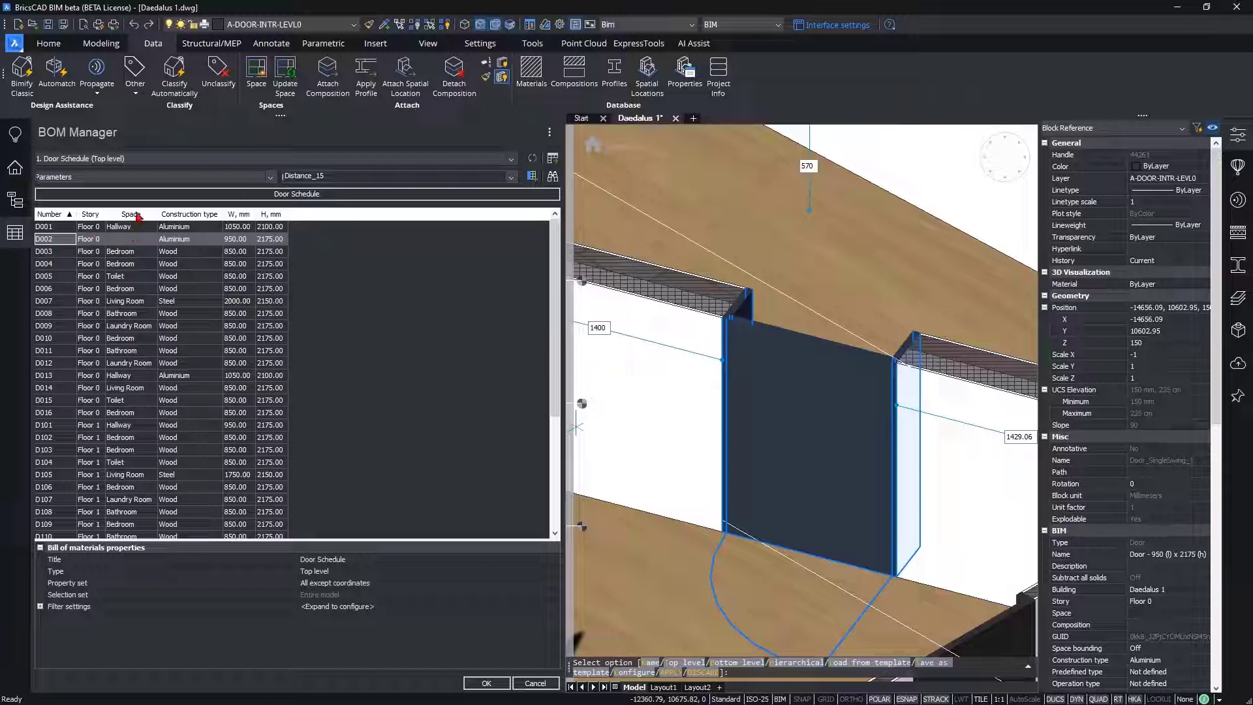
pyautogui.click(131, 240)
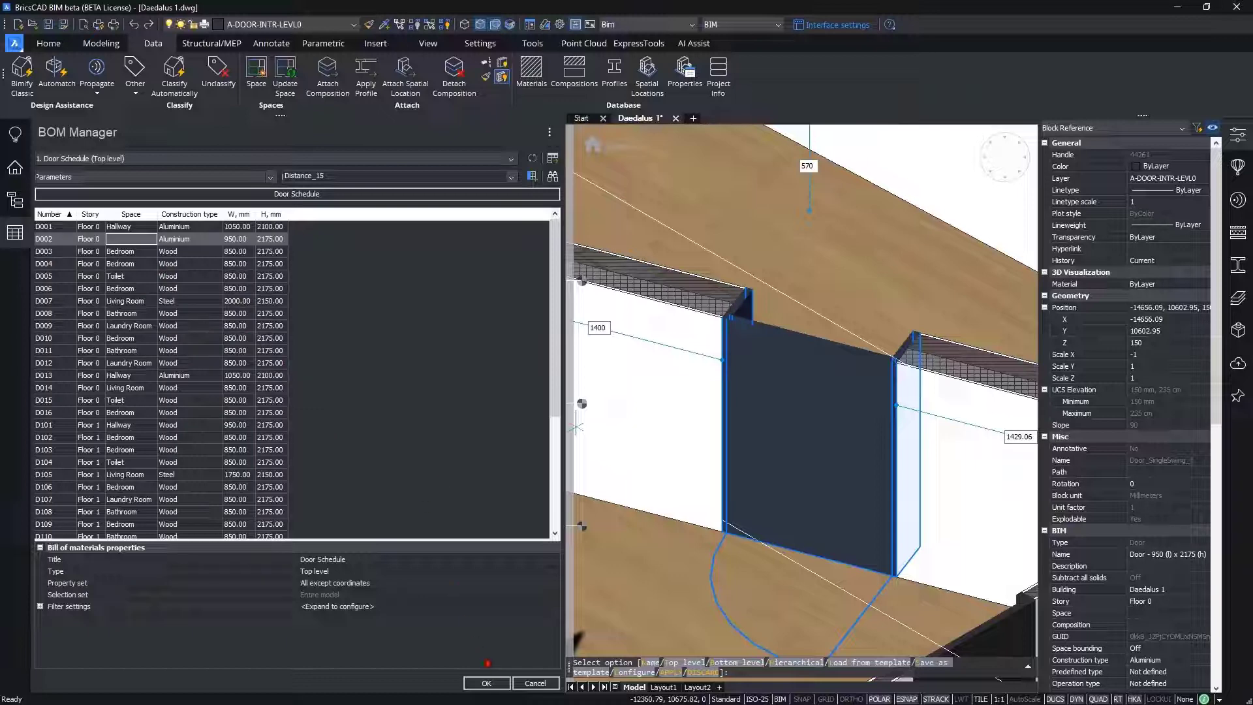
pyautogui.click(488, 683)
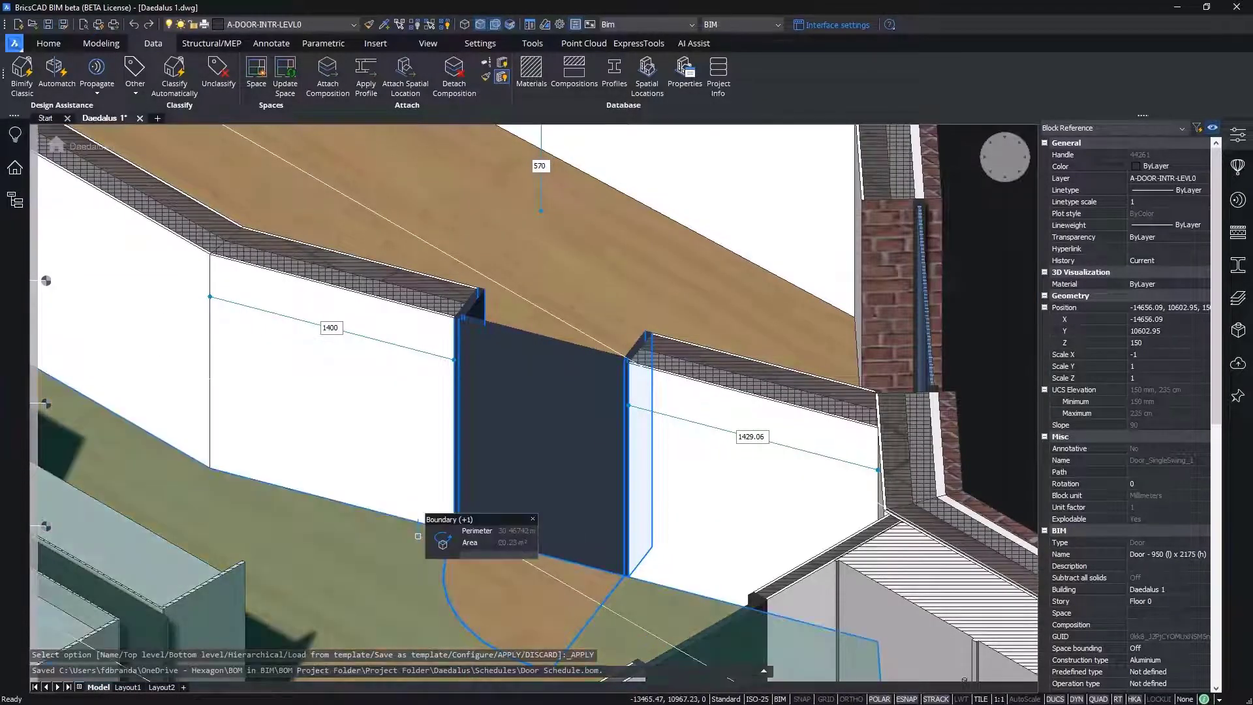
# Step: Examine door D002 between its adjoining rooms in the model and check its Space property under the BIM properties
pyautogui.moveTo(411, 517); pyautogui.dragTo(508, 471, button='middle')
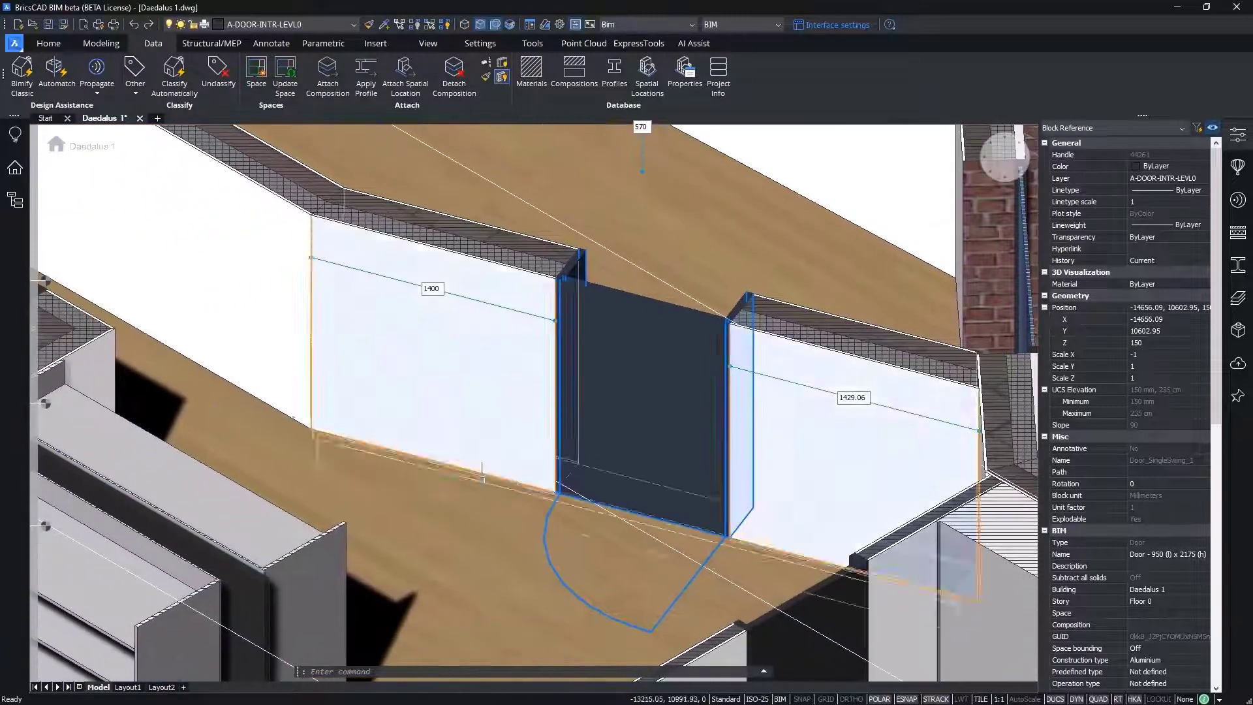
pyautogui.scroll(-4, 456, 506)
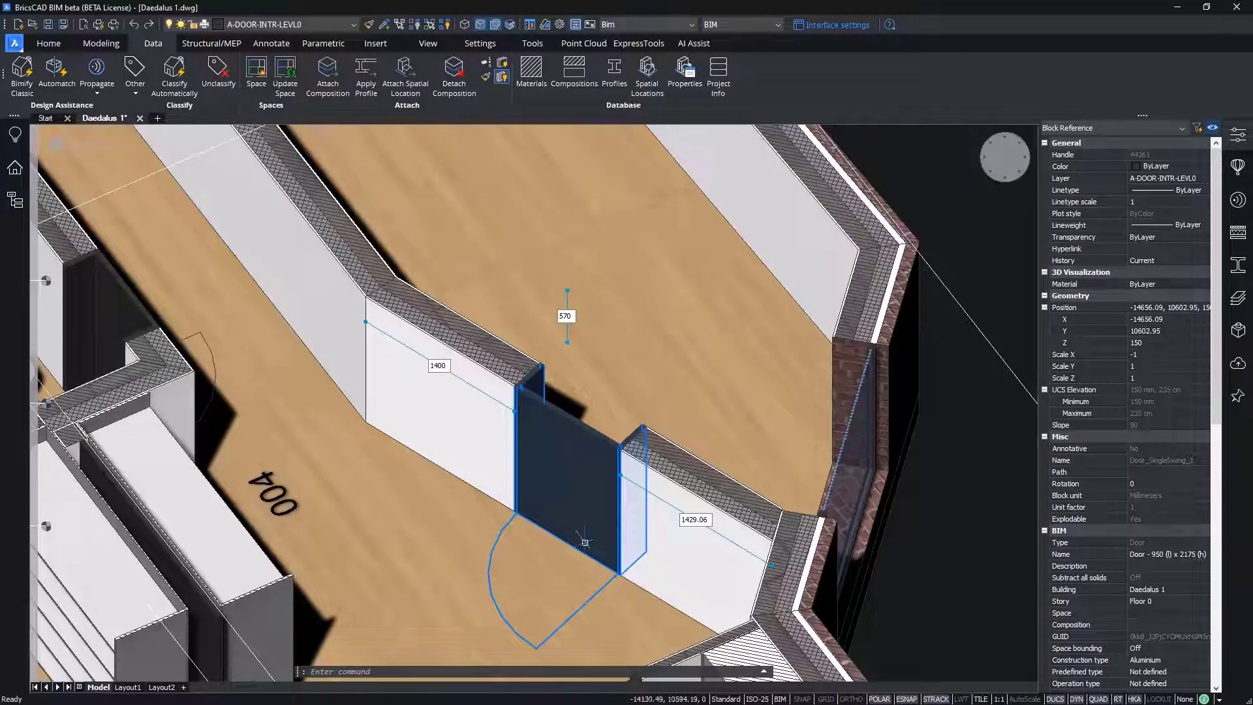
pyautogui.moveTo(1214, 402); pyautogui.dragTo(1221, 443)
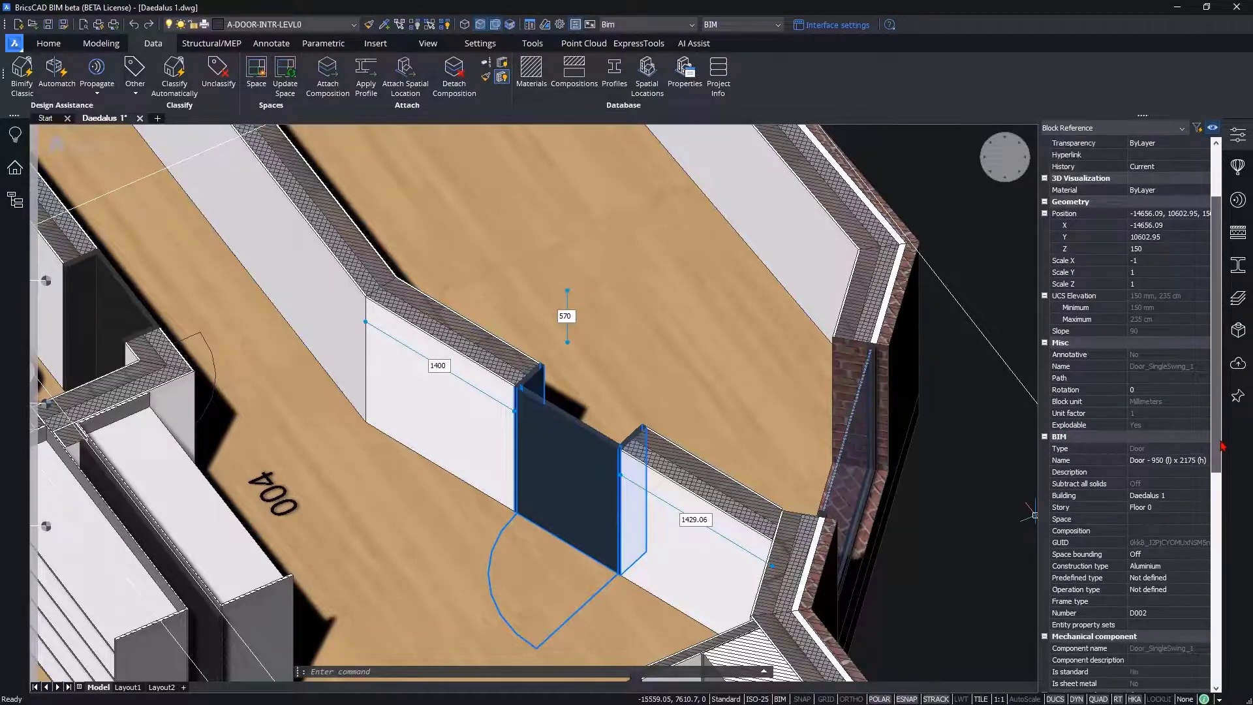
pyautogui.click(1117, 519)
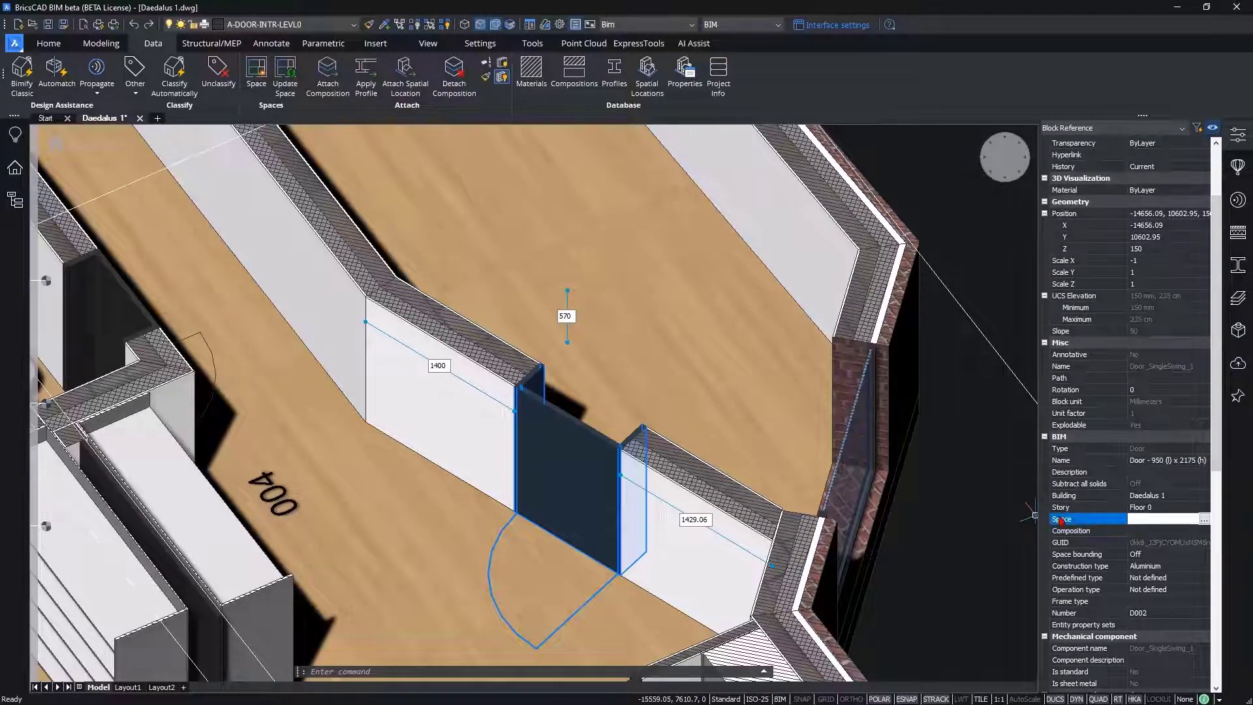
pyautogui.moveTo(592, 468); pyautogui.dragTo(645, 425, button='middle')
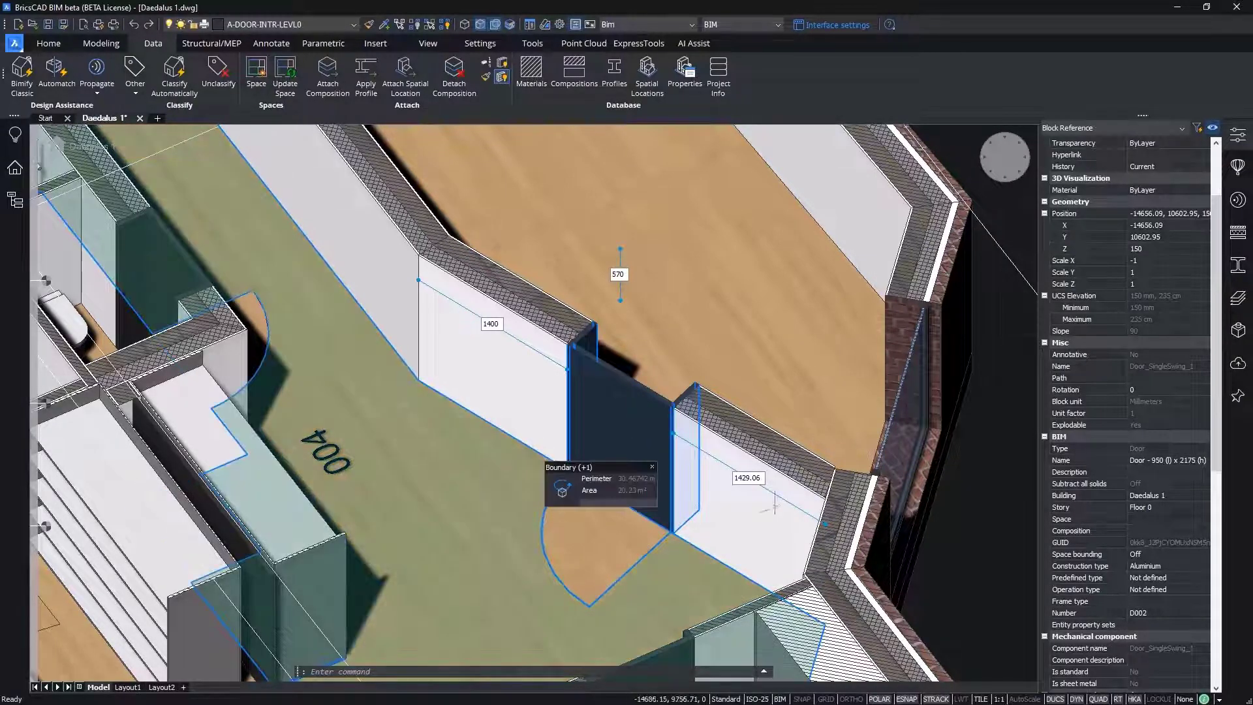
# Step: Assign the Hallway space (004) to door D002 by picking it in the model
pyautogui.click(1174, 519)
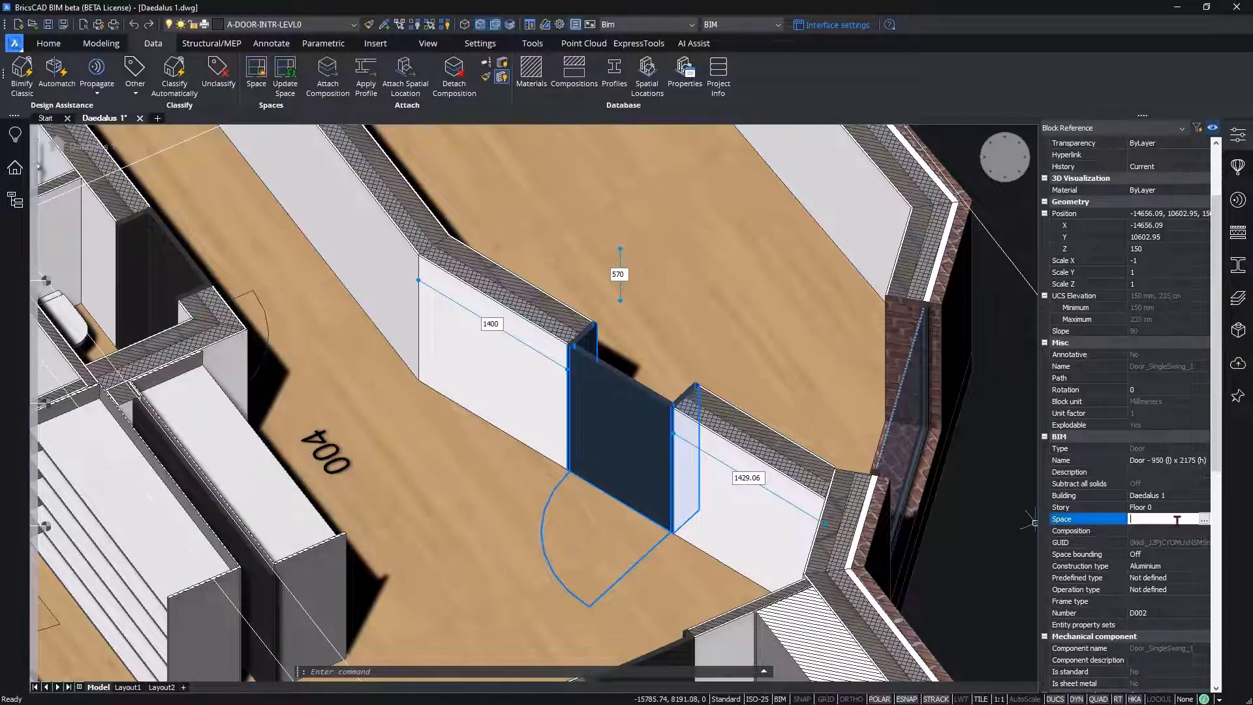
pyautogui.click(1204, 519)
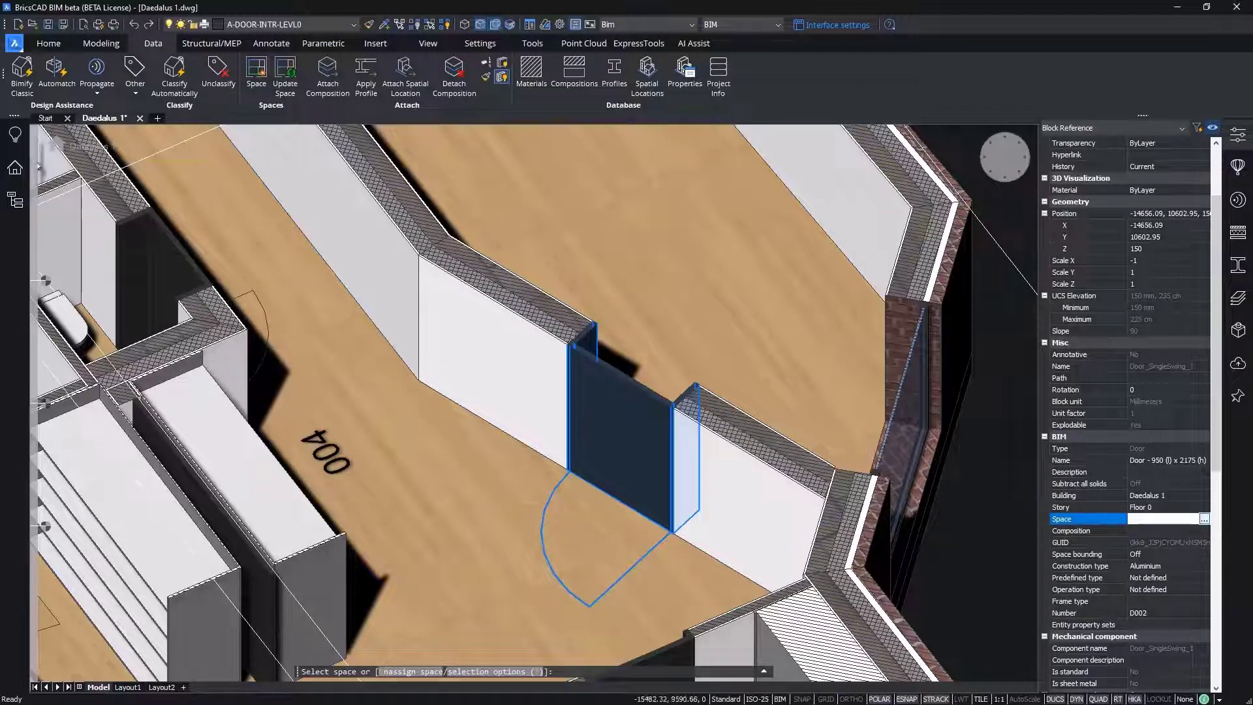
pyautogui.click(318, 439)
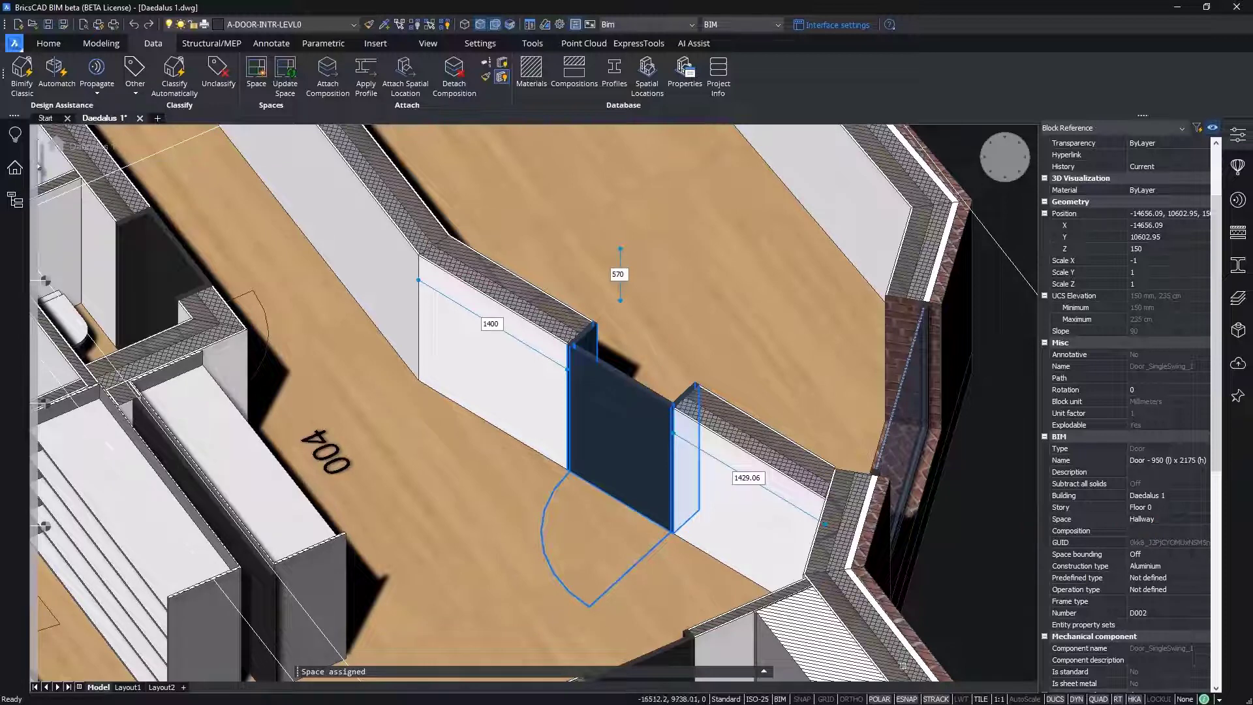
# Step: Reopen Door Schedule.bom from the project's Schedules folder and check the Space cell of door D002
pyautogui.click(12, 171)
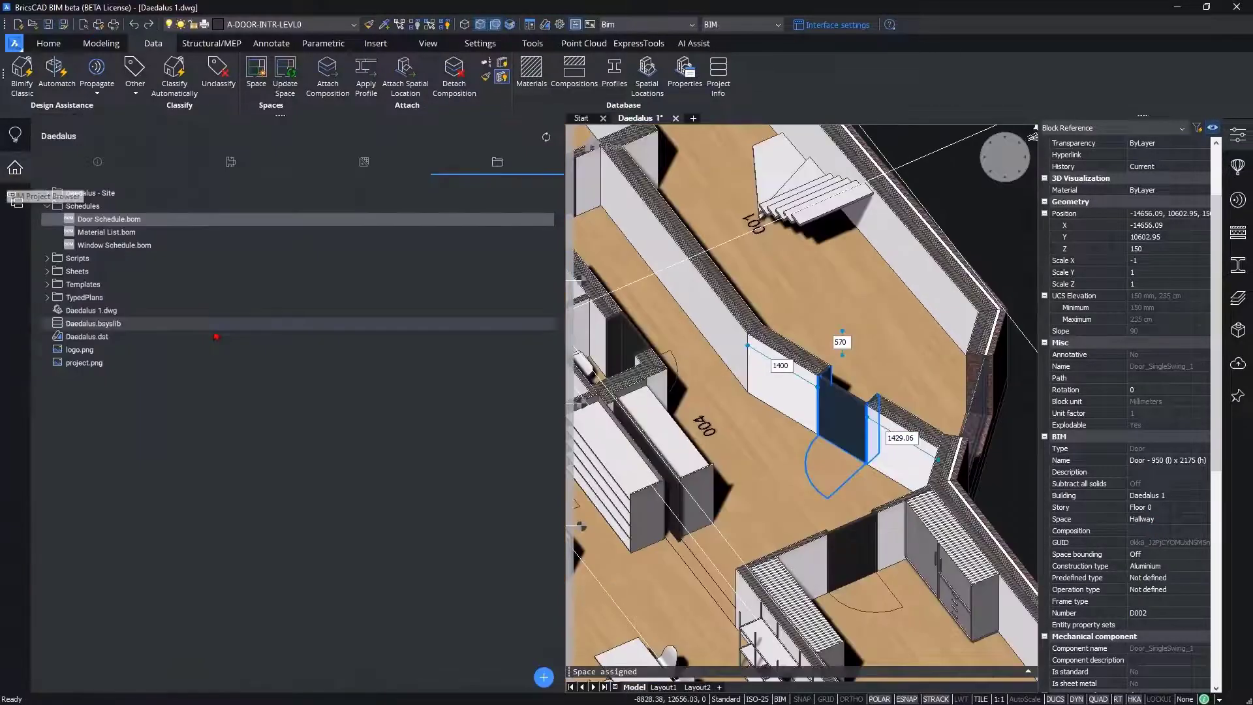
pyautogui.doubleClick(98, 220)
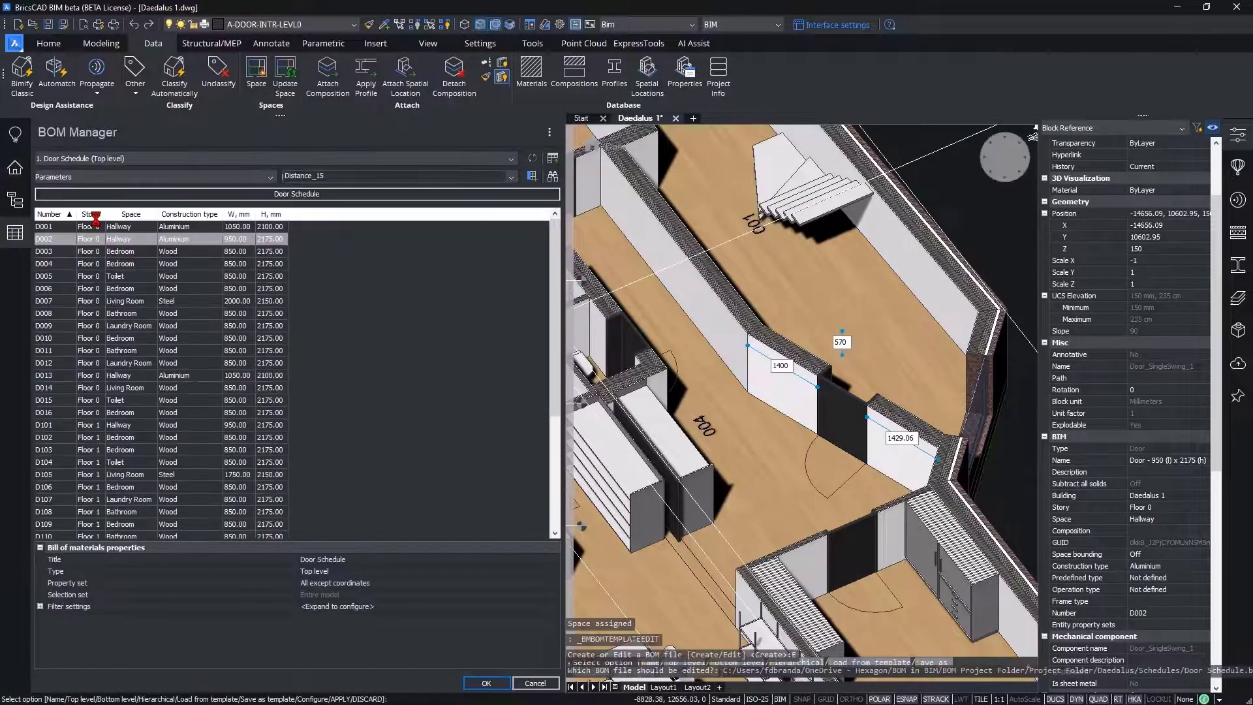
pyautogui.click(50, 242)
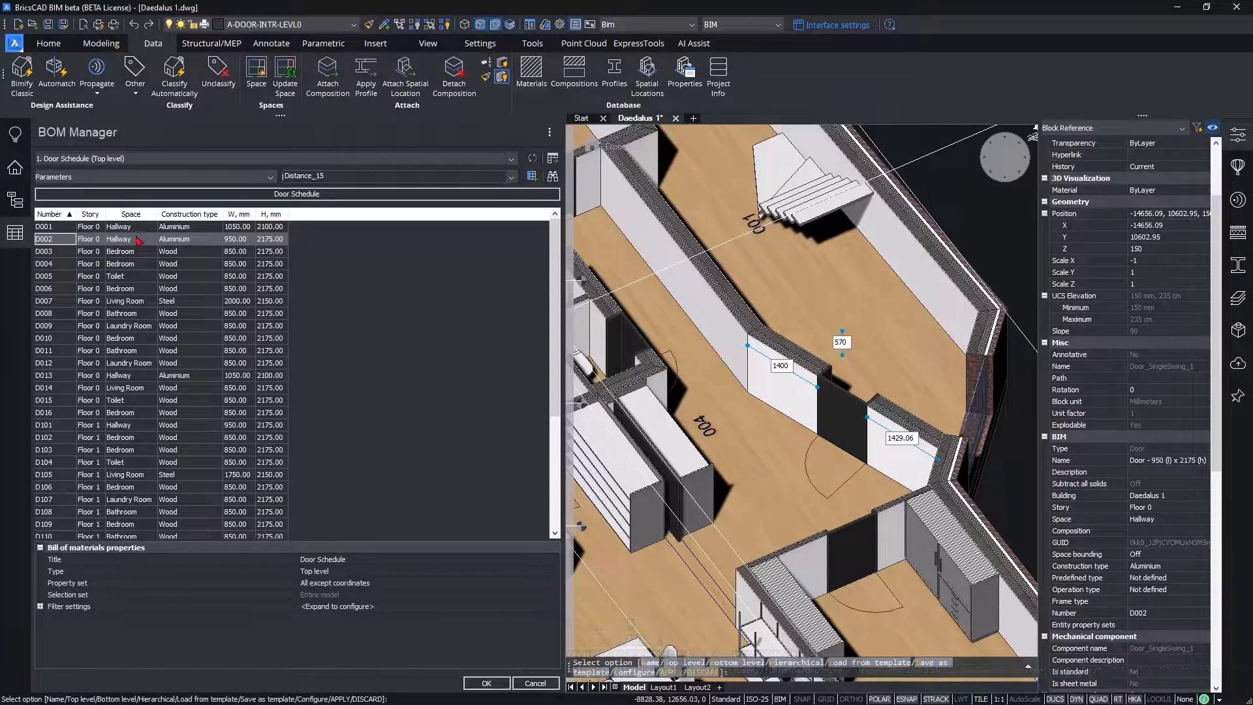
pyautogui.click(143, 243)
# Step: Rename the door schedule's Space column as RoomTO
pyautogui.click(128, 217)
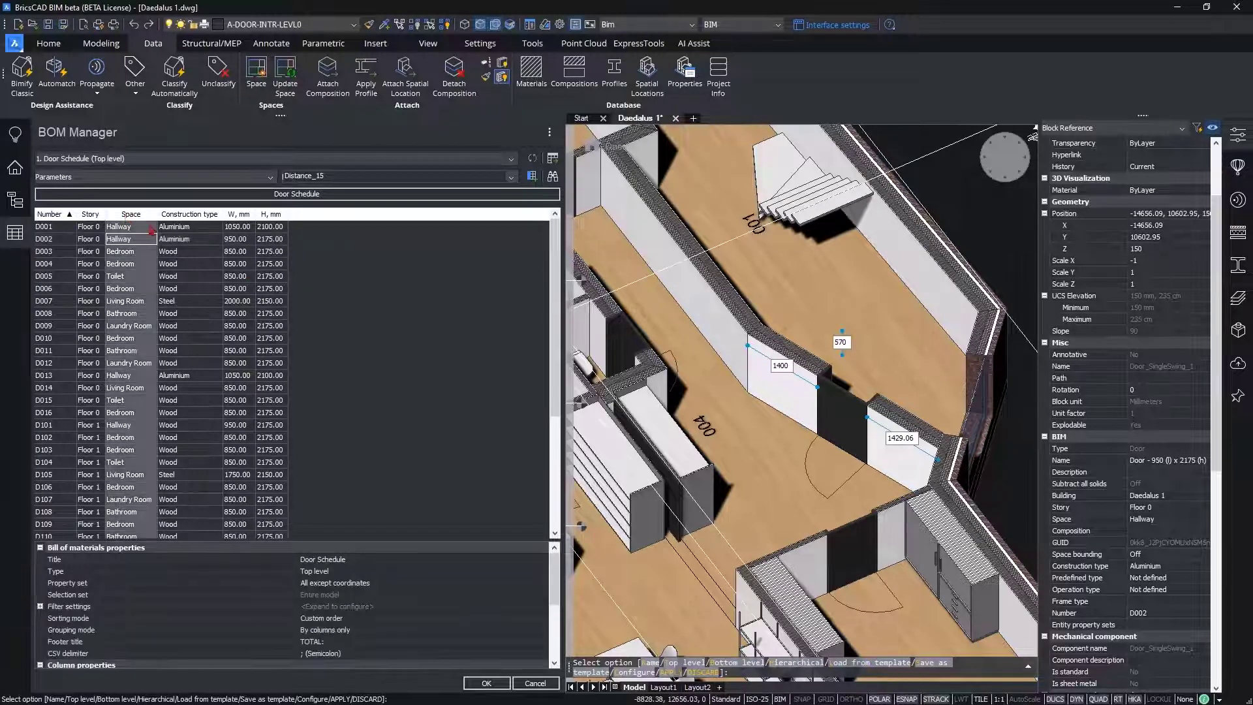
pyautogui.moveTo(558, 570); pyautogui.dragTo(558, 608)
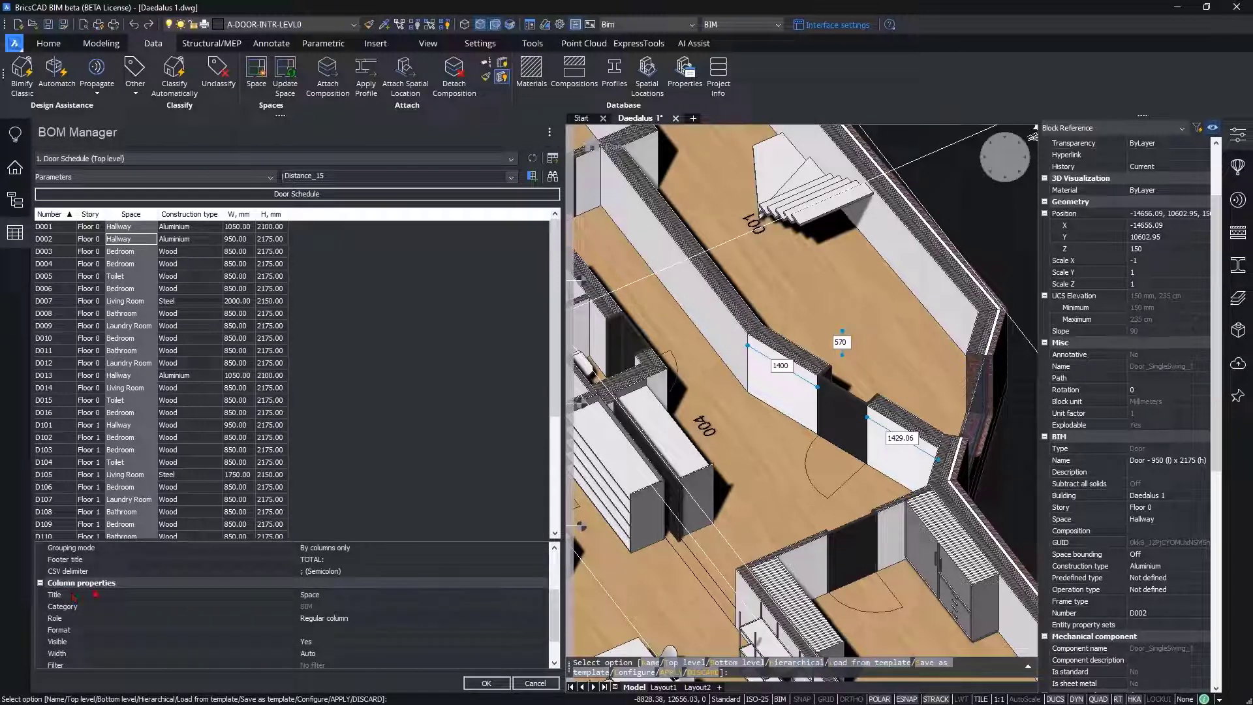
pyautogui.click(321, 595)
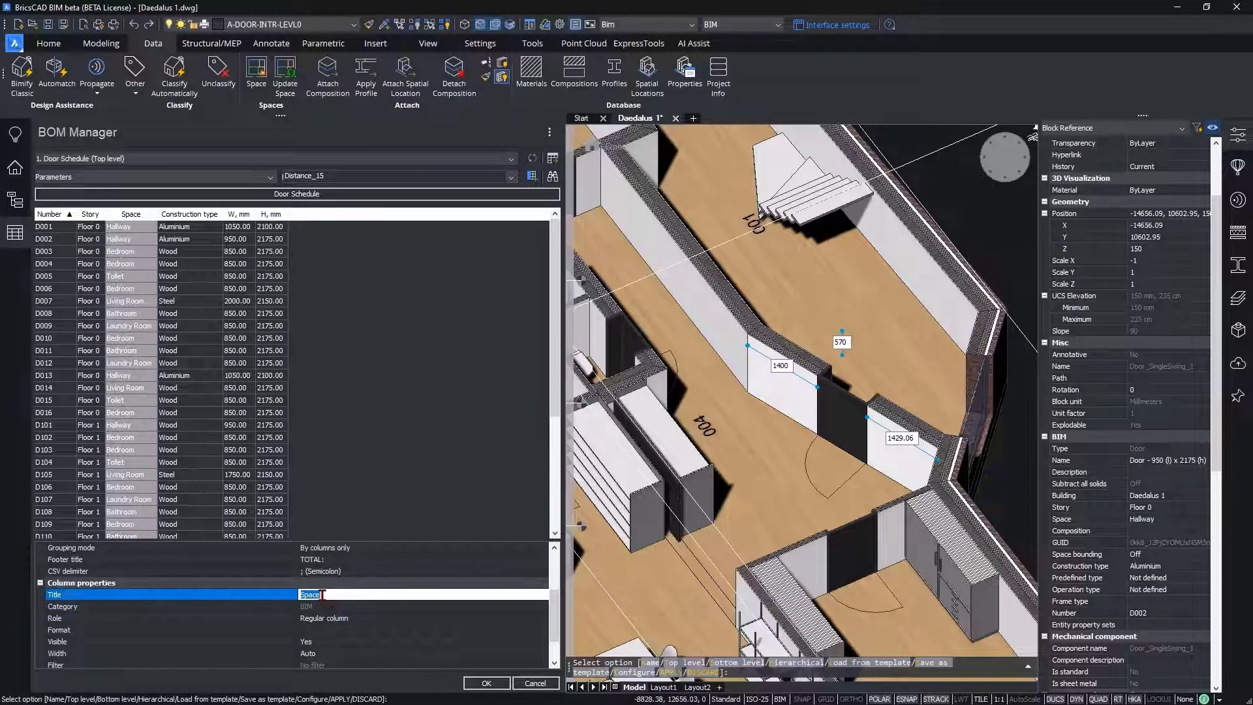
pyautogui.write('RoomTO')
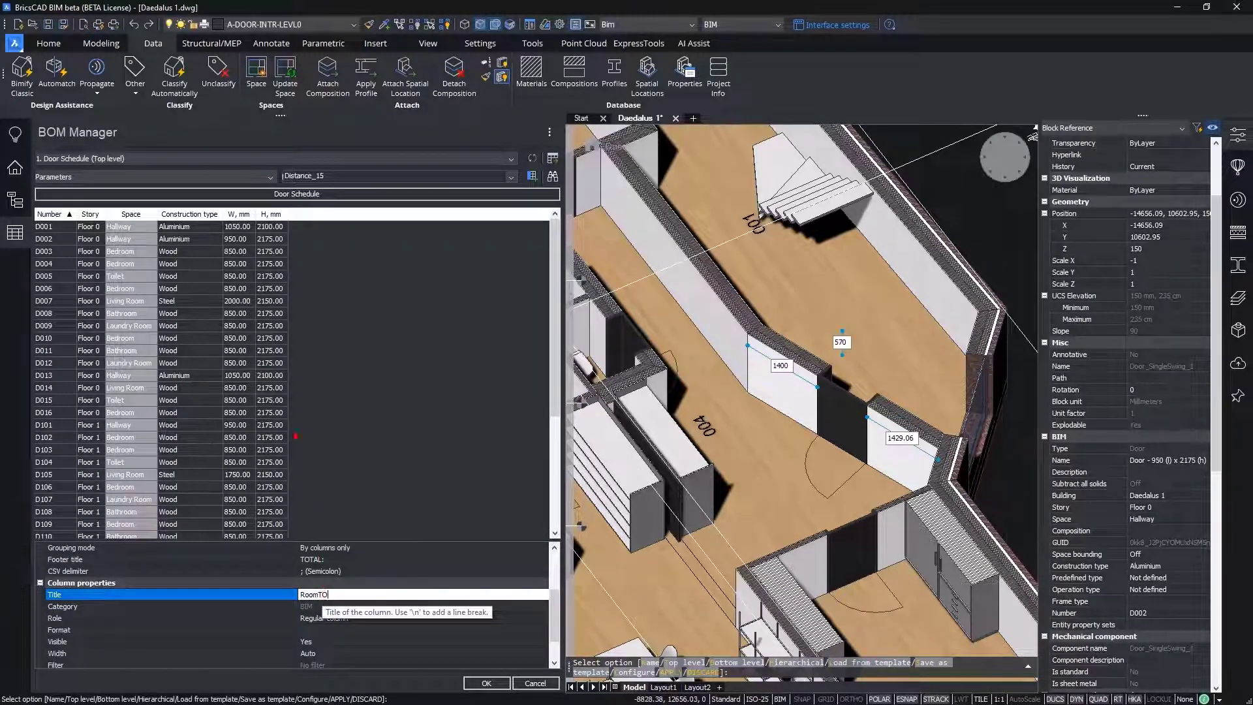
pyautogui.press('Return')
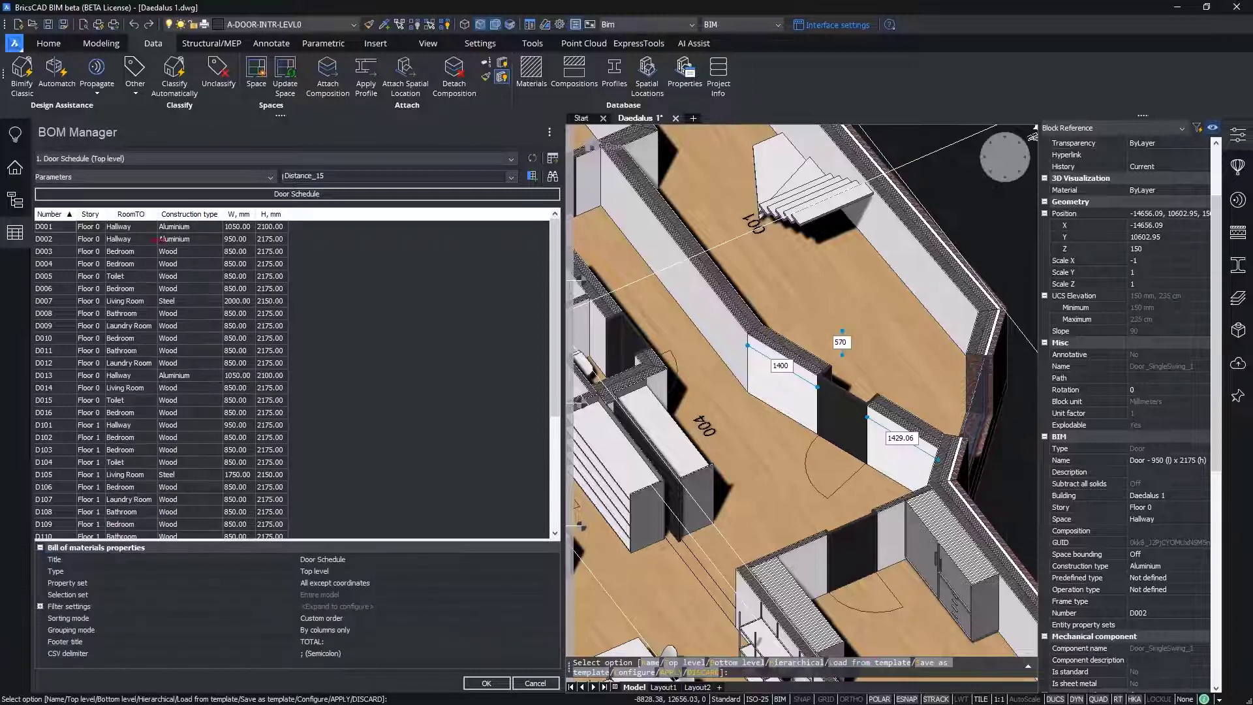
# Step: Rename the door schedule's Construction type column as Finish
pyautogui.click(160, 242)
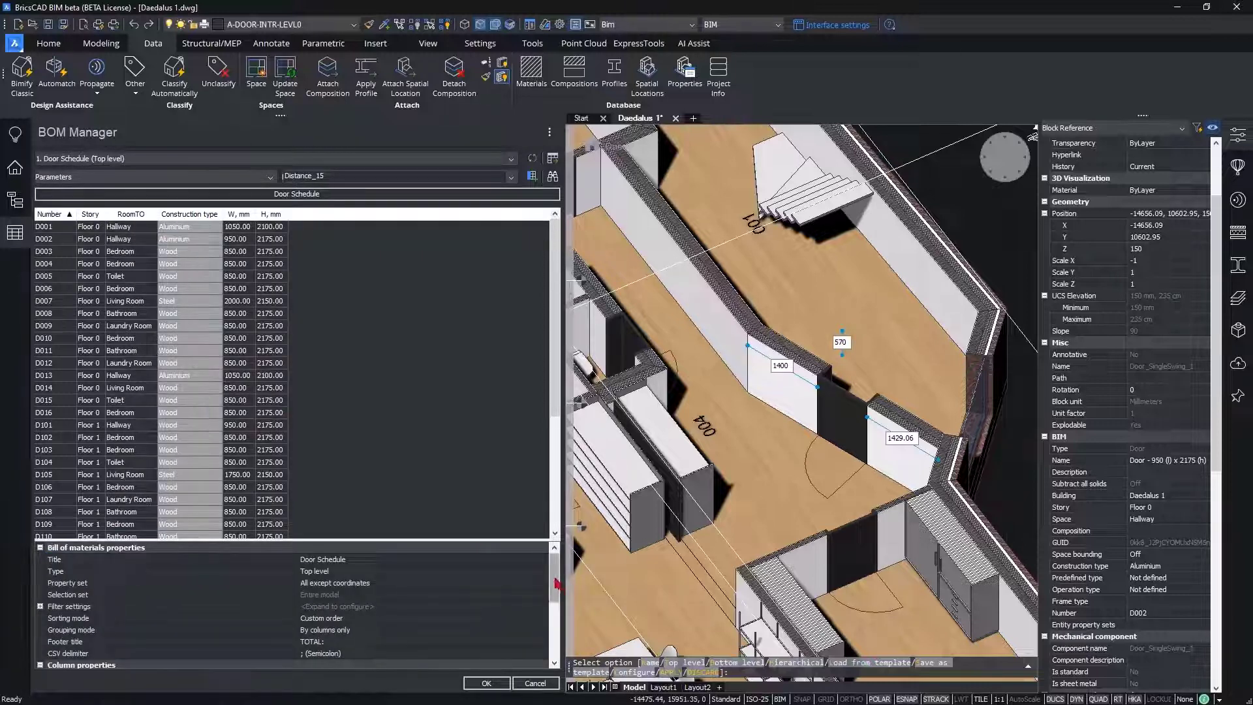
pyautogui.scroll(-3, 556, 583)
pyautogui.click(359, 583)
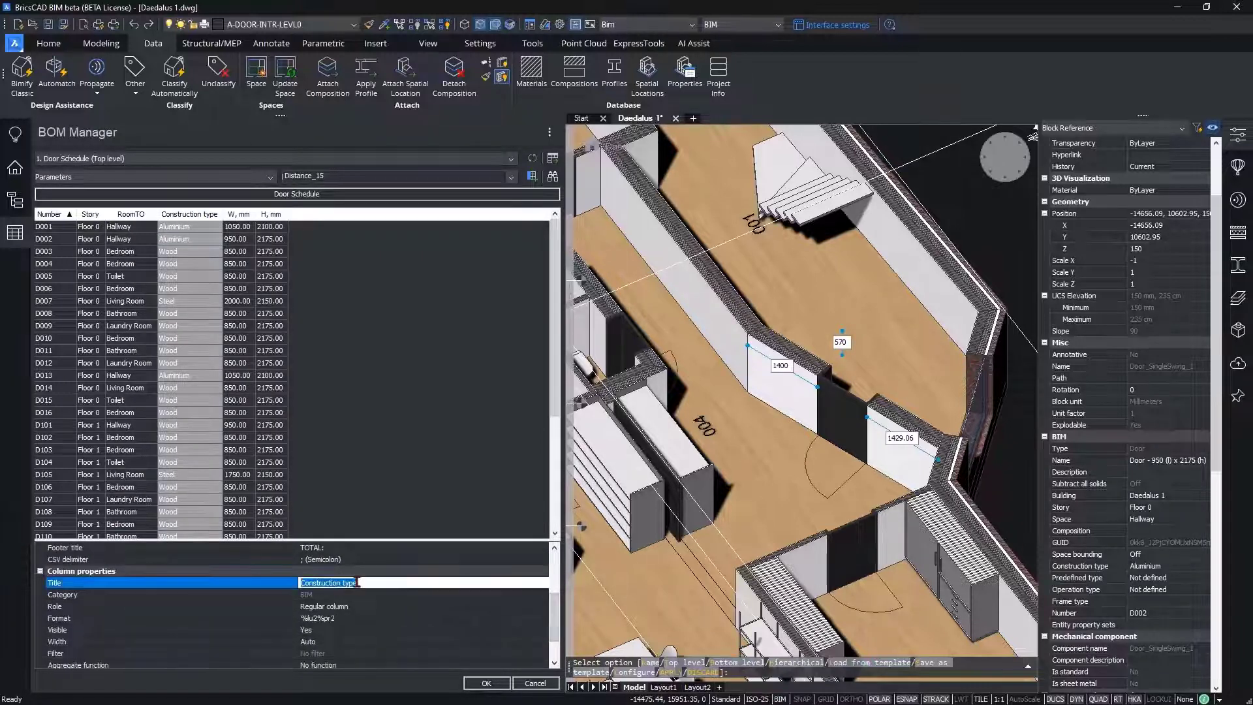
pyautogui.write('F')
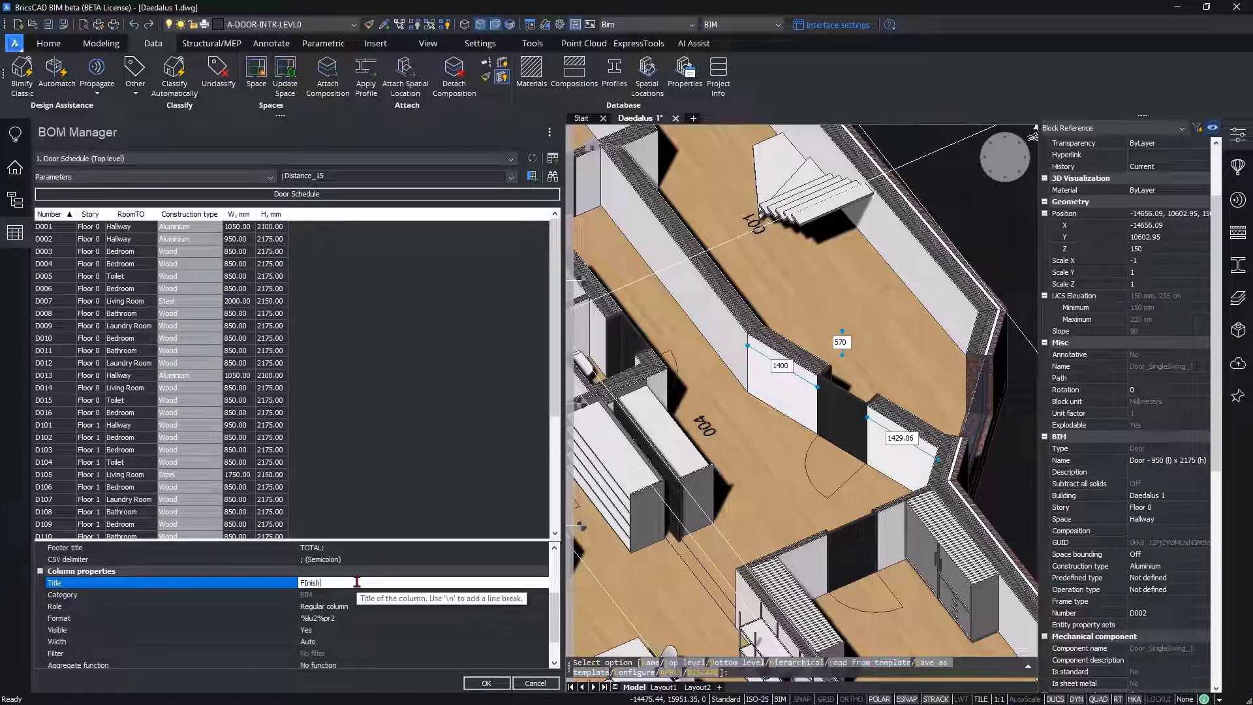
pyautogui.write('Inis')
pyautogui.press('BackSpace')
pyautogui.press('BackSpace')
pyautogui.press('BackSpace')
pyautogui.write('nish')
pyautogui.click(366, 481)
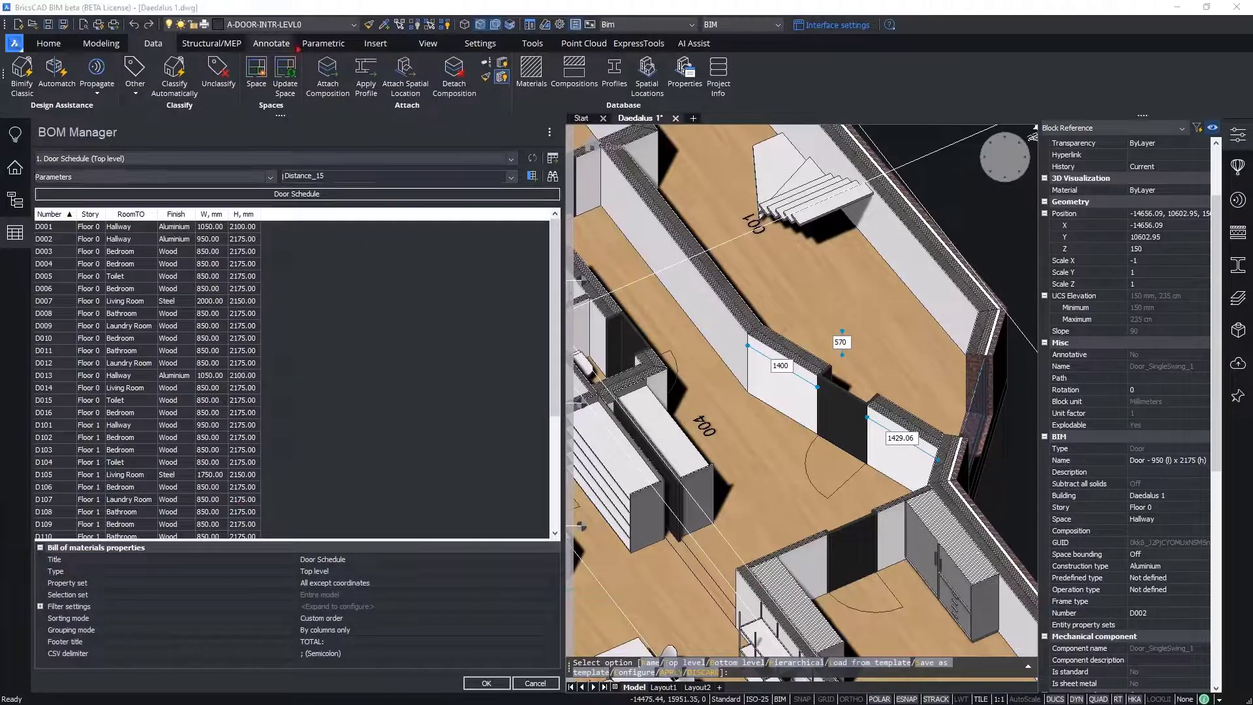
# Step: Return the model to an overall isometric view, review door D002's property list, and apply the door schedule to close the BOM Manager
pyautogui.click(988, 151)
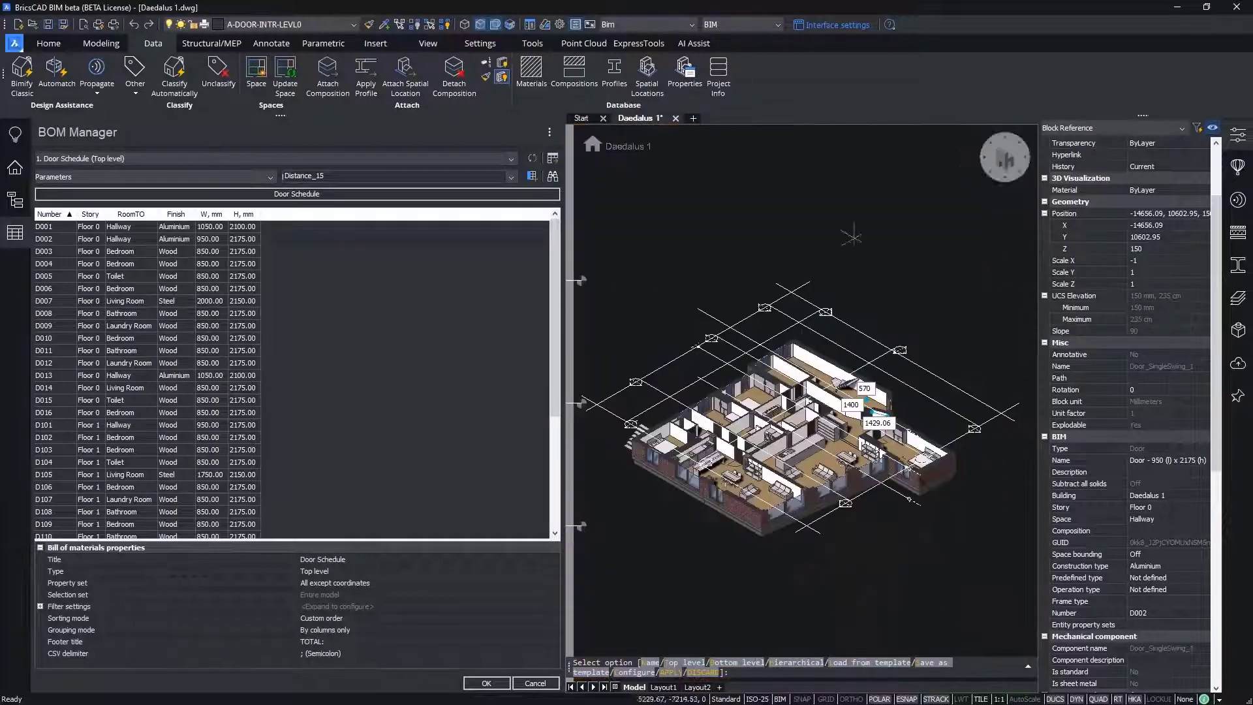
pyautogui.scroll(1, 758, 451)
pyautogui.scroll(1, 798, 431)
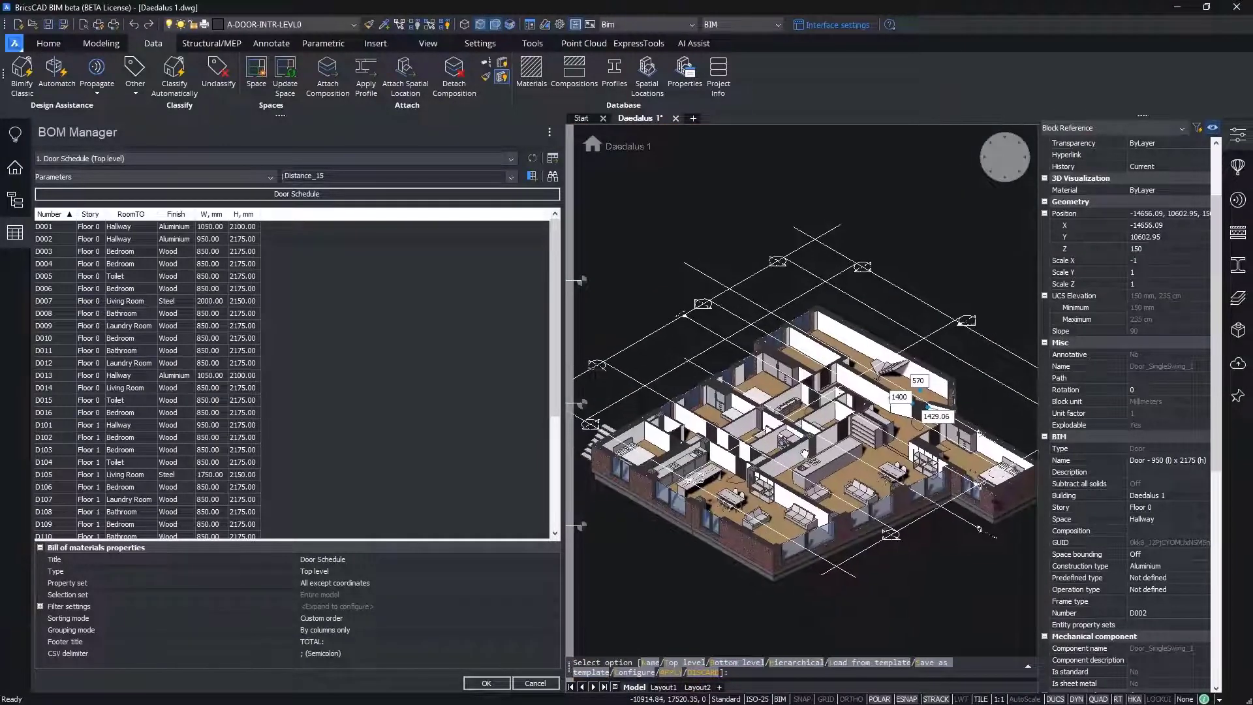
pyautogui.moveTo(804, 450); pyautogui.dragTo(807, 459, button='middle')
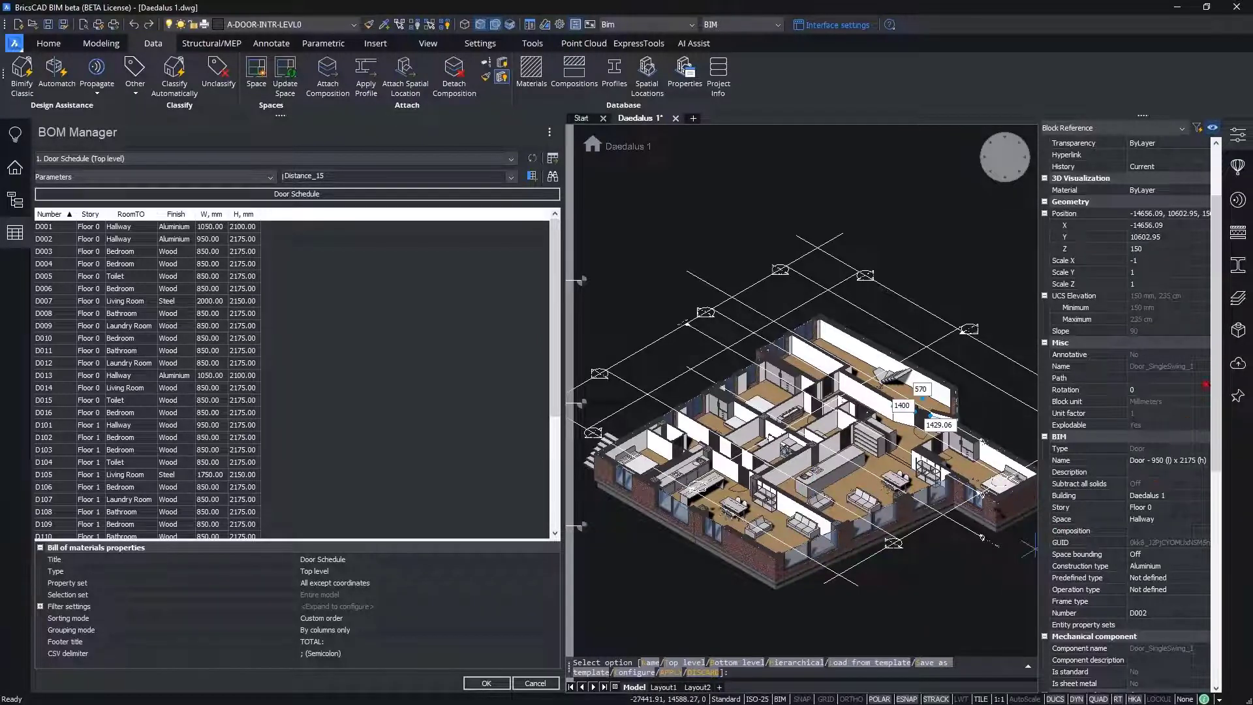
pyautogui.scroll(2, 1217, 317)
pyautogui.scroll(-2, 1217, 317)
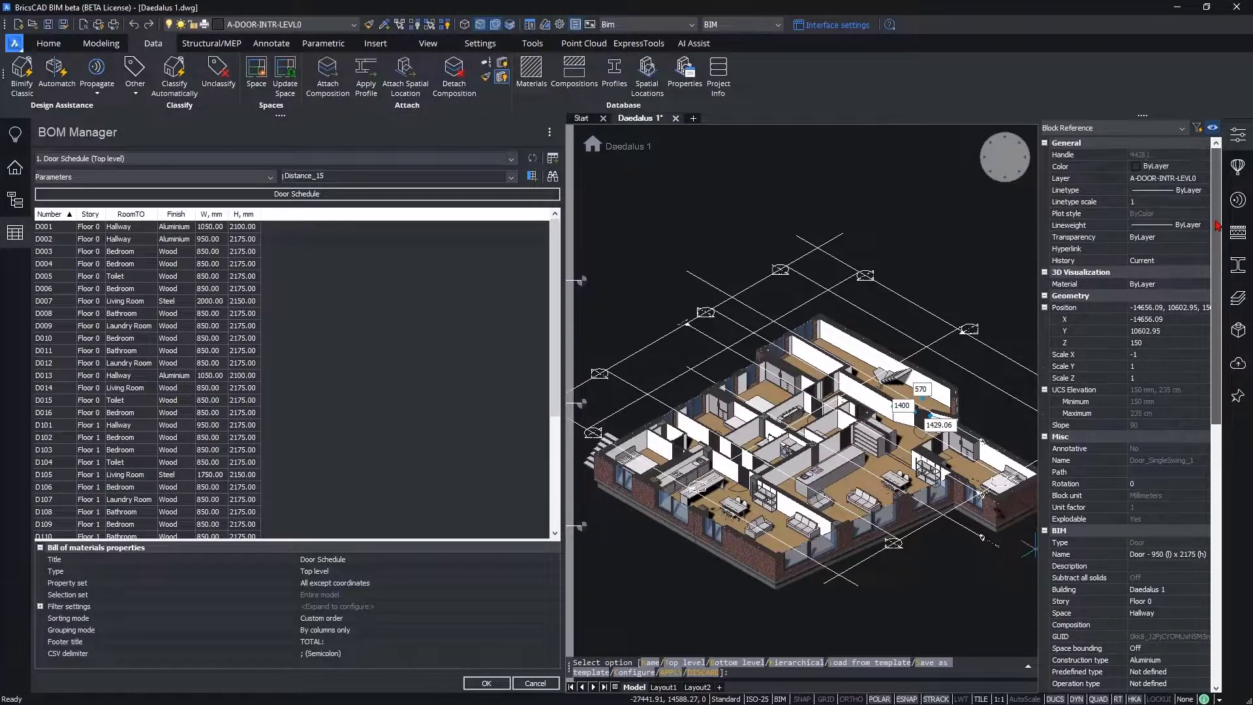
pyautogui.moveTo(1222, 342); pyautogui.dragTo(1160, 610)
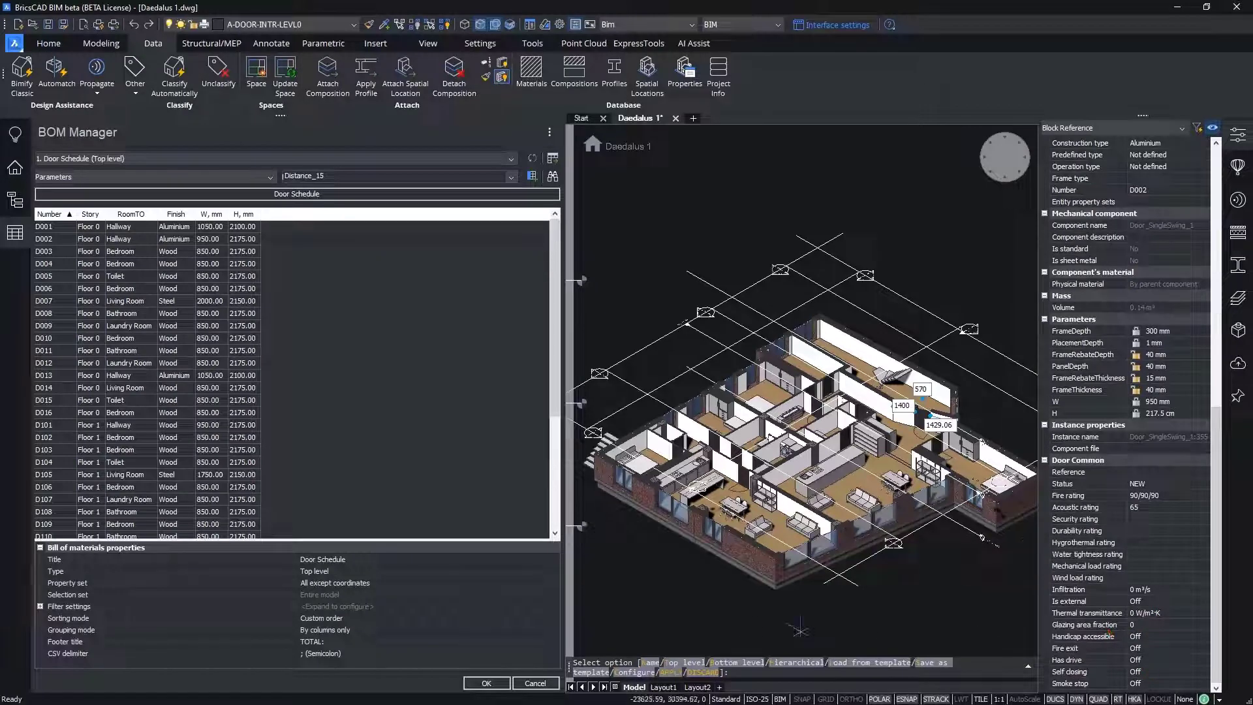
pyautogui.click(483, 682)
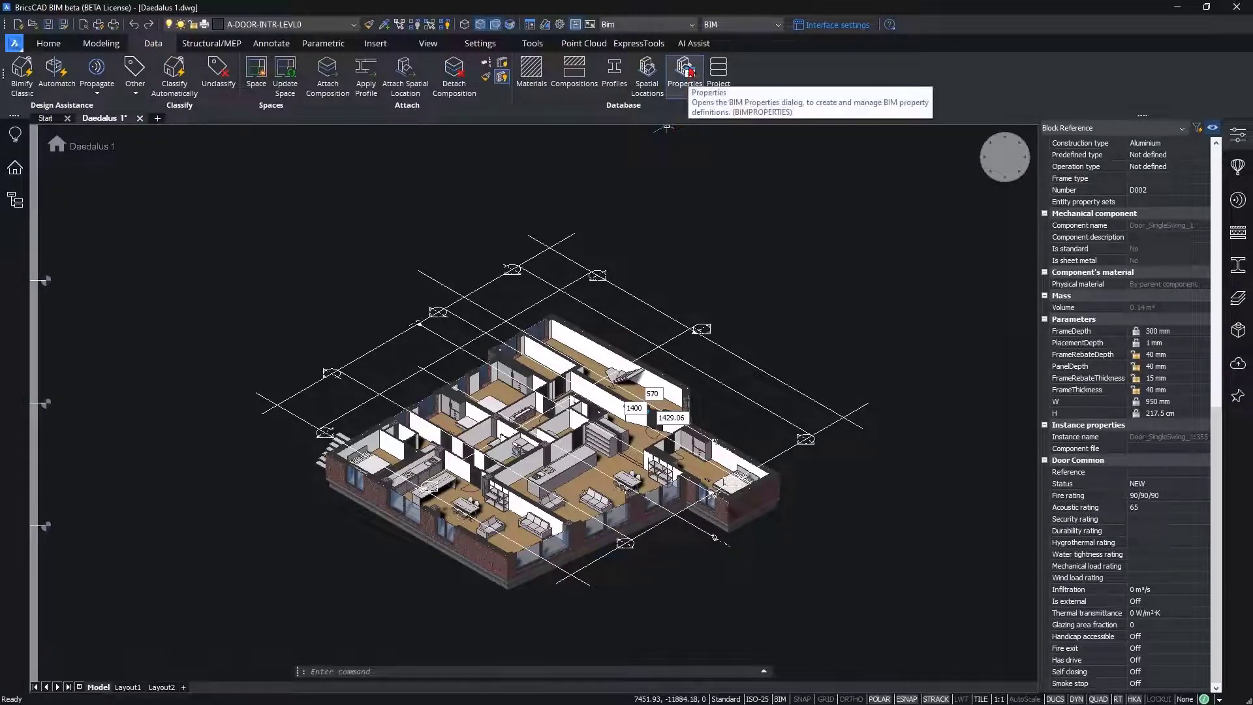
# Step: Create a user BIM property set named CustomProperties_Door and apply it to the Door category of the building architecture elements
pyautogui.click(685, 72)
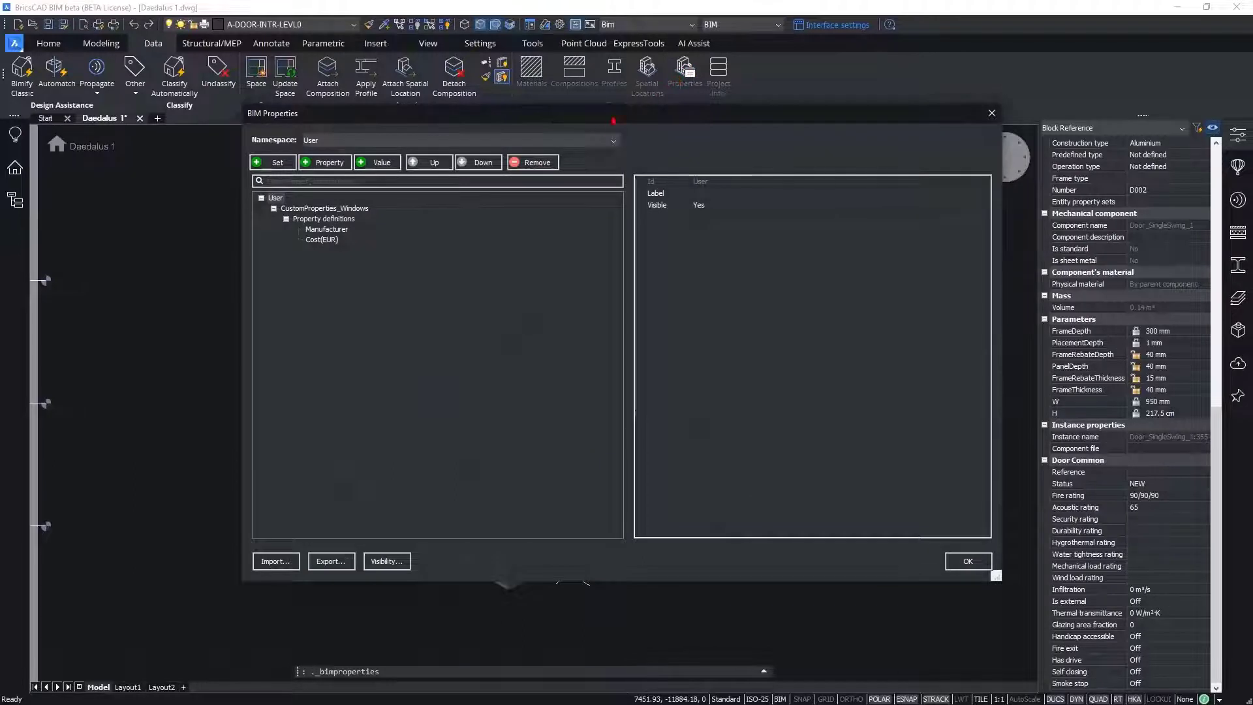
pyautogui.click(273, 163)
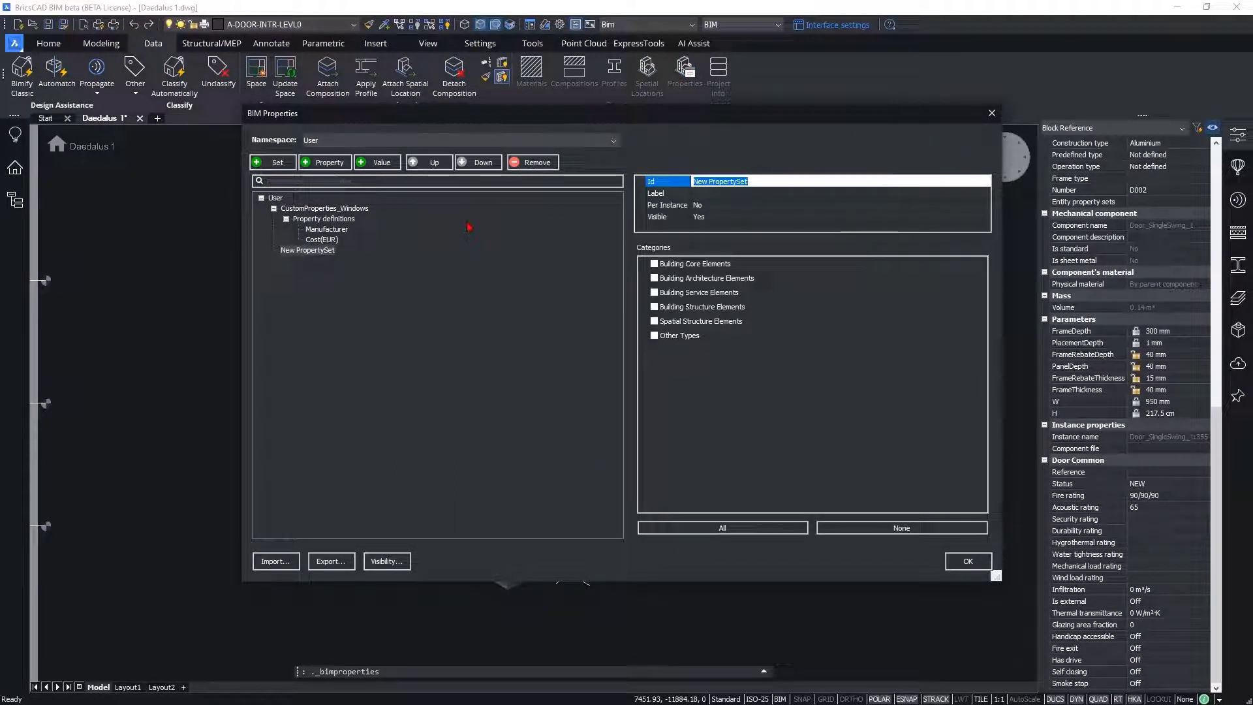
pyautogui.write('Cu')
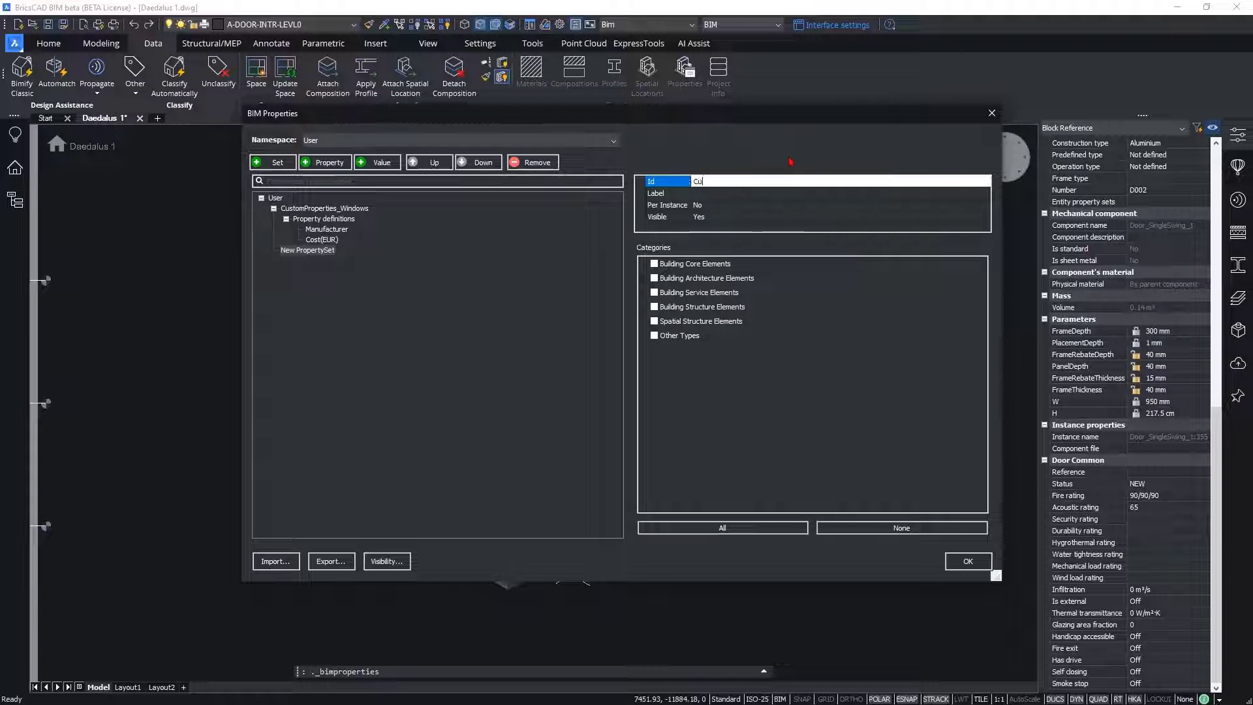
pyautogui.write('stomProperties_Door')
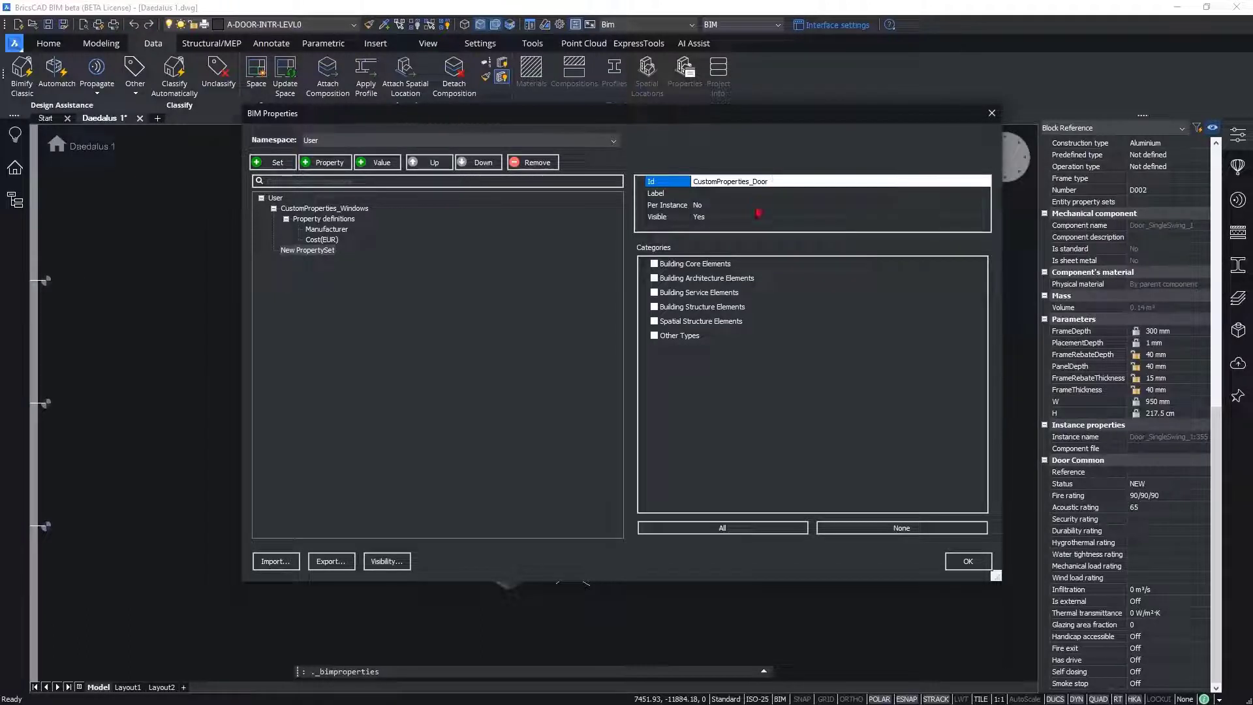
pyautogui.click(646, 279)
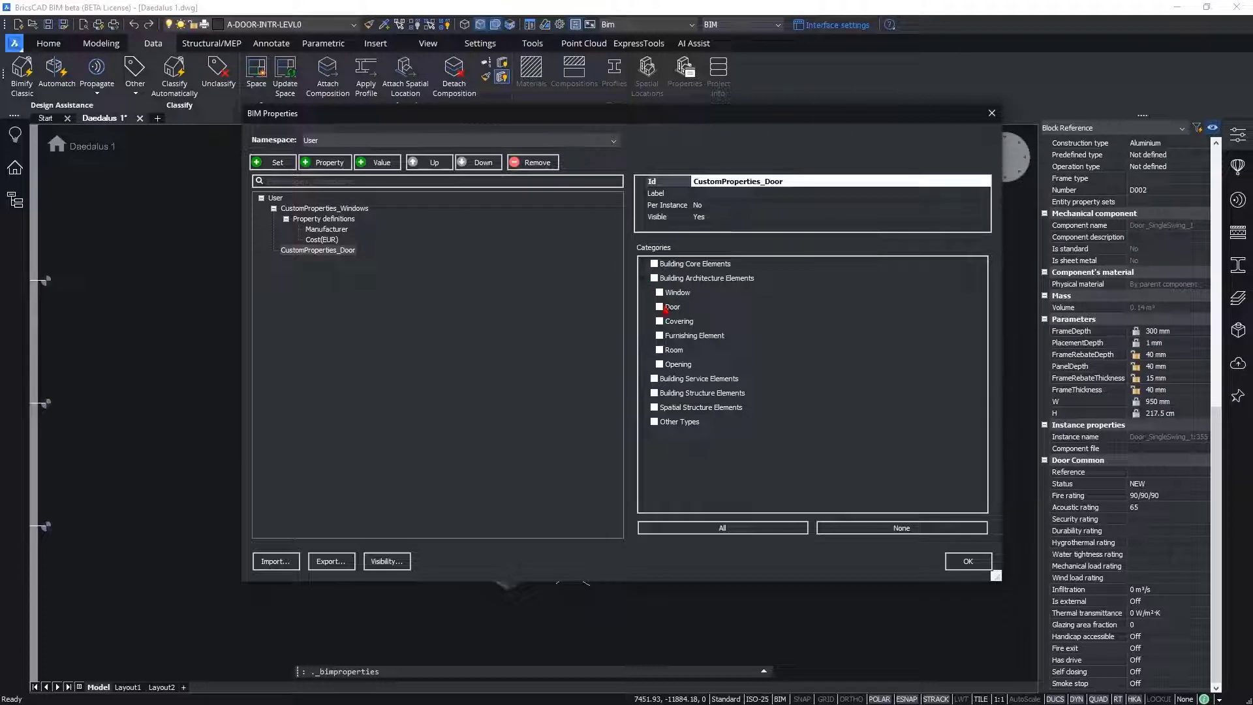
pyautogui.click(660, 306)
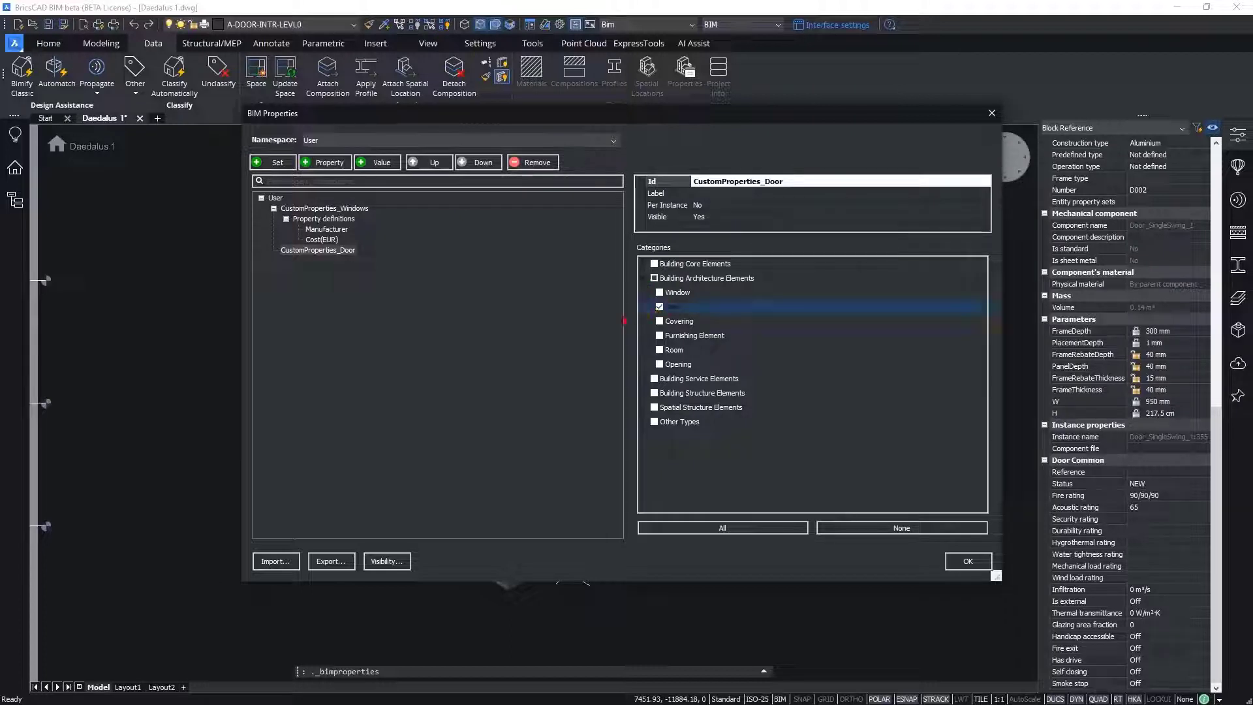
# Step: Add a property named Cost to the CustomProperties_Door set, with Real as its type
pyautogui.click(325, 162)
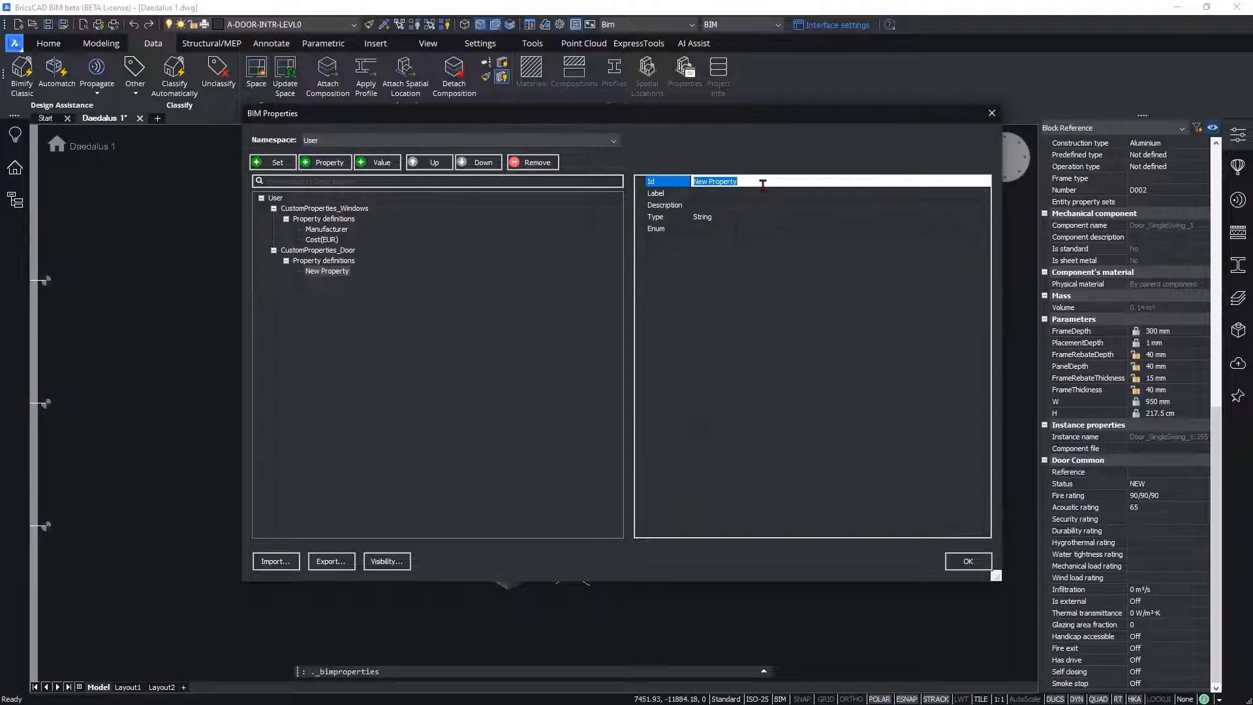
pyautogui.write('Cost')
pyautogui.click(713, 222)
pyautogui.click(715, 221)
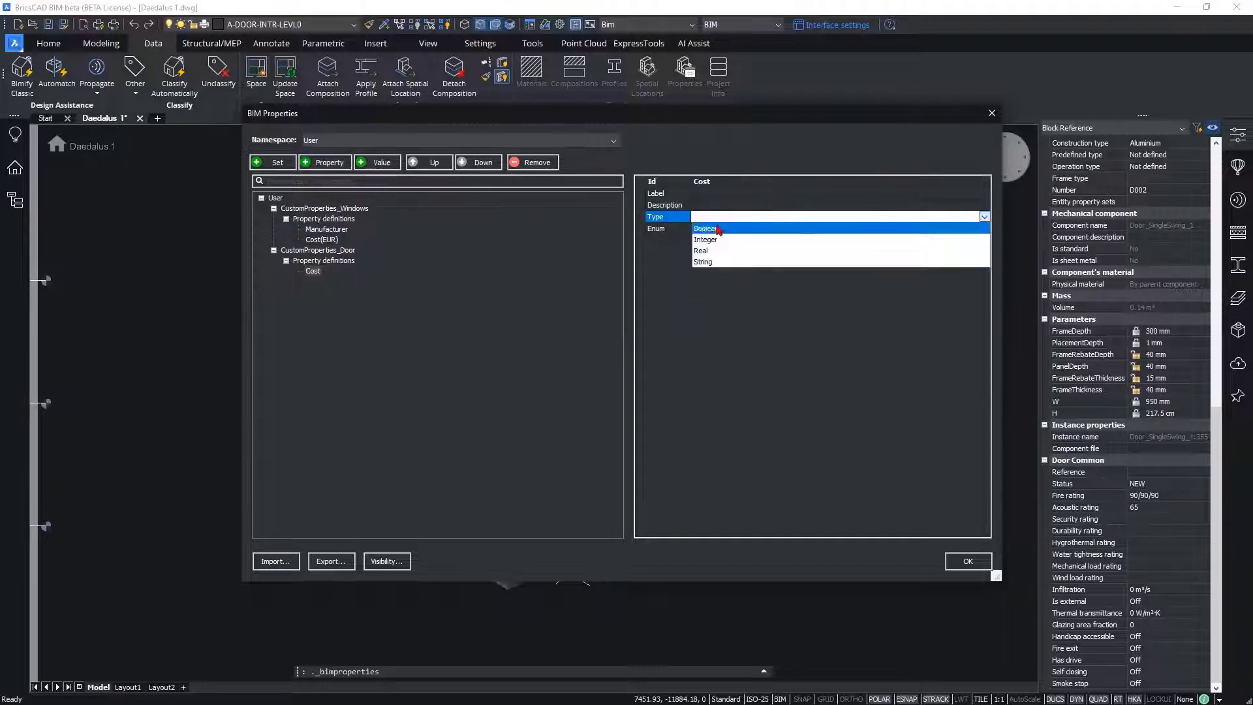
pyautogui.click(718, 252)
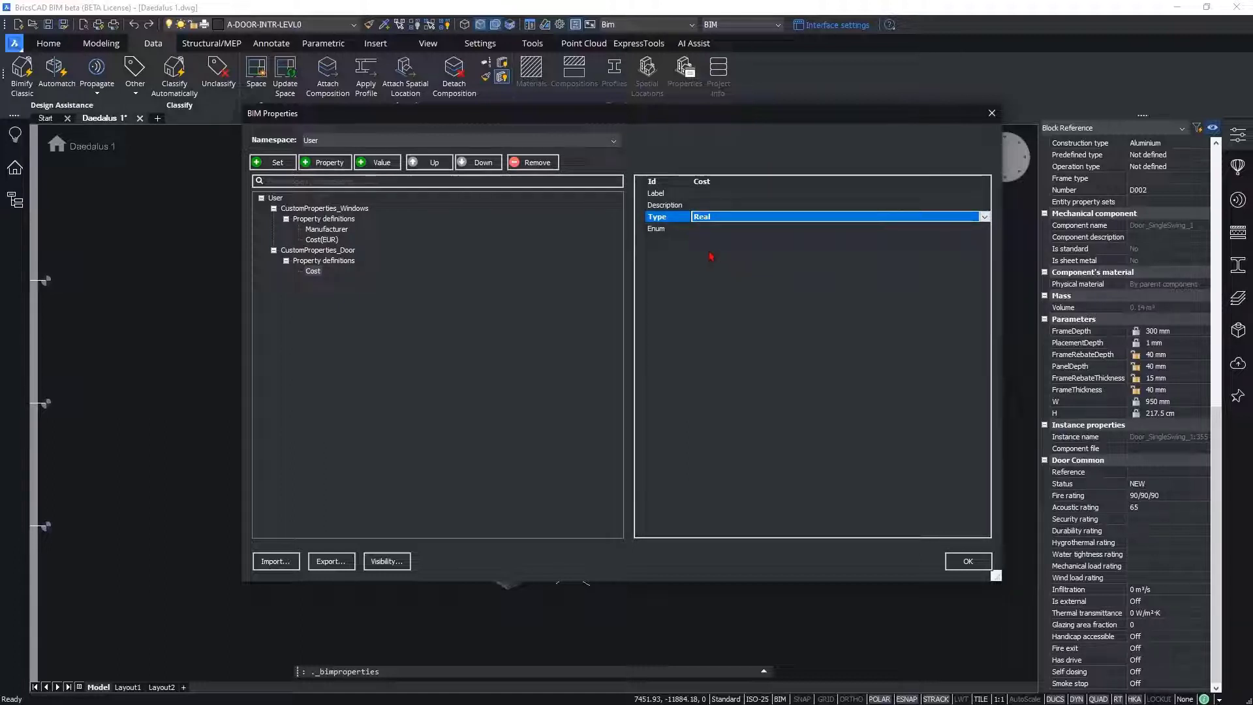
# Step: Add a property named Panel Type to the CustomProperties_Door set, with String as its type
pyautogui.click(325, 162)
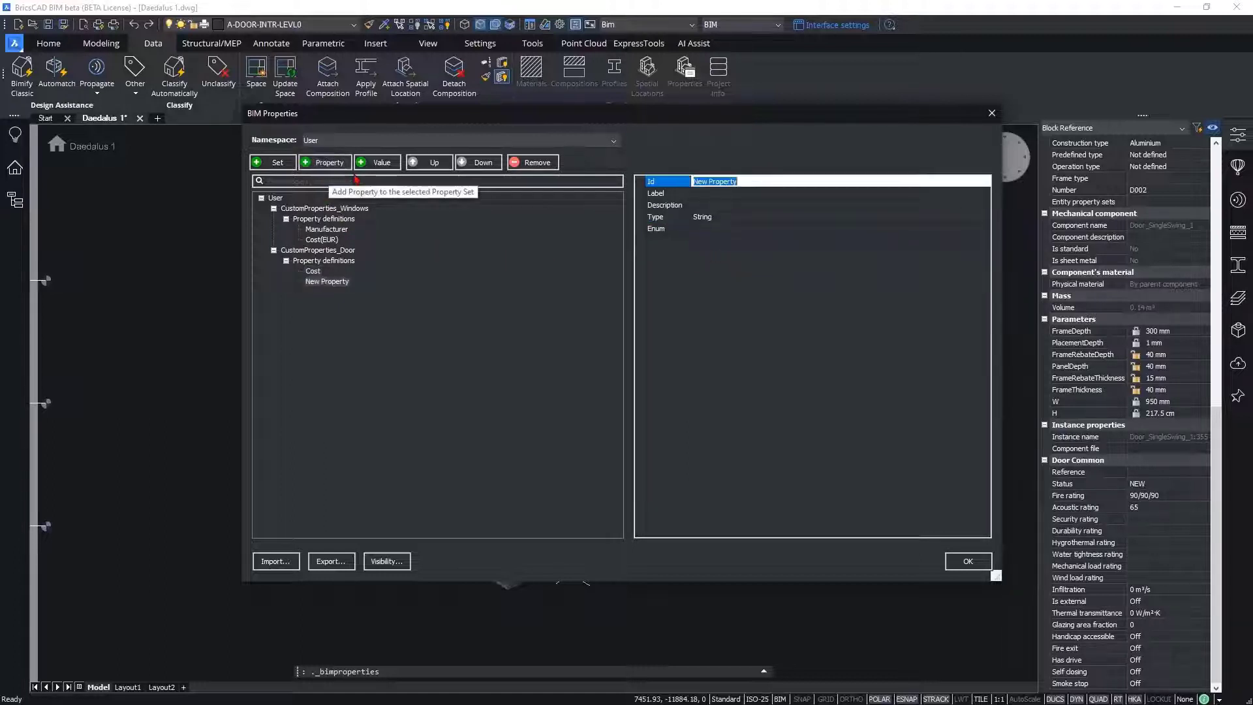
pyautogui.write('Panel Type')
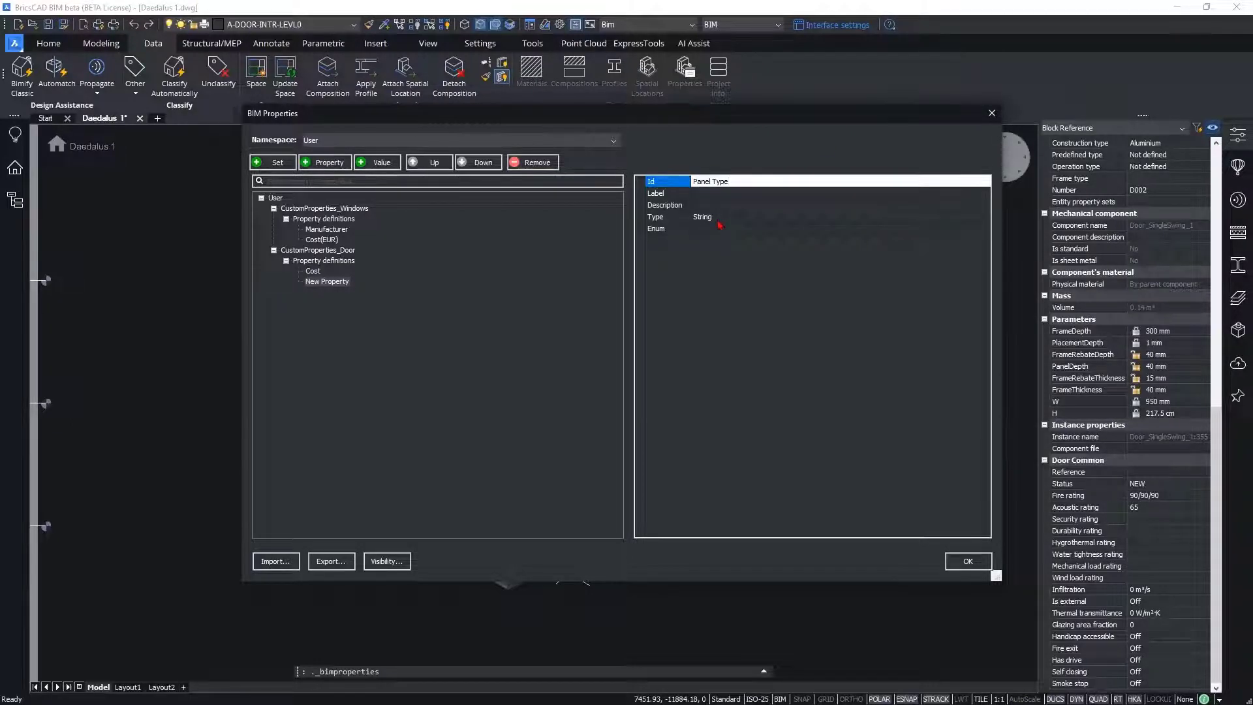
pyautogui.click(724, 217)
pyautogui.click(709, 218)
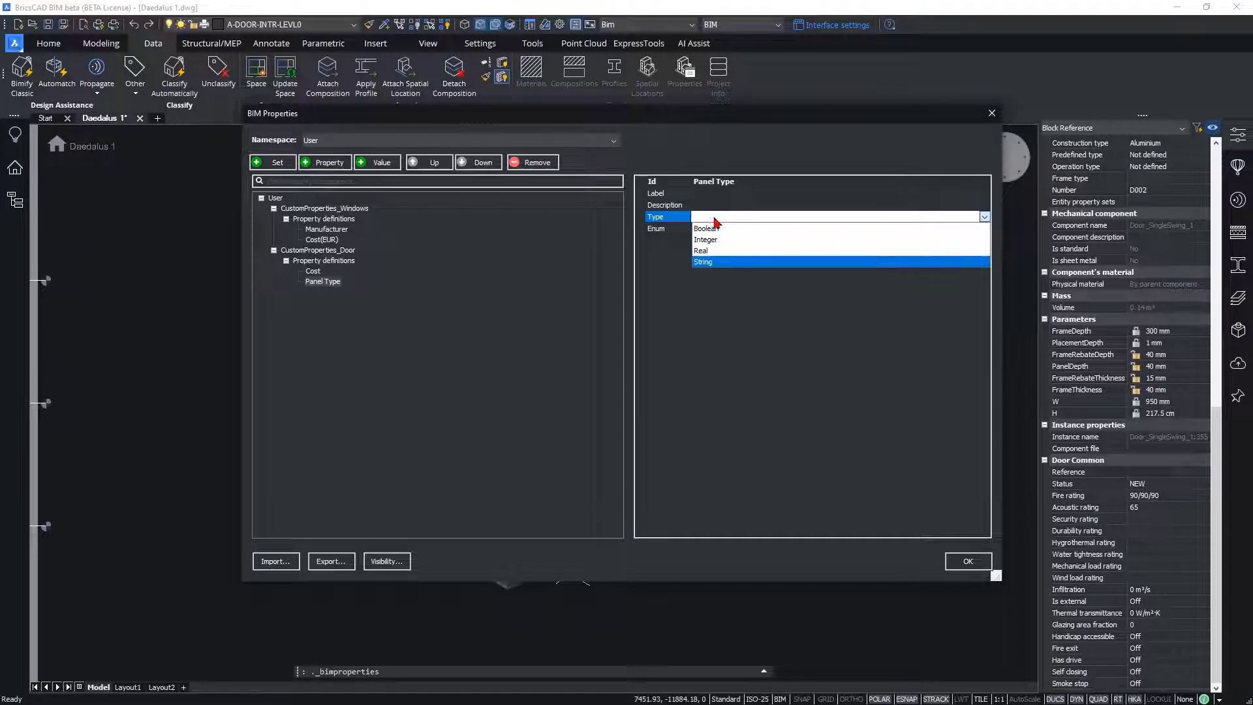
pyautogui.click(716, 263)
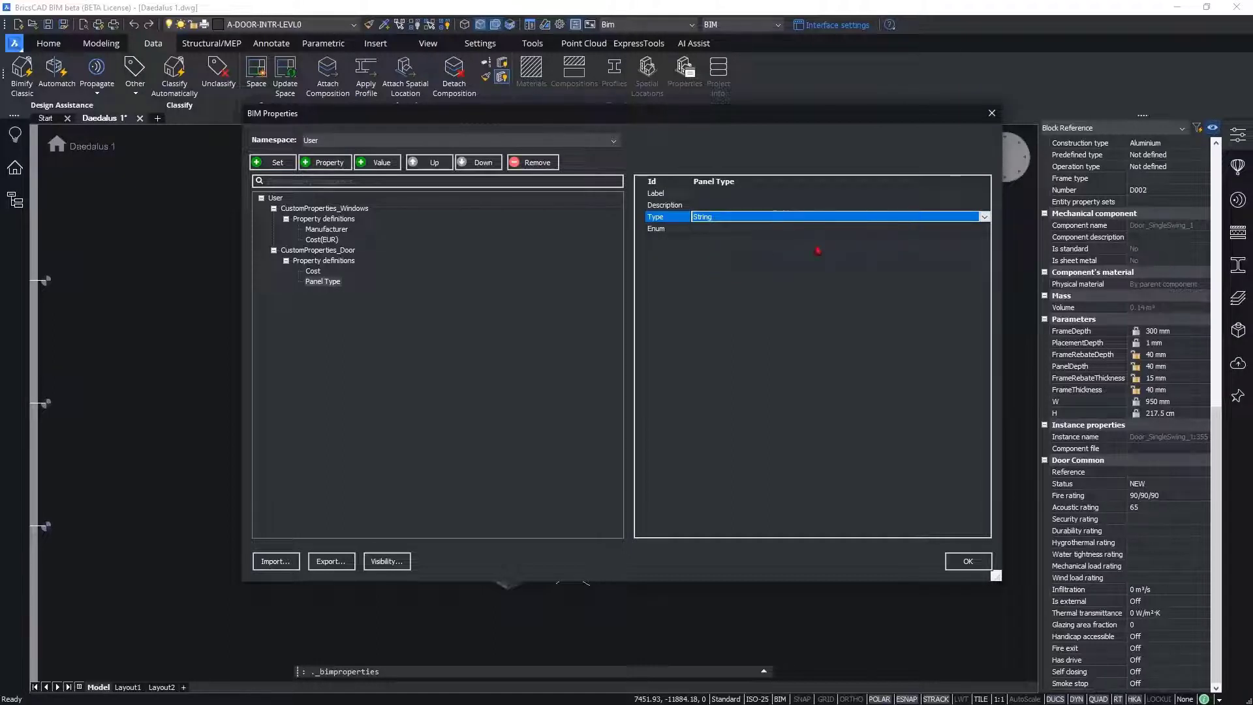
# Step: Start an enumeration for the Panel Type property and add four empty values to it
pyautogui.click(959, 229)
pyautogui.click(984, 227)
pyautogui.moveTo(746, 268); pyautogui.dragTo(756, 261)
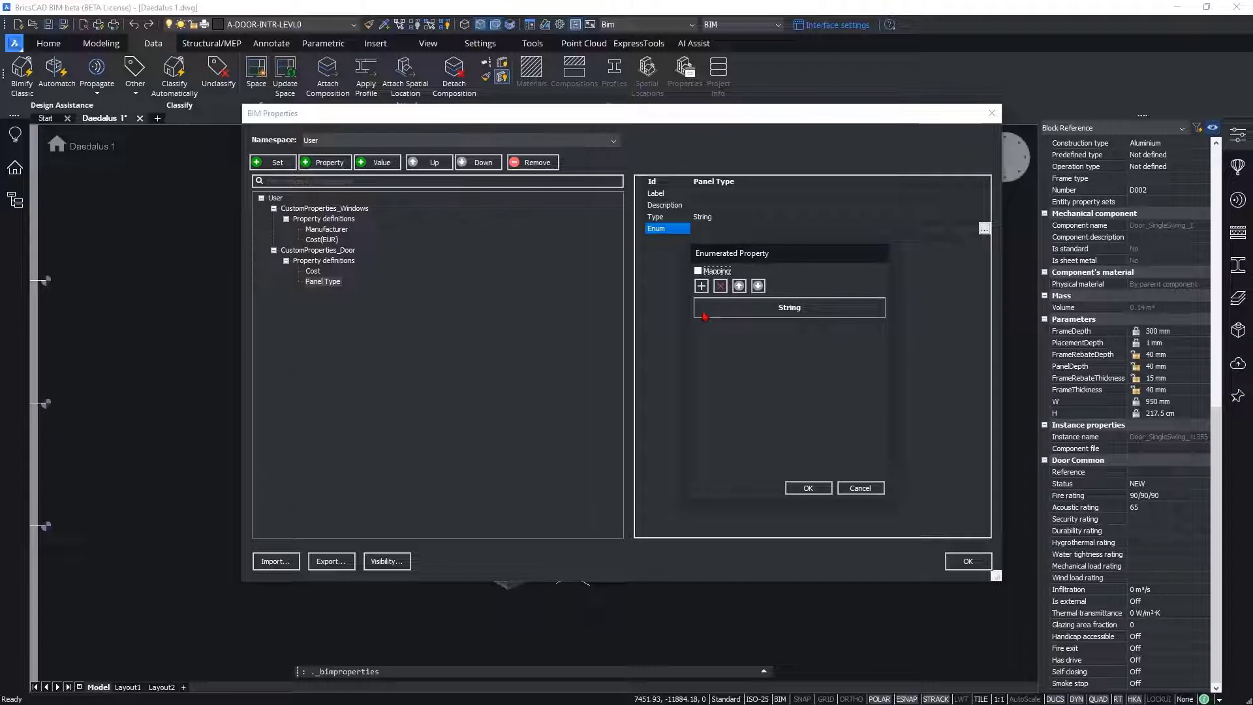
pyautogui.click(701, 287)
pyautogui.click(701, 287)
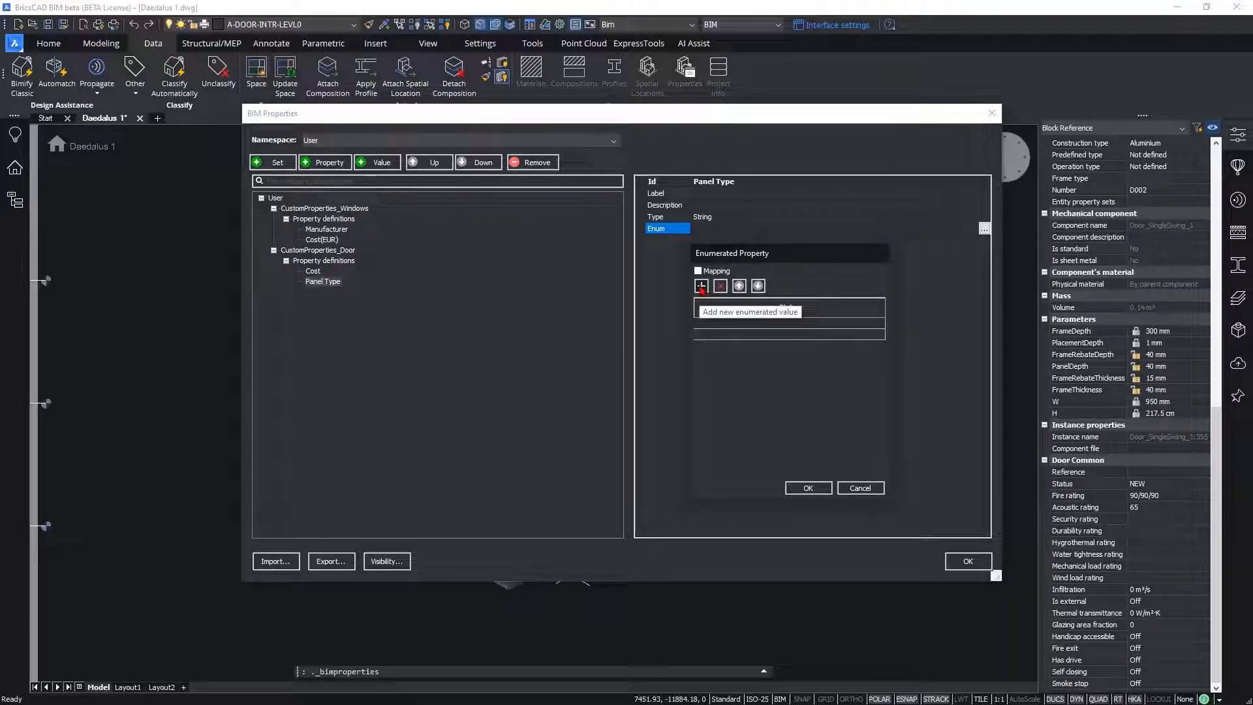
pyautogui.click(700, 287)
pyautogui.click(701, 287)
# Step: Fill in Wood, Aluminium, Glazed and Empty as the Panel Type enumeration values and accept the BIM property definitions
pyautogui.click(707, 323)
pyautogui.click(709, 324)
pyautogui.write('Wood')
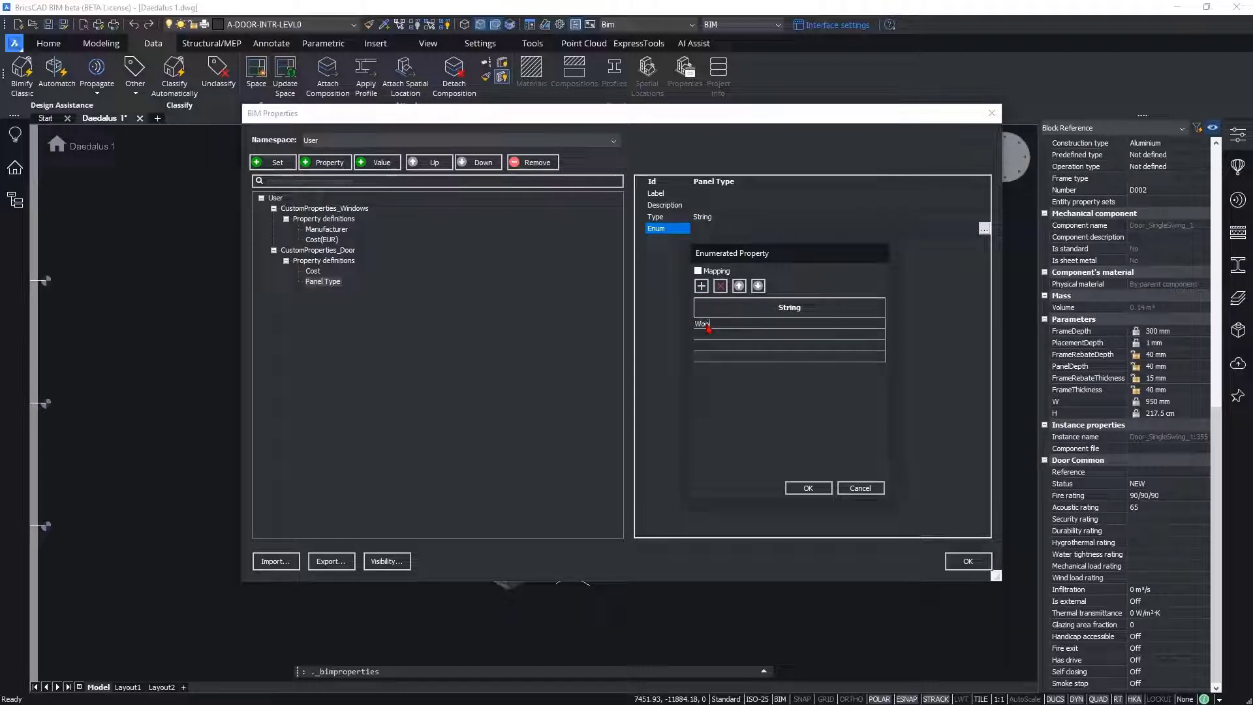
pyautogui.click(720, 336)
pyautogui.click(720, 335)
pyautogui.write('Aluminium')
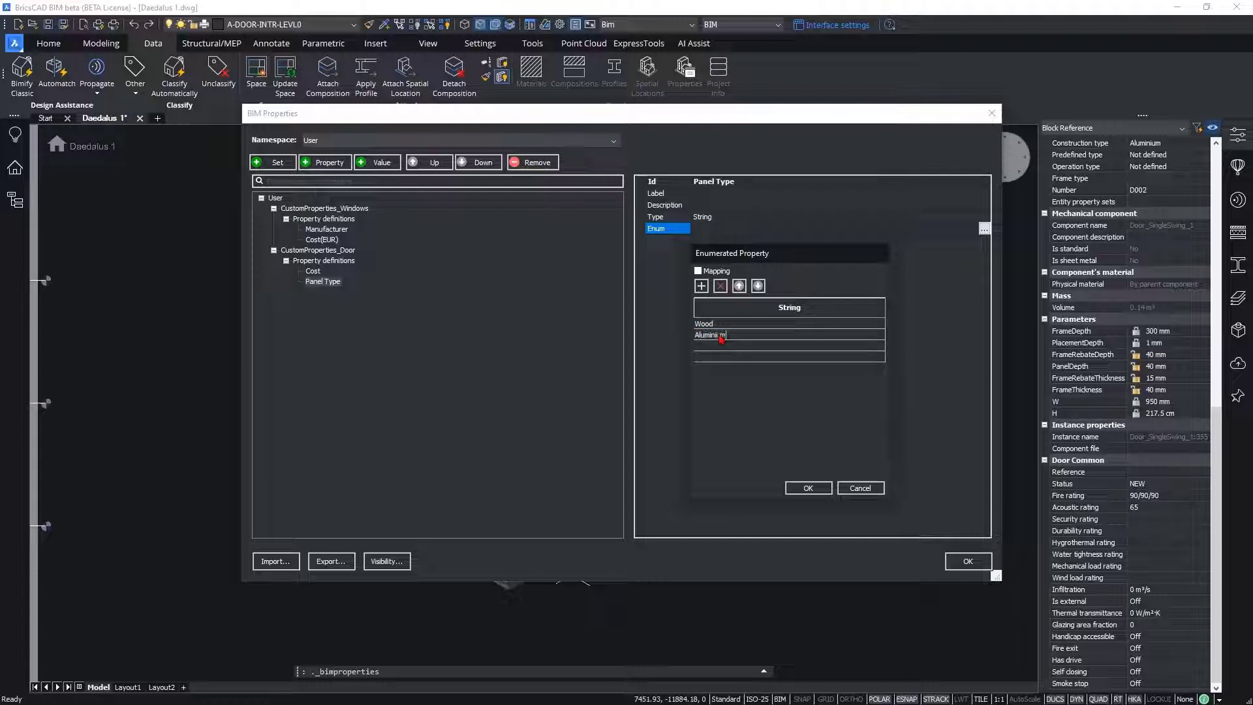
pyautogui.click(731, 348)
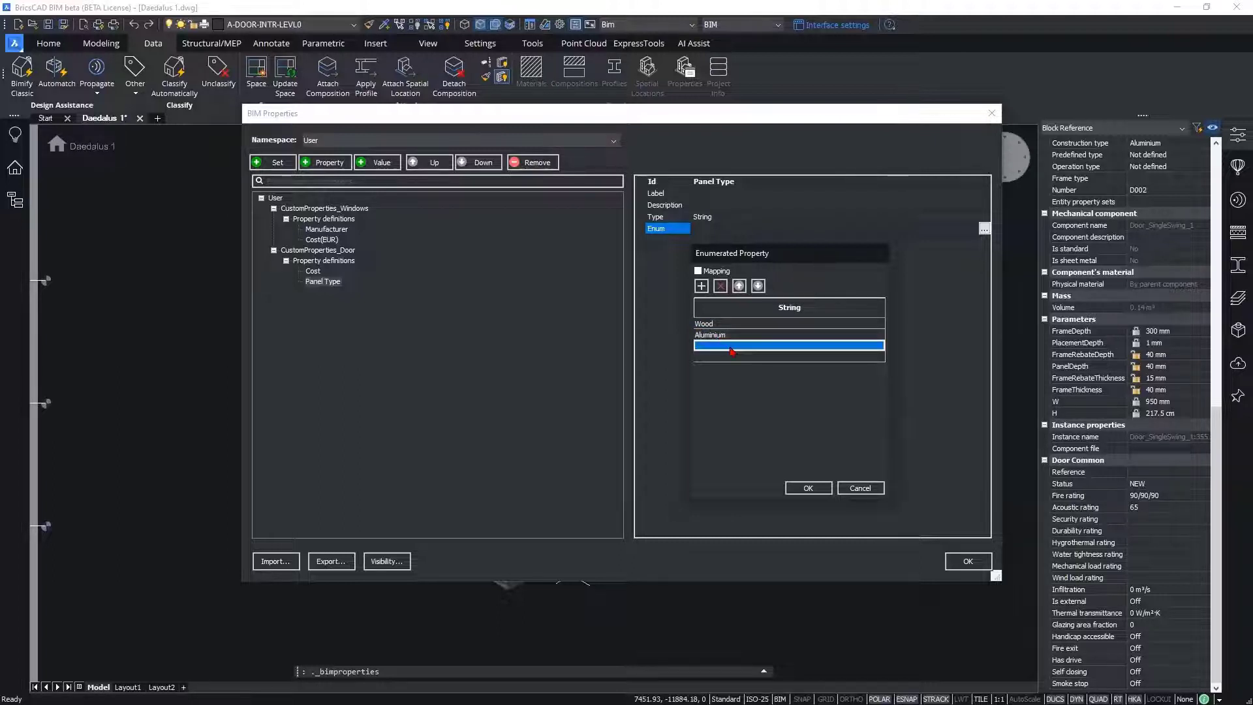
pyautogui.click(731, 347)
pyautogui.write('Gla')
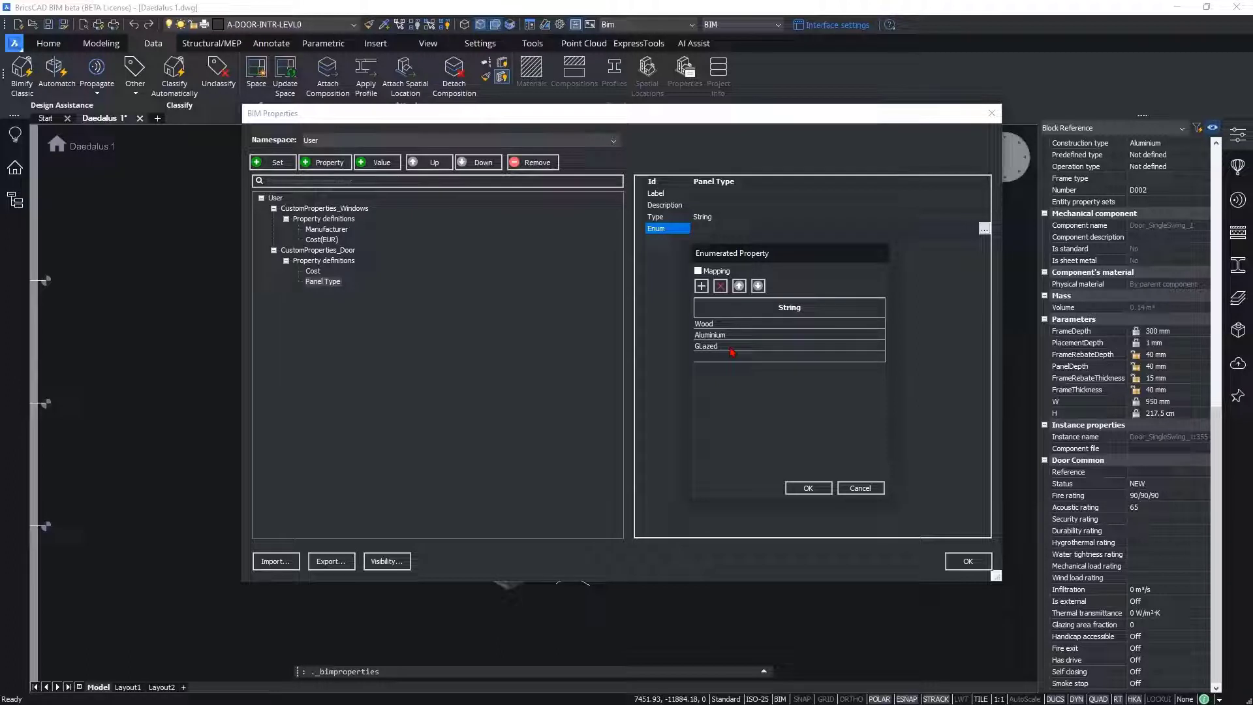
pyautogui.press('BackSpace')
pyautogui.press('BackSpace')
pyautogui.press('BackSpace')
pyautogui.write('lazed')
pyautogui.click(738, 360)
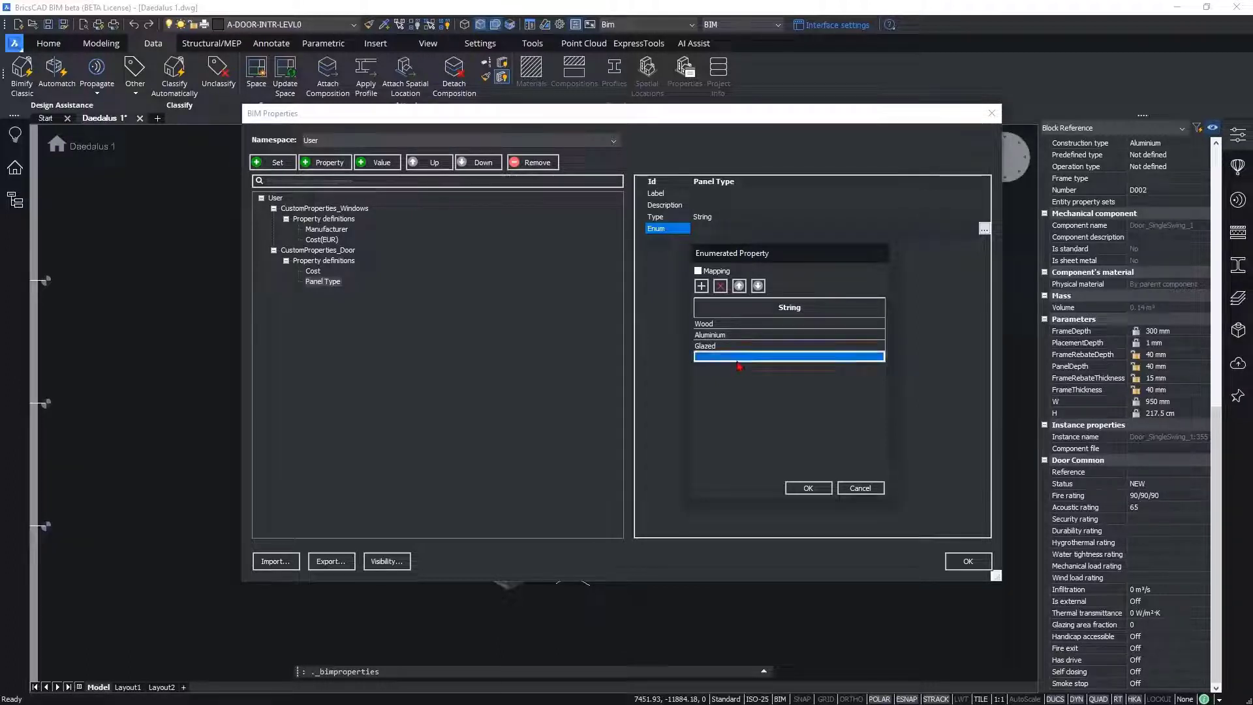
pyautogui.write('Empty')
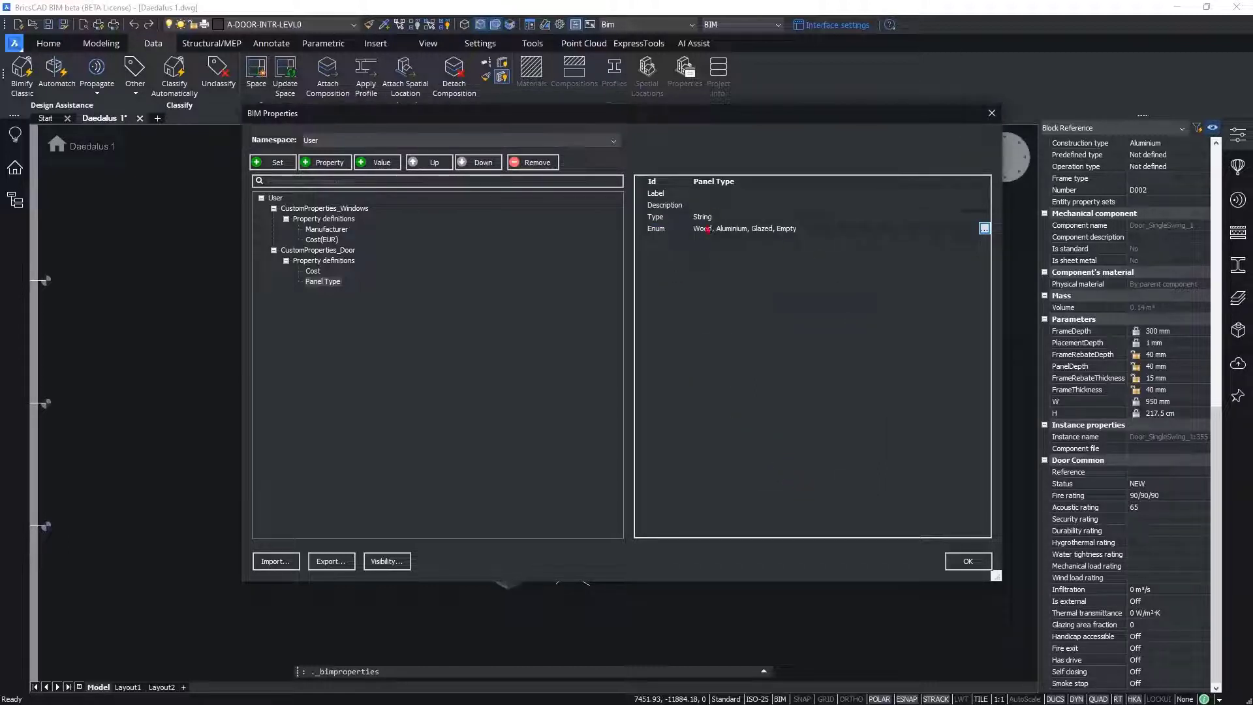
pyautogui.click(968, 562)
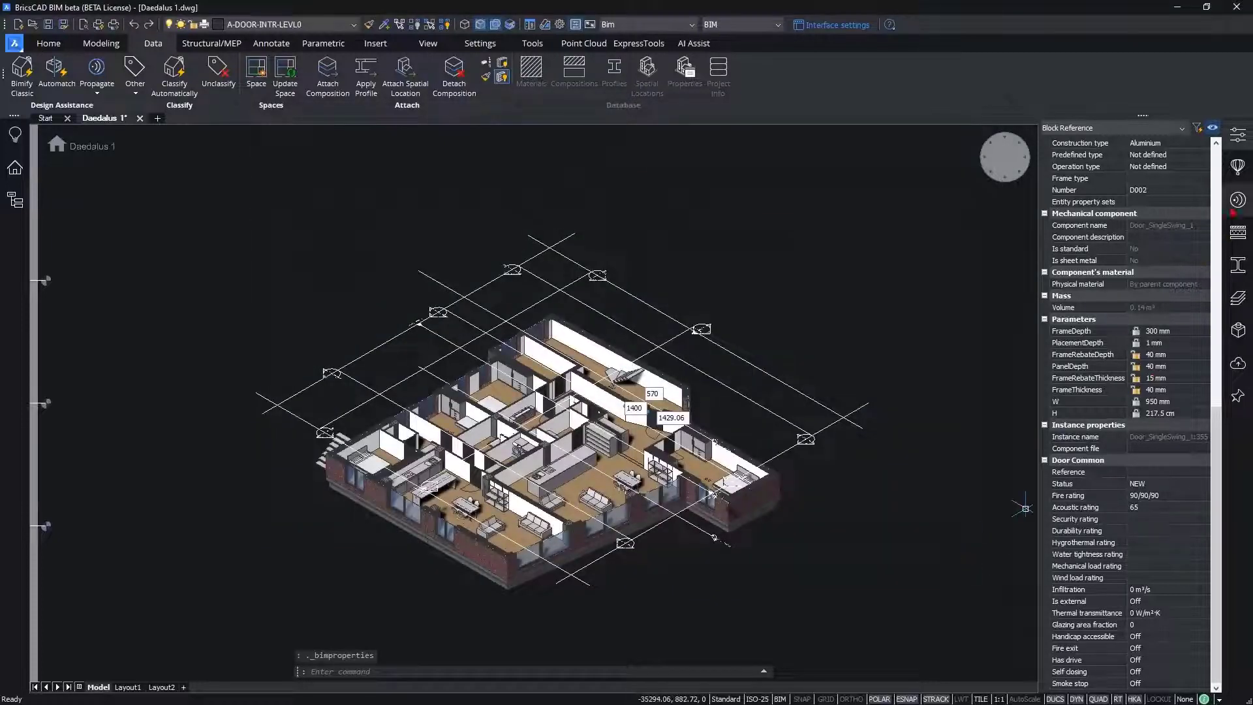
# Step: Reload door D002's properties and check the Cost field and the Panel Type options under CustomProperties_Door
pyautogui.click(1238, 135)
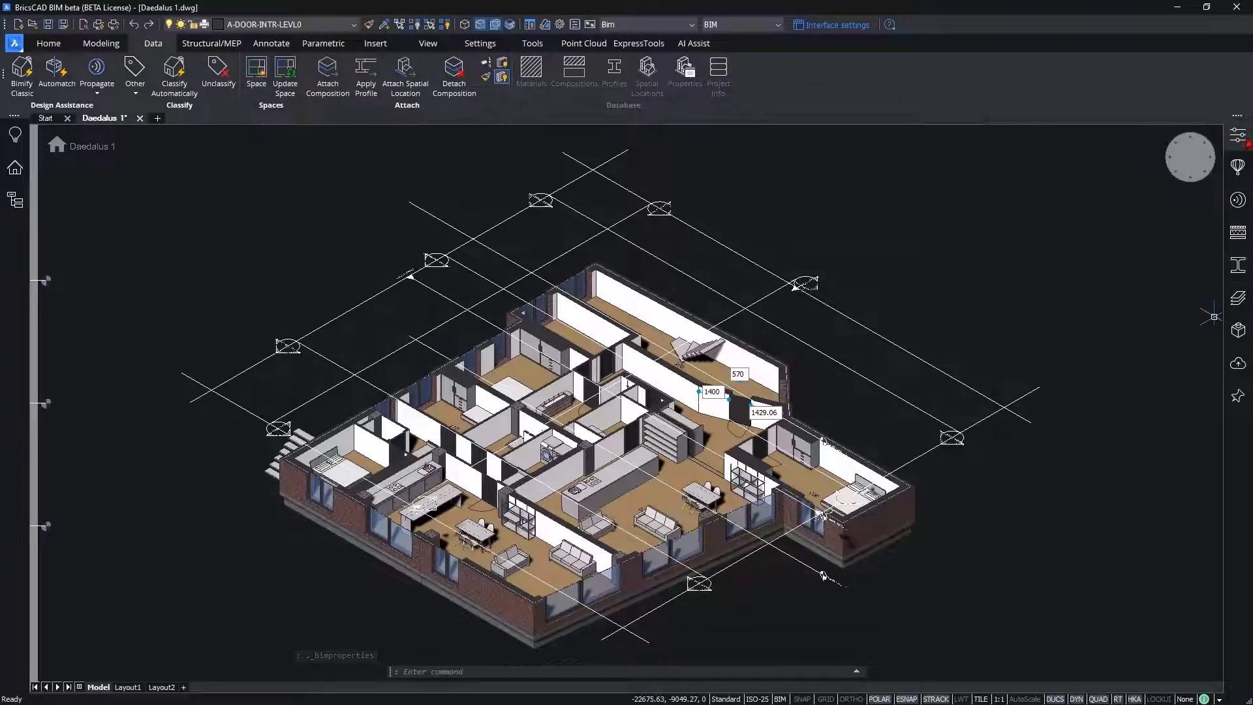
pyautogui.click(1238, 135)
pyautogui.moveTo(1216, 184); pyautogui.dragTo(1199, 466)
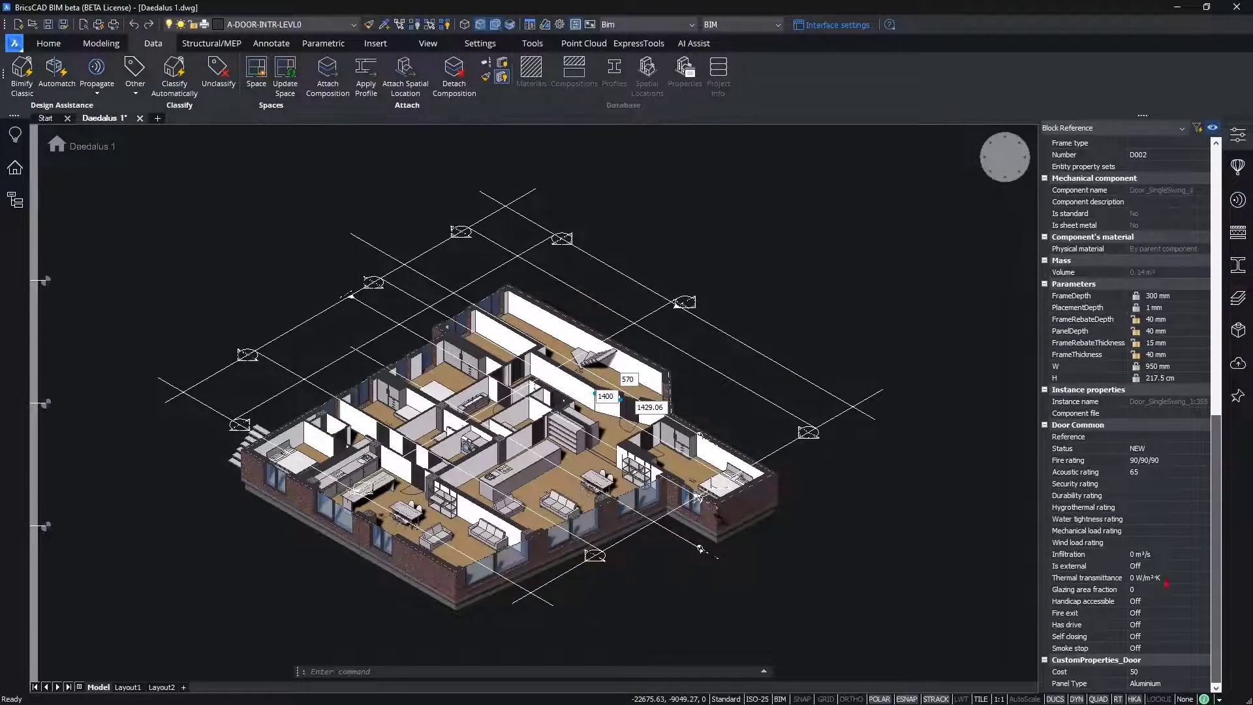
pyautogui.click(1157, 682)
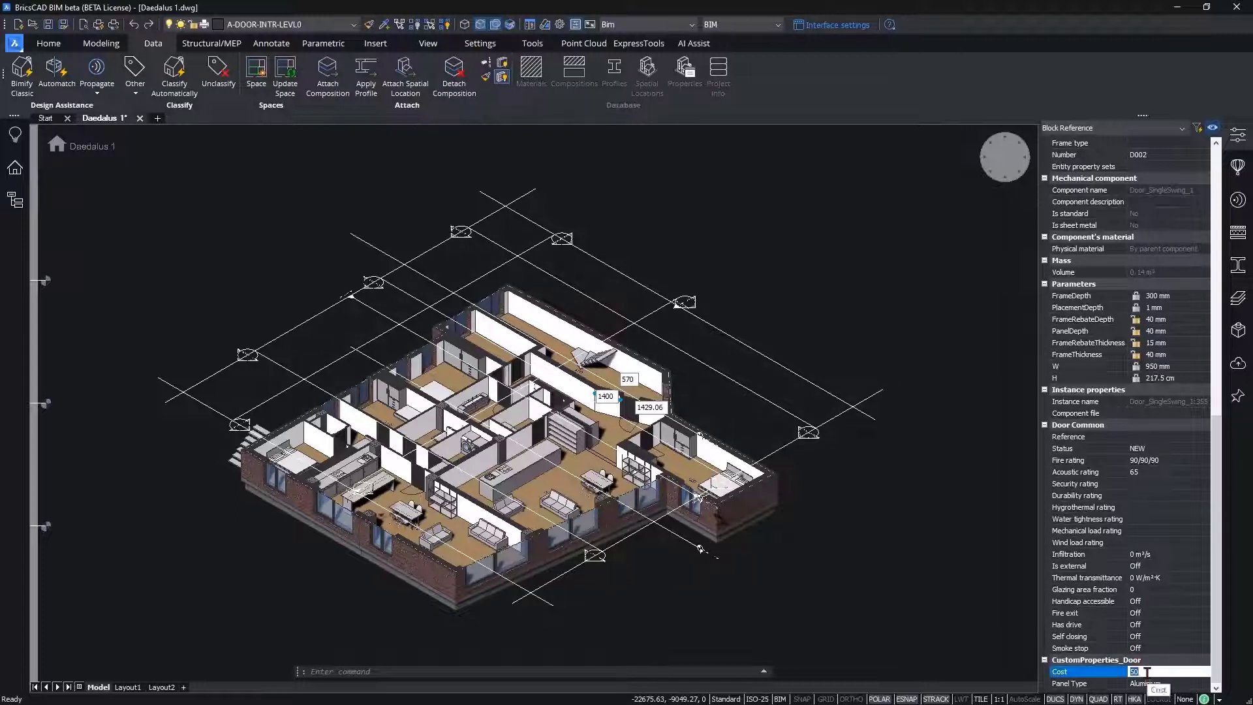
pyautogui.click(1163, 684)
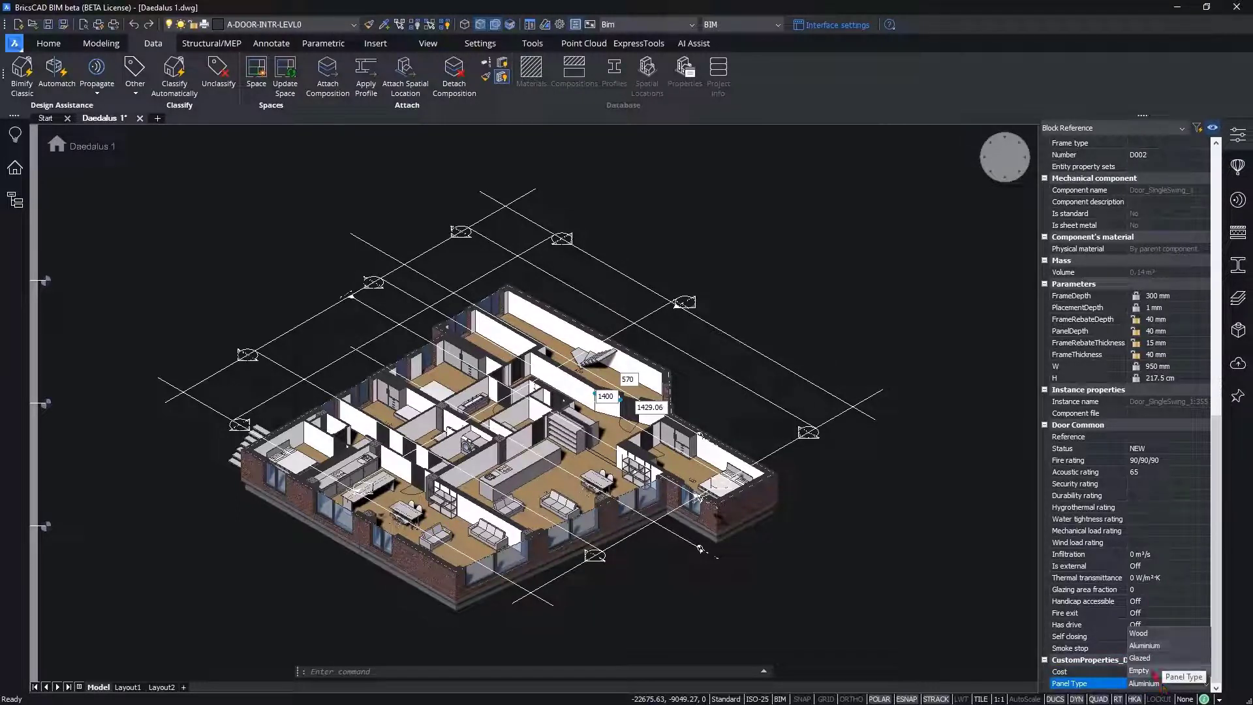
pyautogui.click(1139, 671)
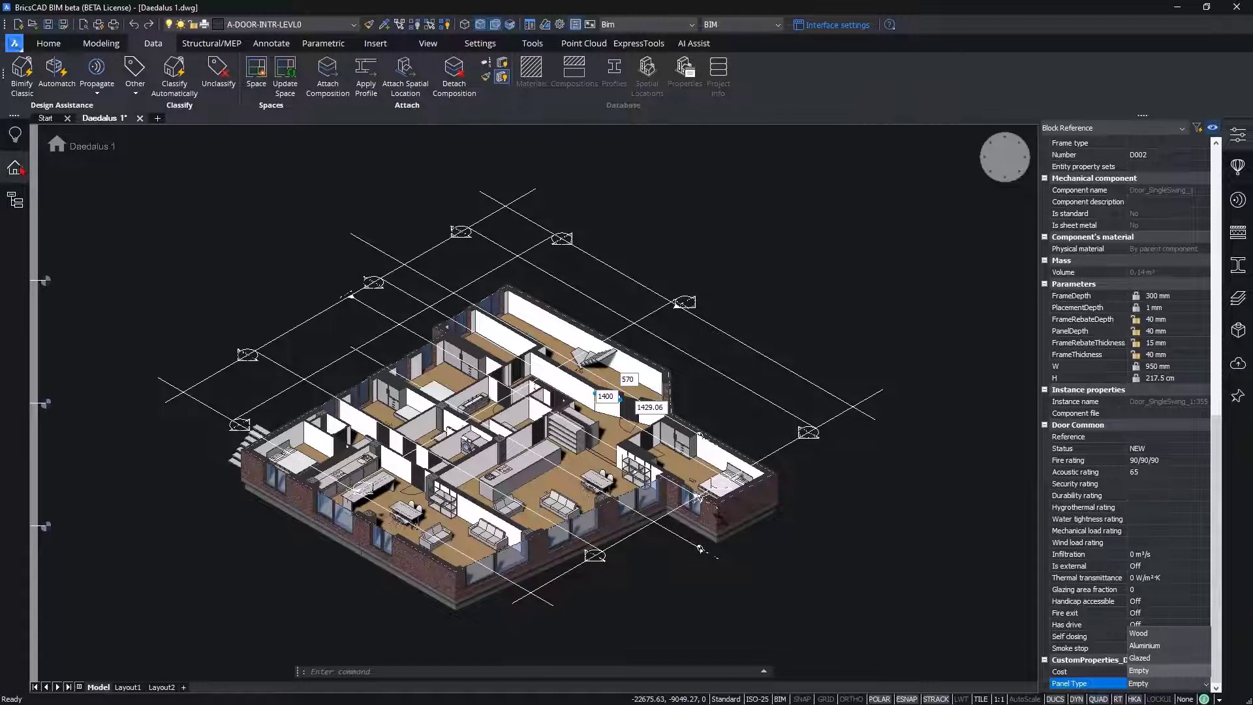
# Step: Add the Cost and Panel Type columns from CustomProperties_Door to Door Schedule.bom and apply the schedule
pyautogui.click(15, 200)
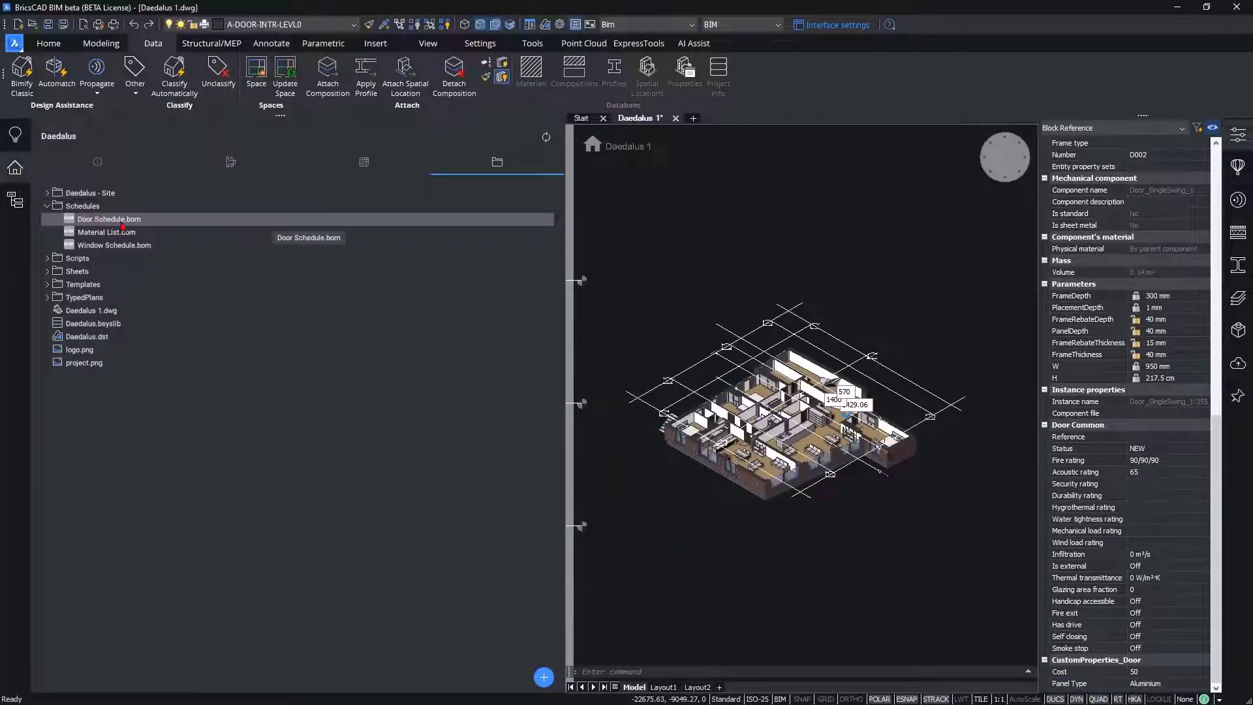
pyautogui.doubleClick(106, 218)
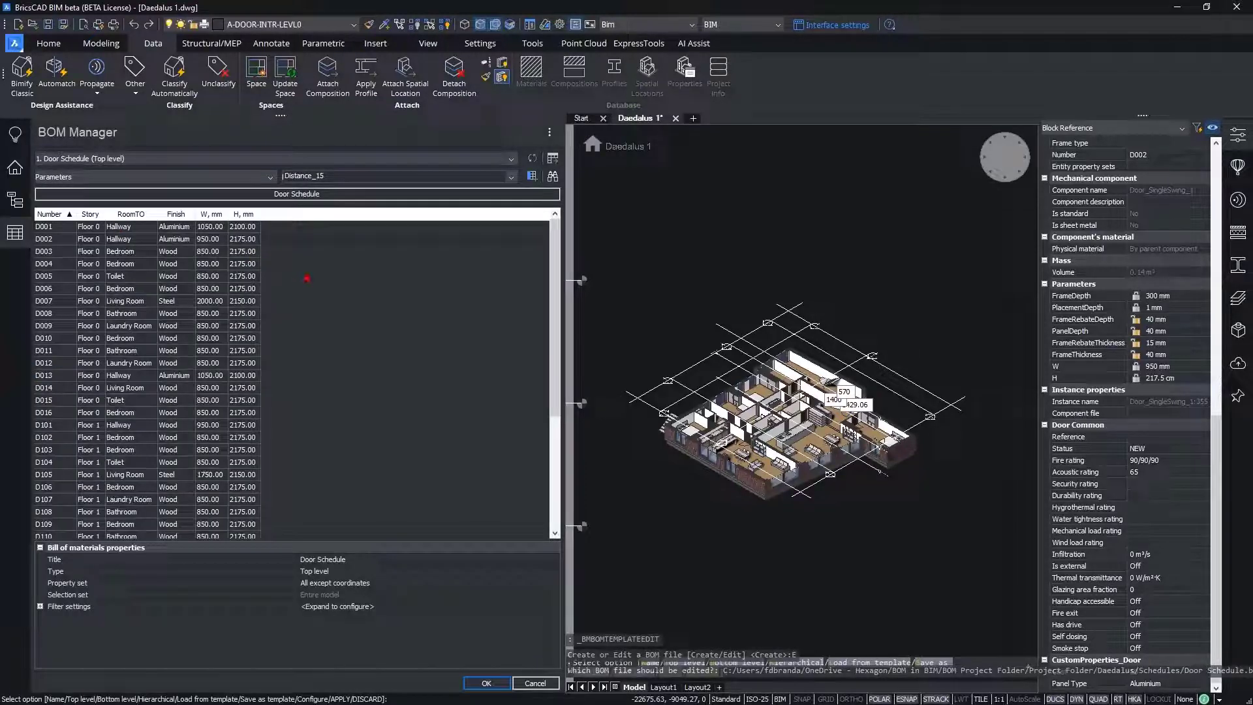
pyautogui.click(112, 181)
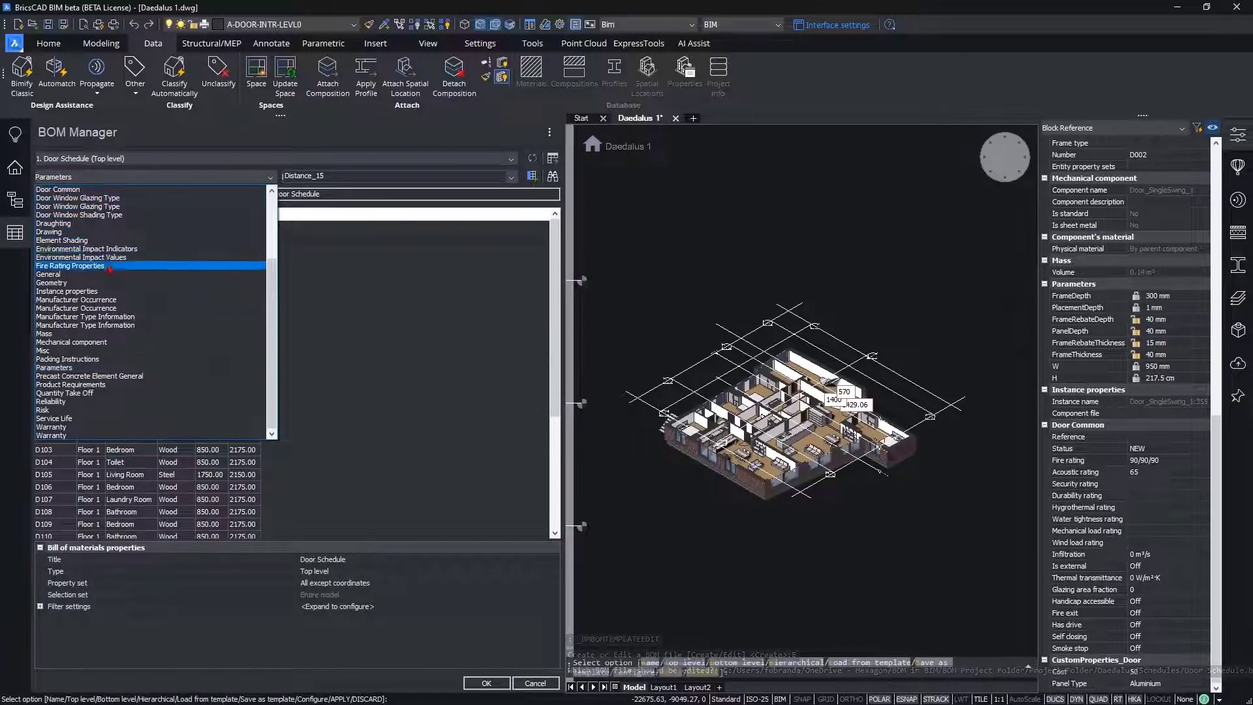
pyautogui.scroll(4, 107, 330)
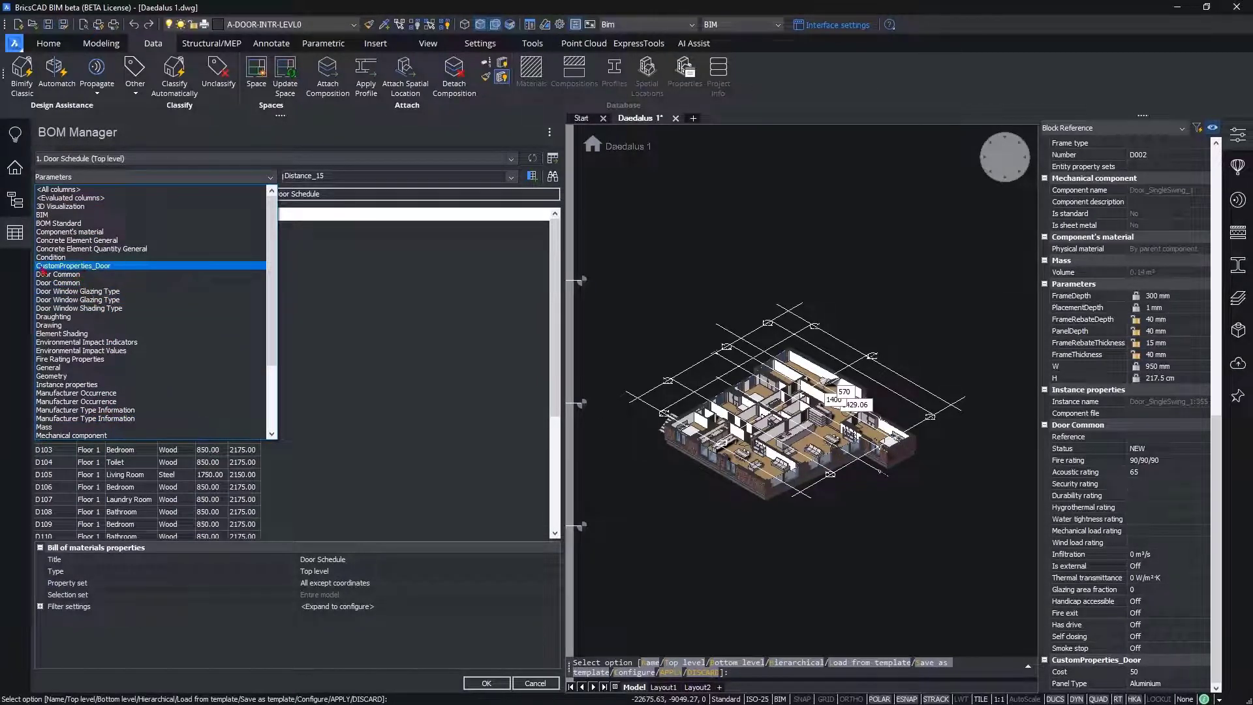
pyautogui.click(115, 268)
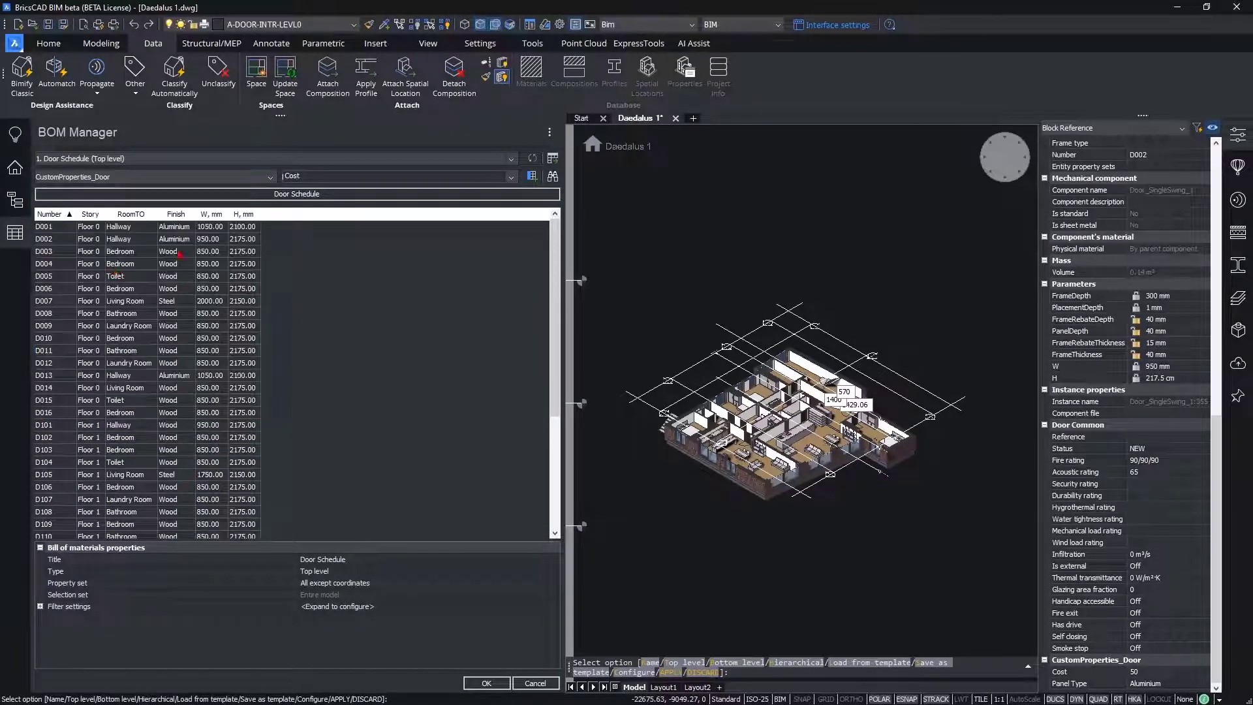
pyautogui.click(532, 177)
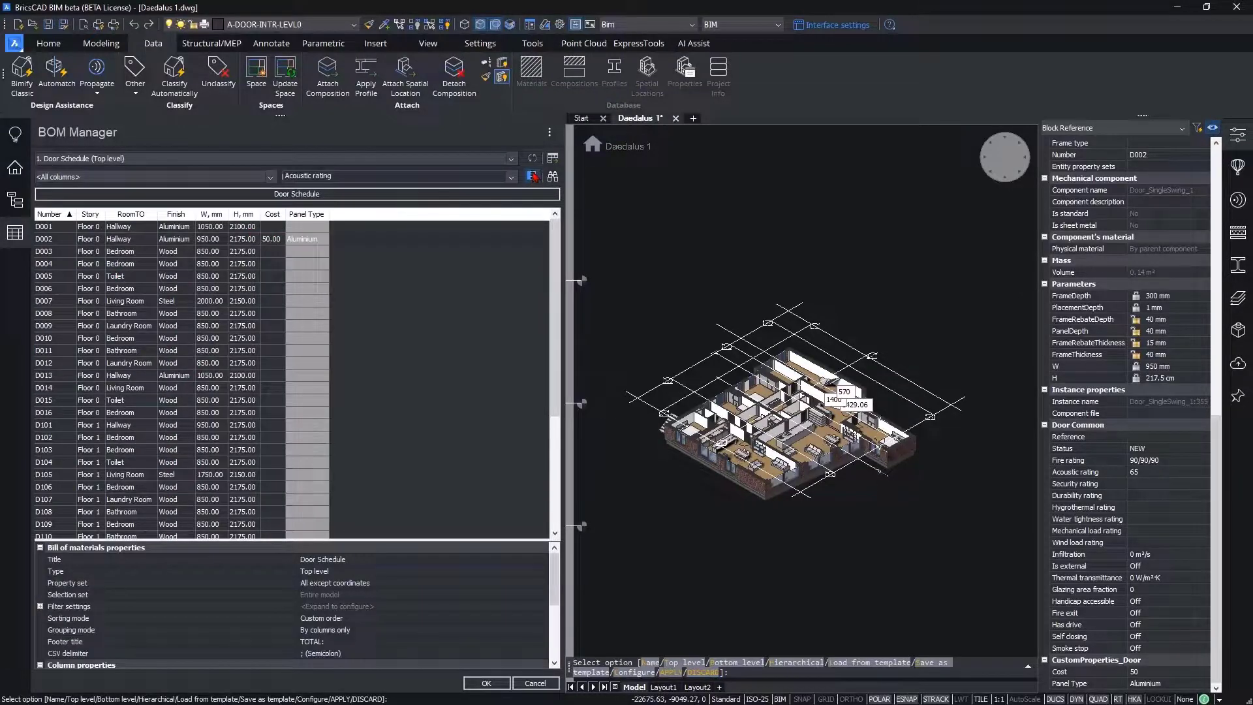
pyautogui.scroll(4, 724, 444)
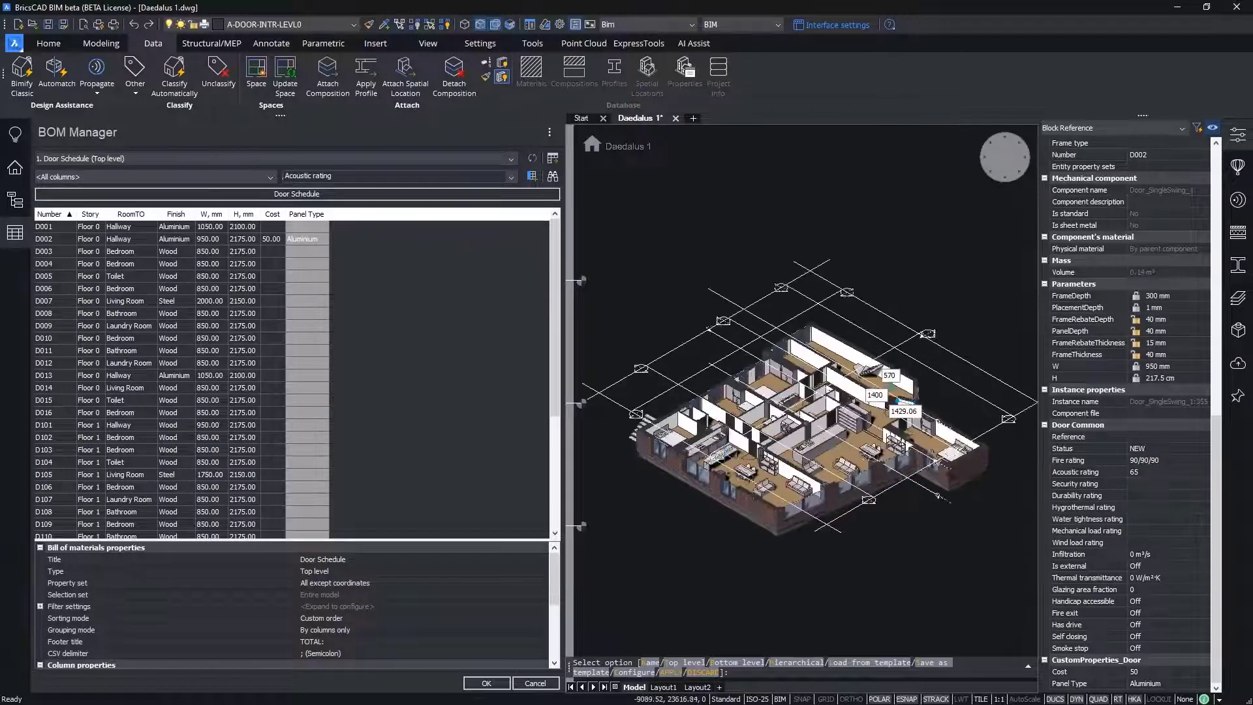
pyautogui.moveTo(779, 458); pyautogui.dragTo(751, 455, button='middle')
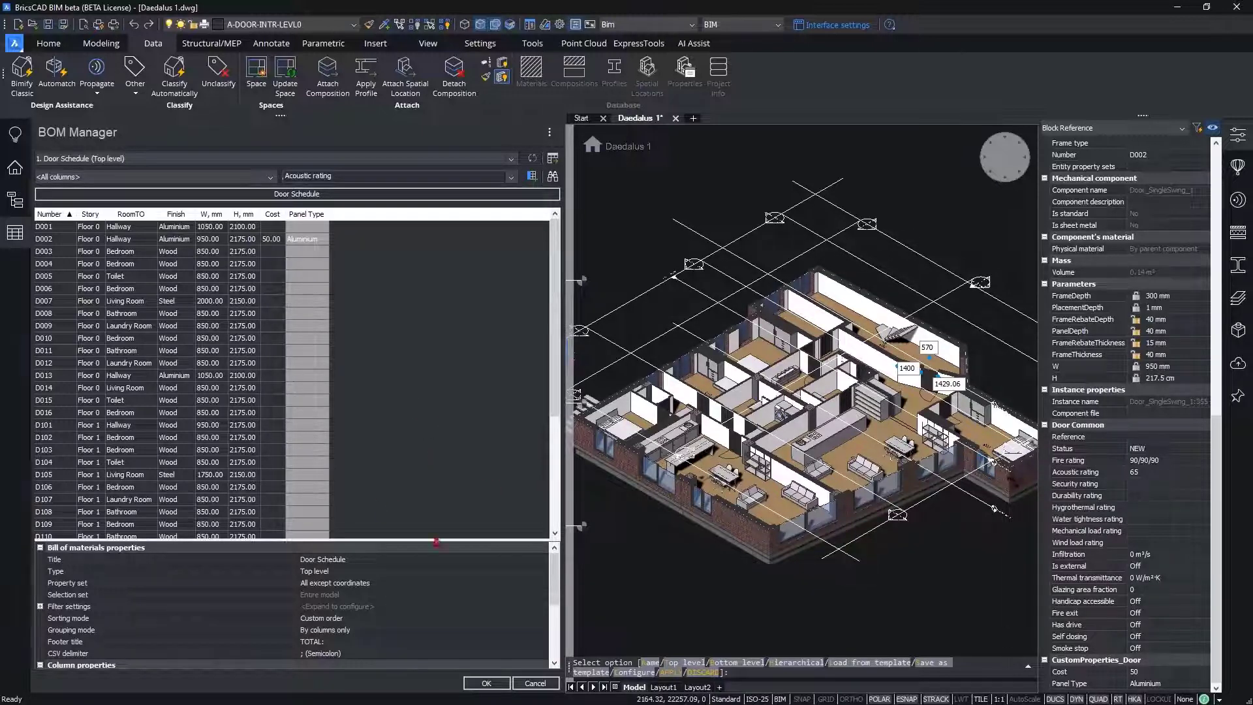
pyautogui.click(486, 682)
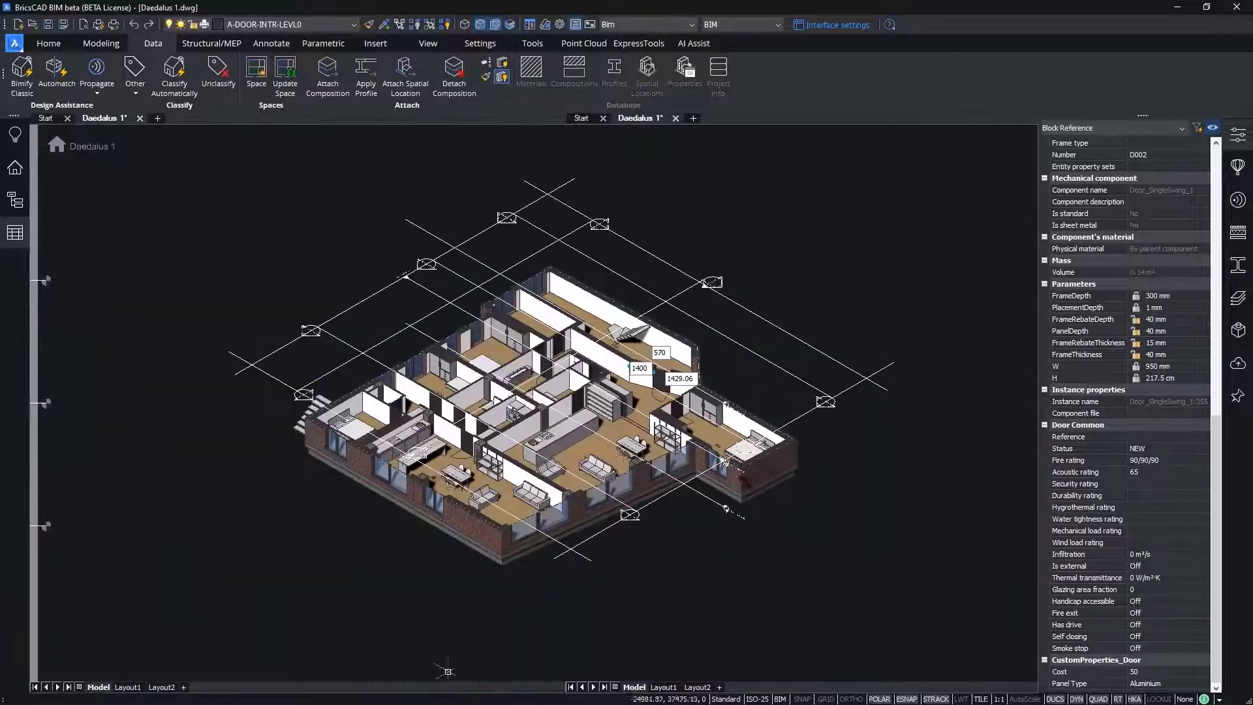
# Step: Open Window Schedule.bom from the project's Schedules folder for editing and inspect its Cost(EUR) column
pyautogui.click(15, 200)
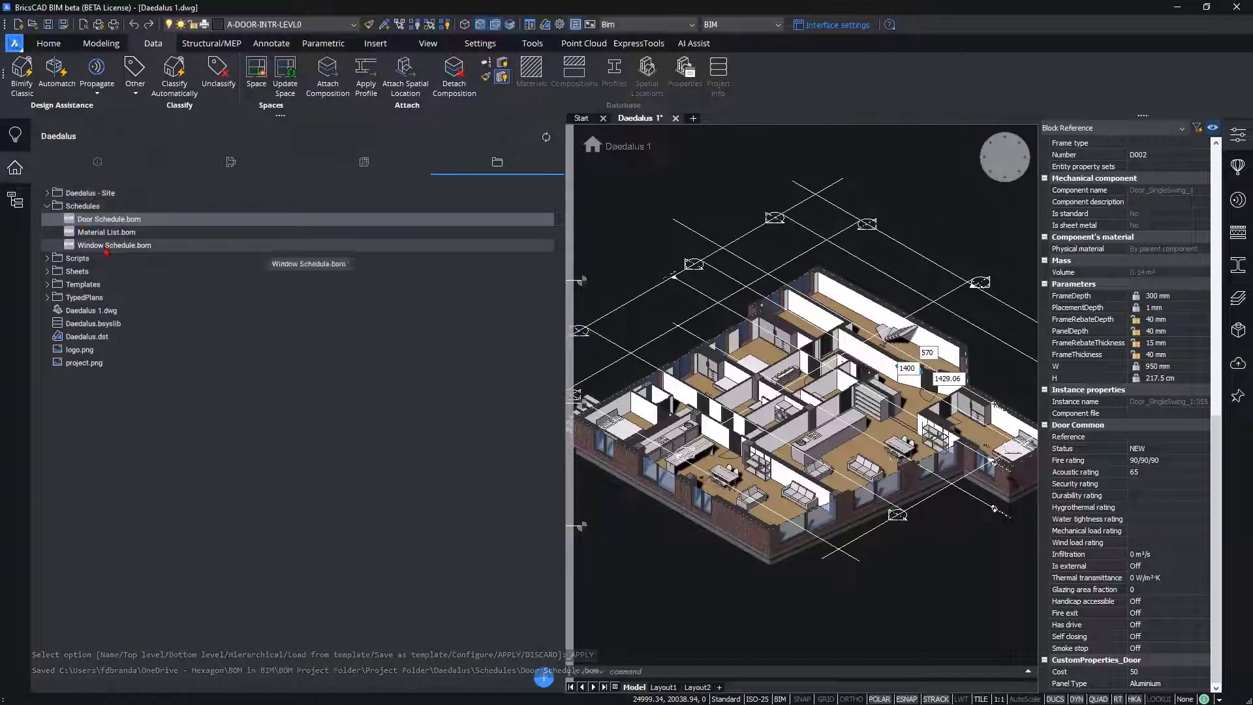
pyautogui.click(158, 252)
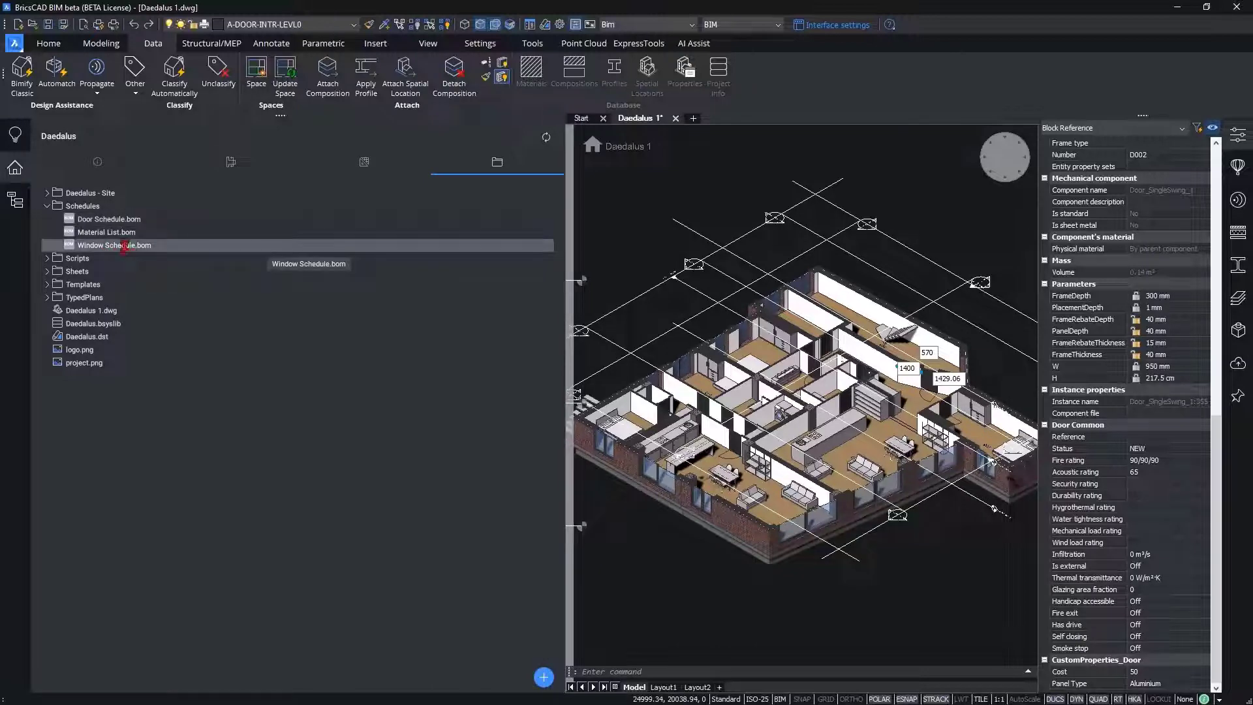
pyautogui.doubleClick(125, 247)
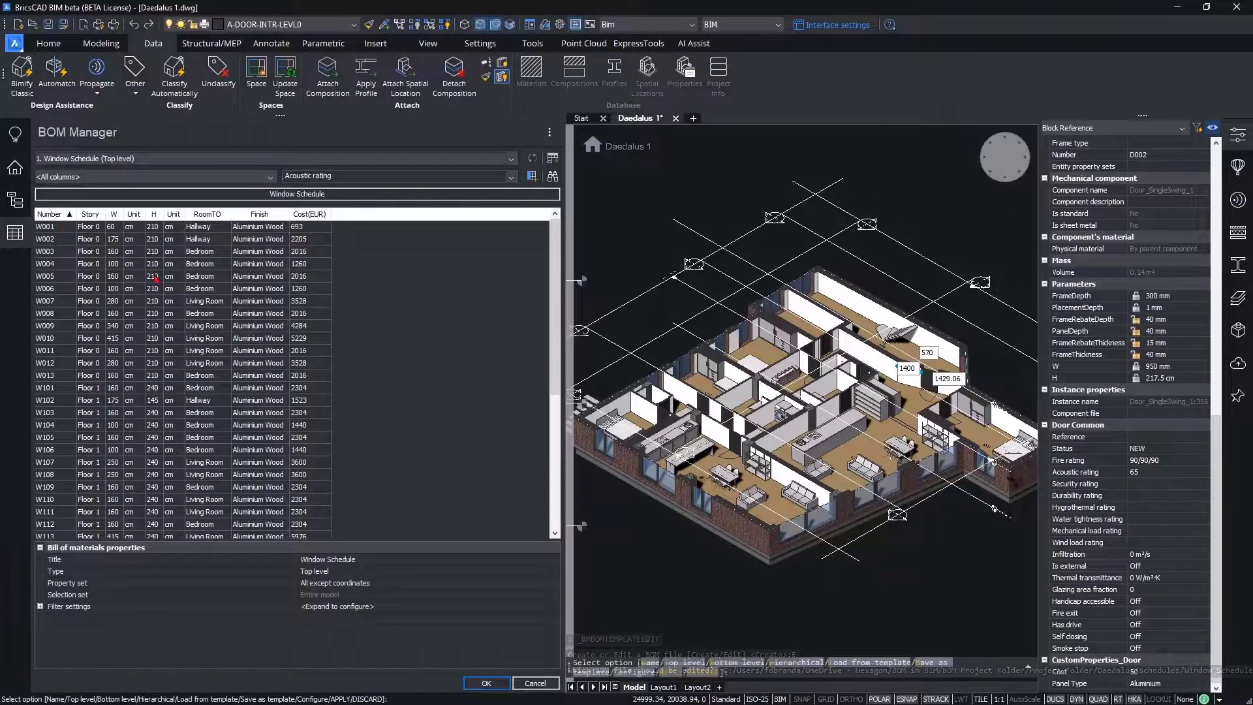
pyautogui.click(312, 215)
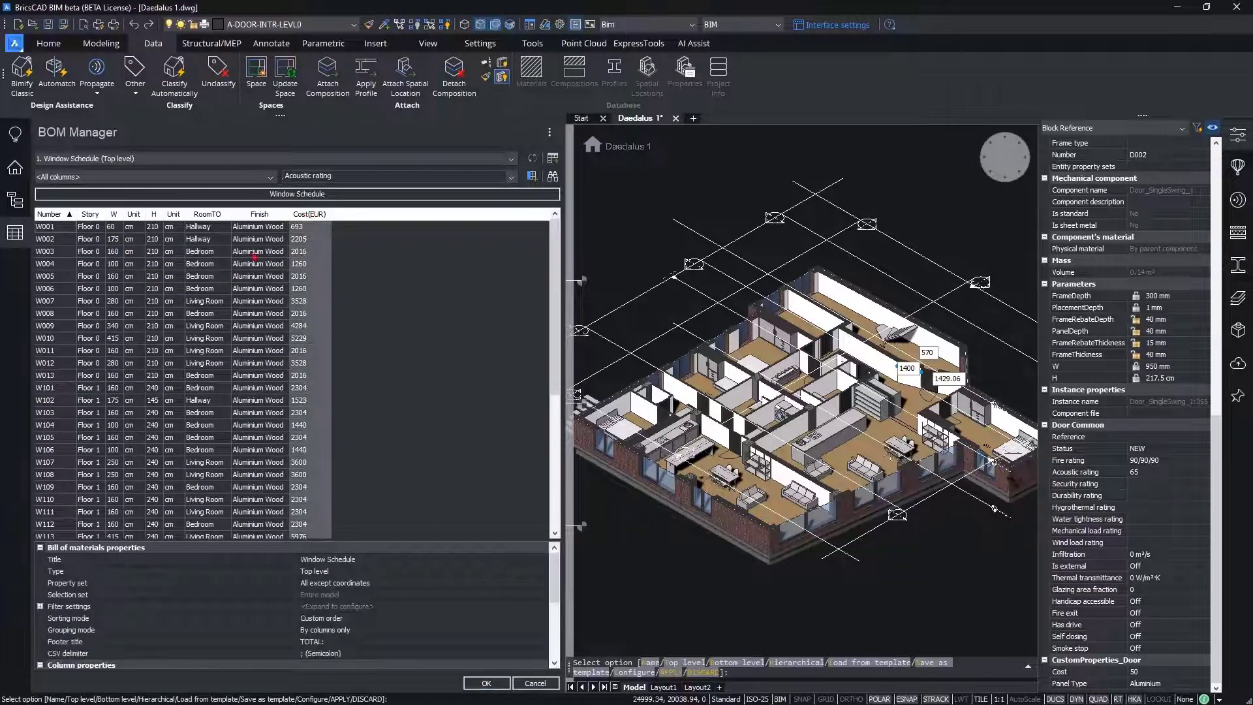
# Step: Locate individual windows in the model from their schedule rows, including W005, W007, W010, W013 and W105
pyautogui.click(67, 277)
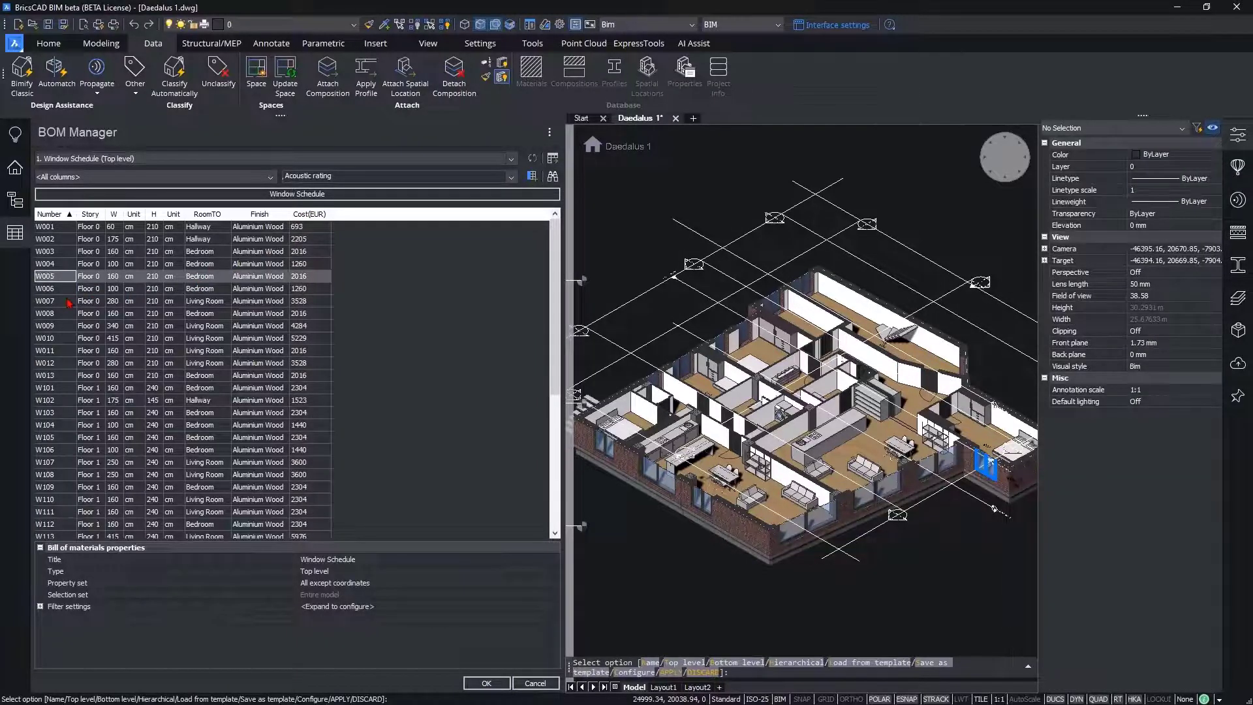
pyautogui.click(69, 302)
pyautogui.click(60, 339)
pyautogui.click(58, 375)
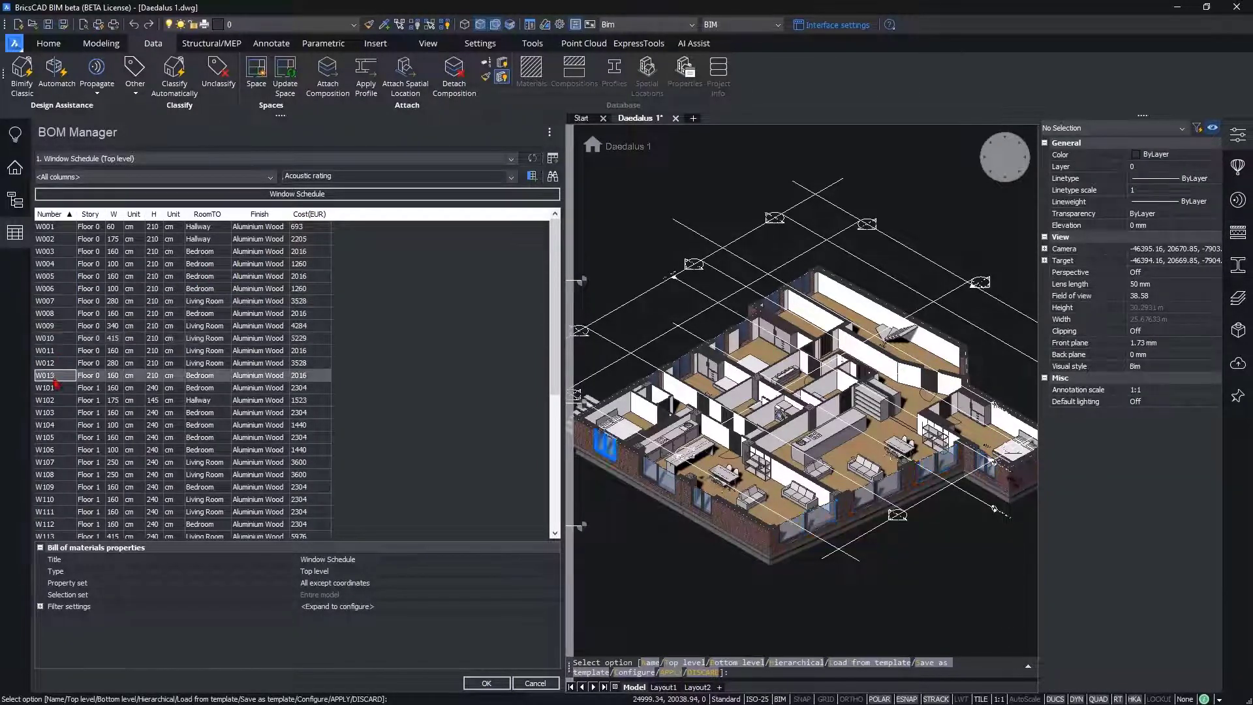
pyautogui.click(51, 435)
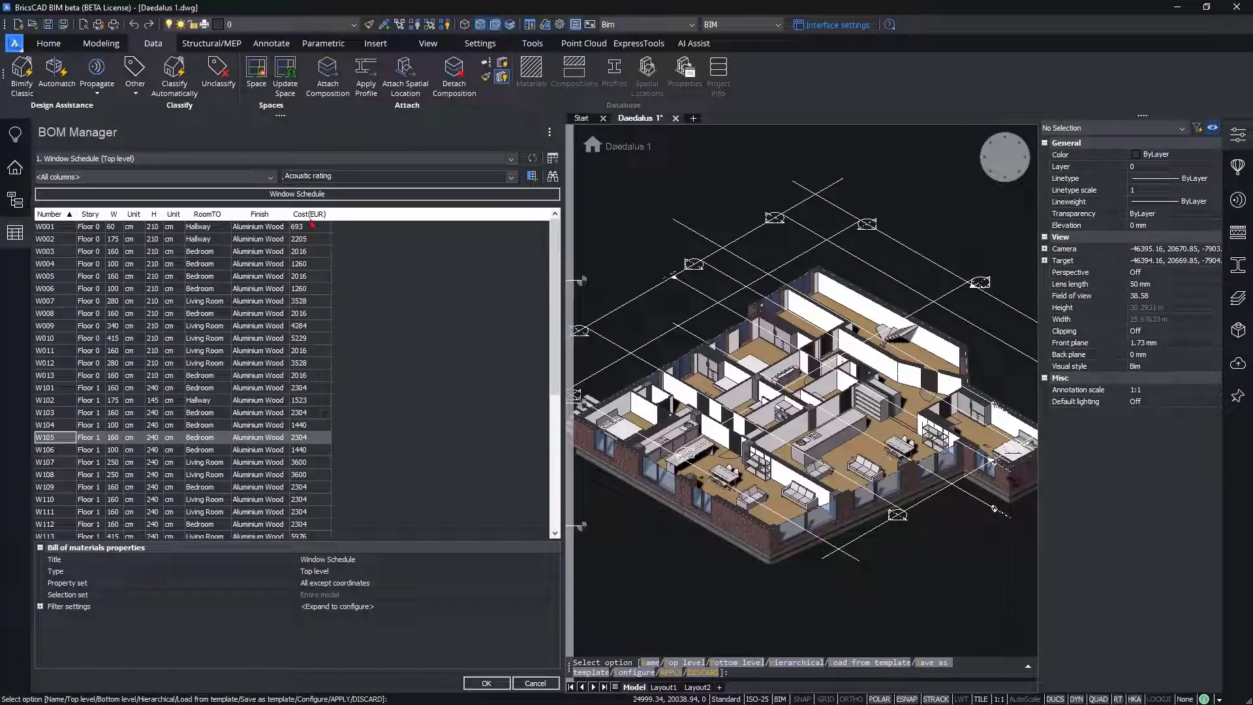
# Step: Add a Sum footer to the Cost(EUR) column of the window schedule and check the total row
pyautogui.click(314, 216)
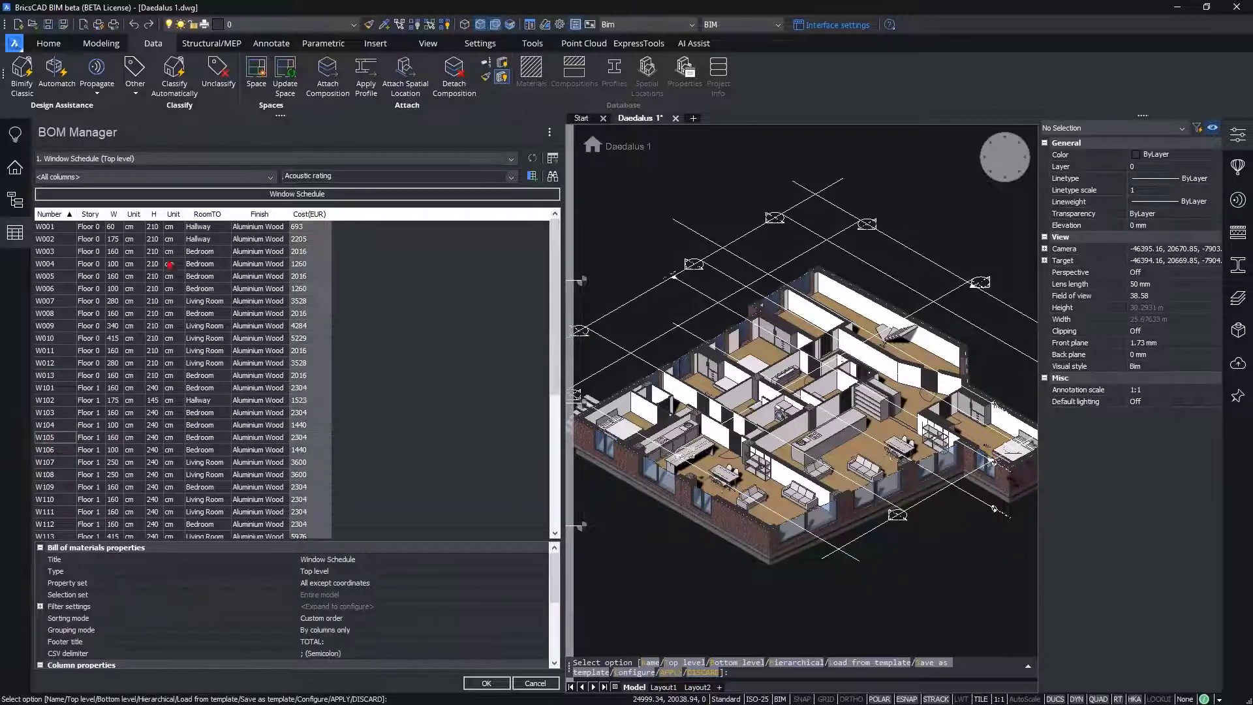
pyautogui.moveTo(557, 271)
pyautogui.mouseDown()
pyautogui.moveTo(557, 364)
pyautogui.moveTo(557, 273)
pyautogui.mouseUp()
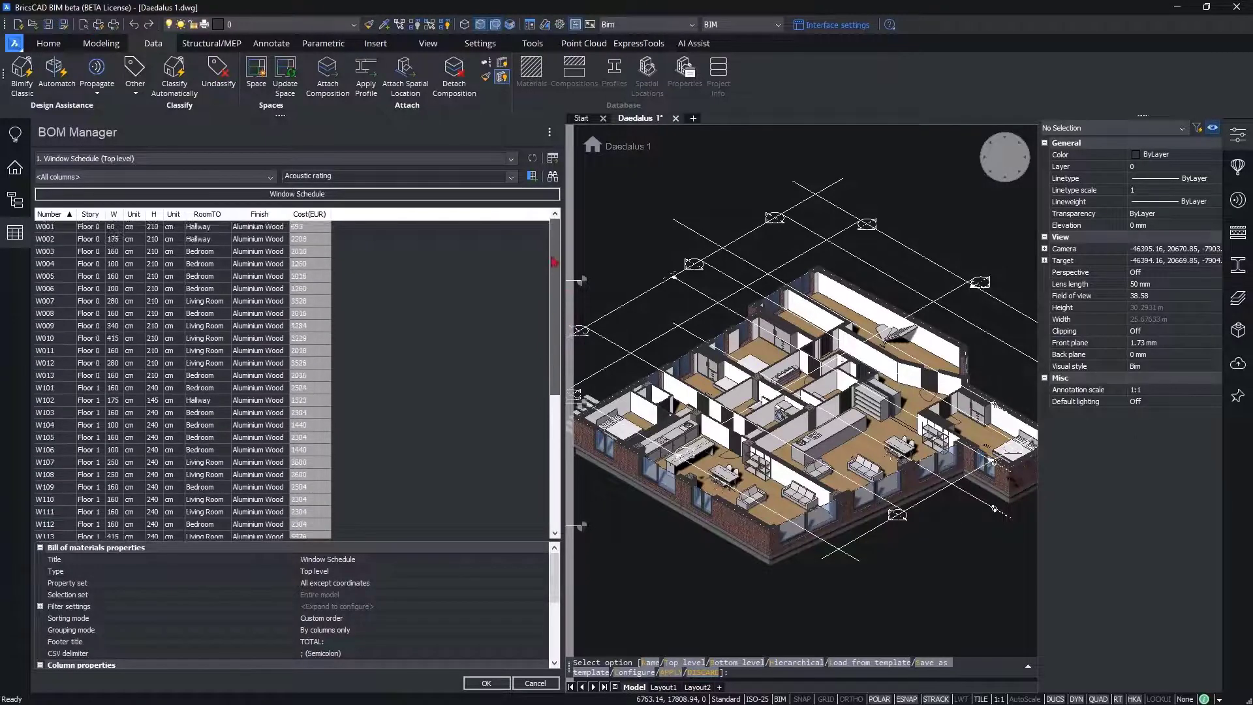
pyautogui.rightClick(315, 216)
pyautogui.moveTo(351, 261)
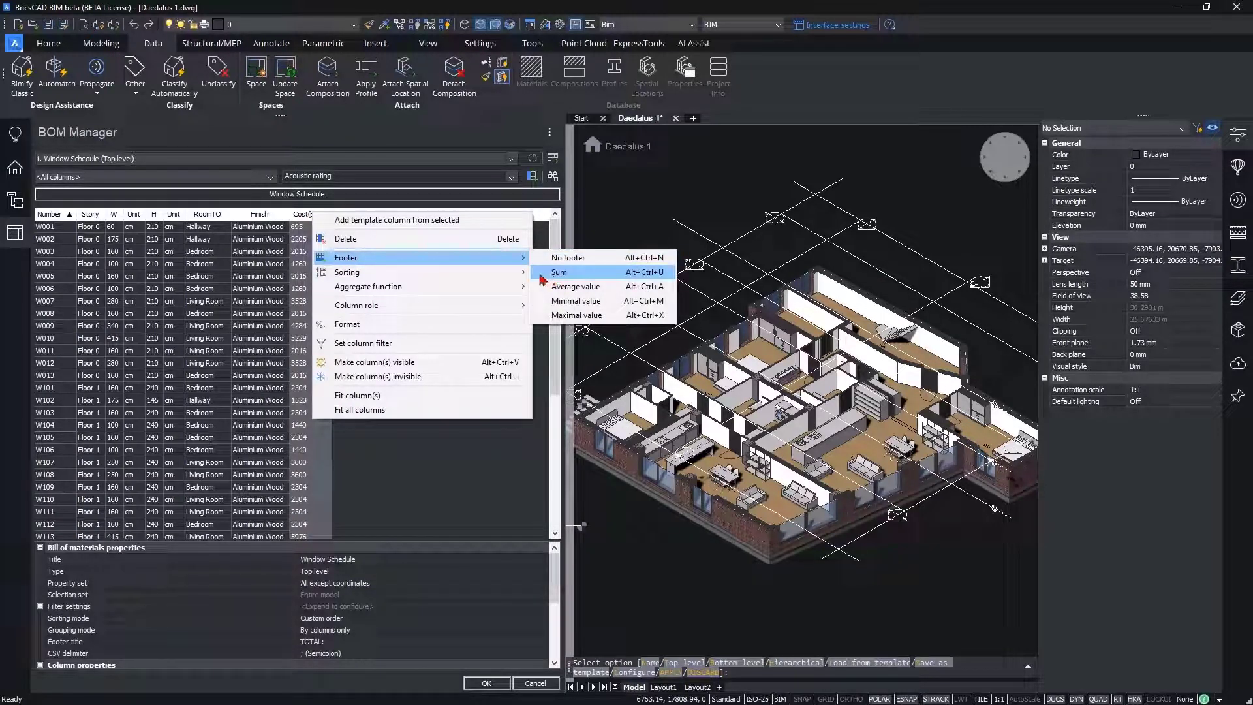
pyautogui.click(577, 277)
pyautogui.moveTo(554, 249); pyautogui.dragTo(554, 378)
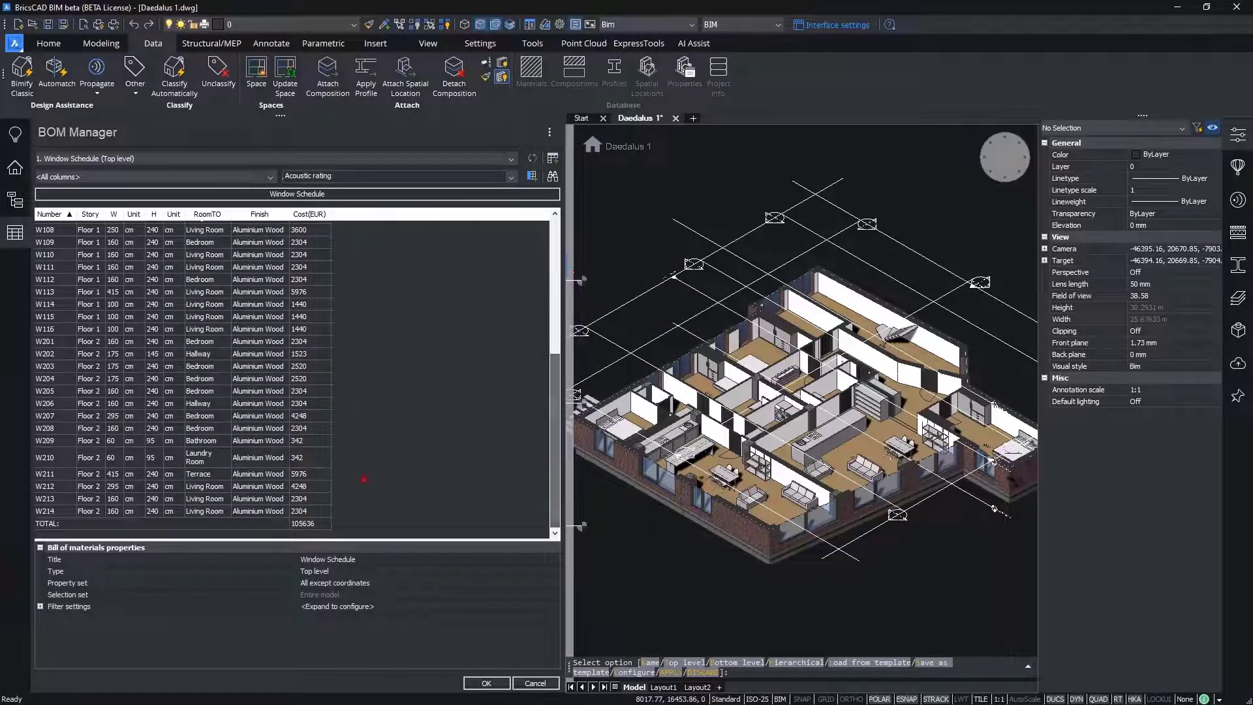
pyautogui.click(307, 522)
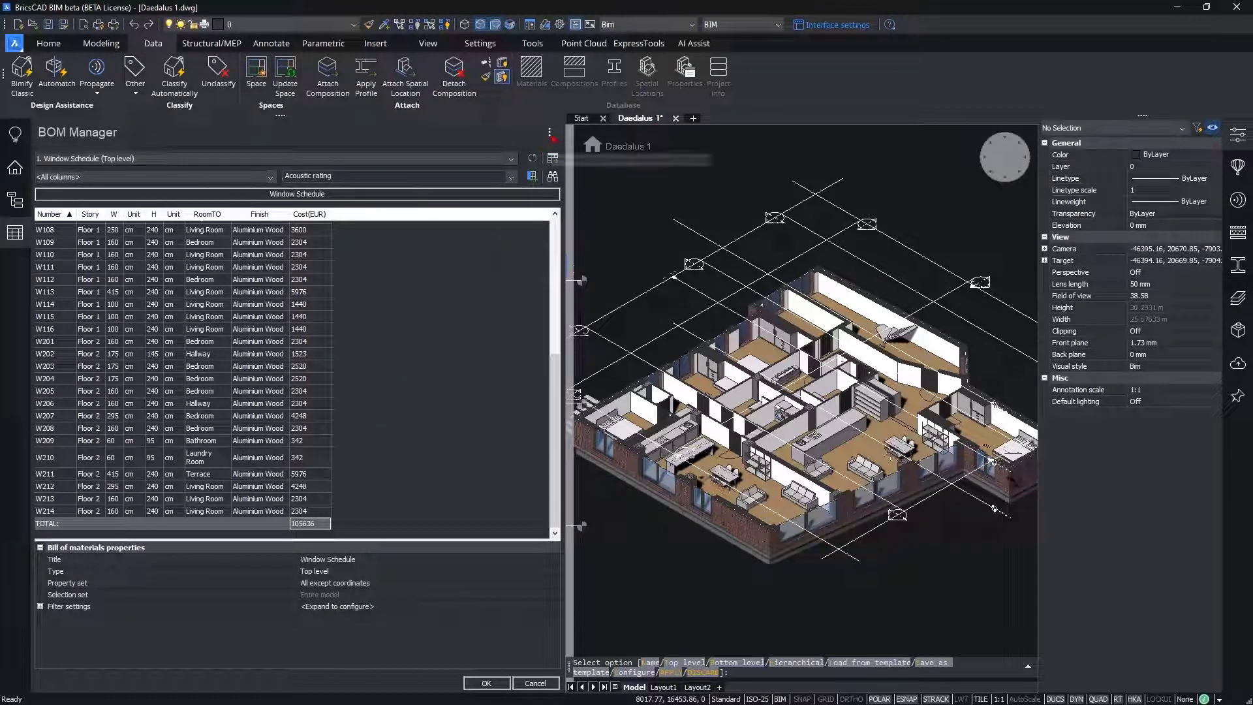
# Step: Insert a thumbnails column into the window schedule and check the W002 and W003 rows
pyautogui.click(549, 133)
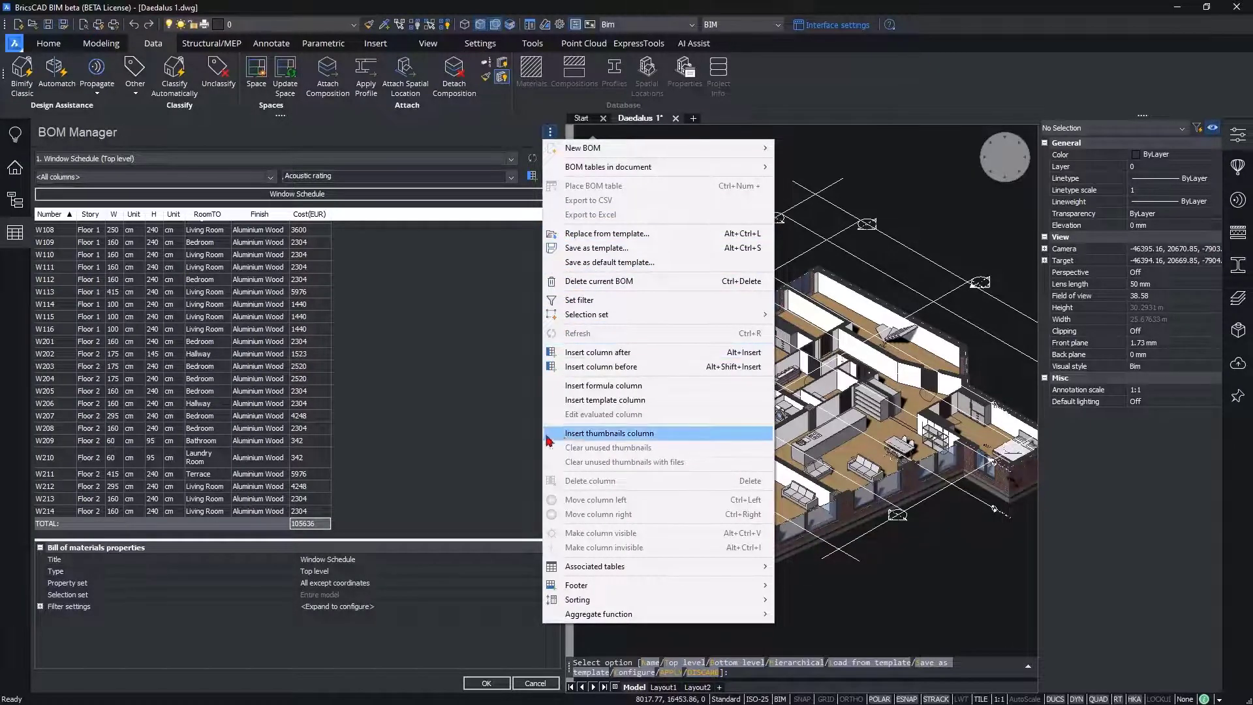
pyautogui.click(659, 434)
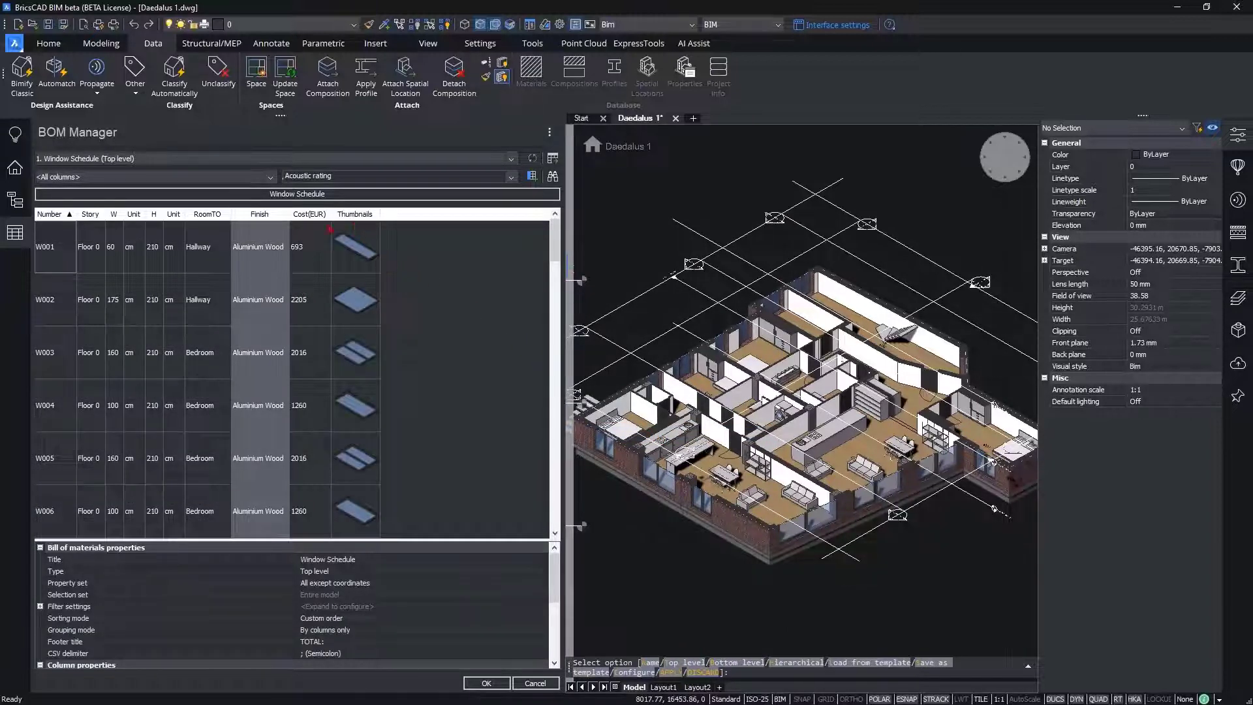
pyautogui.click(157, 312)
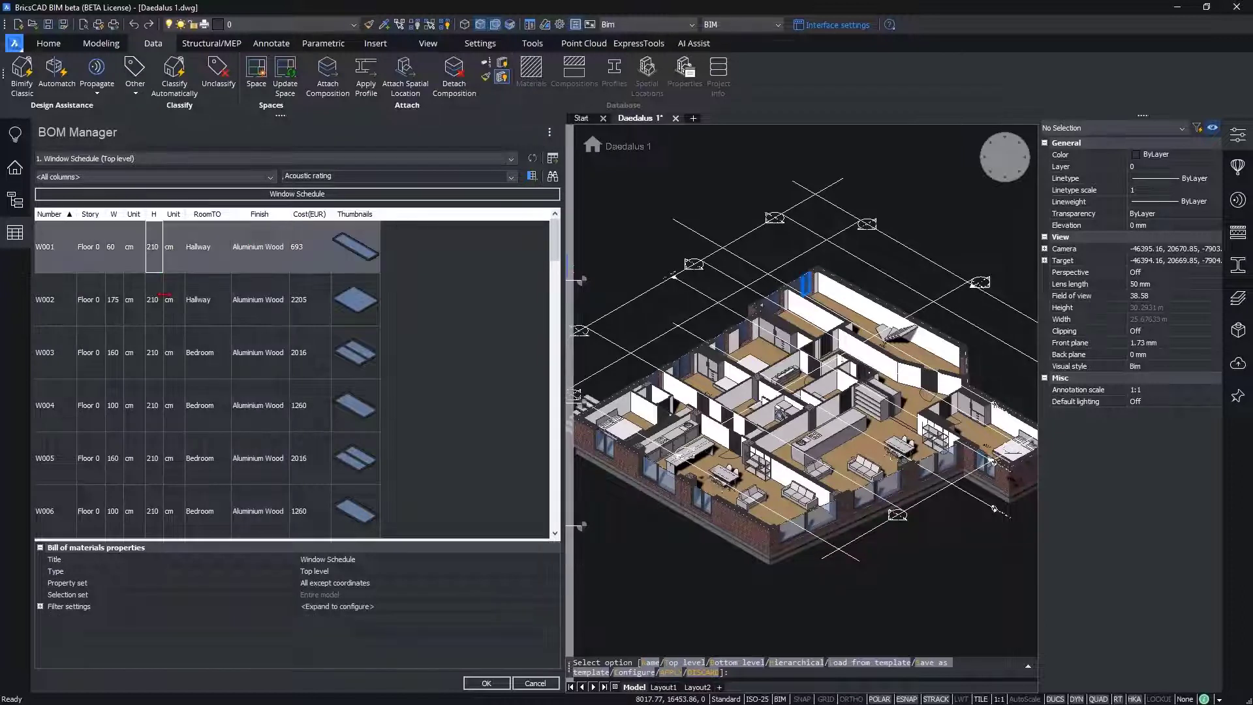
pyautogui.click(157, 352)
# Step: Set the Thumbnails column's view type to Front view and apply the window schedule
pyautogui.click(357, 215)
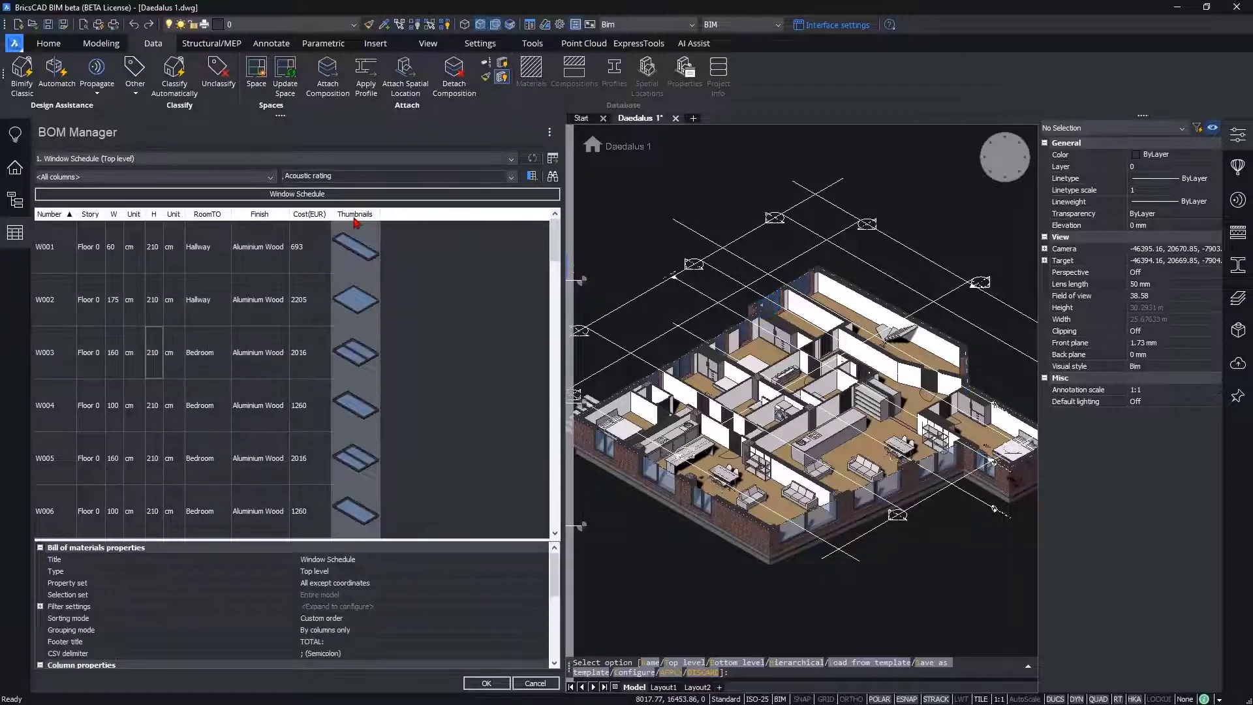
pyautogui.moveTo(550, 578); pyautogui.dragTo(554, 617)
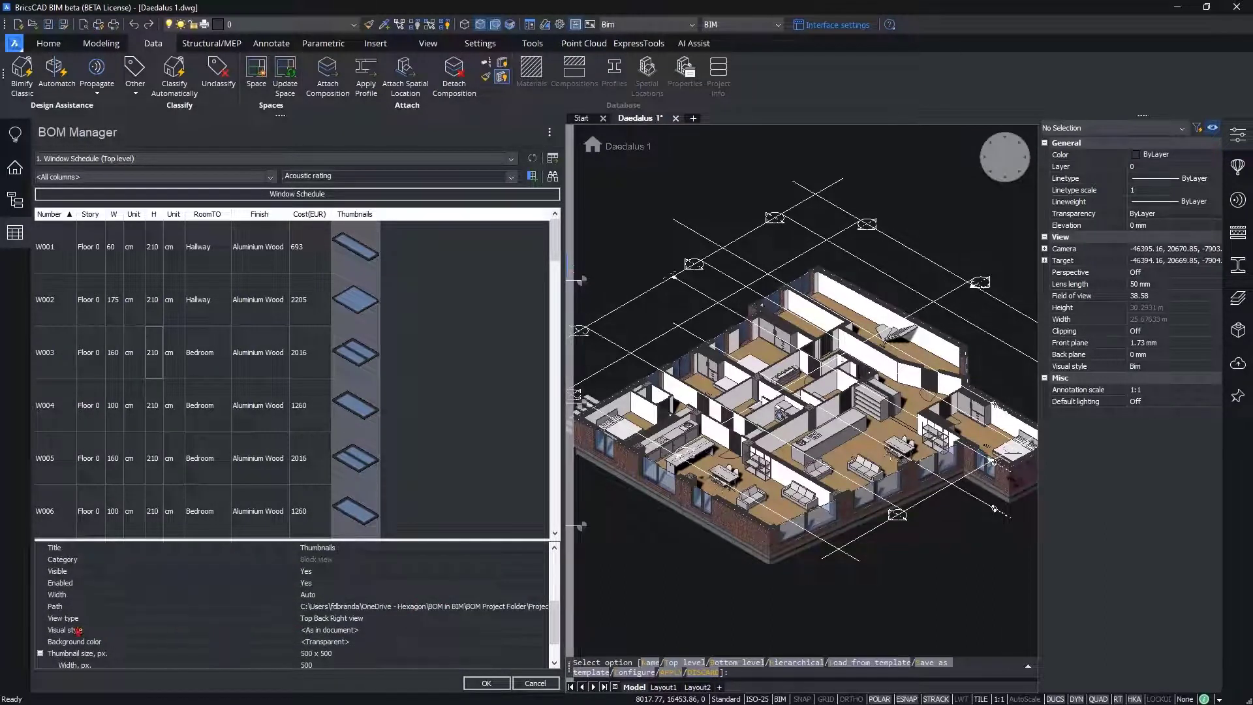
pyautogui.click(312, 620)
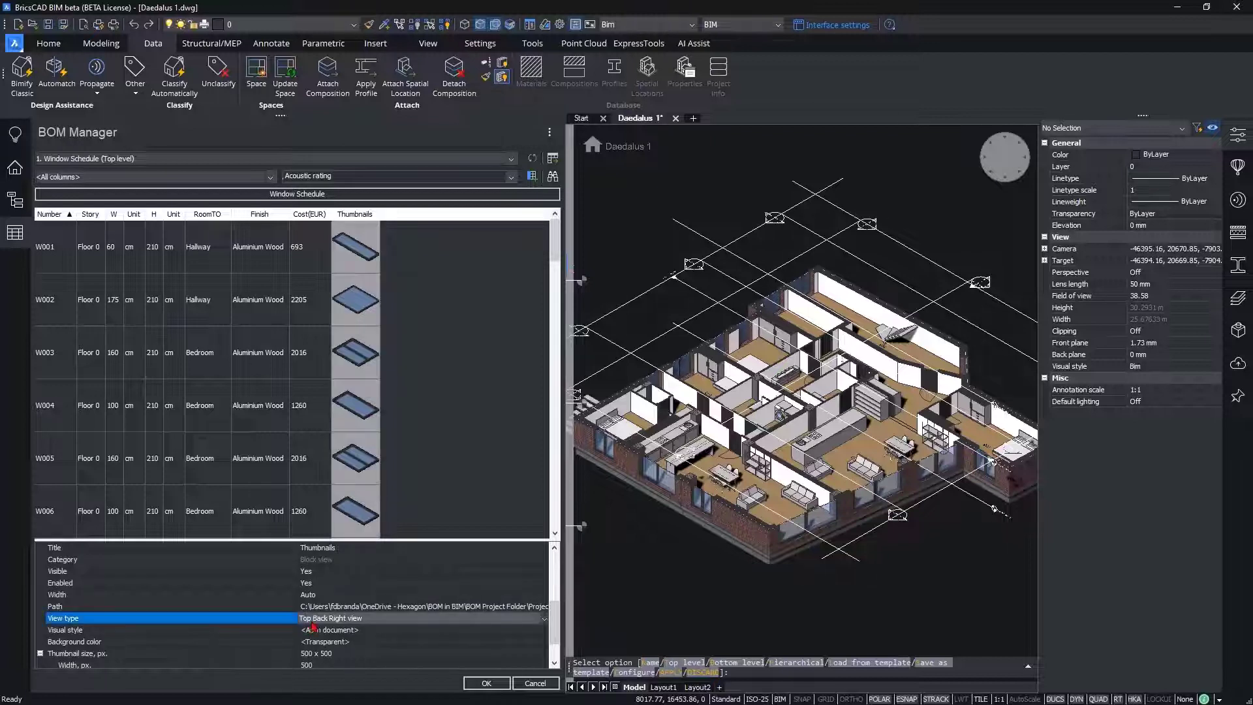
pyautogui.click(347, 620)
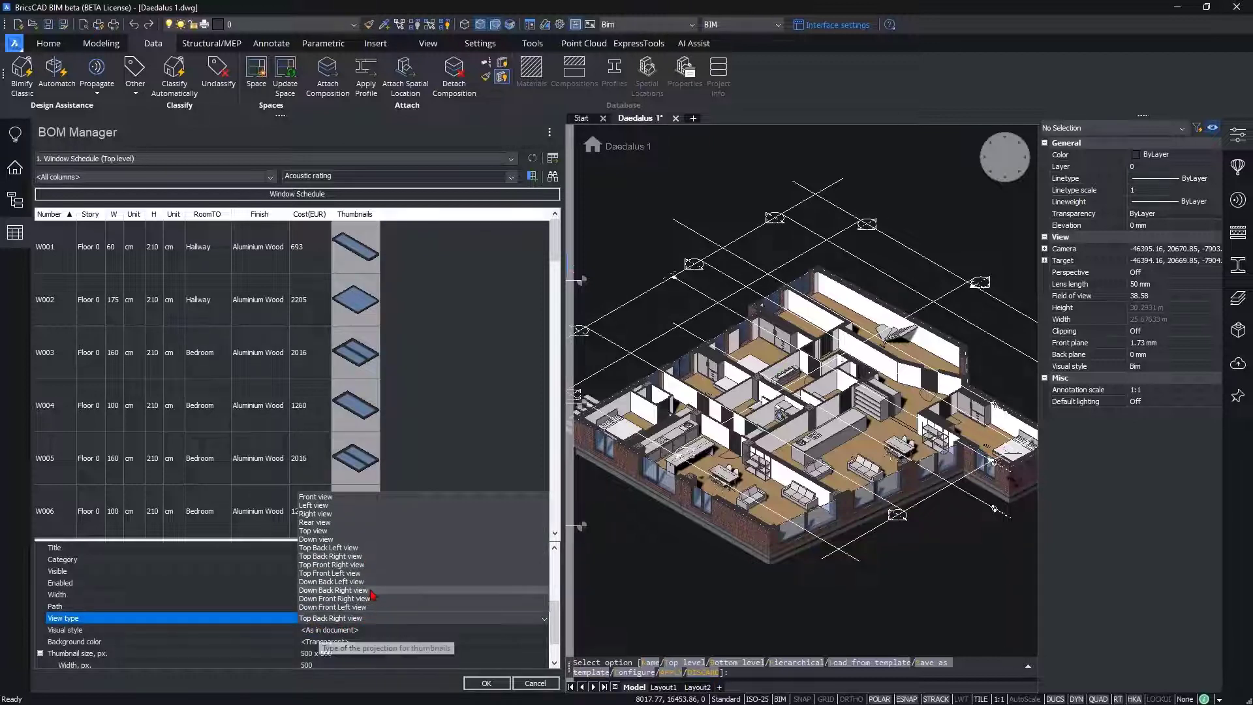
pyautogui.click(315, 497)
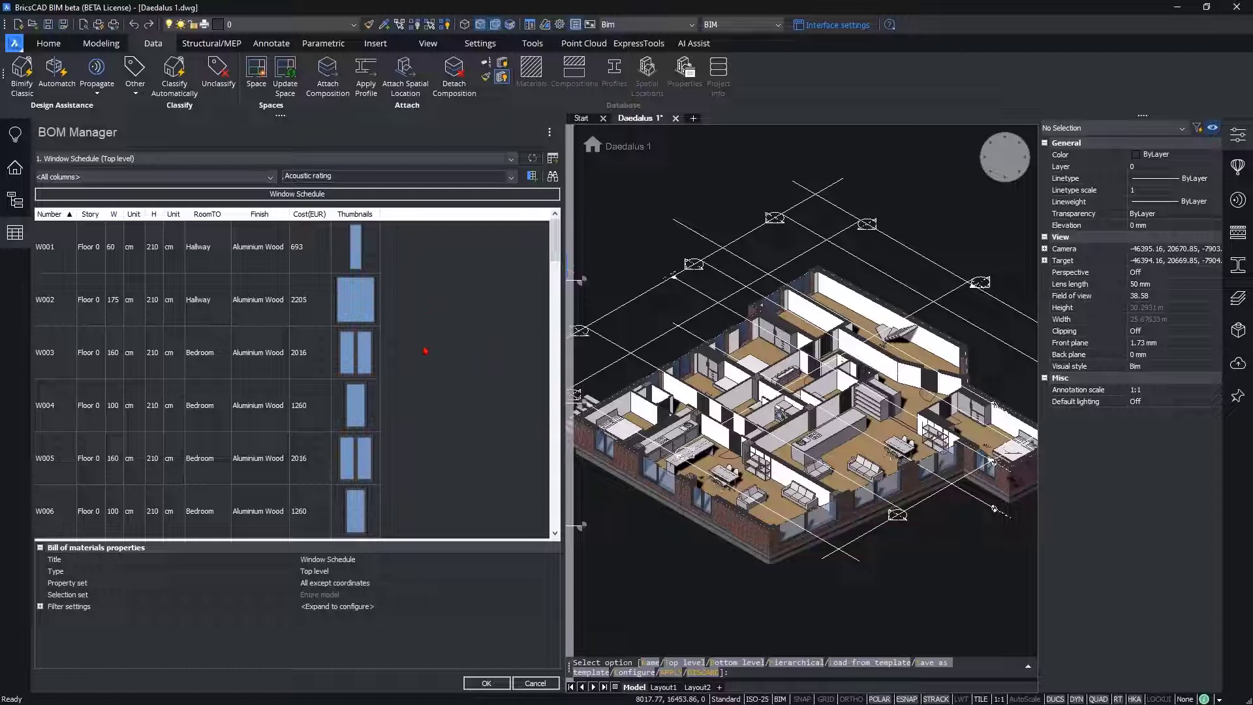
pyautogui.click(486, 682)
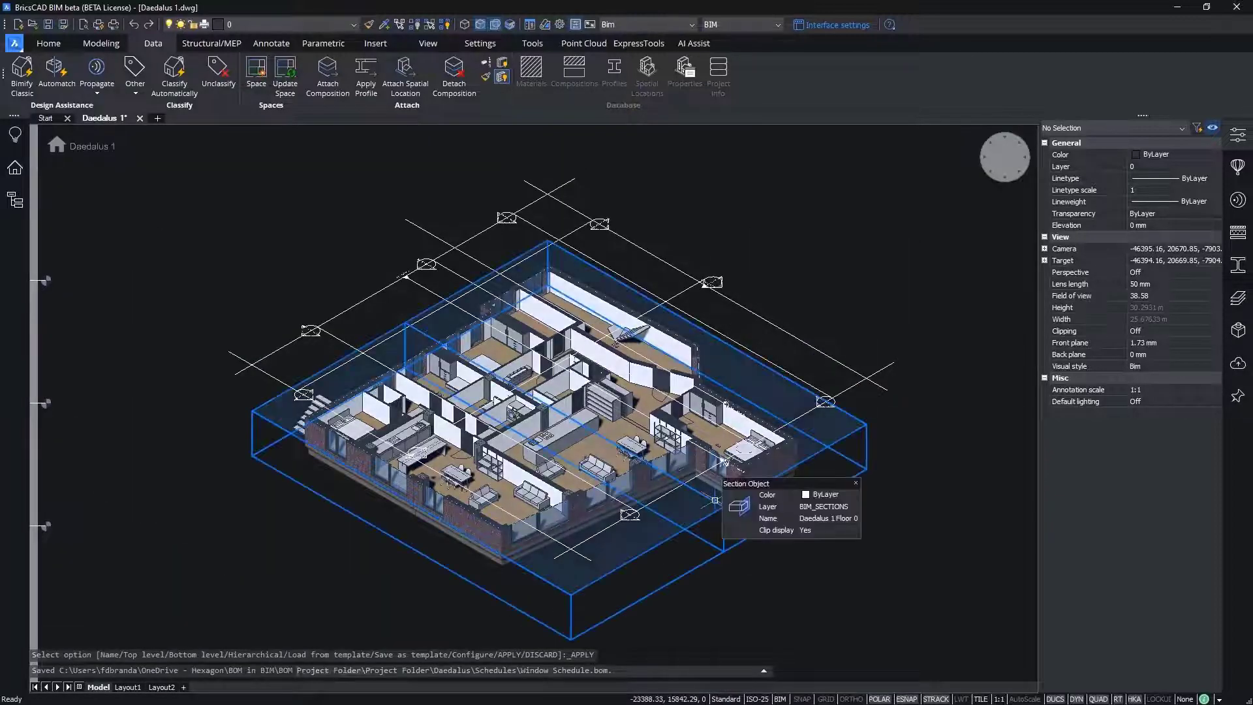
# Step: Turn off clip display for the Daedalus 1 Floor 0 section and view the whole building from the side with the outside stairs
pyautogui.doubleClick(712, 500)
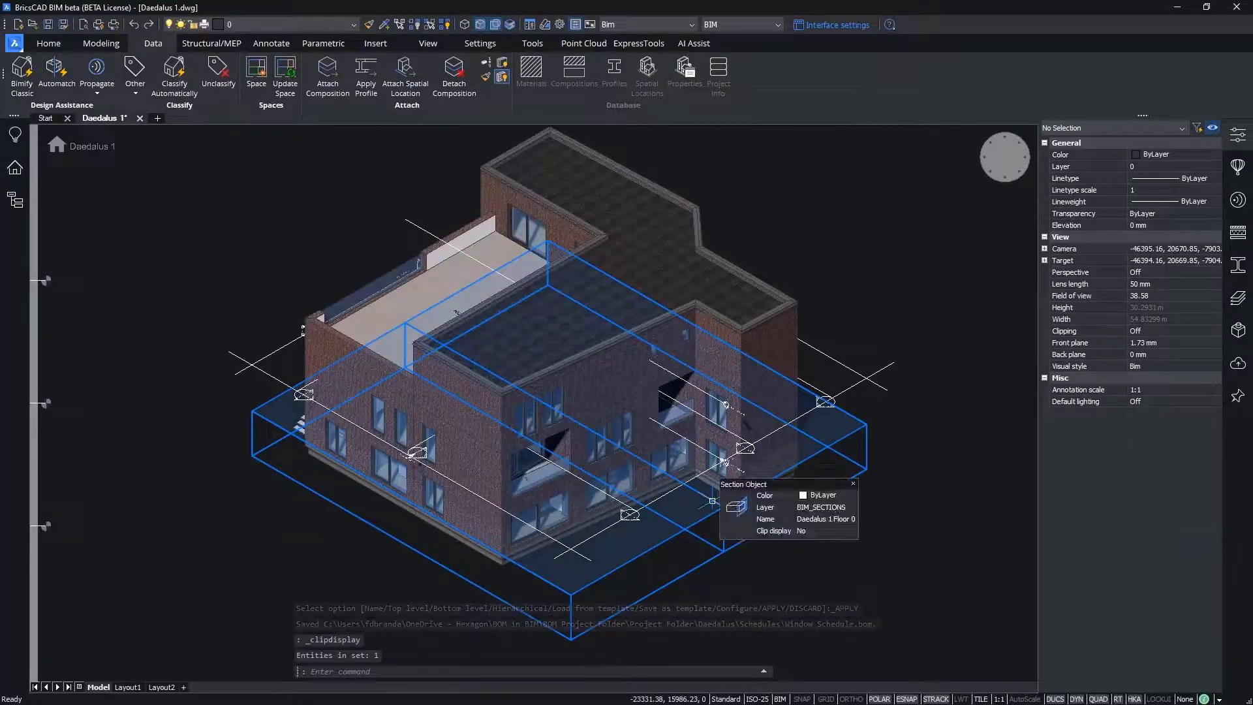
pyautogui.moveTo(840, 447); pyautogui.dragTo(873, 467, button='middle')
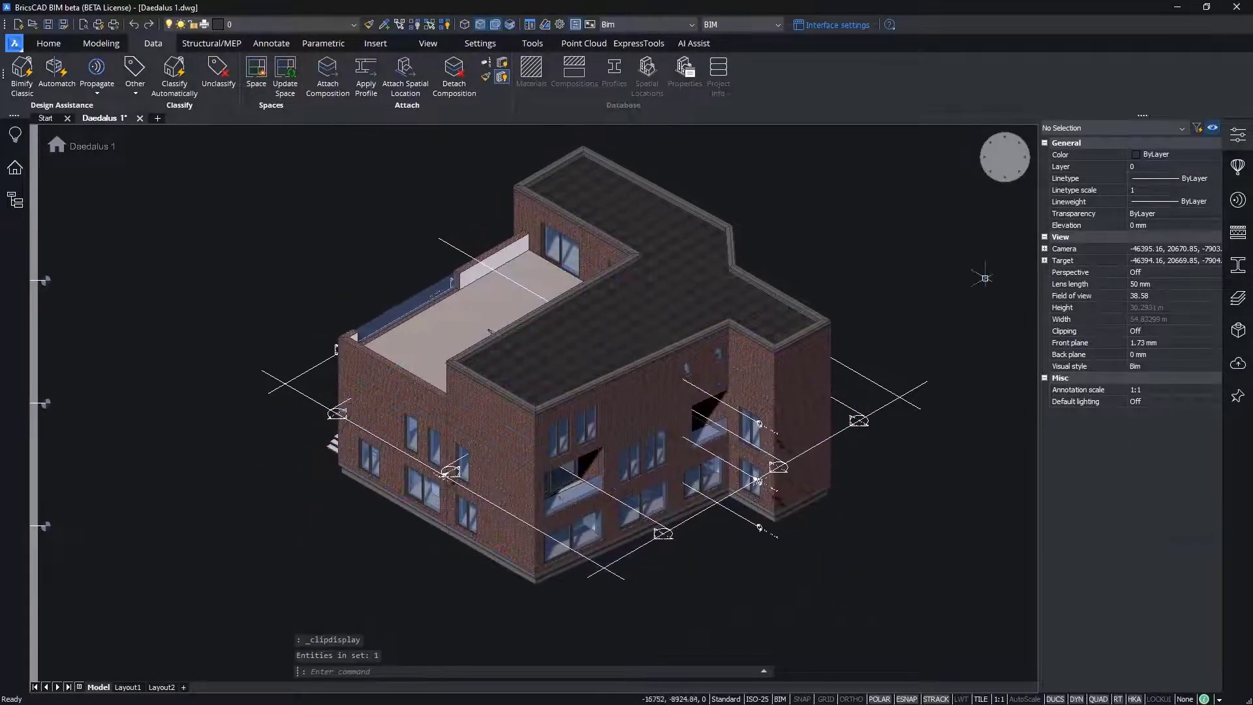
pyautogui.click(1020, 141)
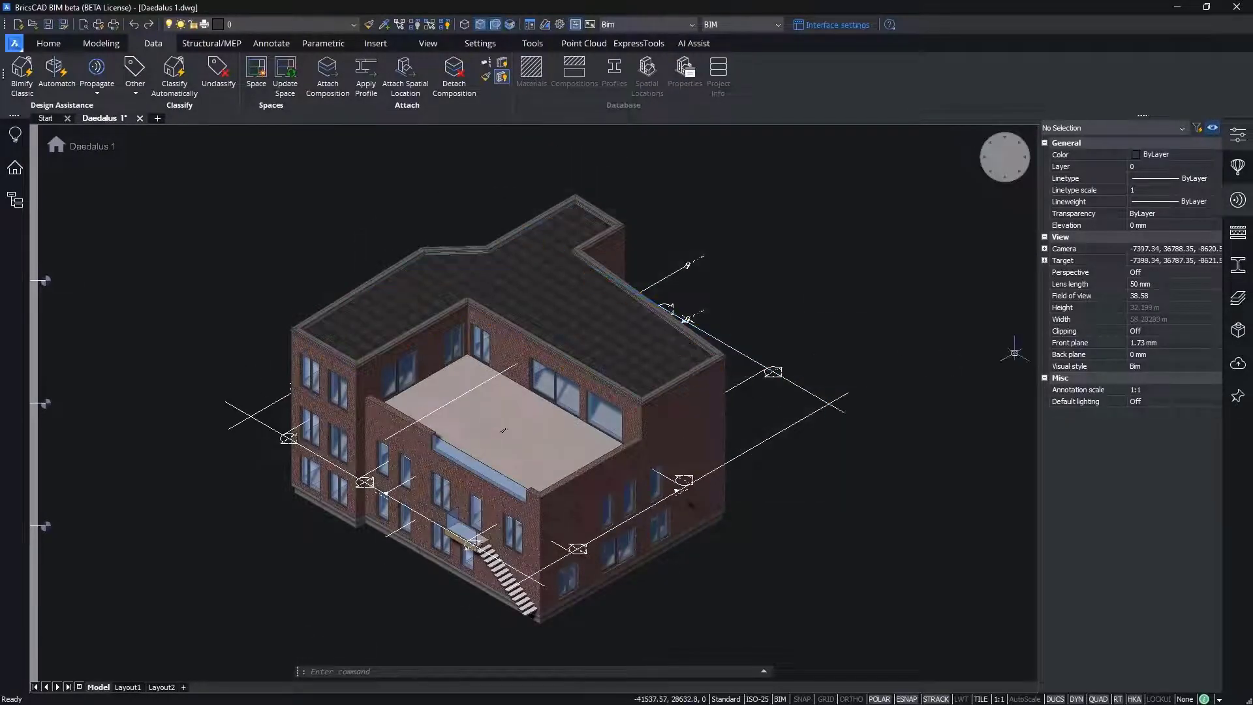
# Step: Open Material List.bom from the project's Schedules folder for editing and inspect its Name and Density columns
pyautogui.click(15, 168)
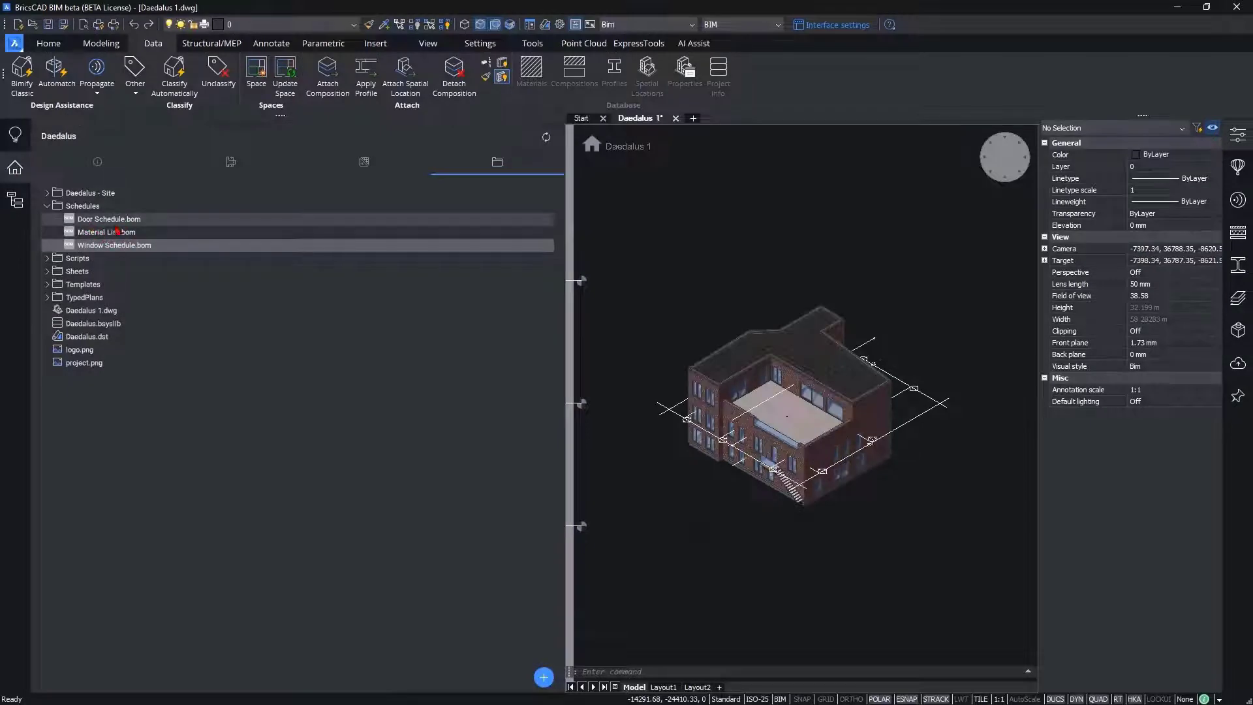
pyautogui.doubleClick(140, 231)
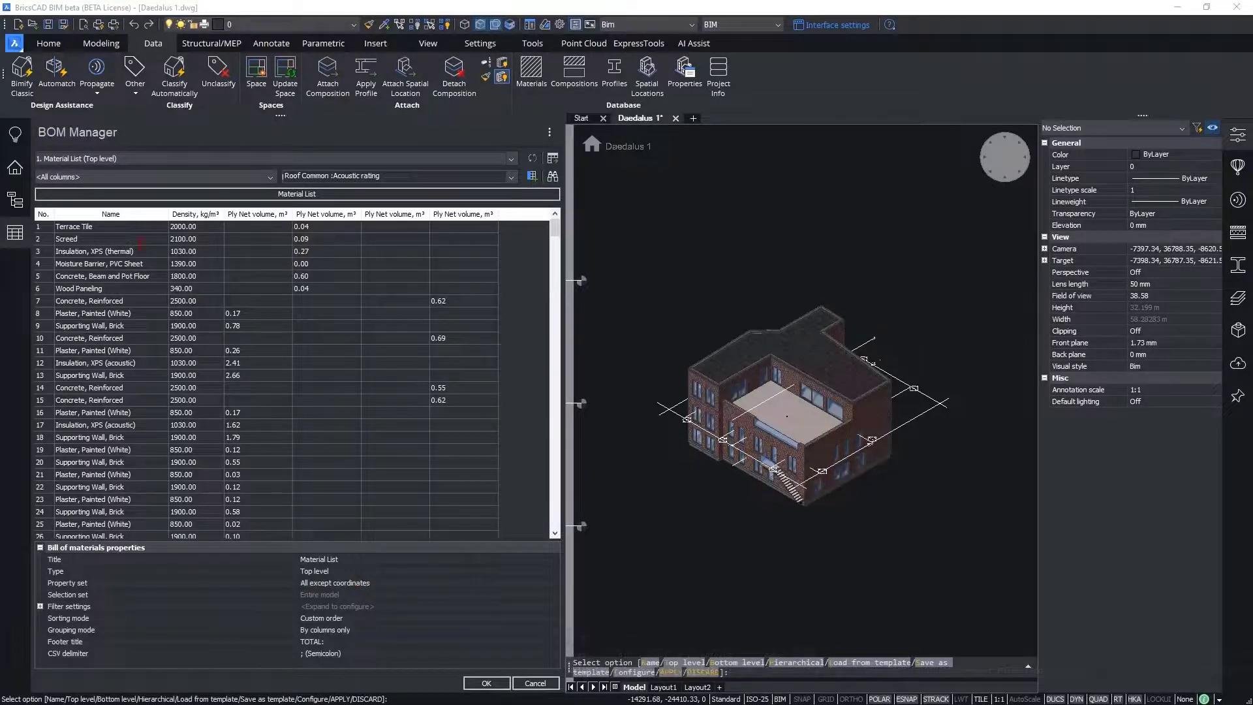
pyautogui.click(122, 216)
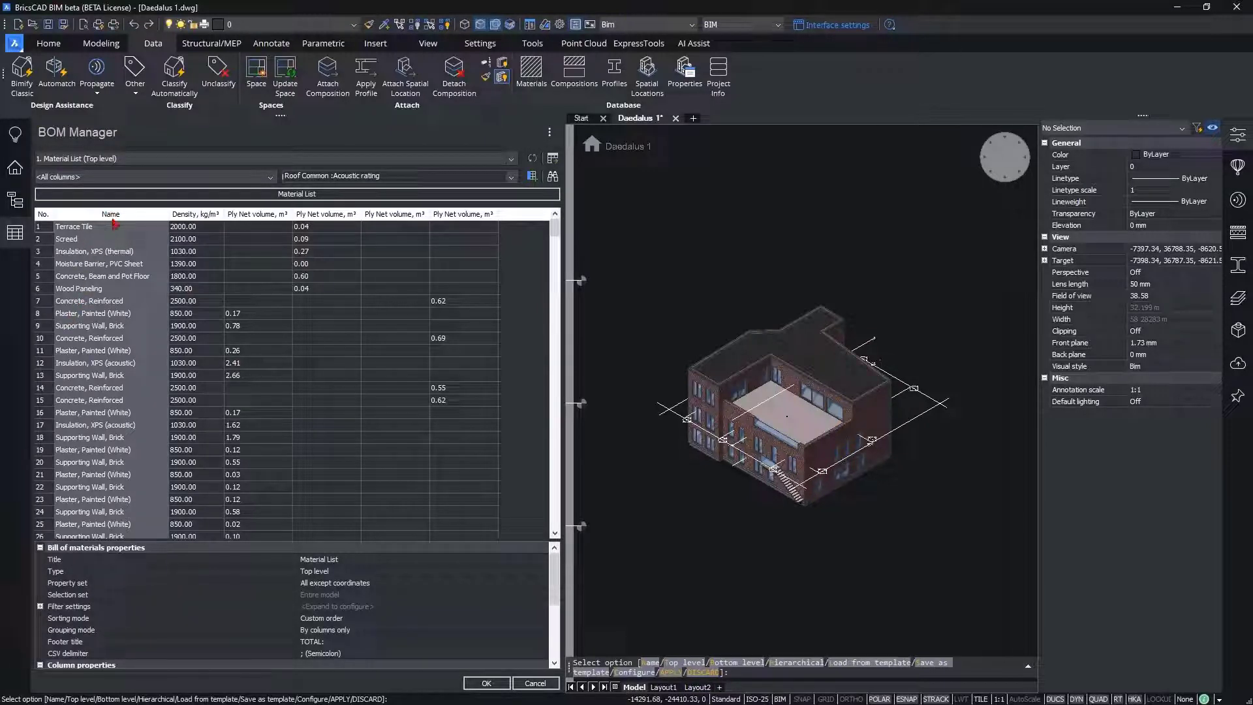
pyautogui.click(116, 252)
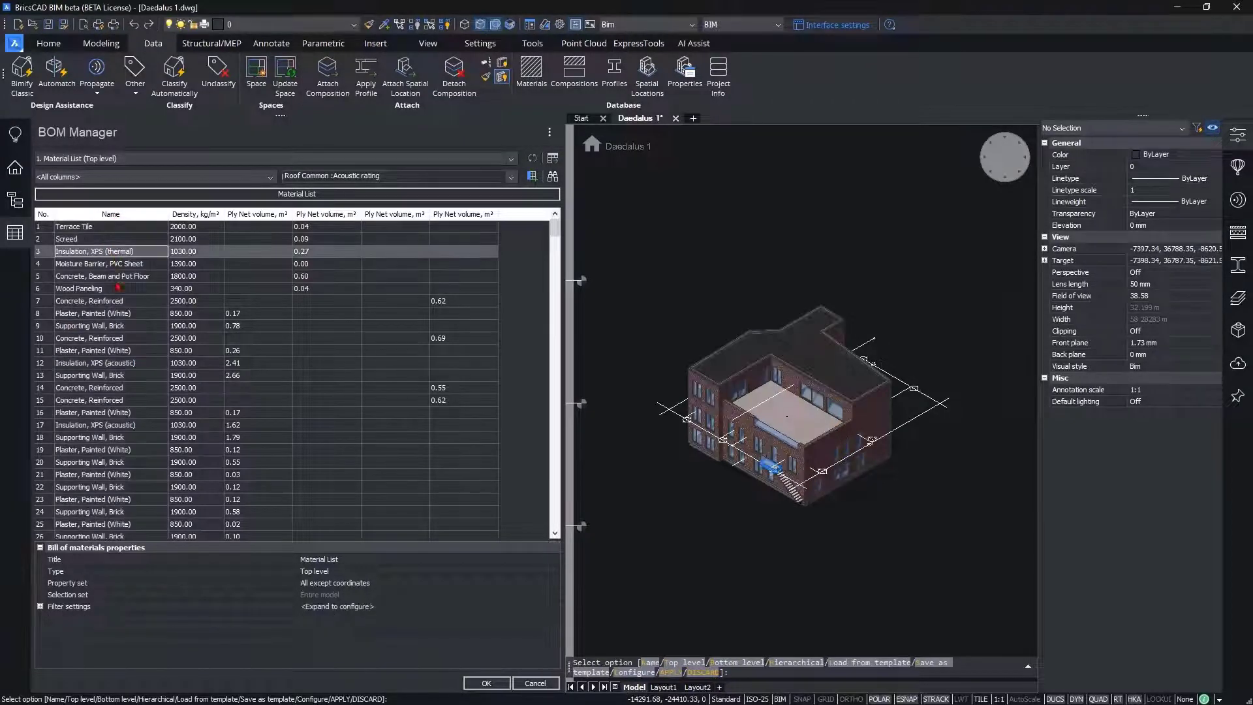
pyautogui.click(119, 287)
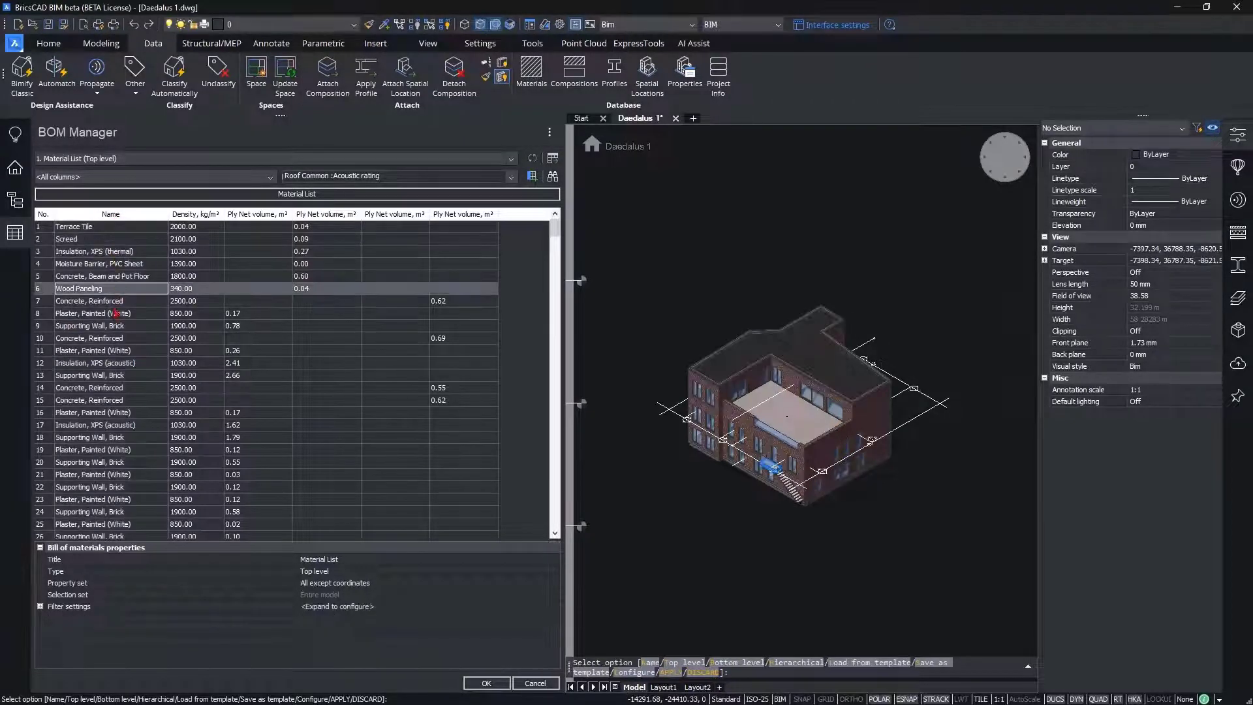
pyautogui.click(203, 215)
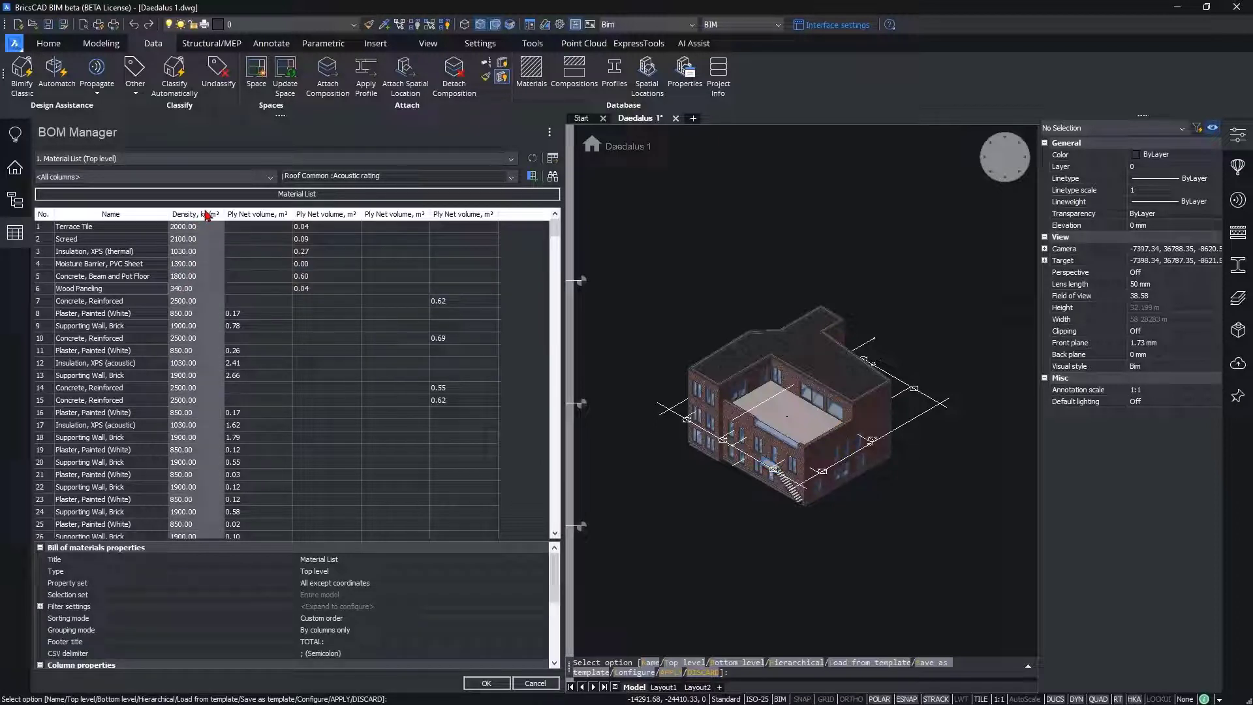
# Step: Create a template column from the four Ply Net volume columns, title it Ply Net Volume and enlarge the template editor
pyautogui.click(257, 215)
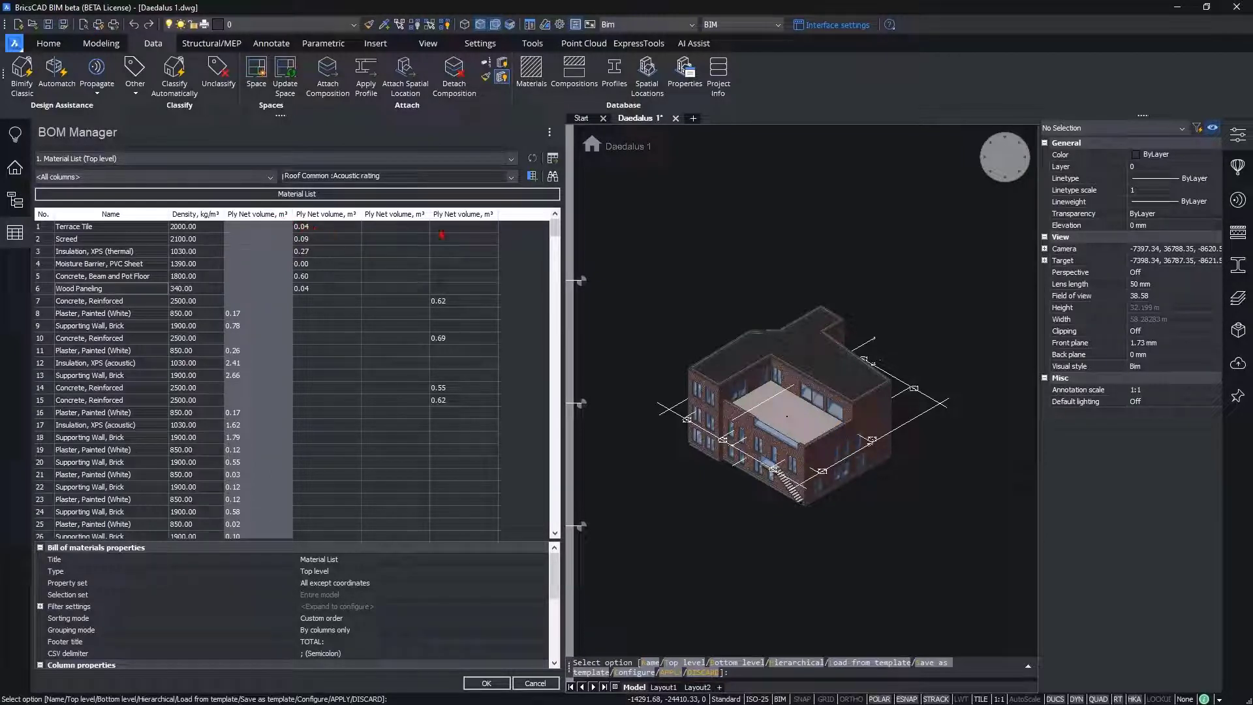
pyautogui.keyDown('shift'); pyautogui.click(461, 214); pyautogui.keyUp('shift')
pyautogui.rightClick(461, 219)
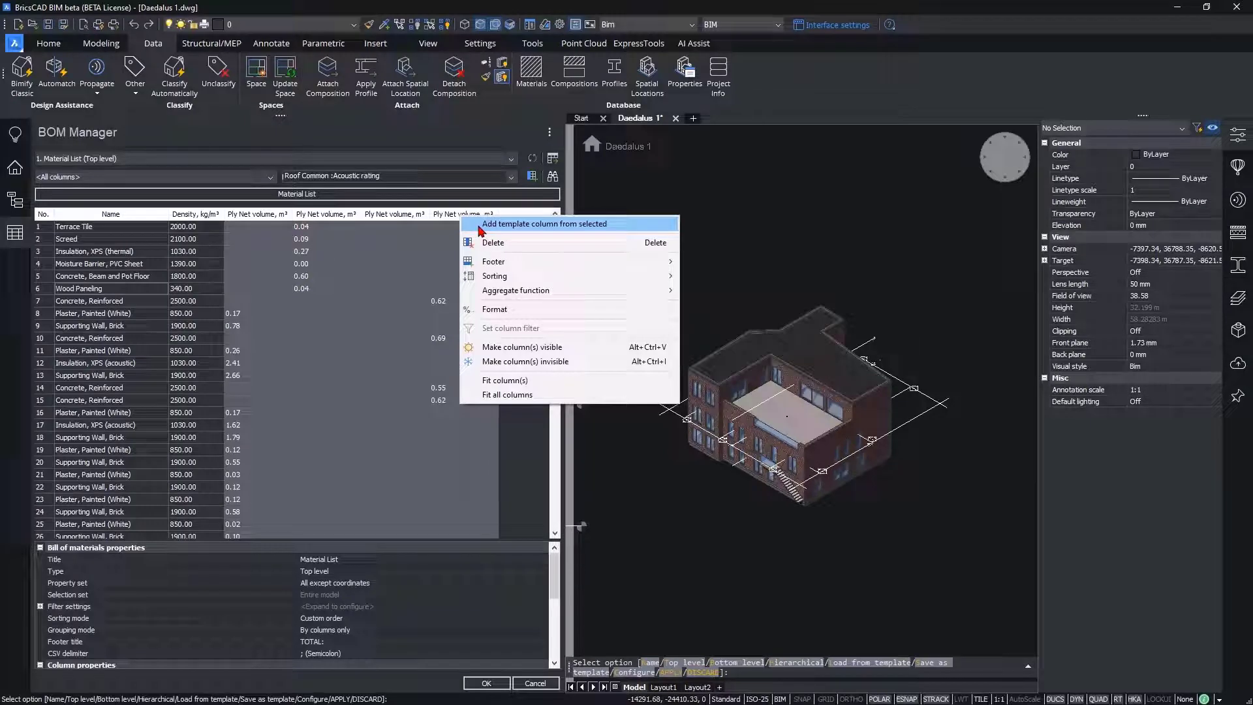
pyautogui.click(479, 226)
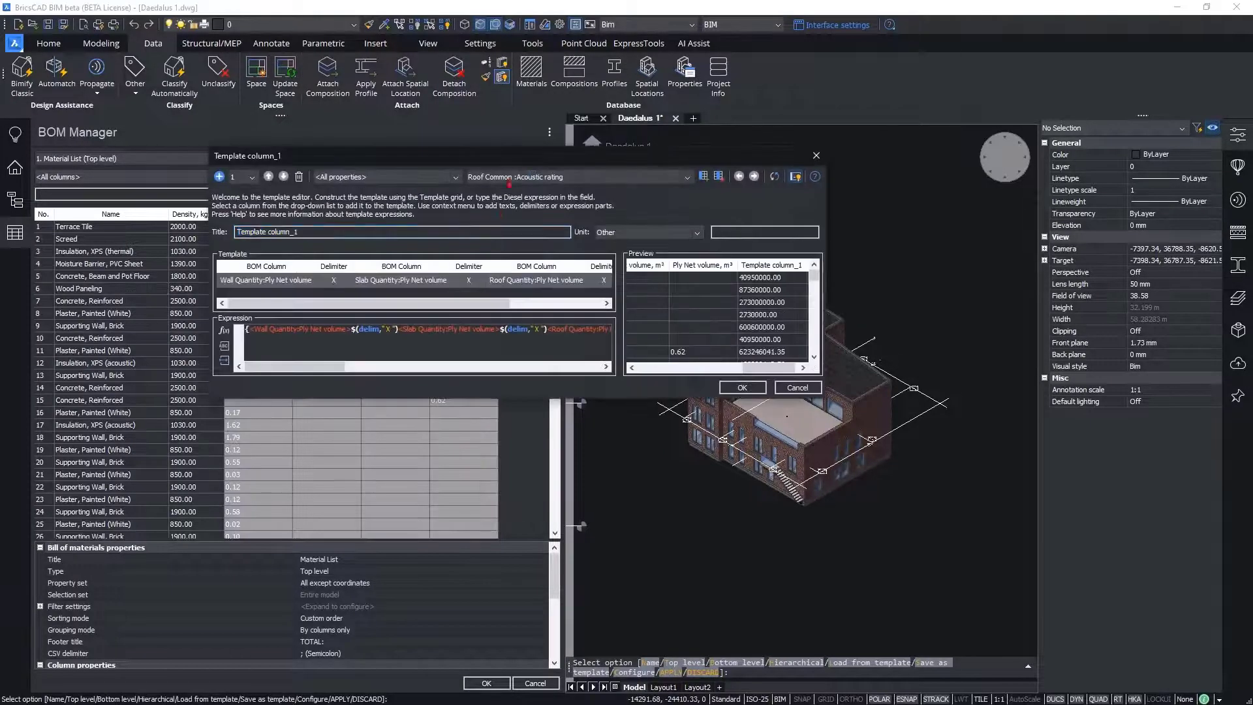
pyautogui.moveTo(291, 213); pyautogui.dragTo(205, 215)
pyautogui.write('Ply Net VOlume')
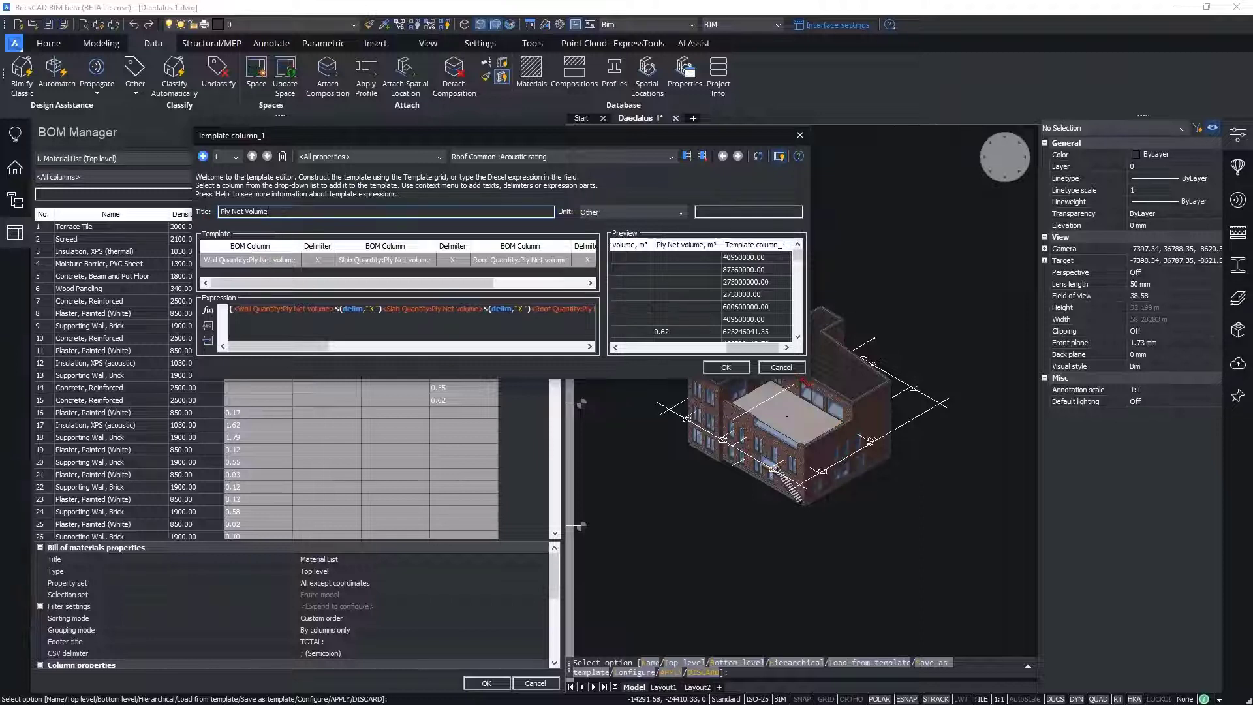
pyautogui.moveTo(807, 380); pyautogui.dragTo(1095, 477)
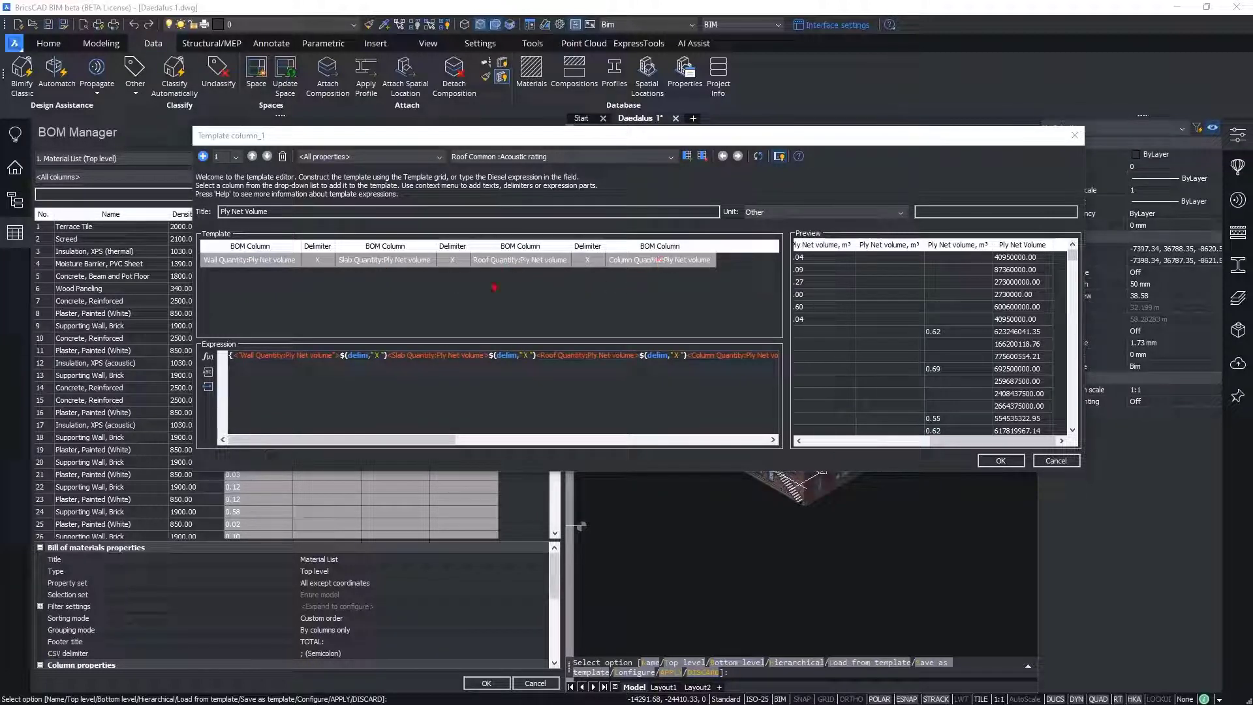
# Step: Set the target unit of the template's wall, slab, roof and column volumes to m³ and accept the template column
pyautogui.rightClick(262, 263)
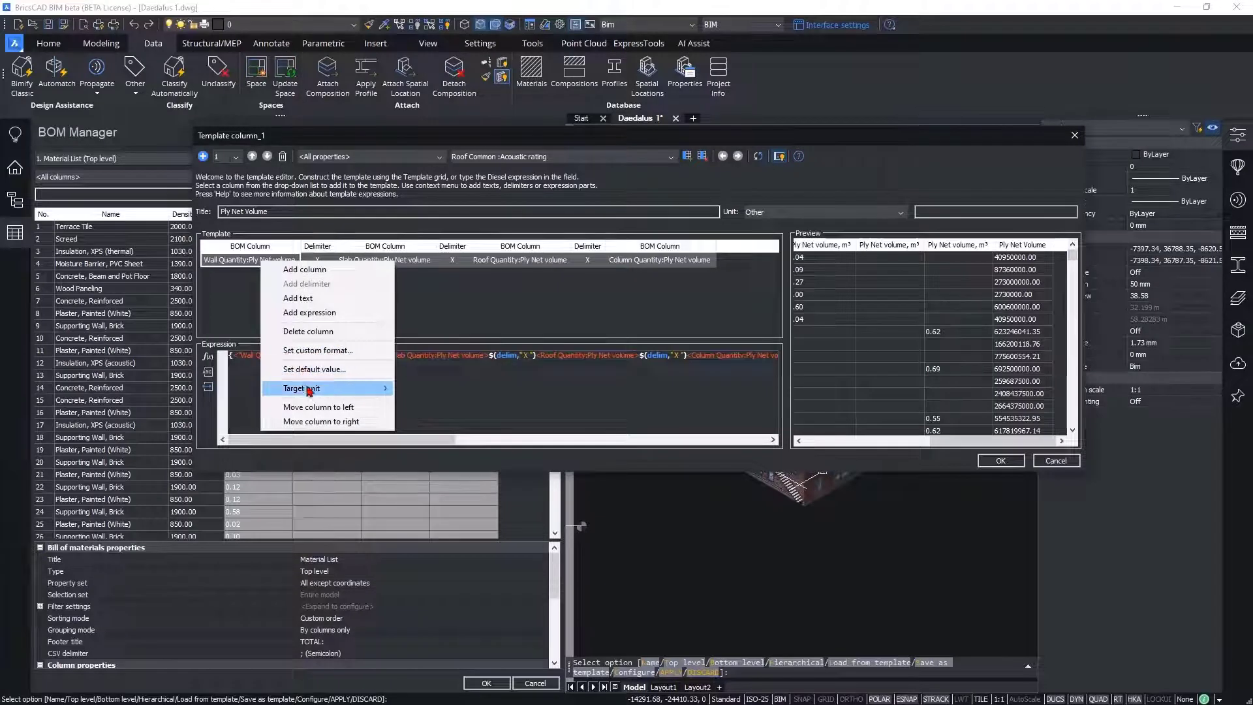
pyautogui.moveTo(311, 390)
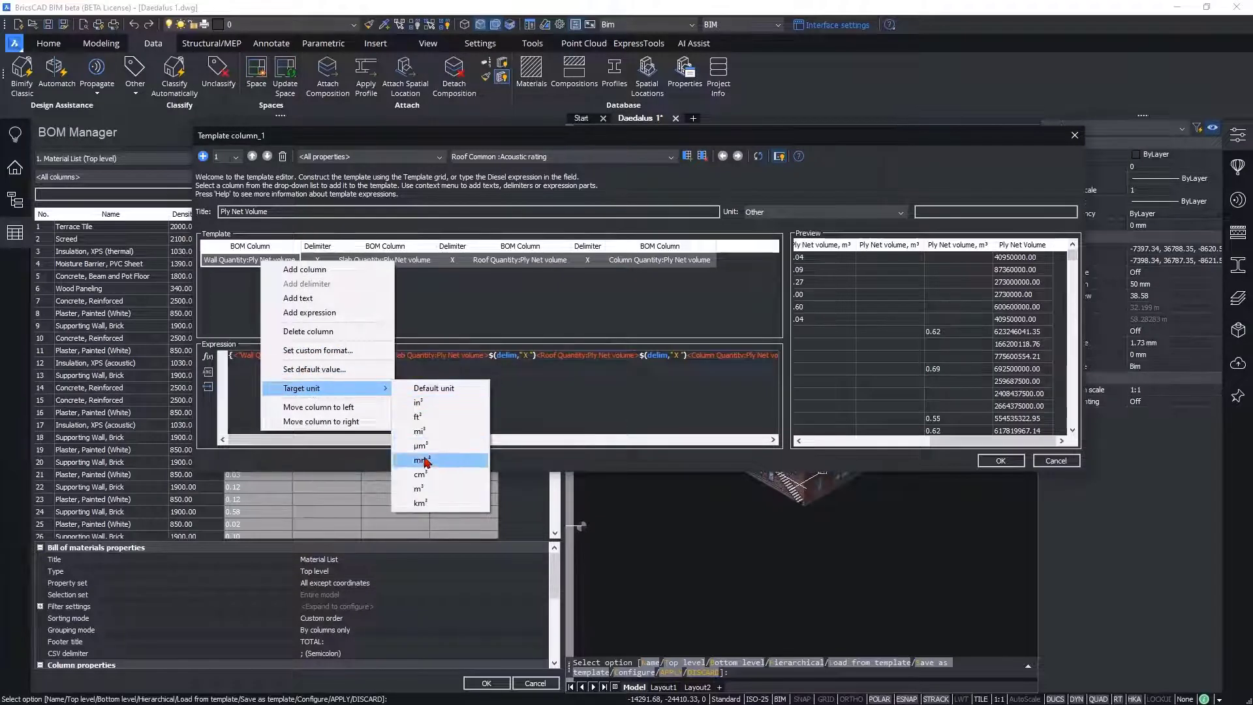
pyautogui.click(428, 490)
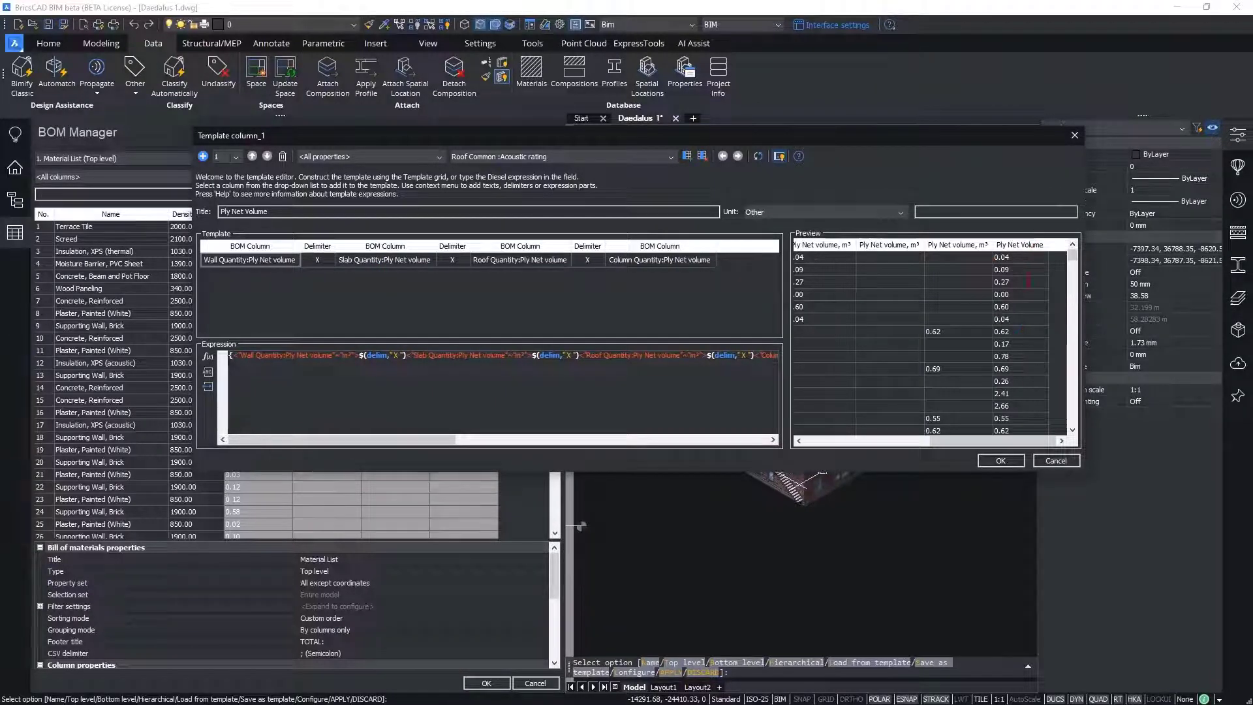
pyautogui.click(1001, 460)
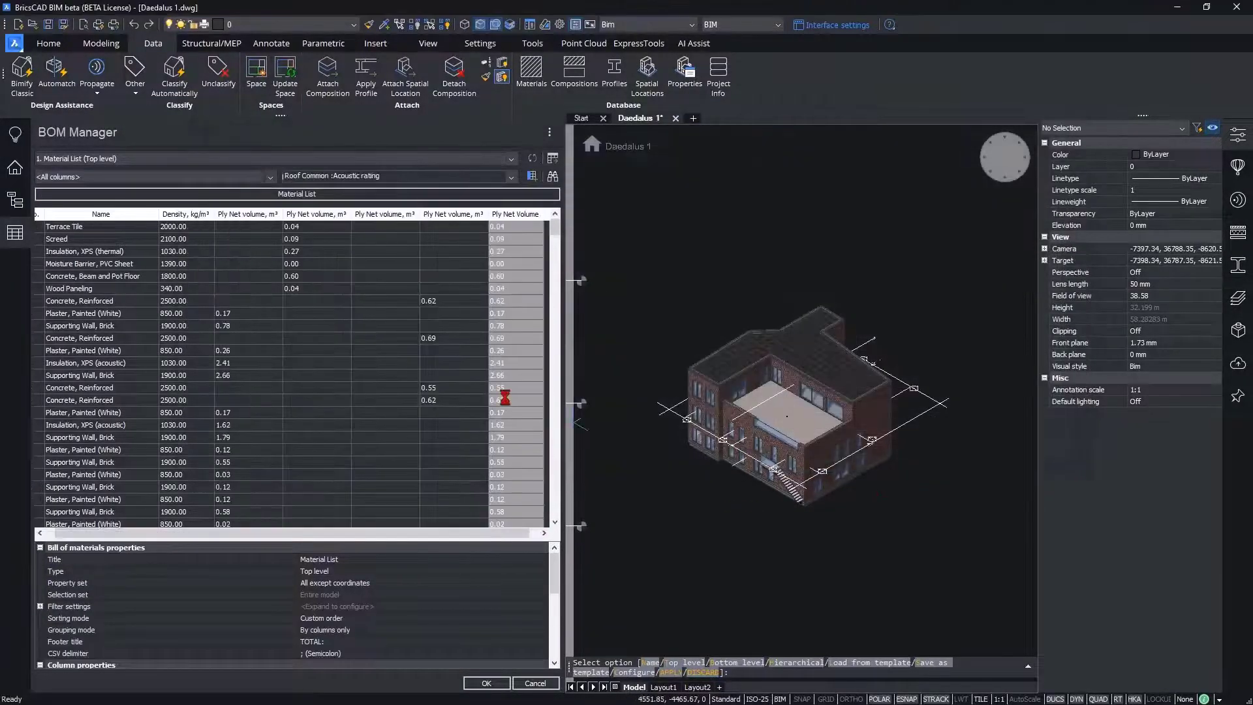
# Step: Delete the four separate Ply Net volume columns in m³ from the material list, keeping the combined one
pyautogui.click(264, 215)
pyautogui.keyDown('shift'); pyautogui.click(462, 216); pyautogui.keyUp('shift')
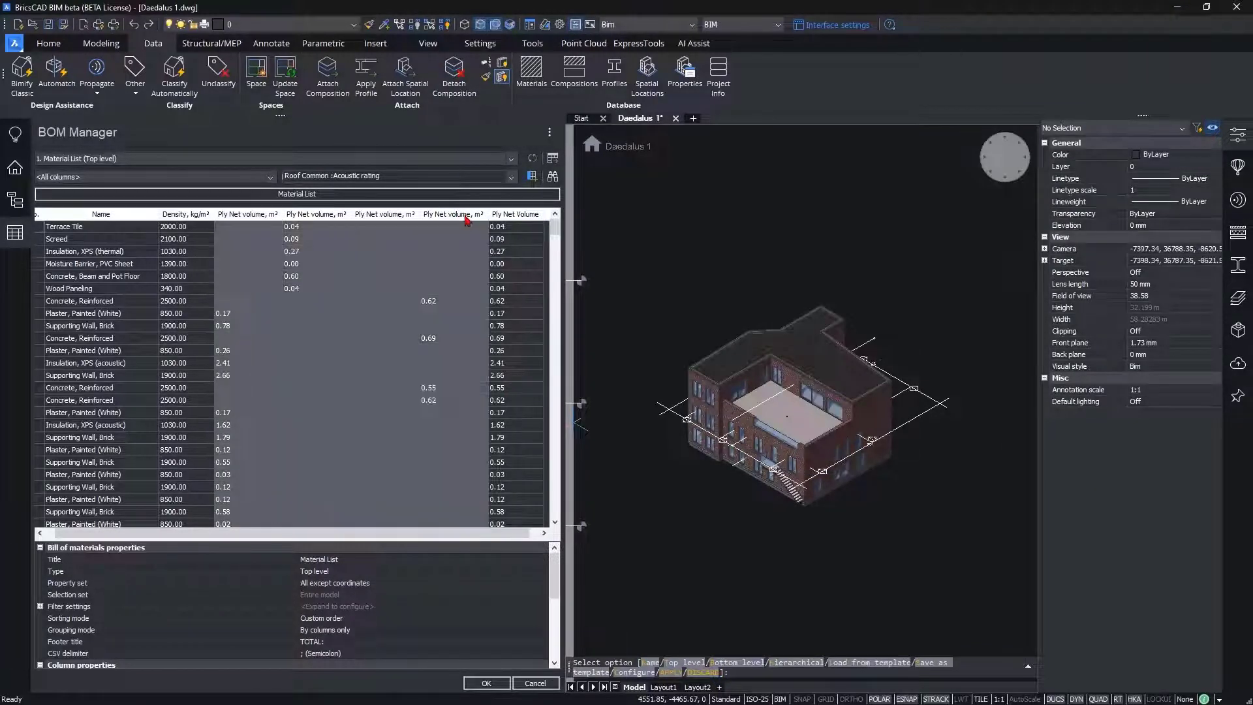
pyautogui.rightClick(461, 216)
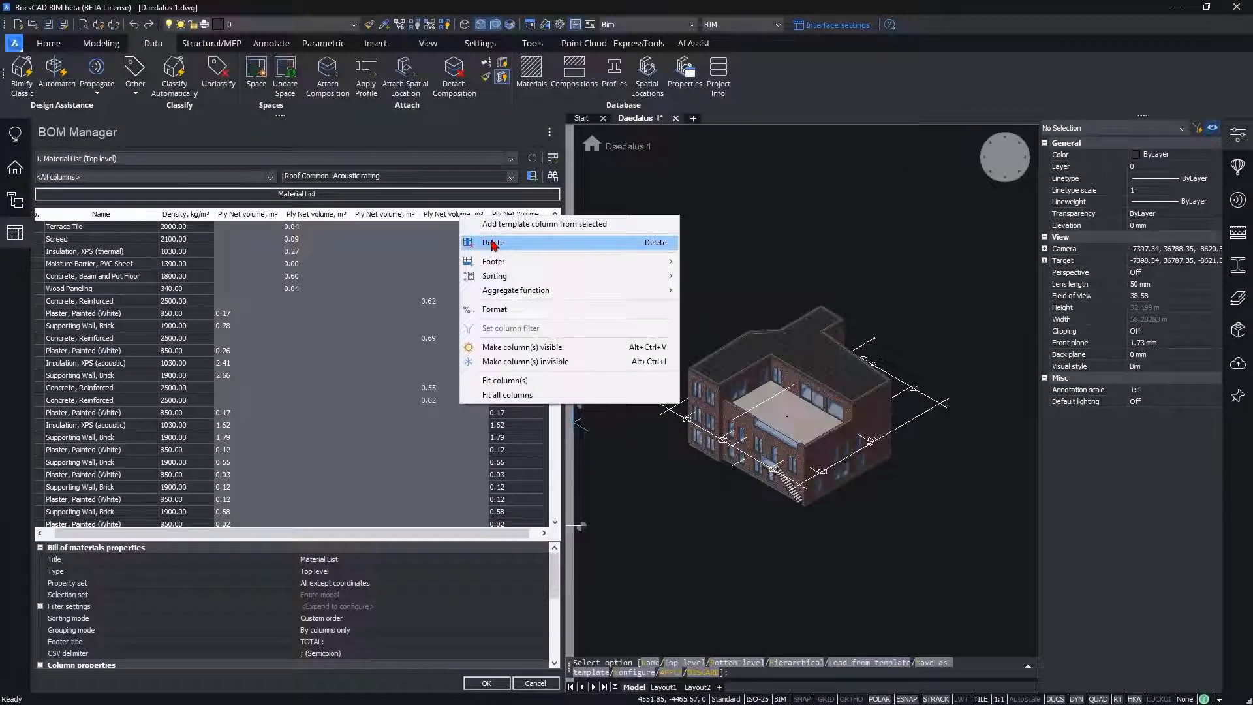
pyautogui.click(493, 244)
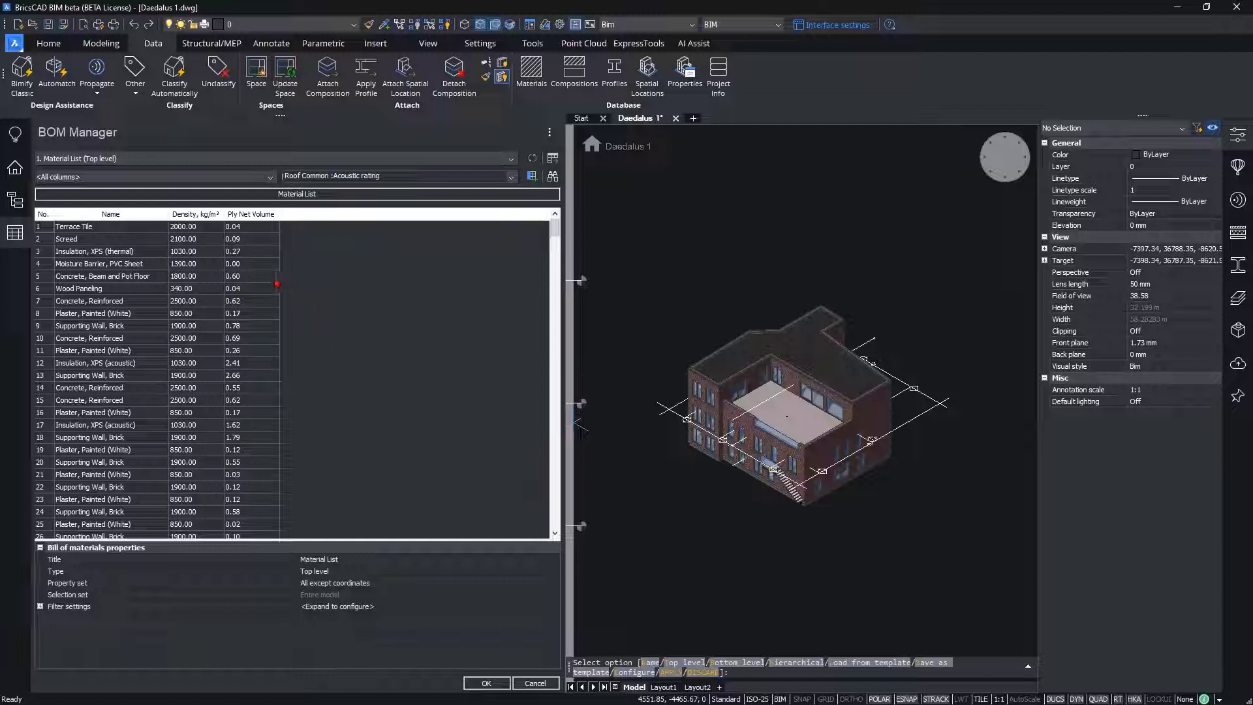
# Step: Insert a formula column from the evaluated columns into the material list
pyautogui.click(86, 177)
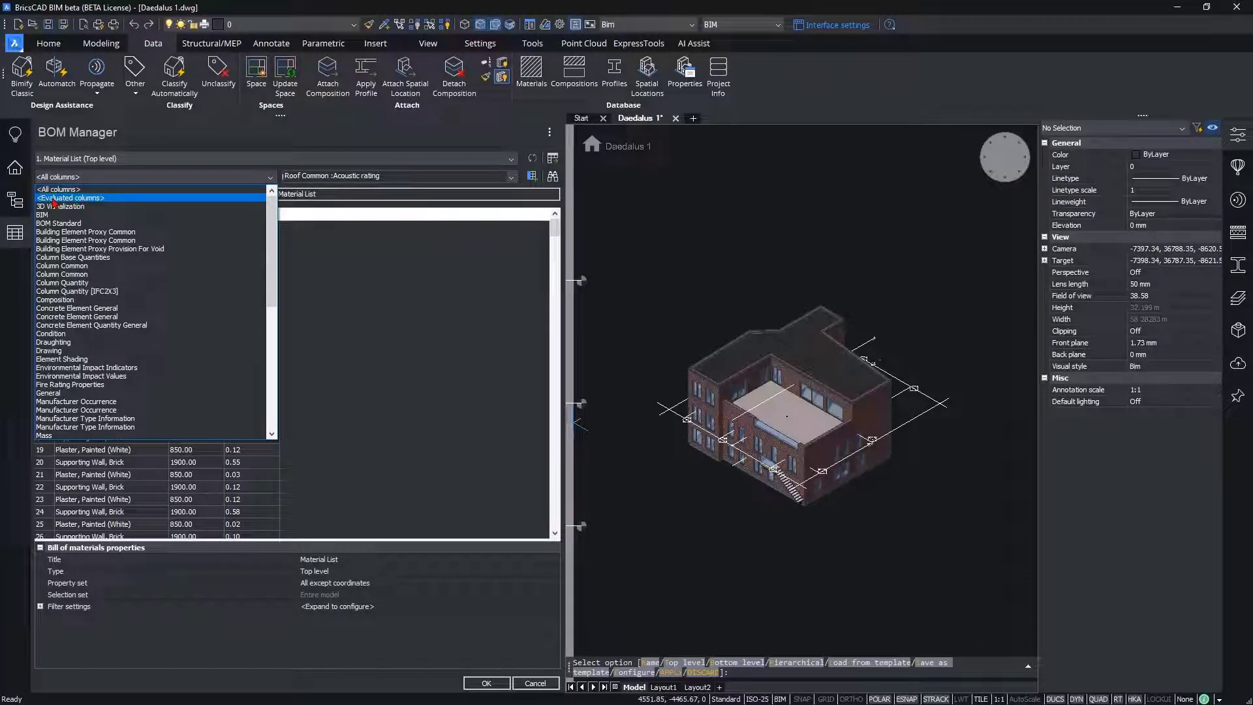
pyautogui.click(112, 199)
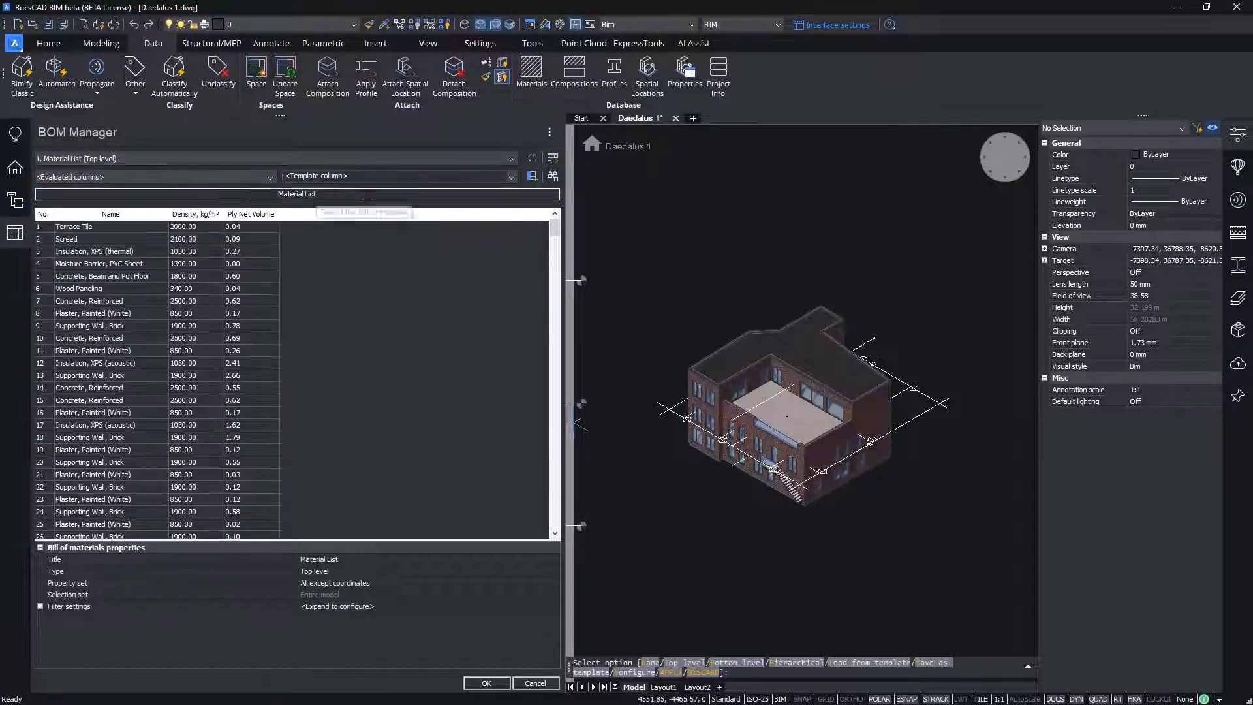
pyautogui.click(352, 176)
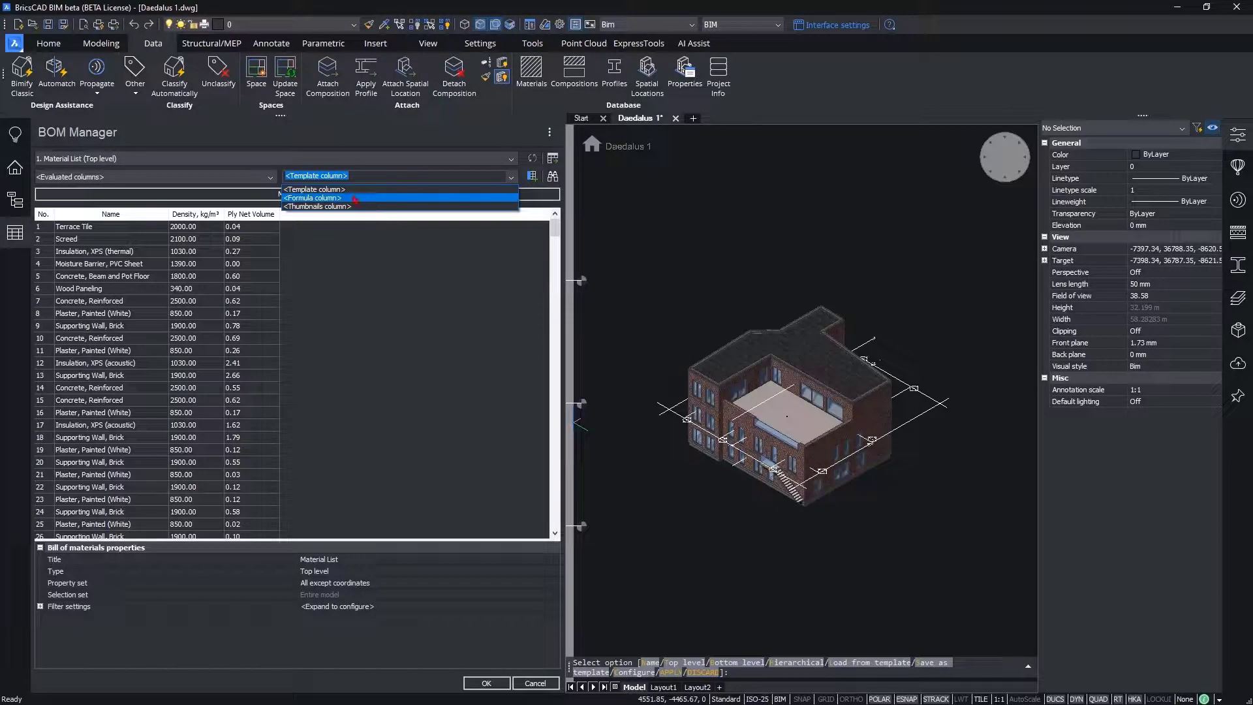
pyautogui.click(352, 198)
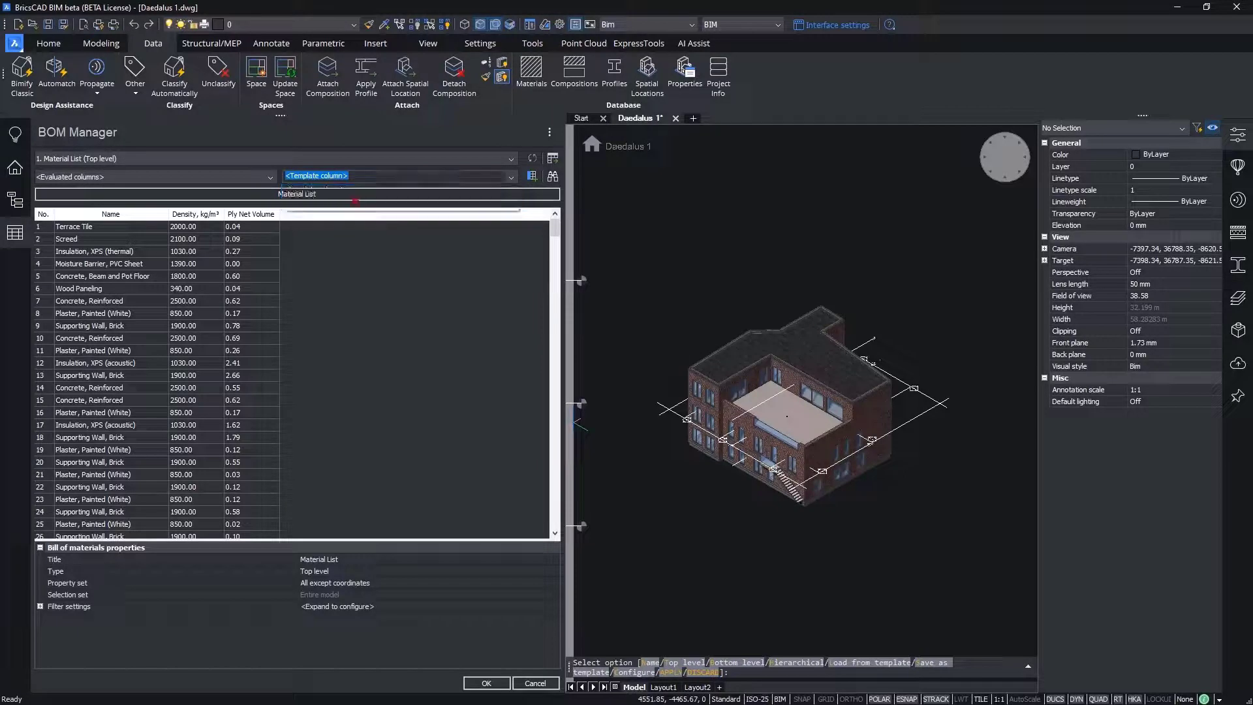
pyautogui.click(533, 176)
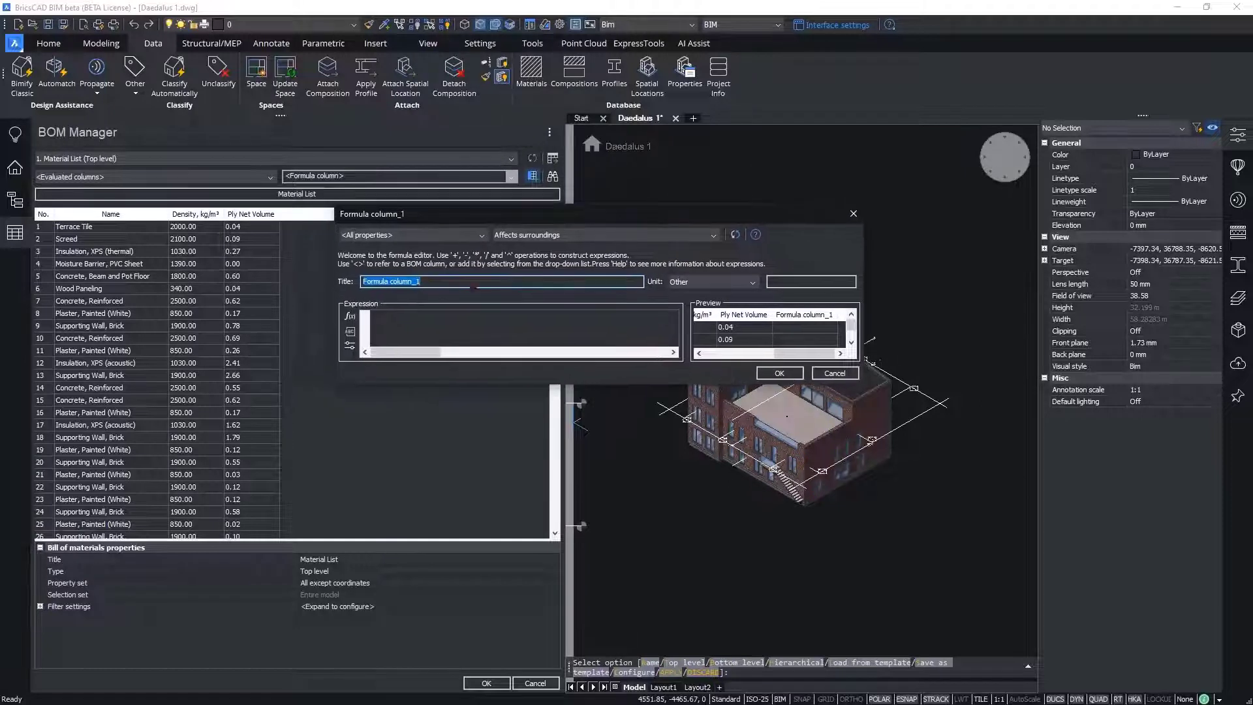
# Step: Title the formula column Weight, set its unit to Mass in kg and enlarge the formula editor
pyautogui.write('Weight')
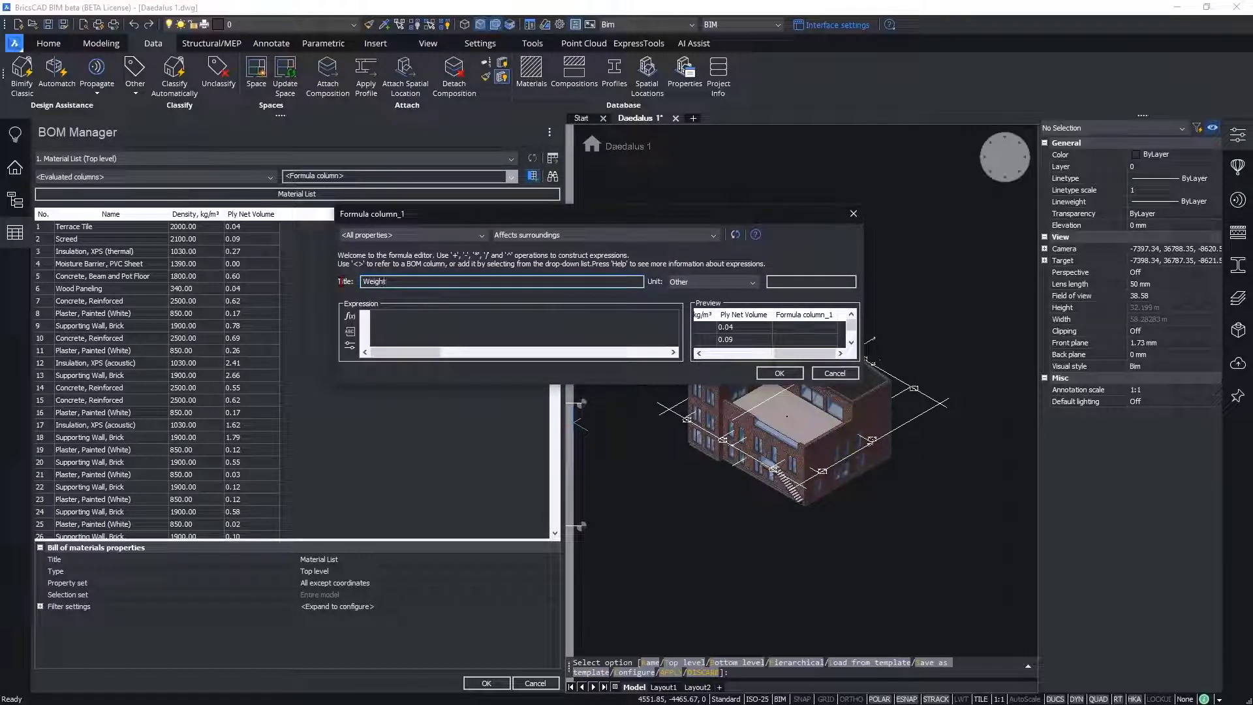
pyautogui.click(692, 285)
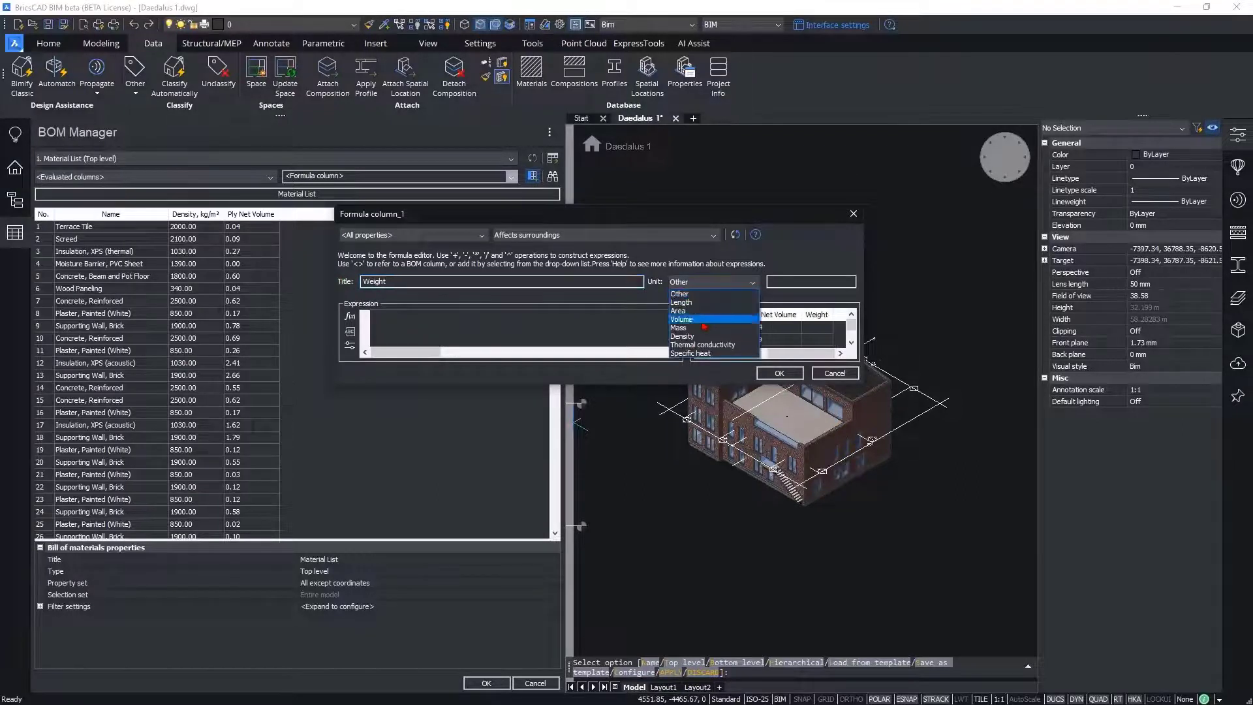
pyautogui.click(756, 308)
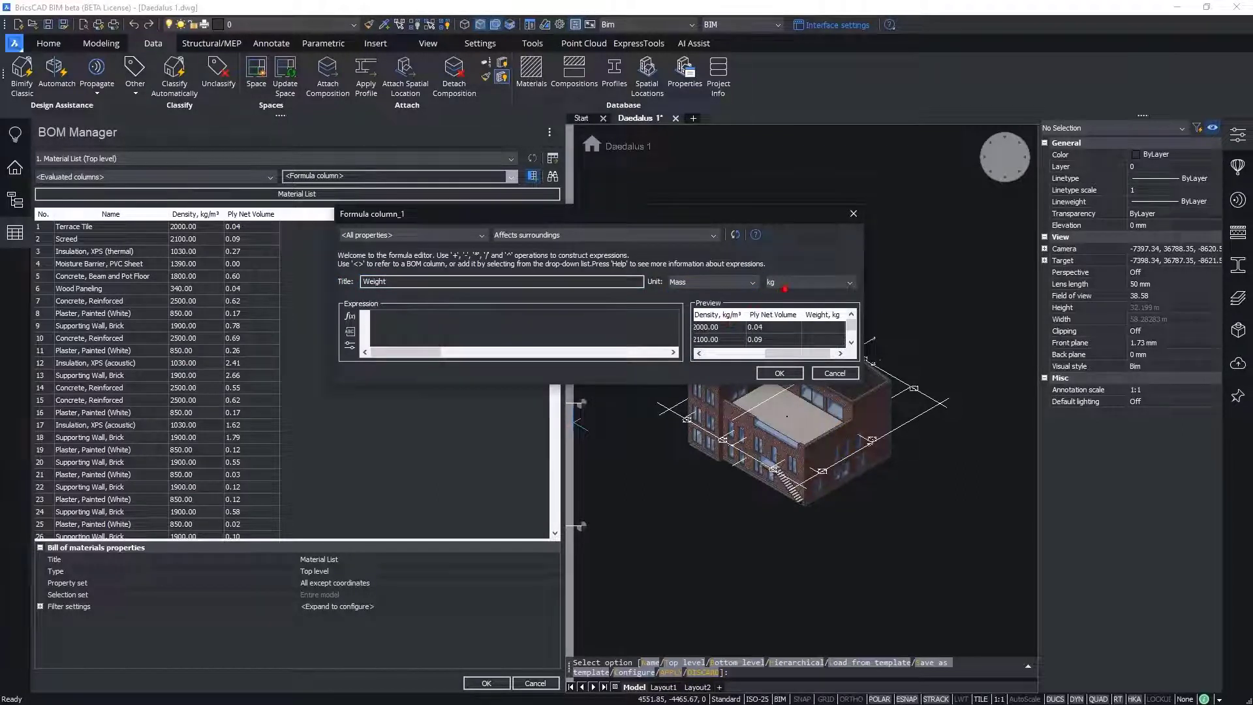
pyautogui.moveTo(860, 382); pyautogui.dragTo(989, 423)
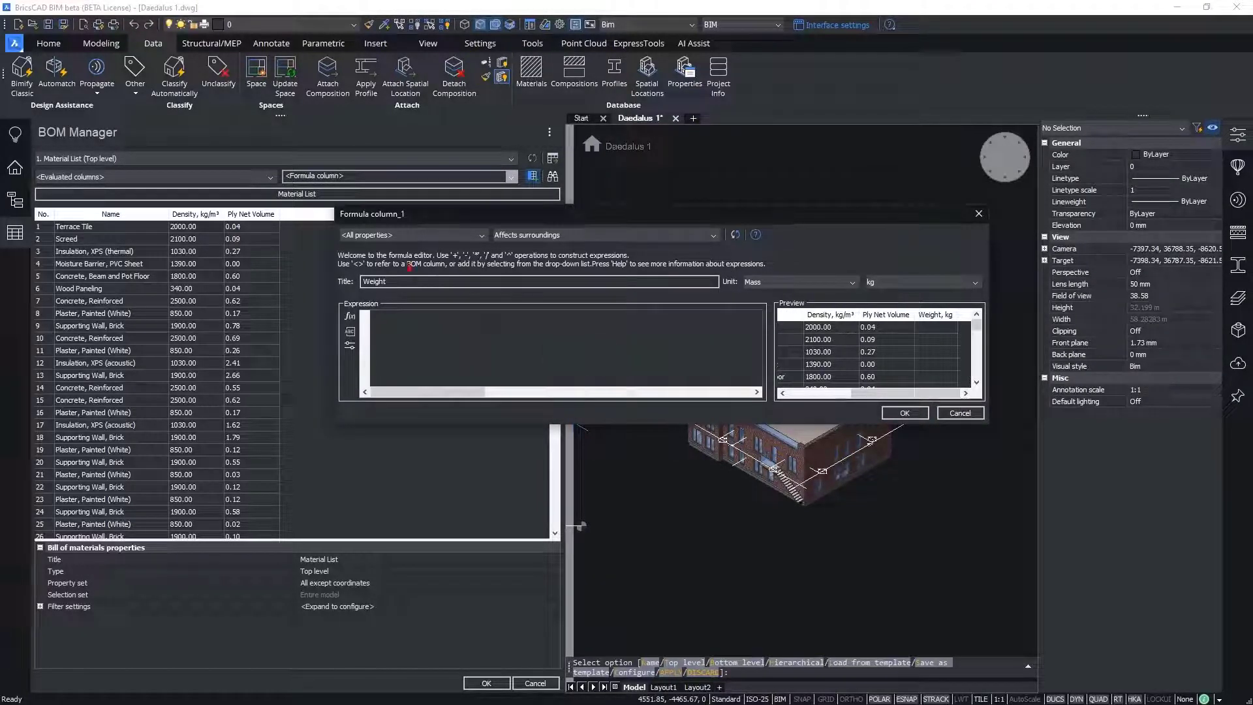
# Step: Add Ply Net Volume from the Formula category to the expression and set its target unit to m³
pyautogui.click(384, 236)
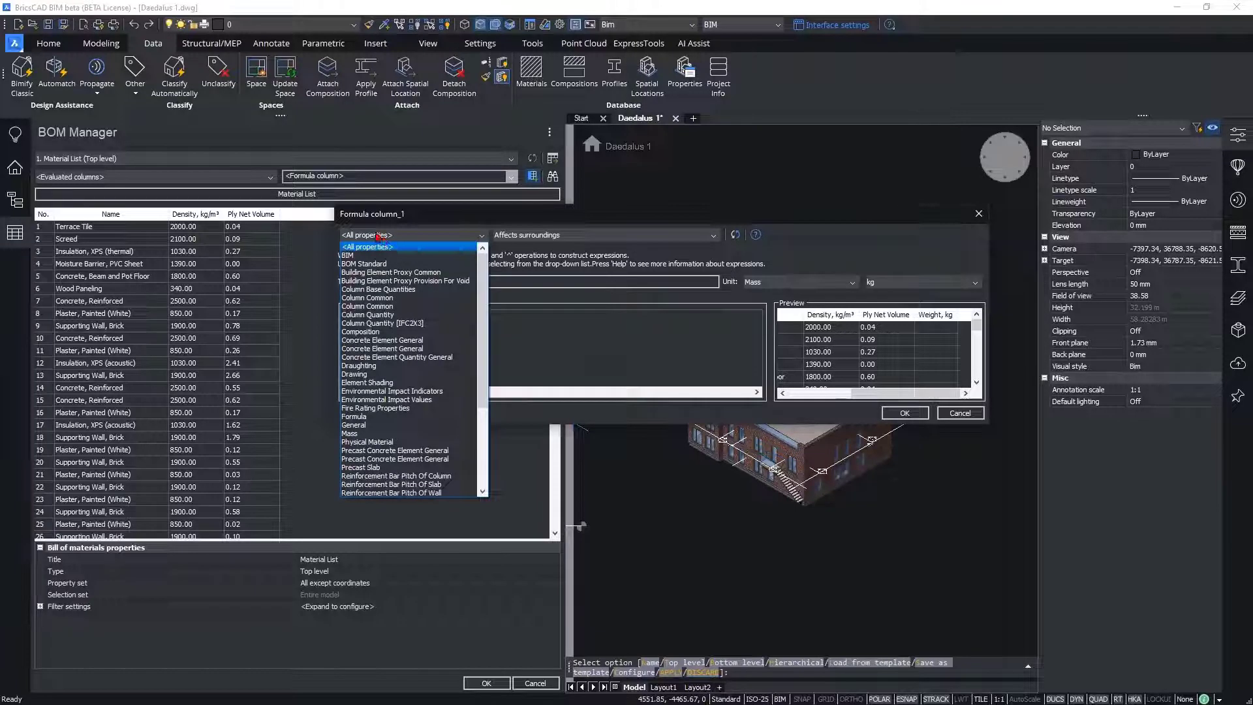
pyautogui.click(370, 417)
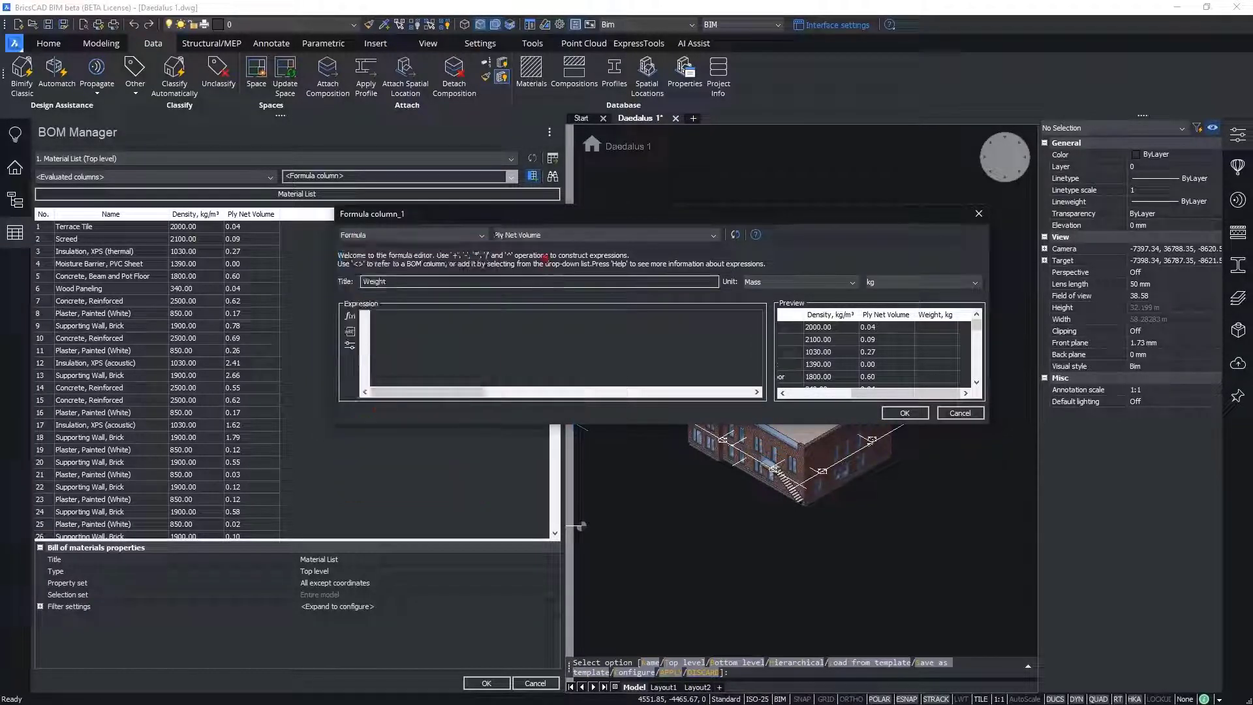
pyautogui.click(539, 236)
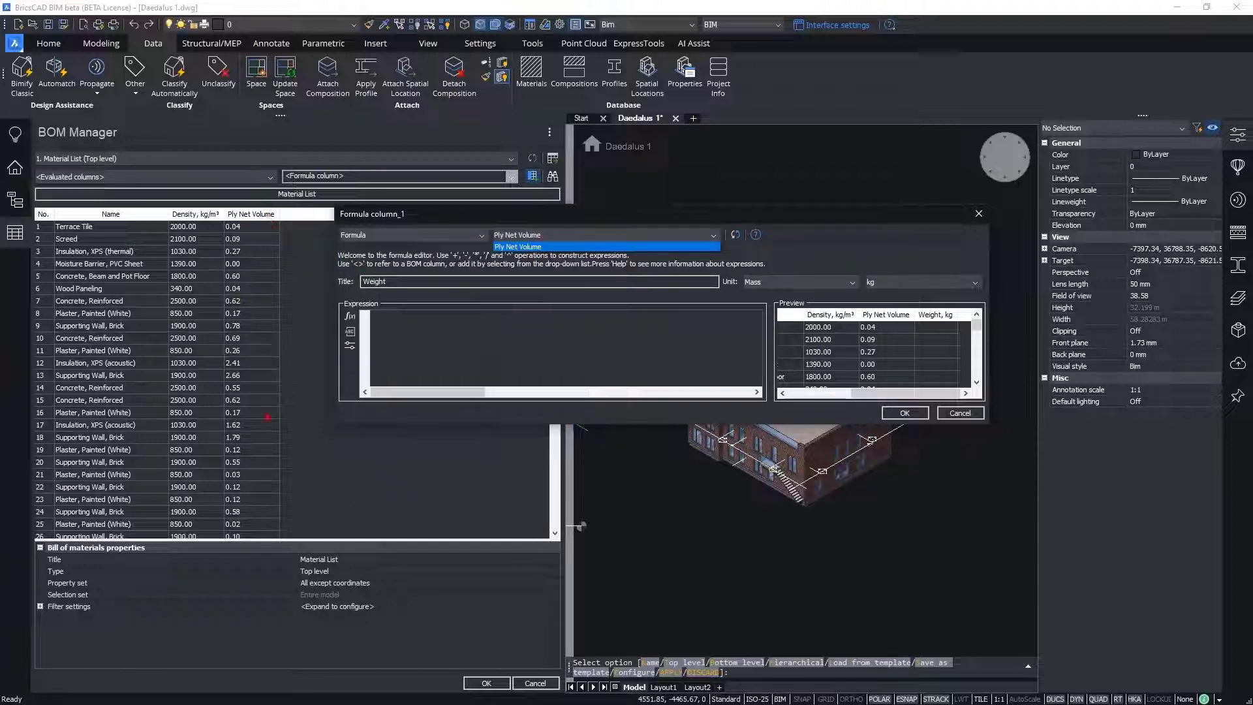
pyautogui.click(570, 247)
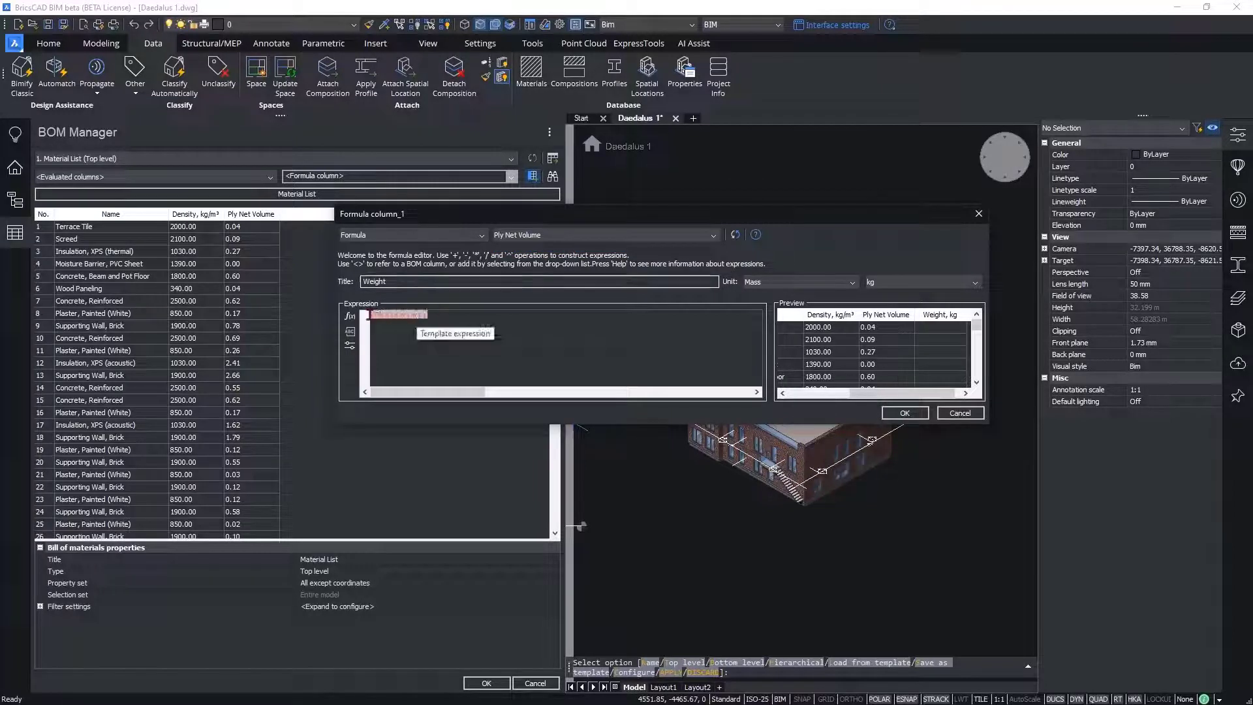
pyautogui.click(353, 345)
pyautogui.moveTo(398, 364)
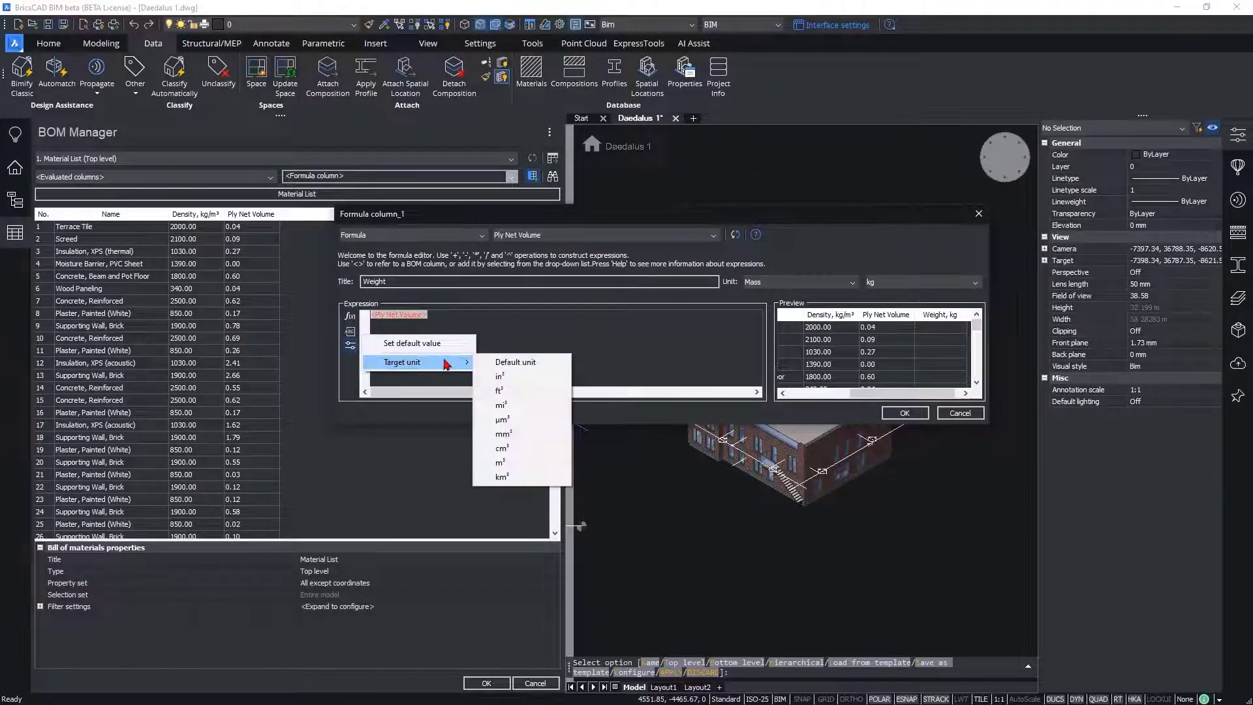
pyautogui.click(514, 463)
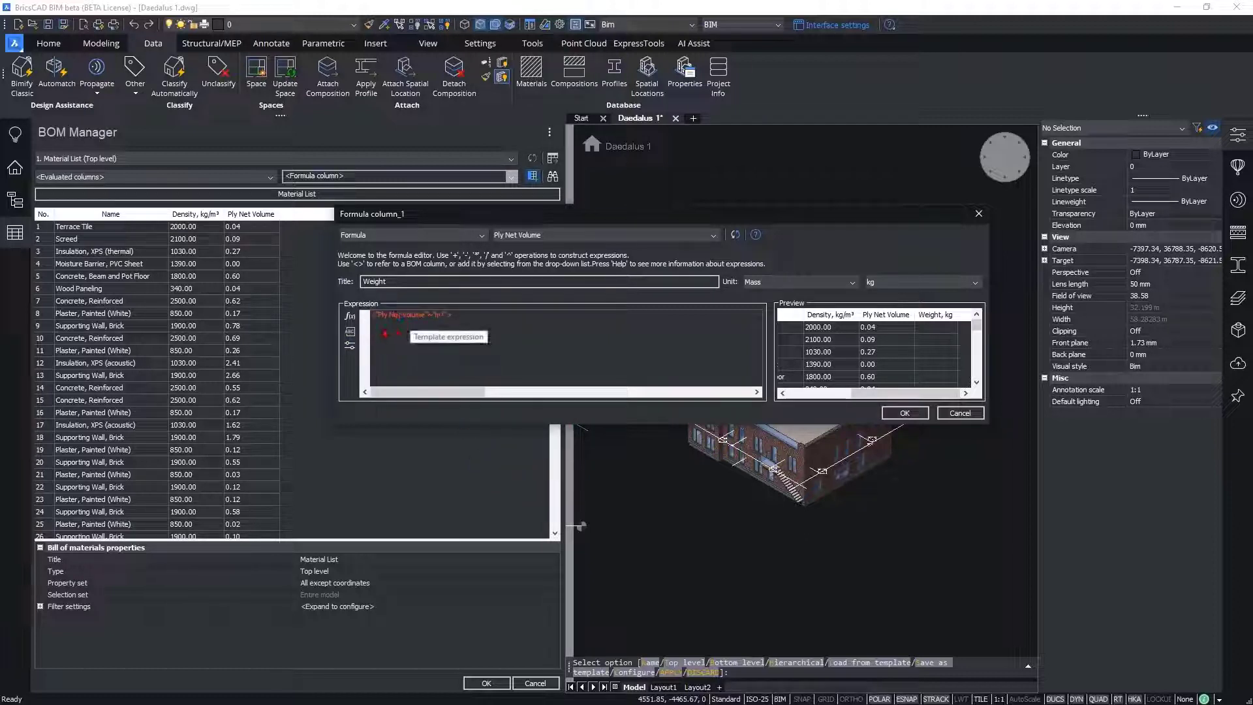
# Step: Prefix the Ply Net Volume reference with "Formula:" and append a multiplication sign to the expression
pyautogui.write('Formula')
pyautogui.press('BackSpace')
pyautogui.press('BackSpace')
pyautogui.press('BackSpace')
pyautogui.press('BackSpace')
pyautogui.press('BackSpace')
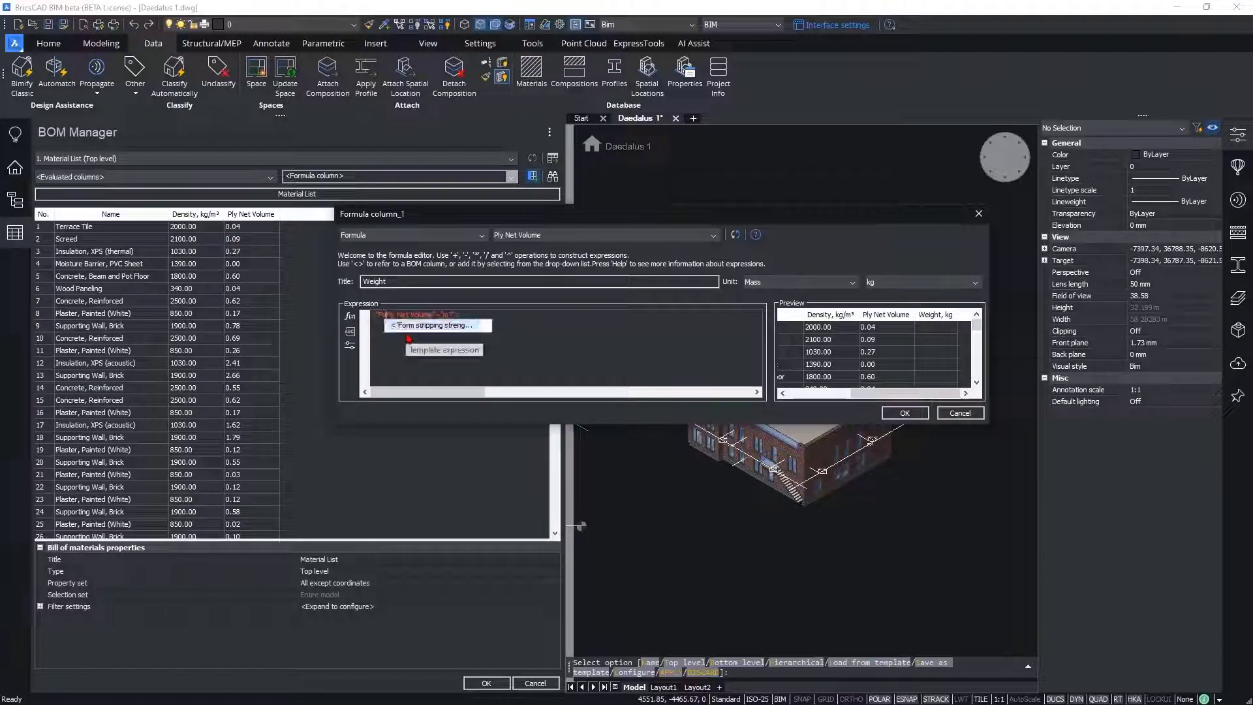
pyautogui.write('rmu')
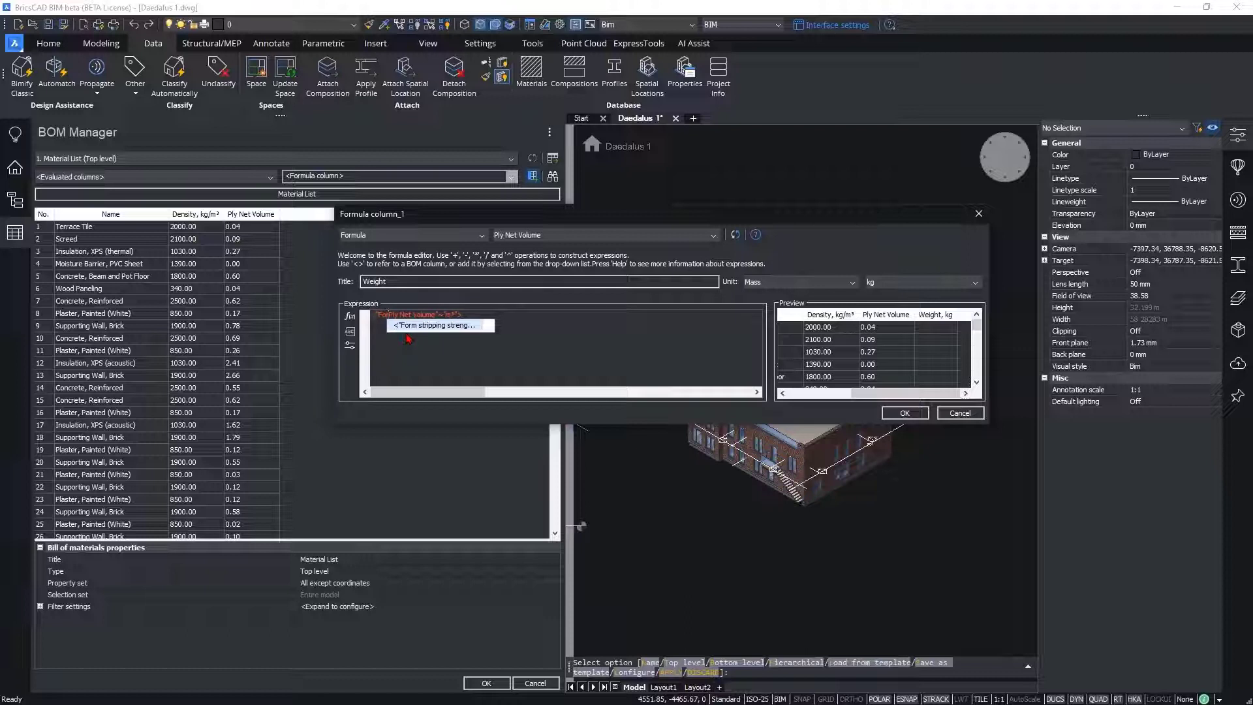
pyautogui.write('la:')
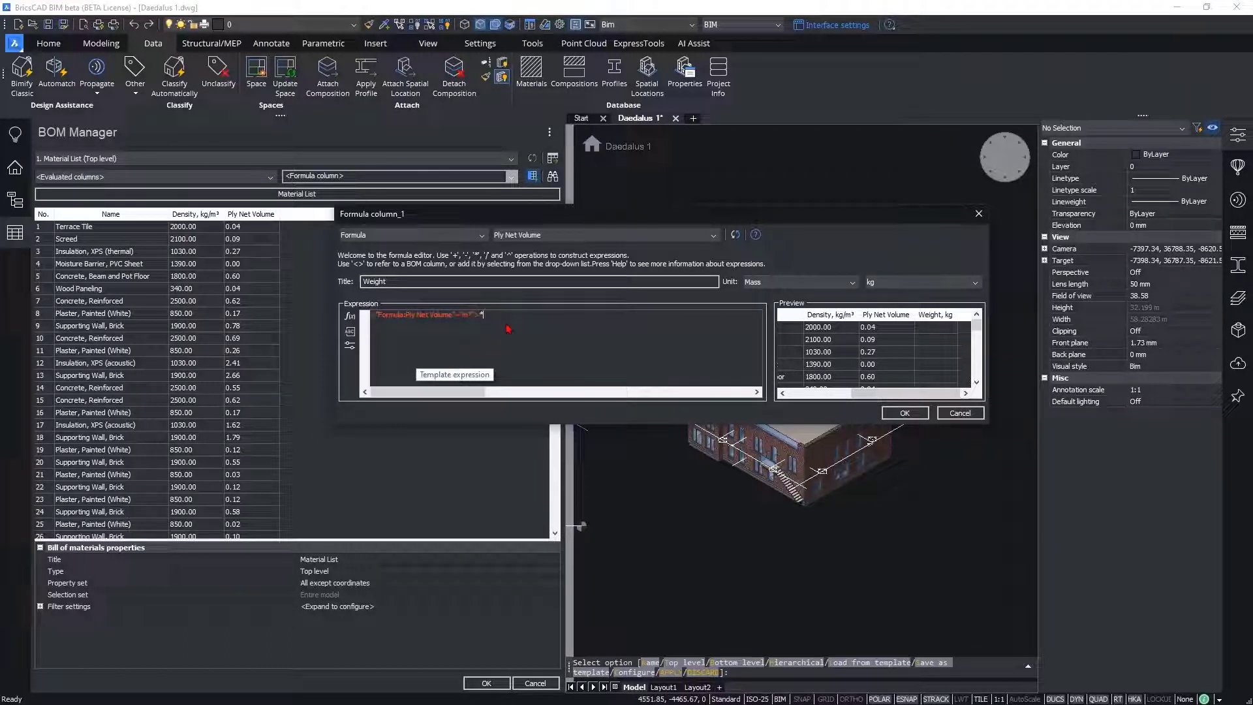
# Step: Complete the expression with the Physical Material property Density, kg/m³, and accept the Weight column
pyautogui.click(465, 236)
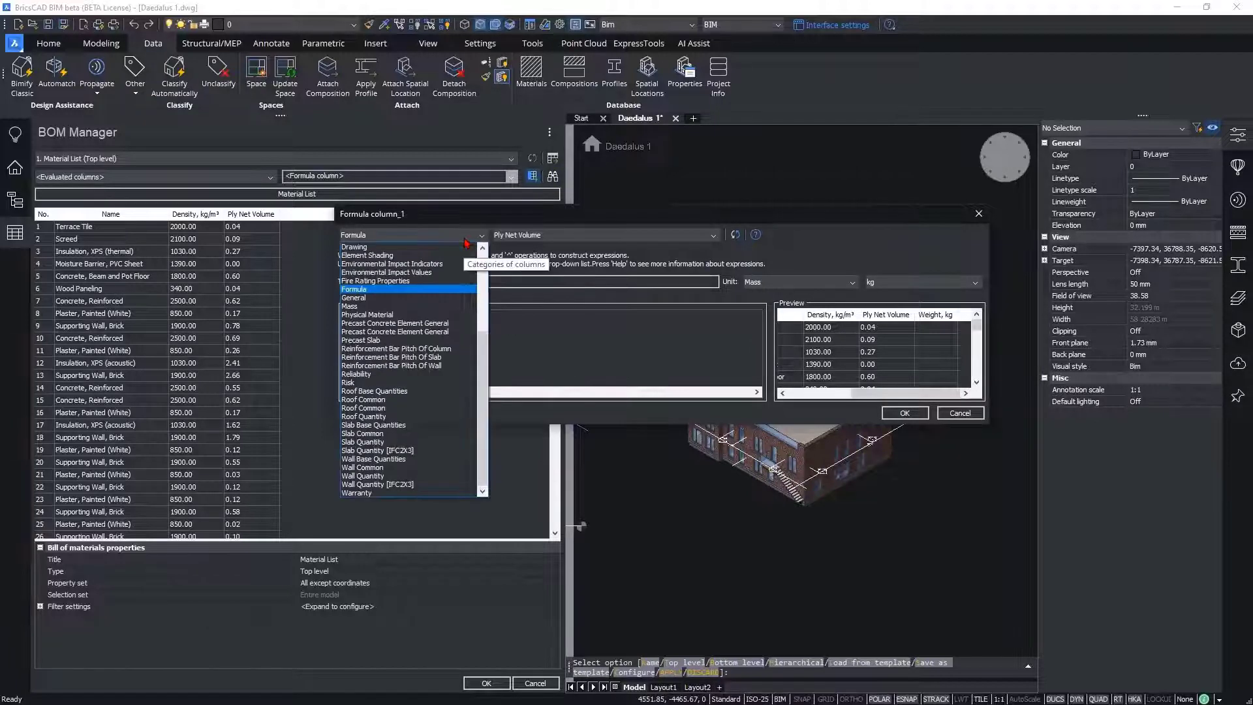
pyautogui.click(385, 316)
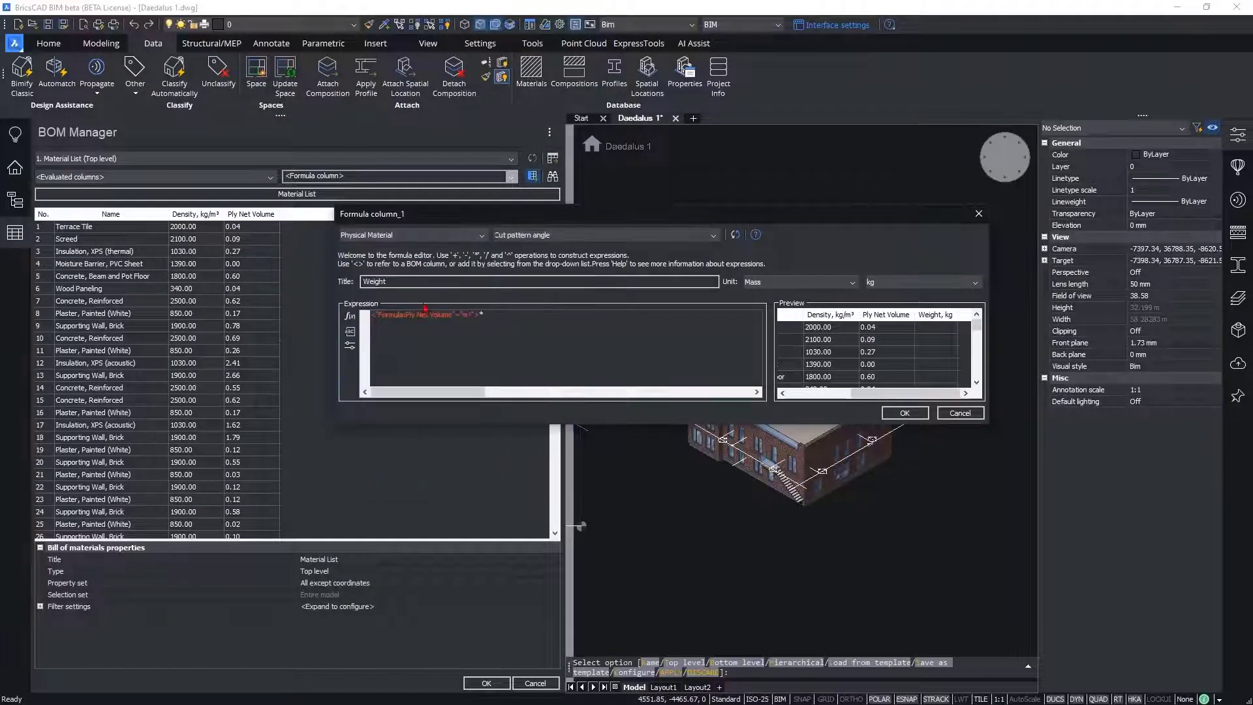
pyautogui.click(542, 242)
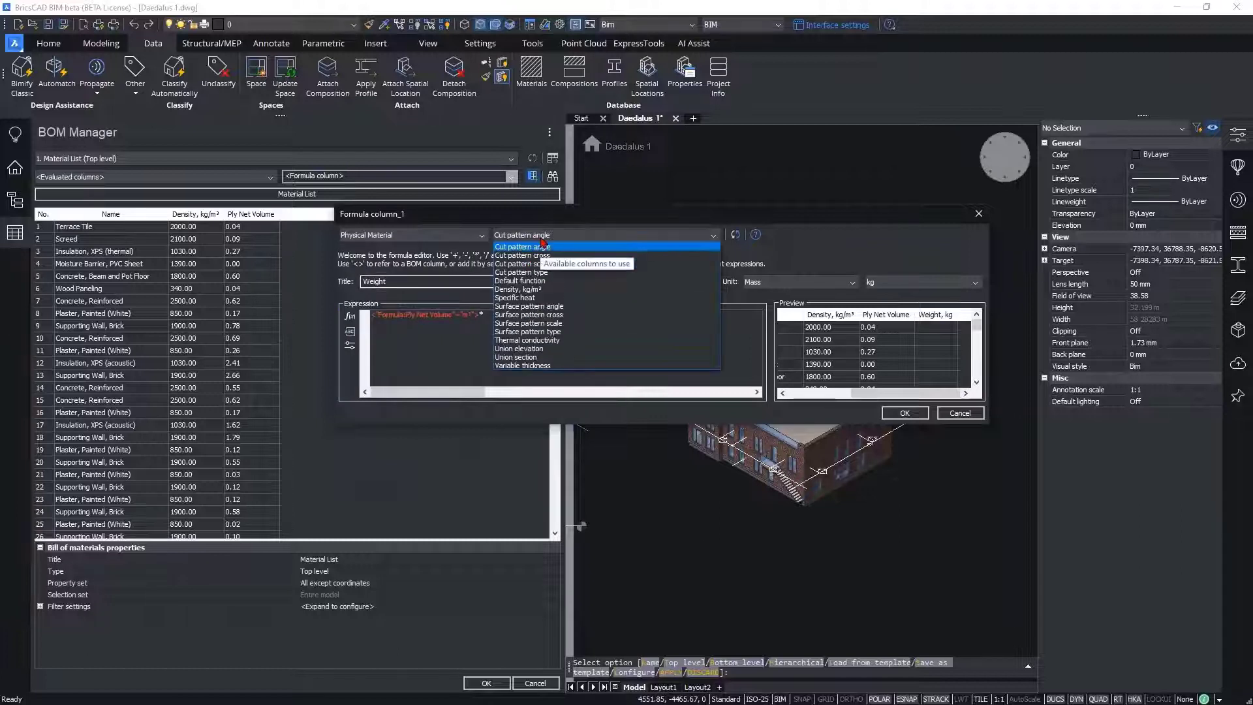
pyautogui.click(542, 291)
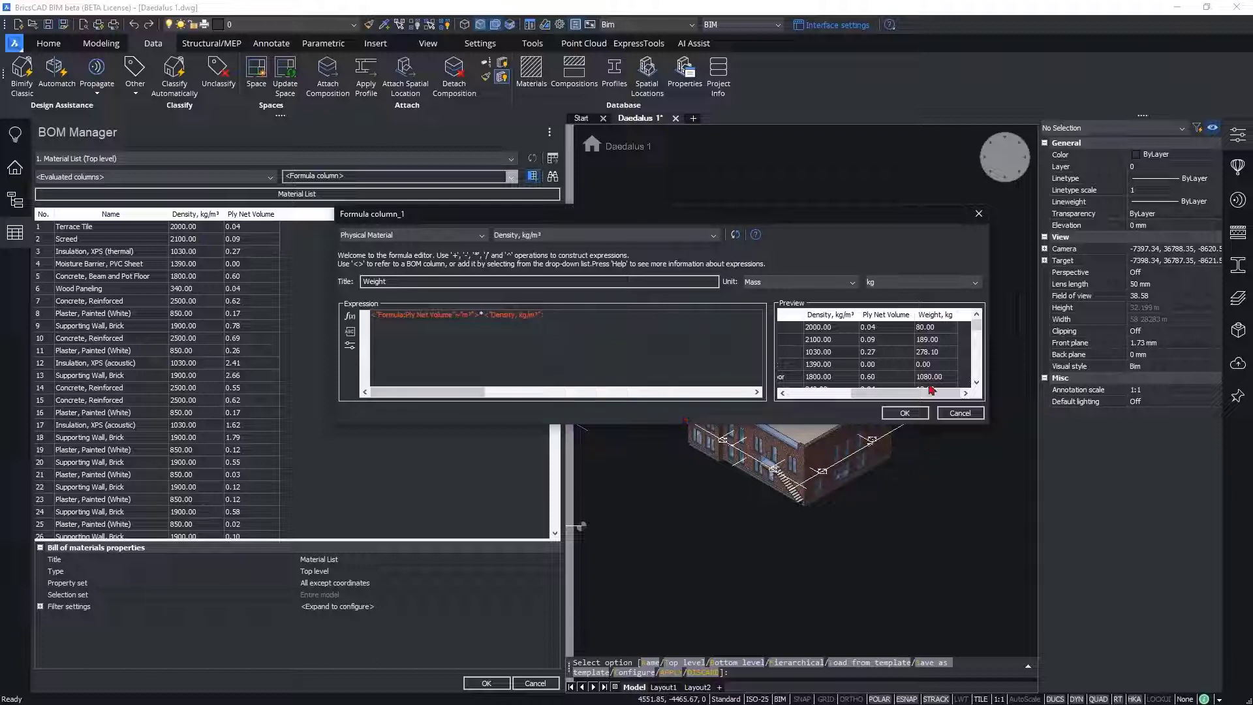
pyautogui.click(905, 413)
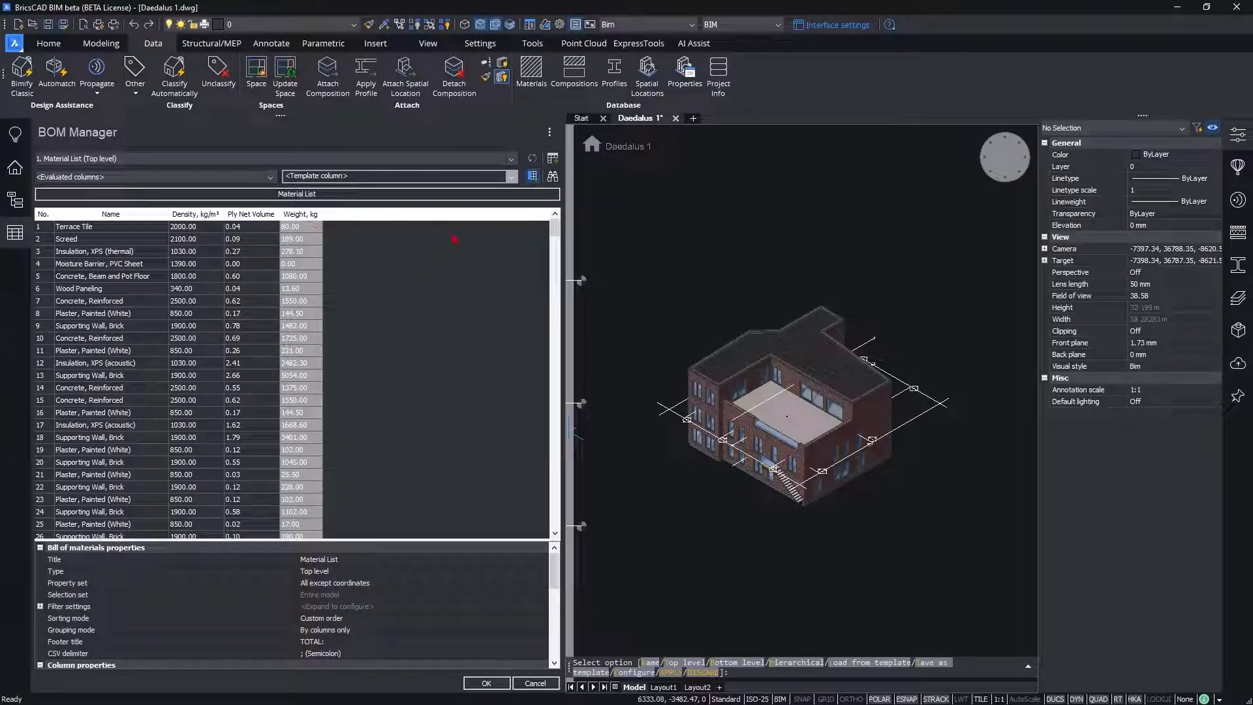
pyautogui.click(549, 131)
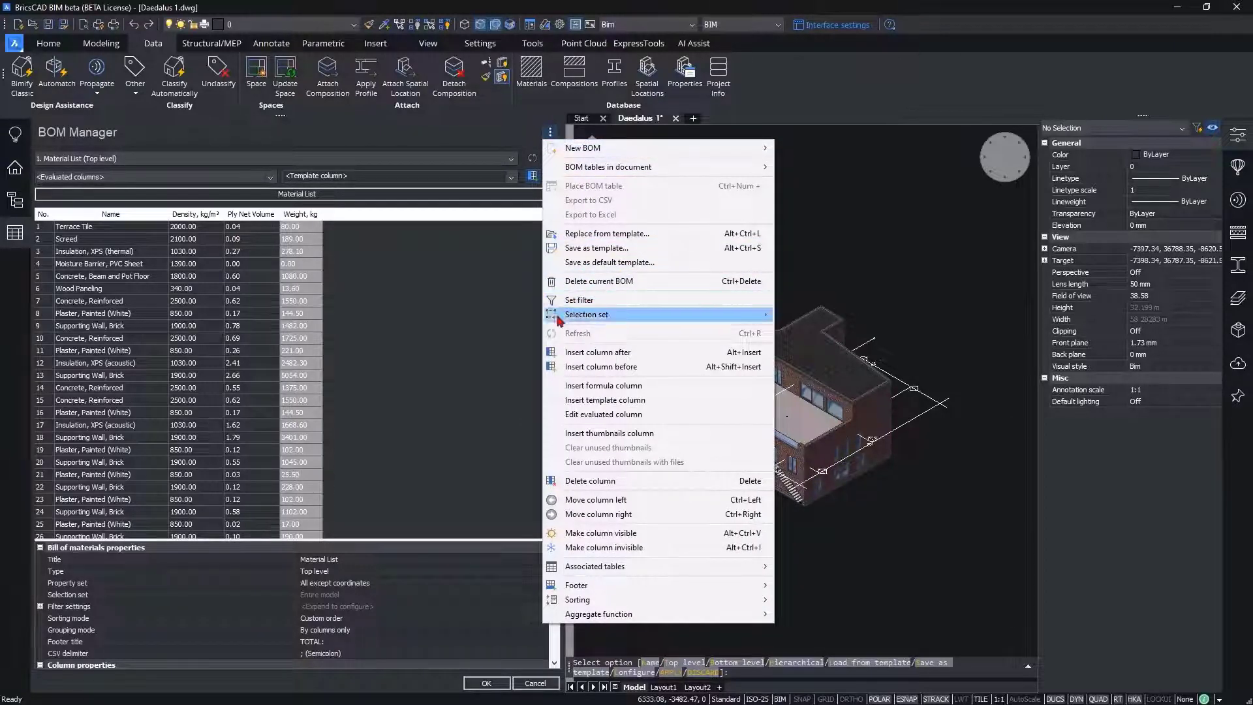
pyautogui.click(595, 301)
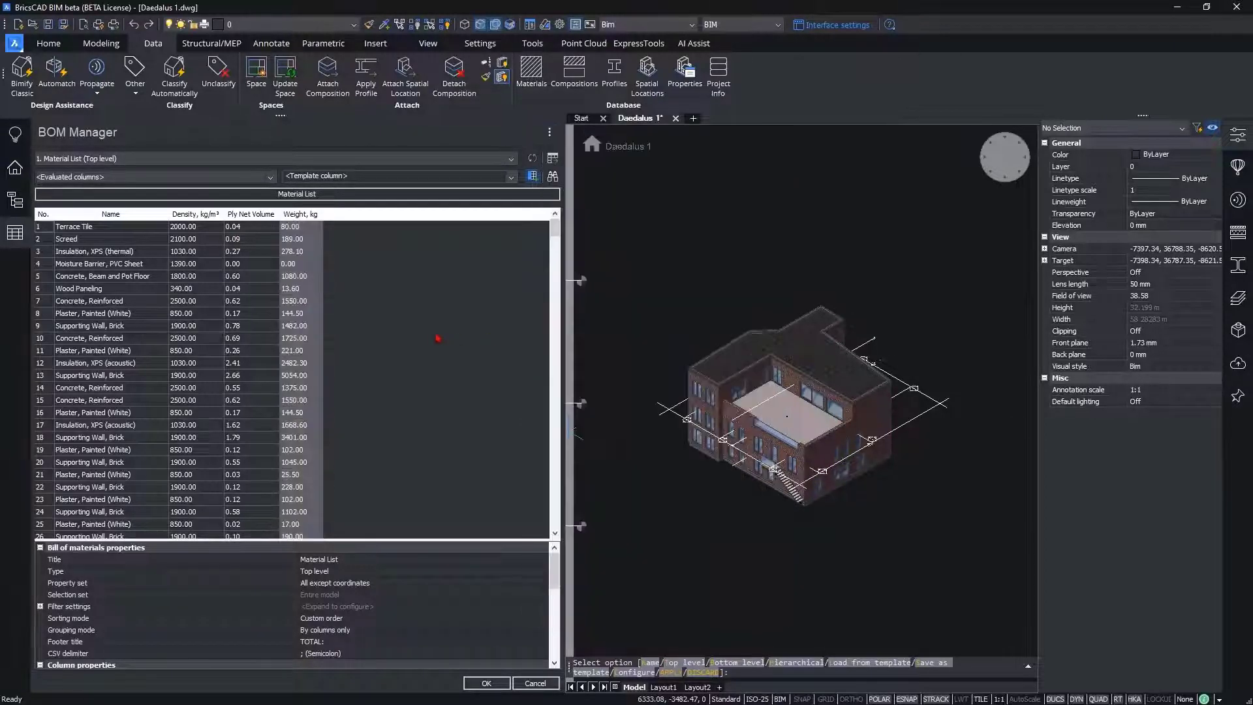
pyautogui.rightClick(131, 216)
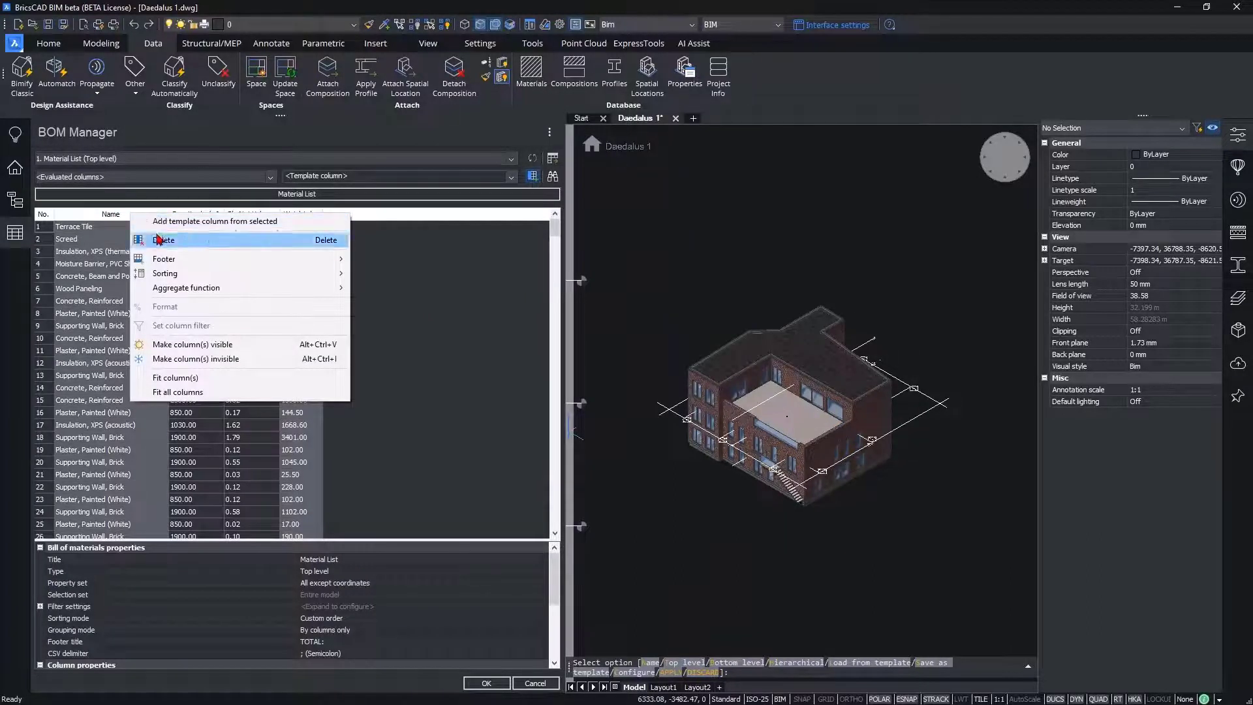
# Step: Filter the Name column to entries containing "concrete", ignoring case, and zoom the model to the beam and pot floor in row 7
pyautogui.click(108, 212)
pyautogui.rightClick(123, 217)
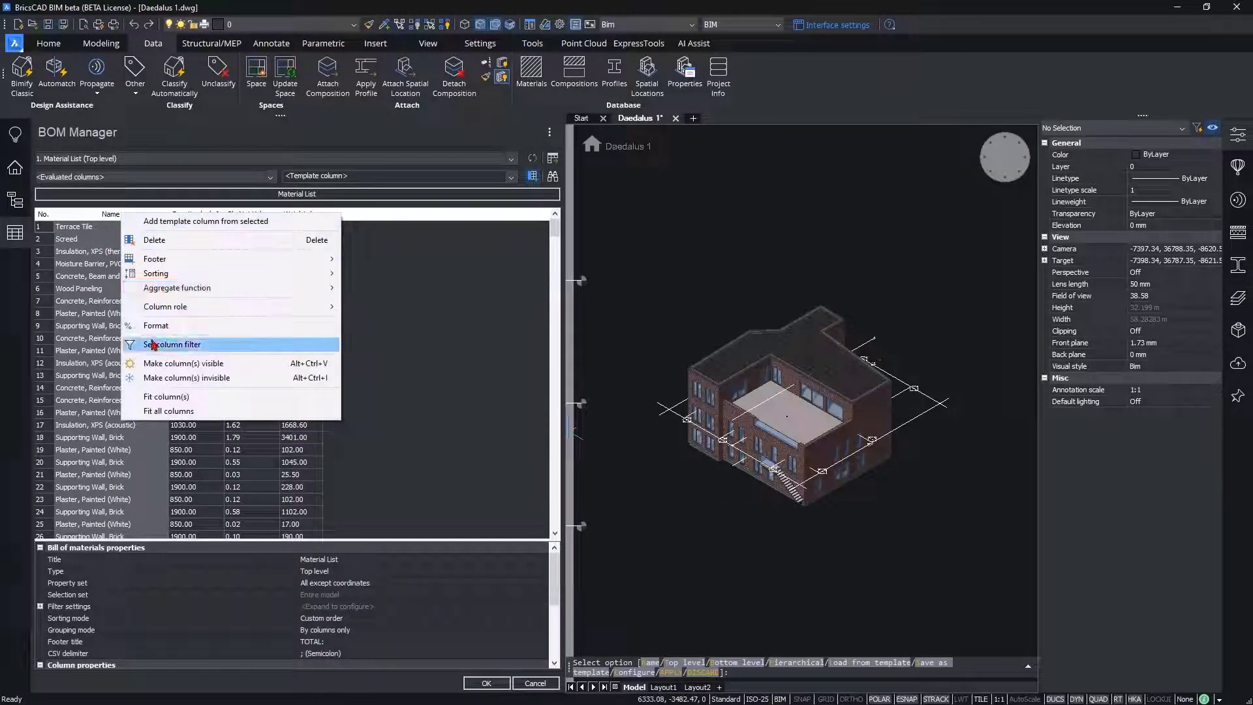
pyautogui.click(217, 346)
pyautogui.moveTo(412, 305); pyautogui.dragTo(265, 285)
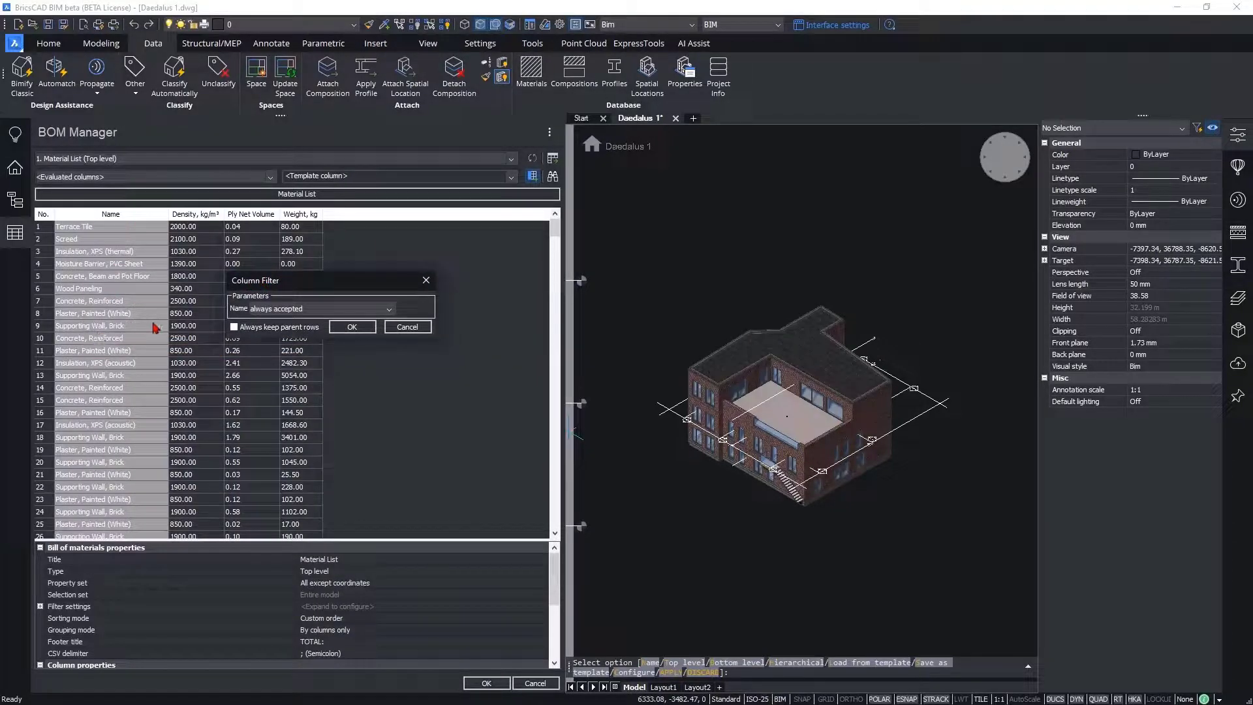
pyautogui.click(278, 308)
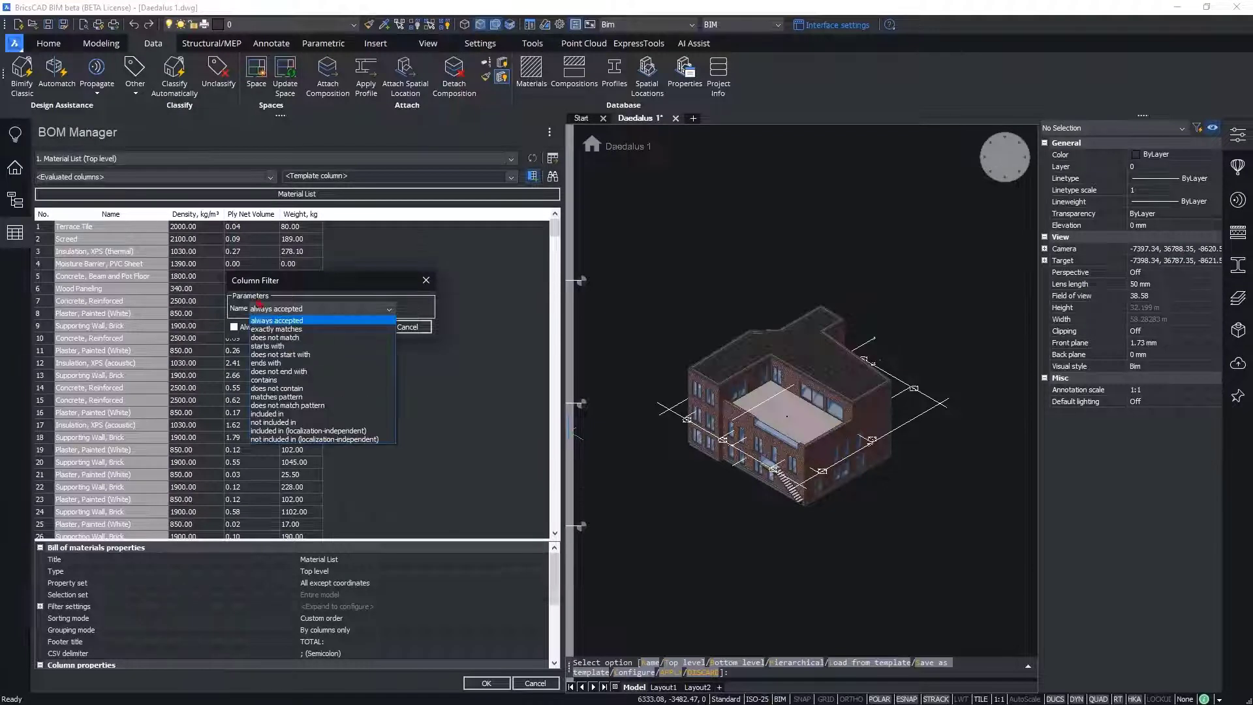
pyautogui.click(277, 380)
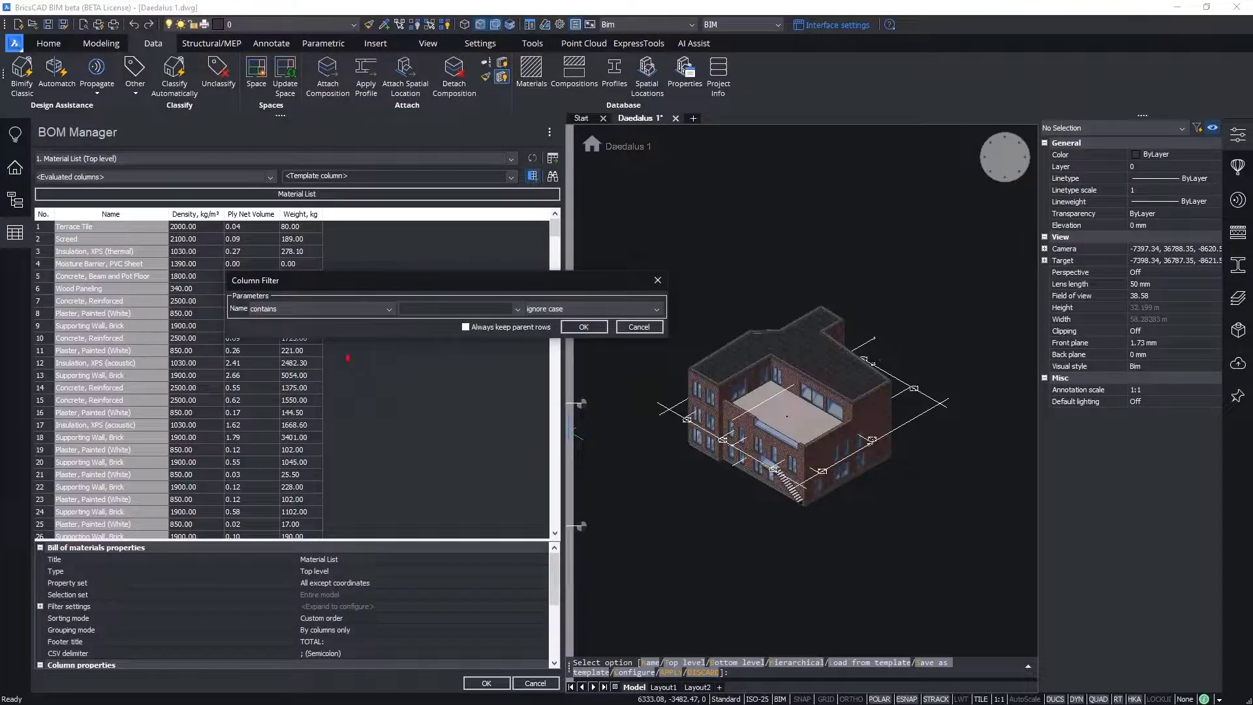
pyautogui.click(430, 309)
pyautogui.write('concrete')
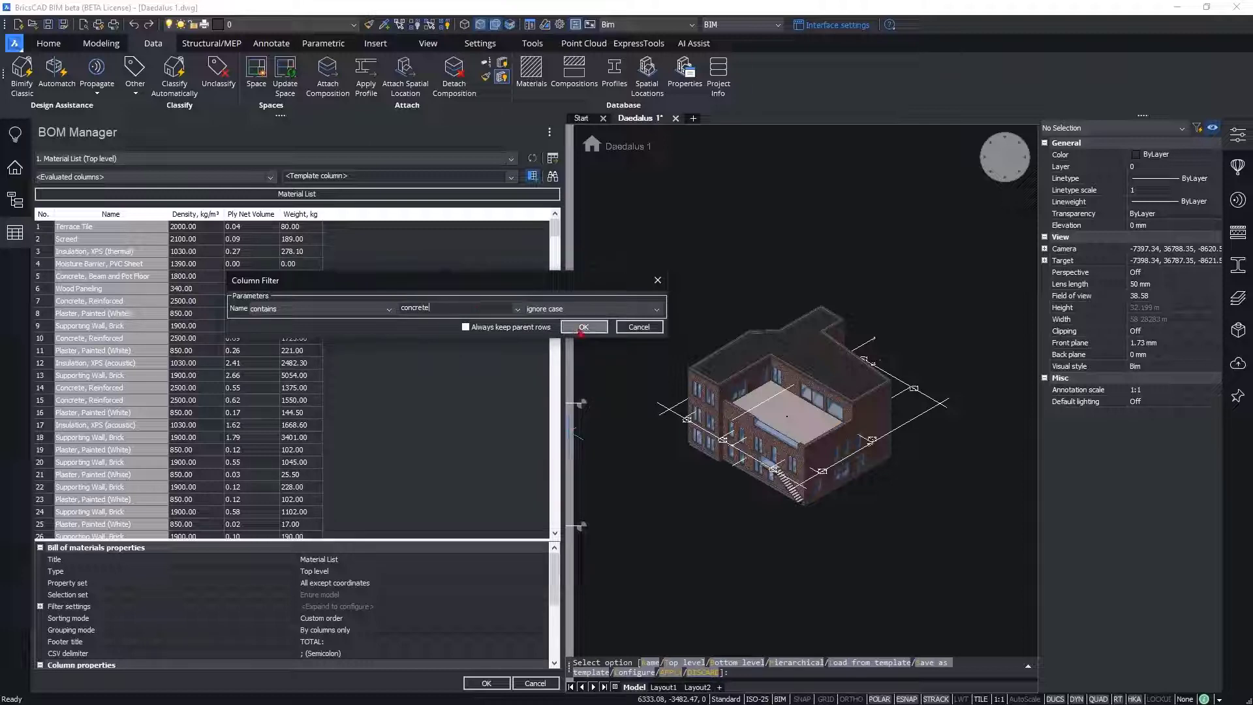
pyautogui.click(583, 326)
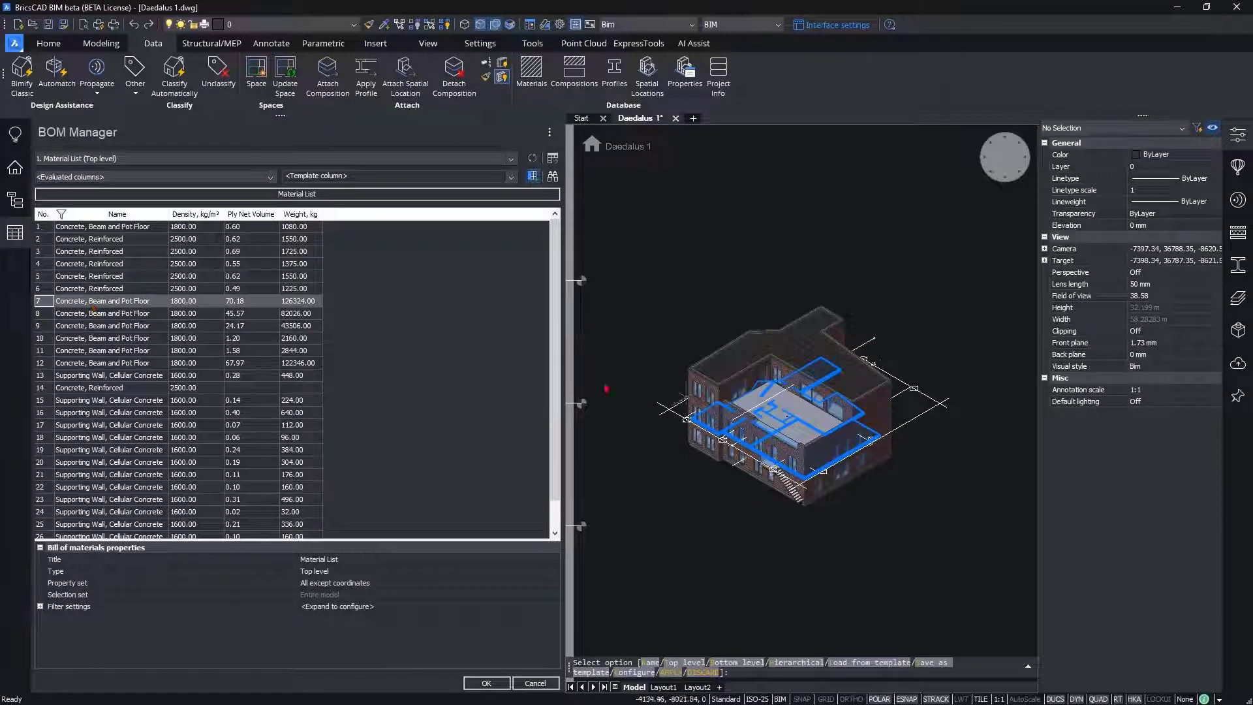
pyautogui.doubleClick(120, 301)
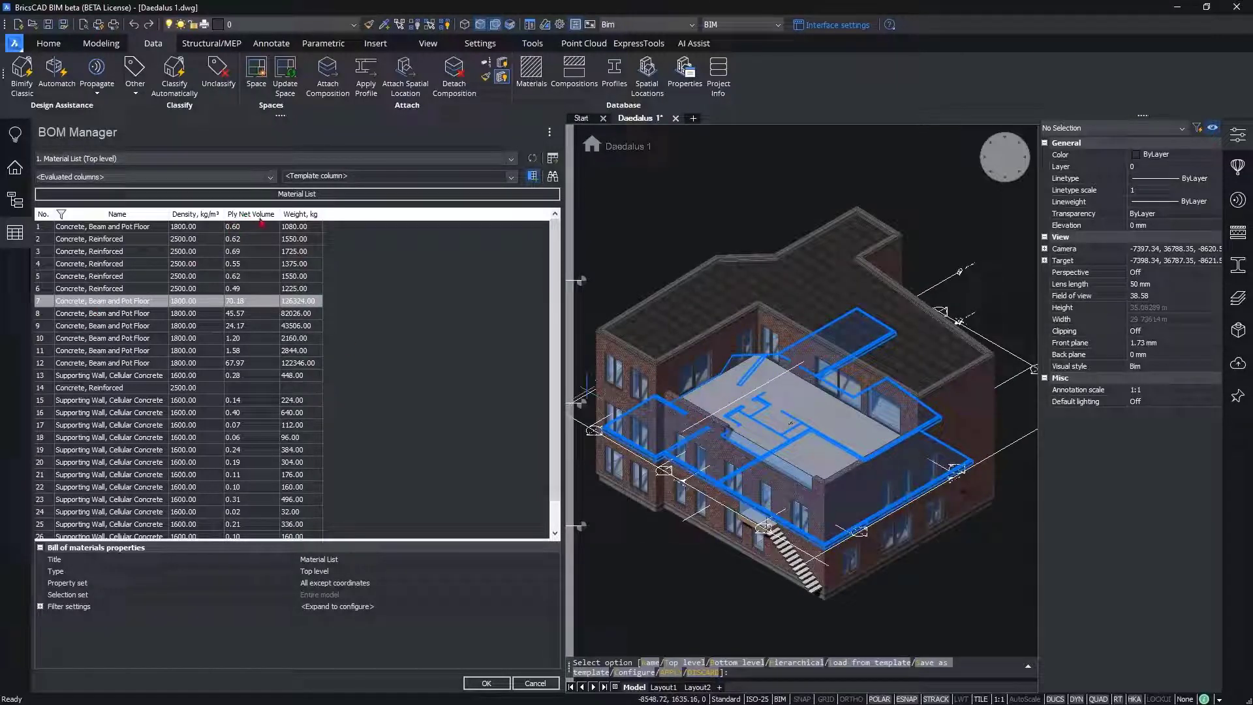
# Step: Apply the Sum aggregate function to the Ply Net Volume column of the material list
pyautogui.rightClick(261, 218)
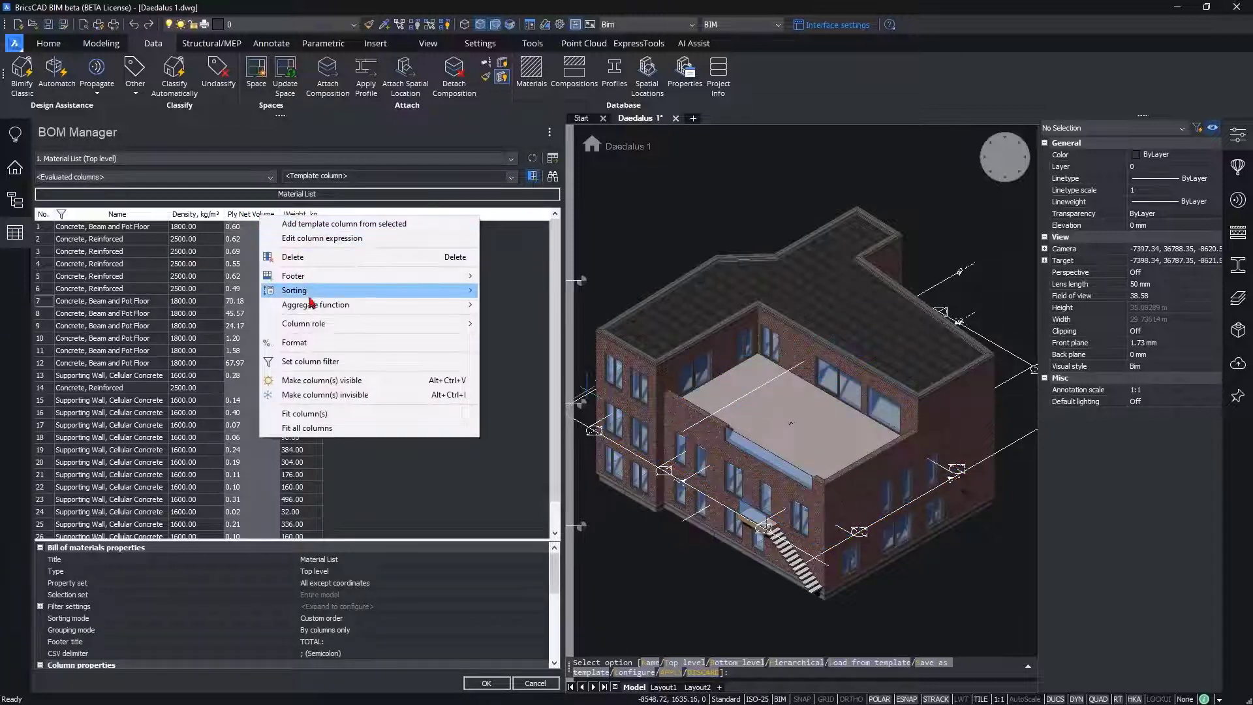
pyautogui.moveTo(358, 305)
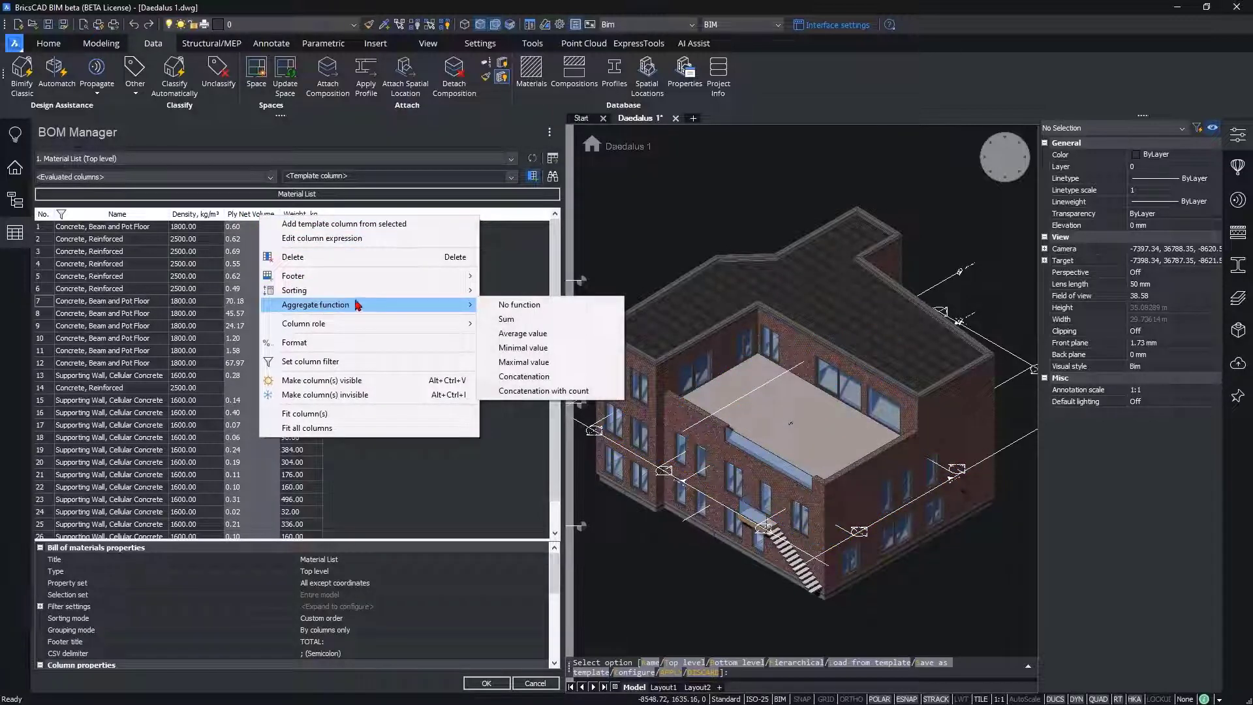
pyautogui.click(508, 320)
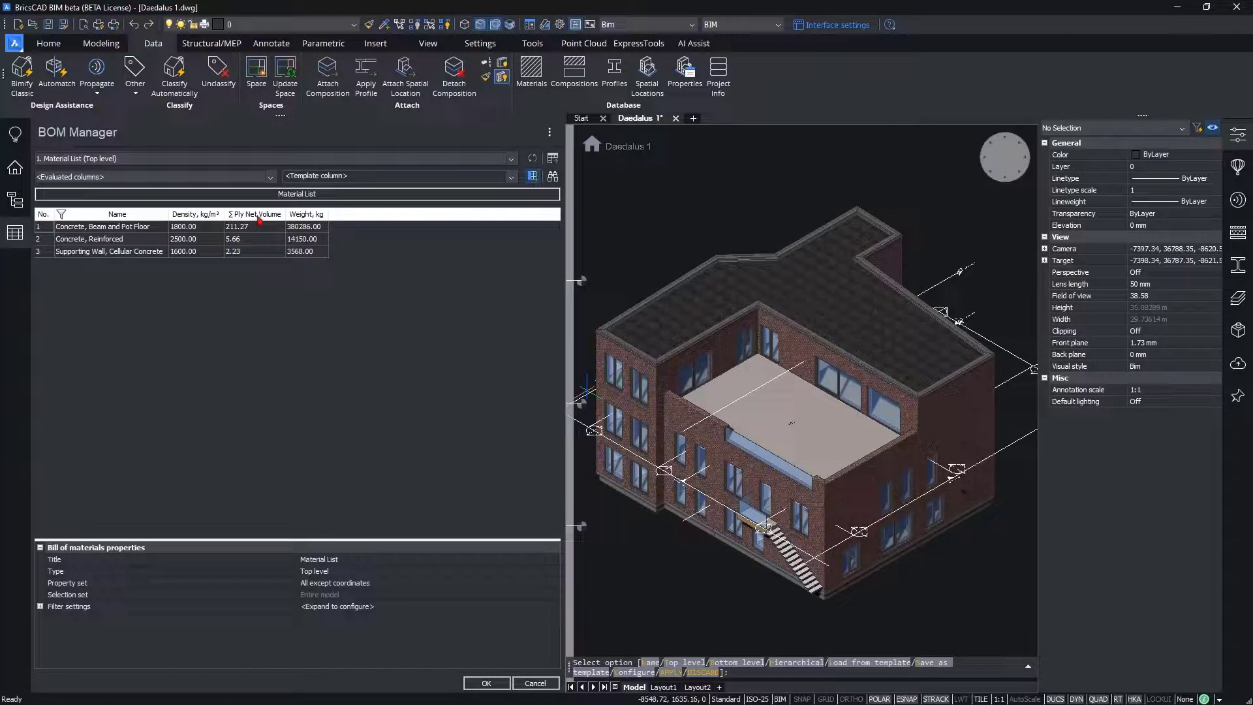
# Step: Filter the Ply Net Volume column to values greater than 5 and accept the material list
pyautogui.click(254, 215)
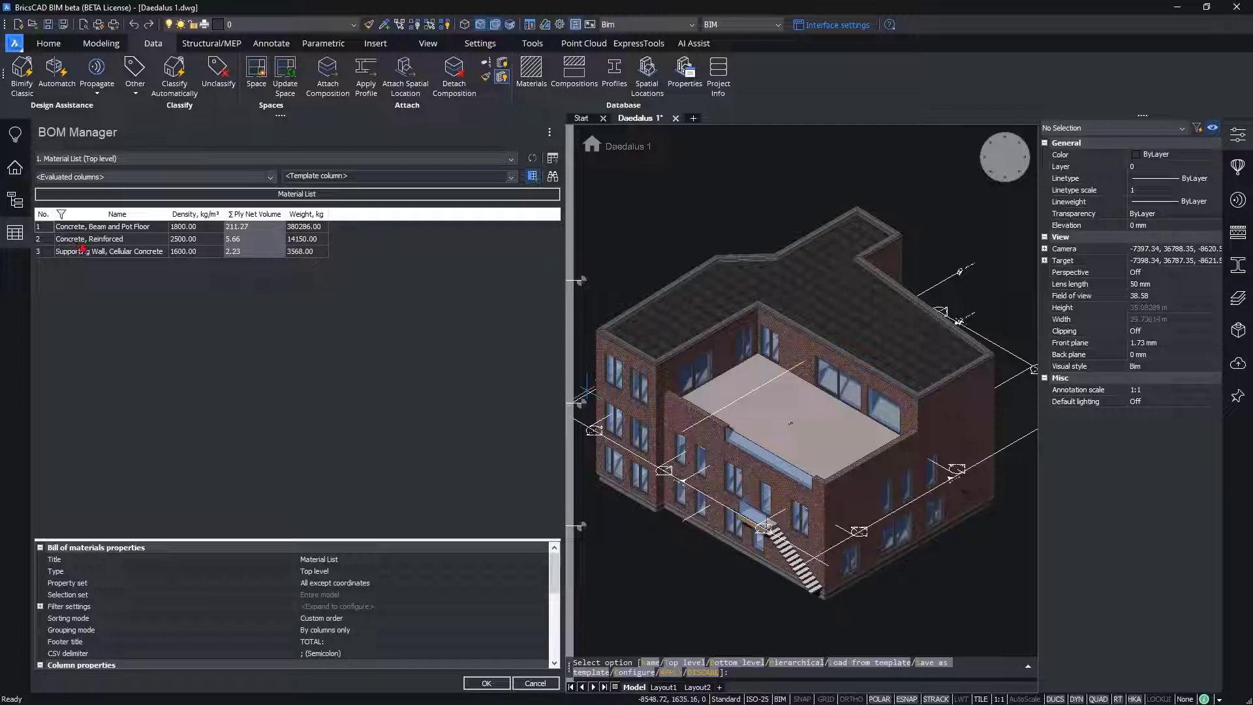
pyautogui.rightClick(255, 220)
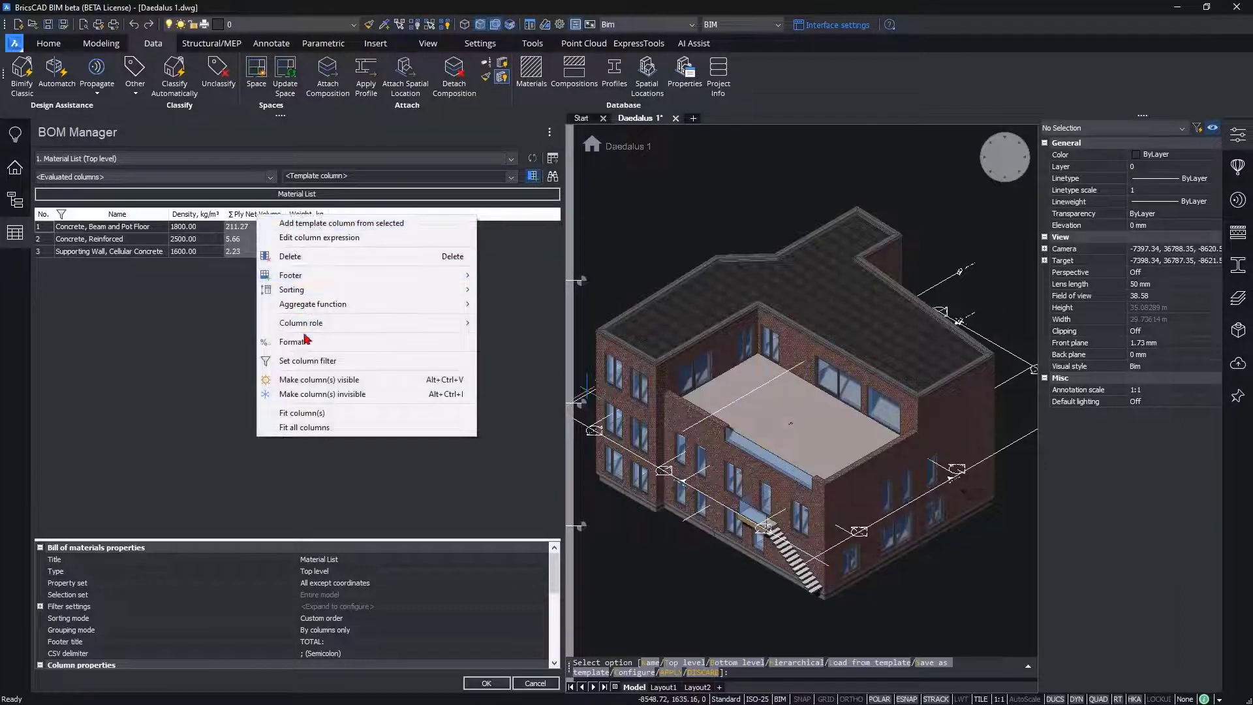
pyautogui.click(353, 360)
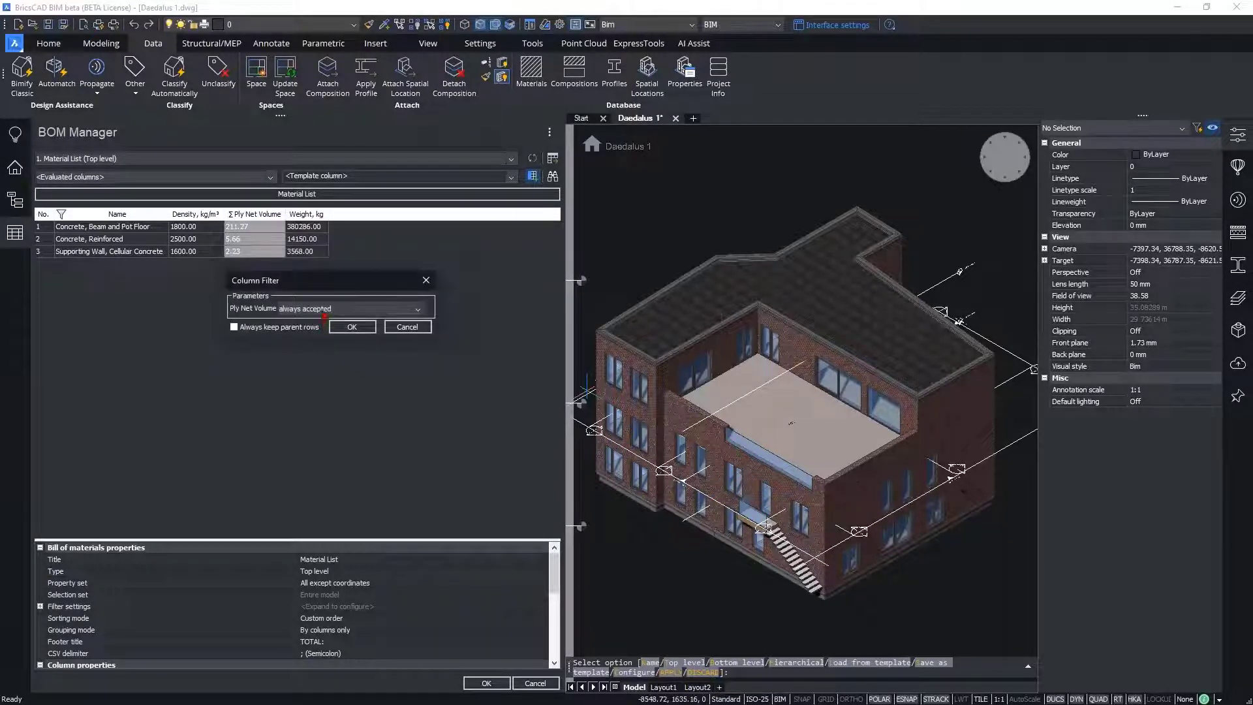
pyautogui.click(324, 309)
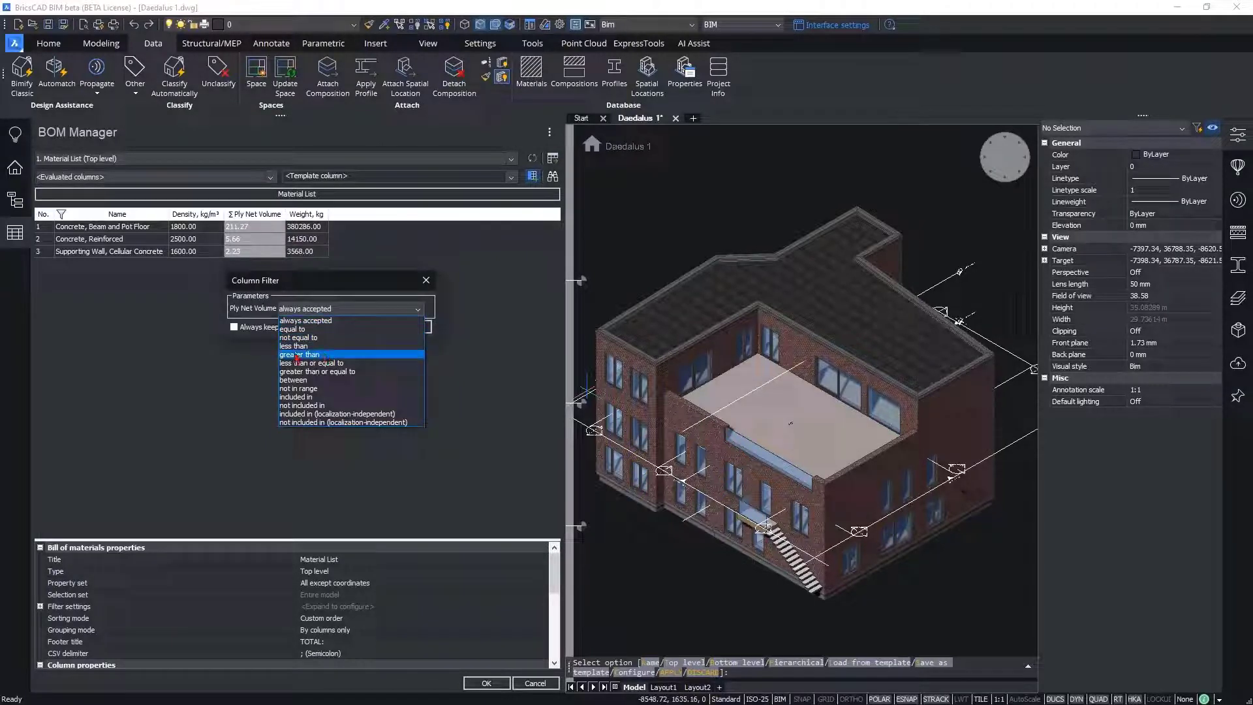
pyautogui.click(322, 355)
pyautogui.click(440, 309)
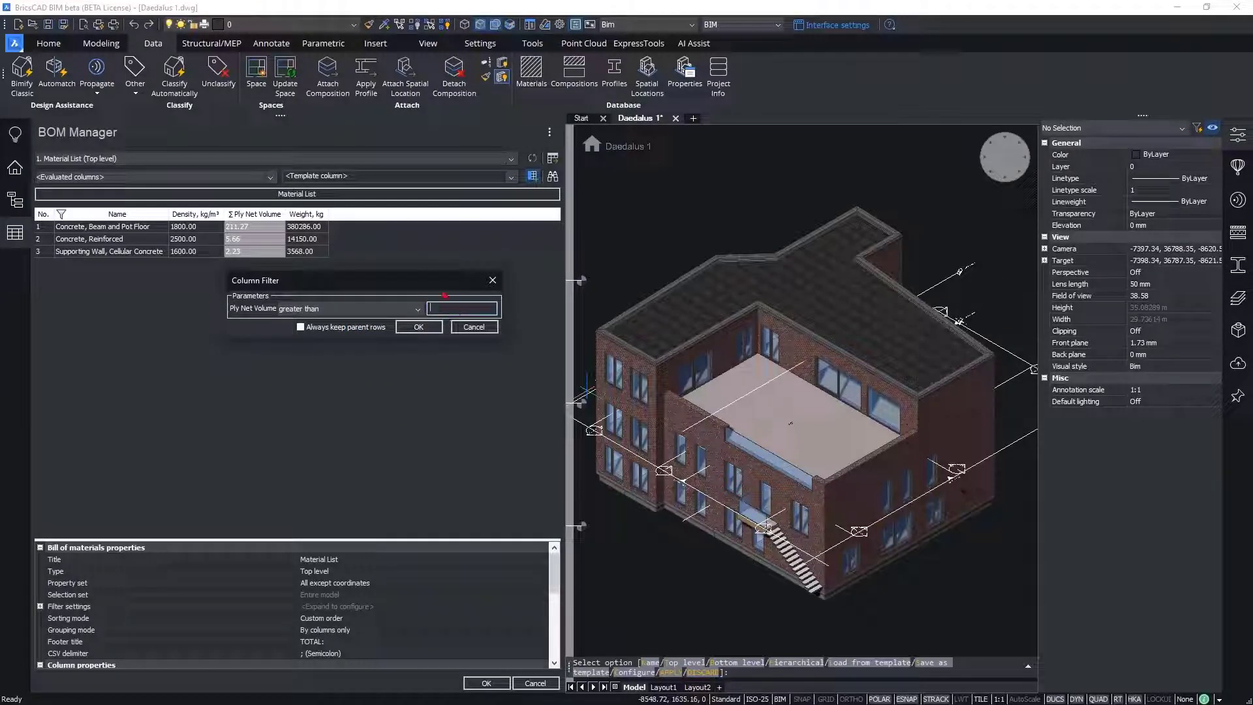
pyautogui.click(415, 327)
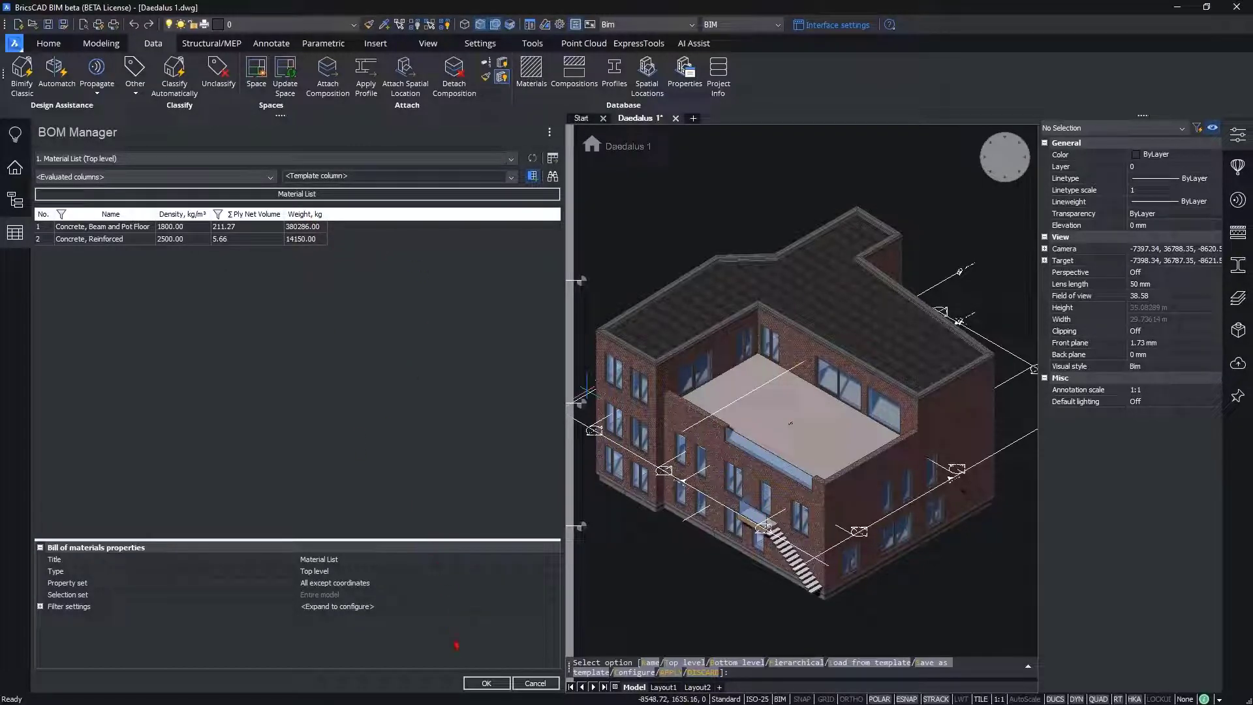
pyautogui.click(487, 682)
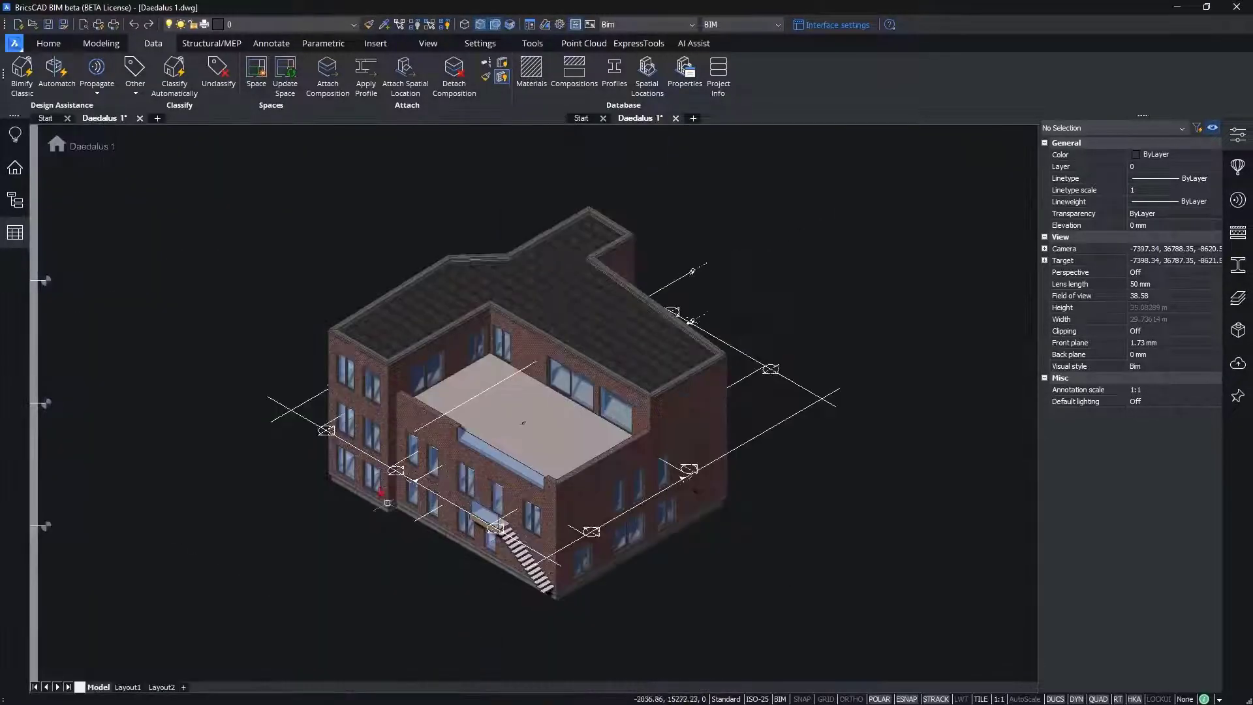
# Step: Open the sheet A-800 - Schedules and Lists from the project's sheets
pyautogui.click(14, 168)
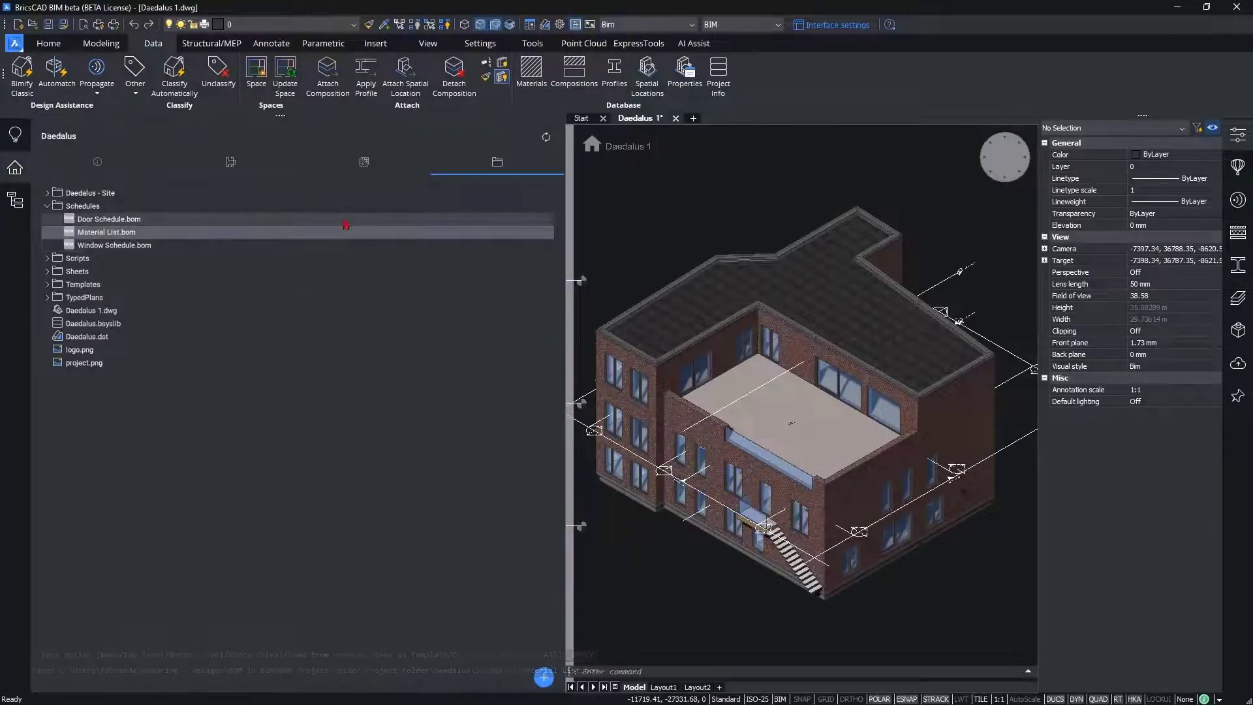
pyautogui.click(363, 163)
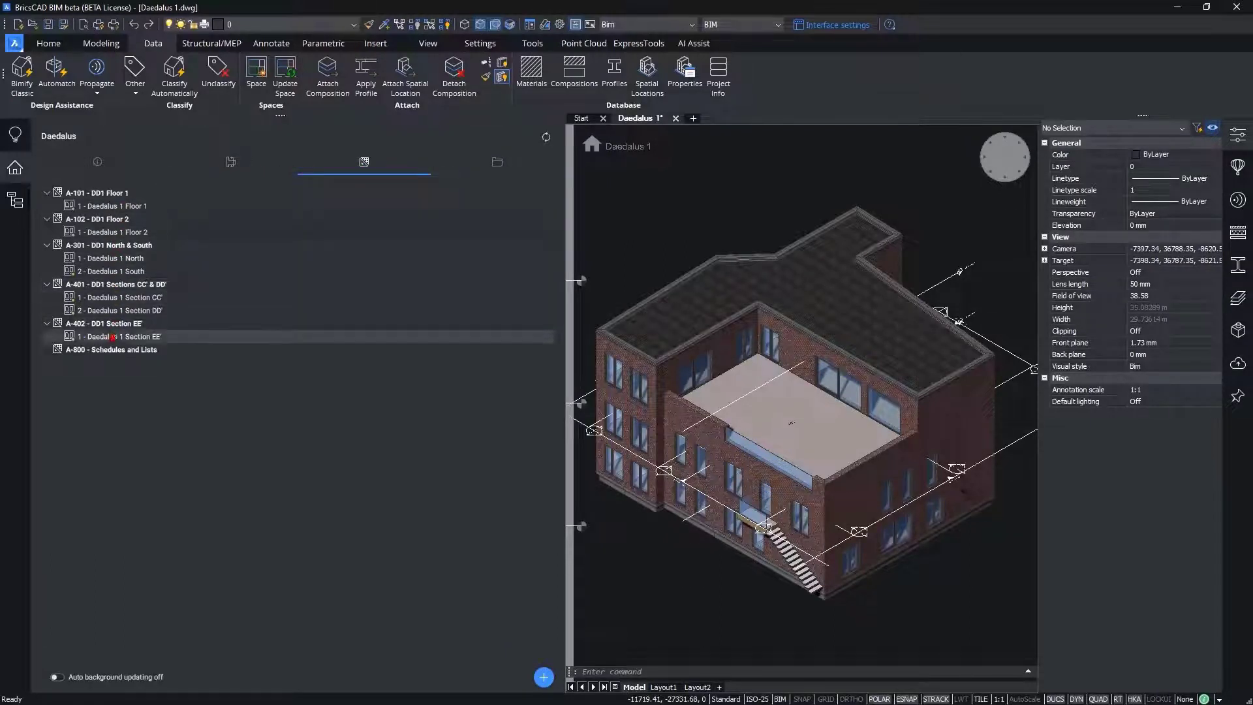
pyautogui.doubleClick(157, 349)
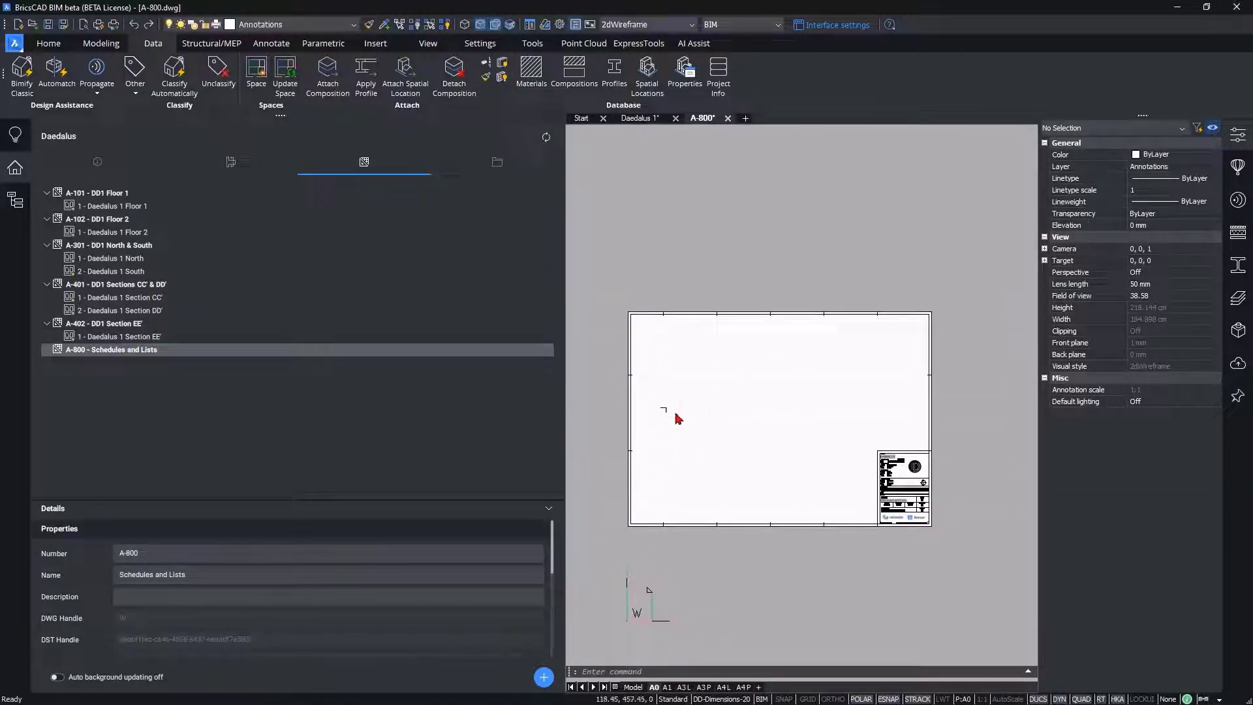
# Step: Place Window Schedule.bom from the project's Schedules folder as a table near the sheet's upper-left corner, at about 50, 770
pyautogui.click(496, 163)
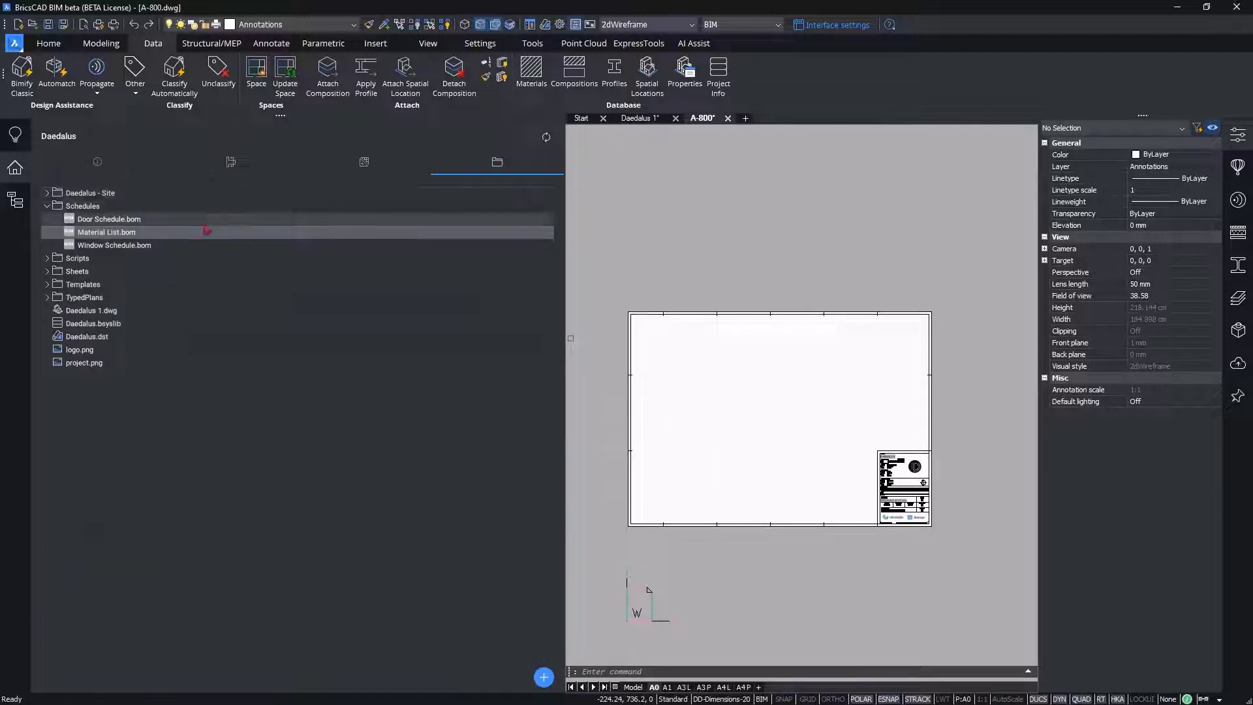
pyautogui.click(136, 246)
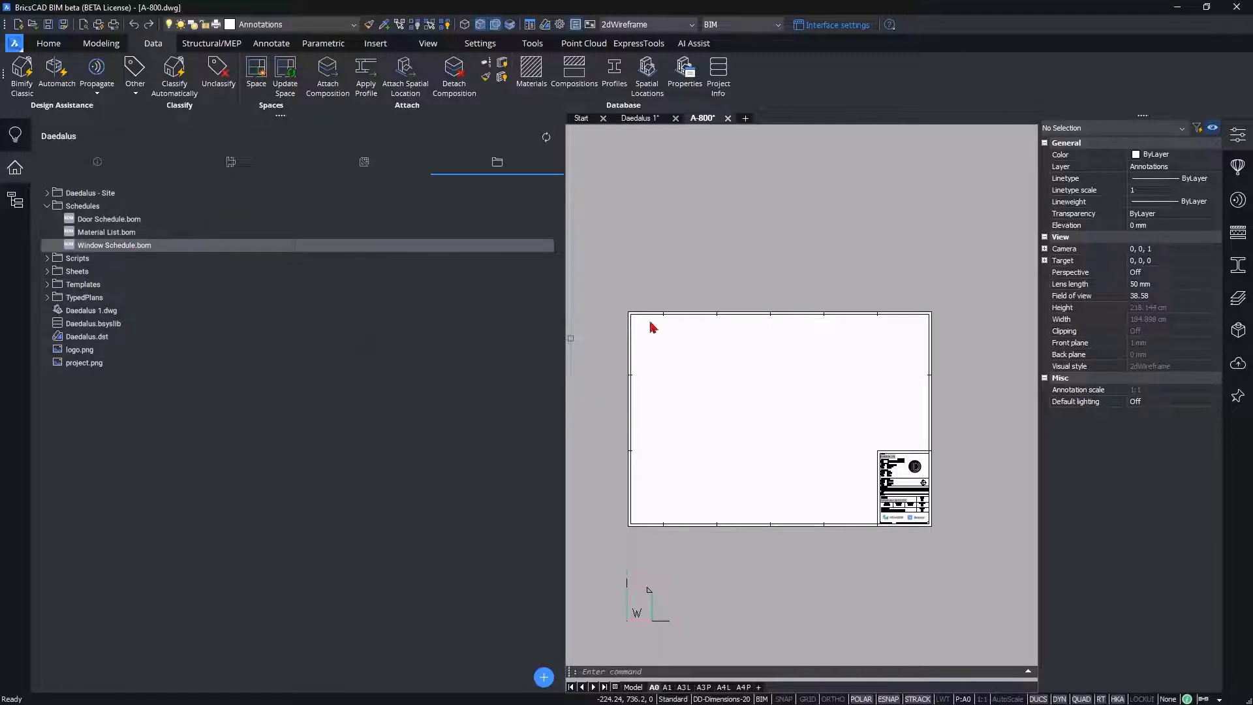
pyautogui.moveTo(643, 329); pyautogui.dragTo(642, 330)
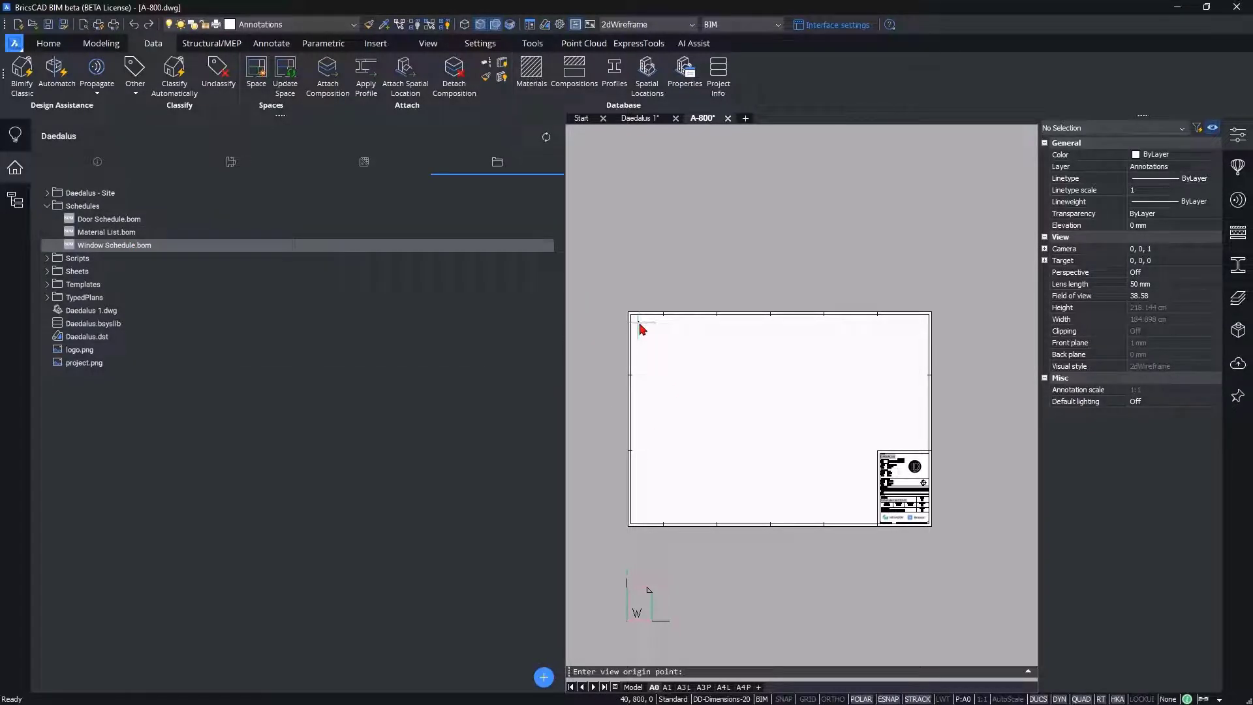
pyautogui.scroll(4, 731, 424)
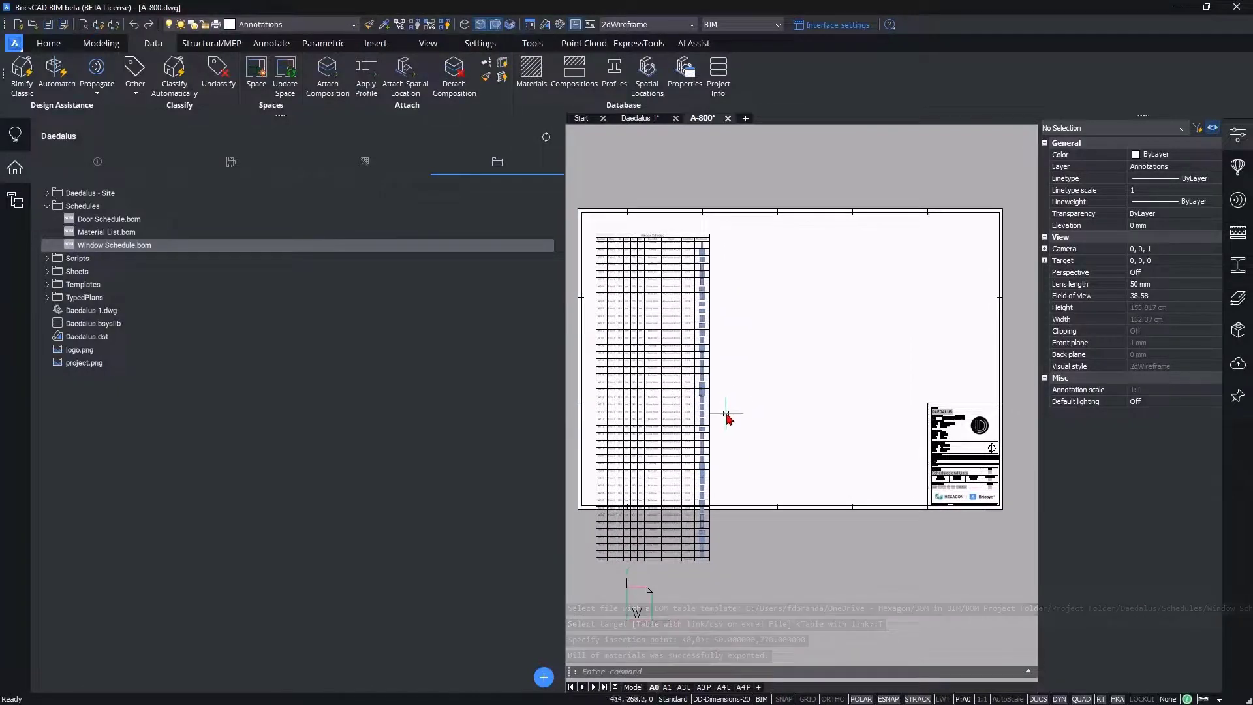
# Step: Break the window schedule table at a height of about 707 mm so its remaining rows continue in a second part inside the sheet
pyautogui.click(670, 565)
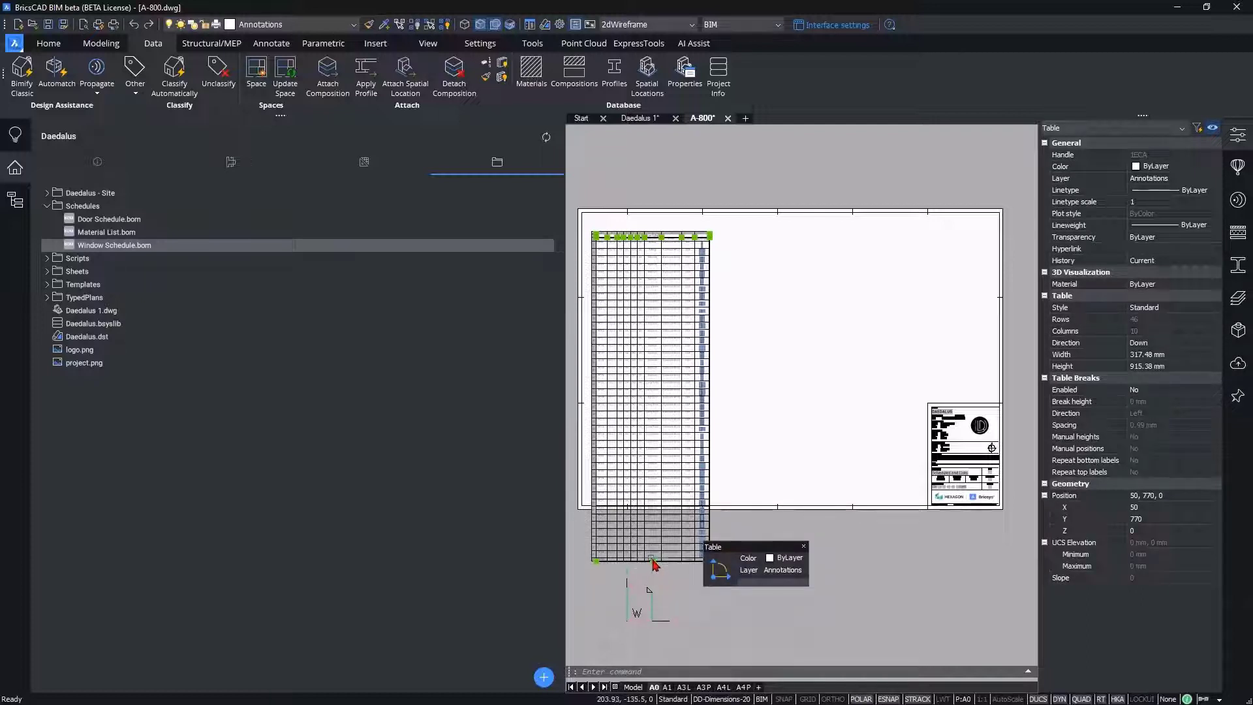
pyautogui.click(653, 562)
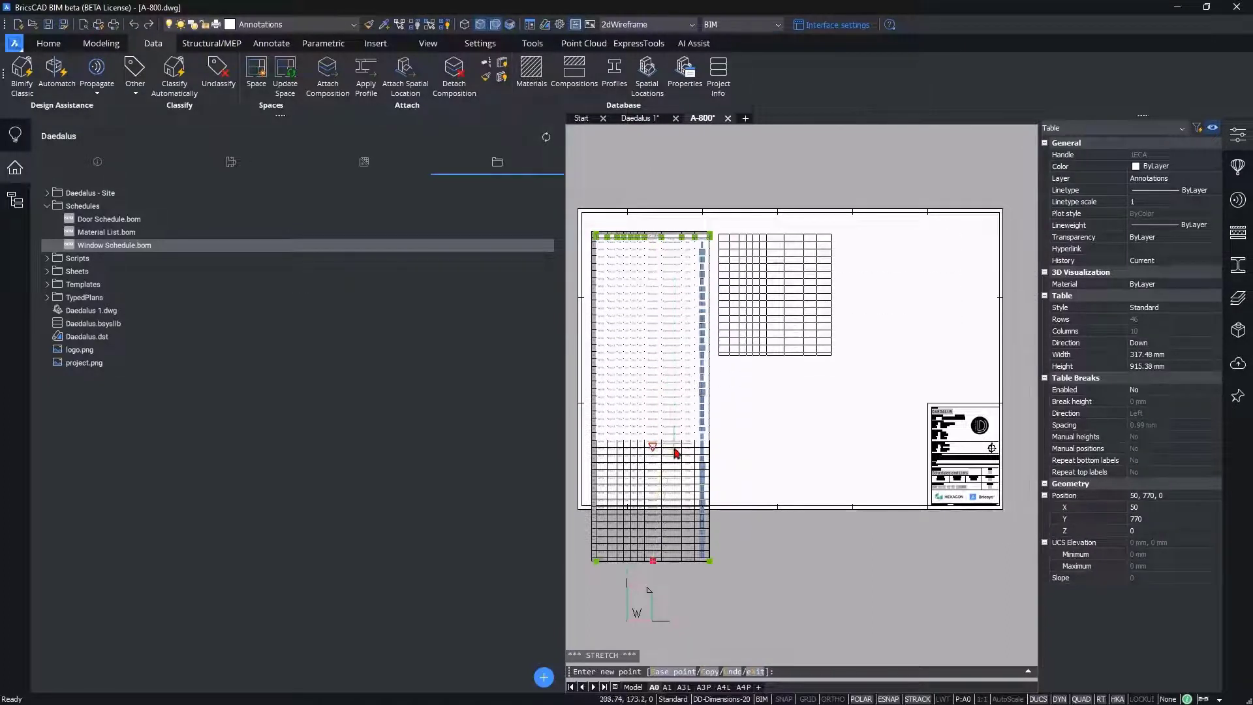
pyautogui.click(680, 491)
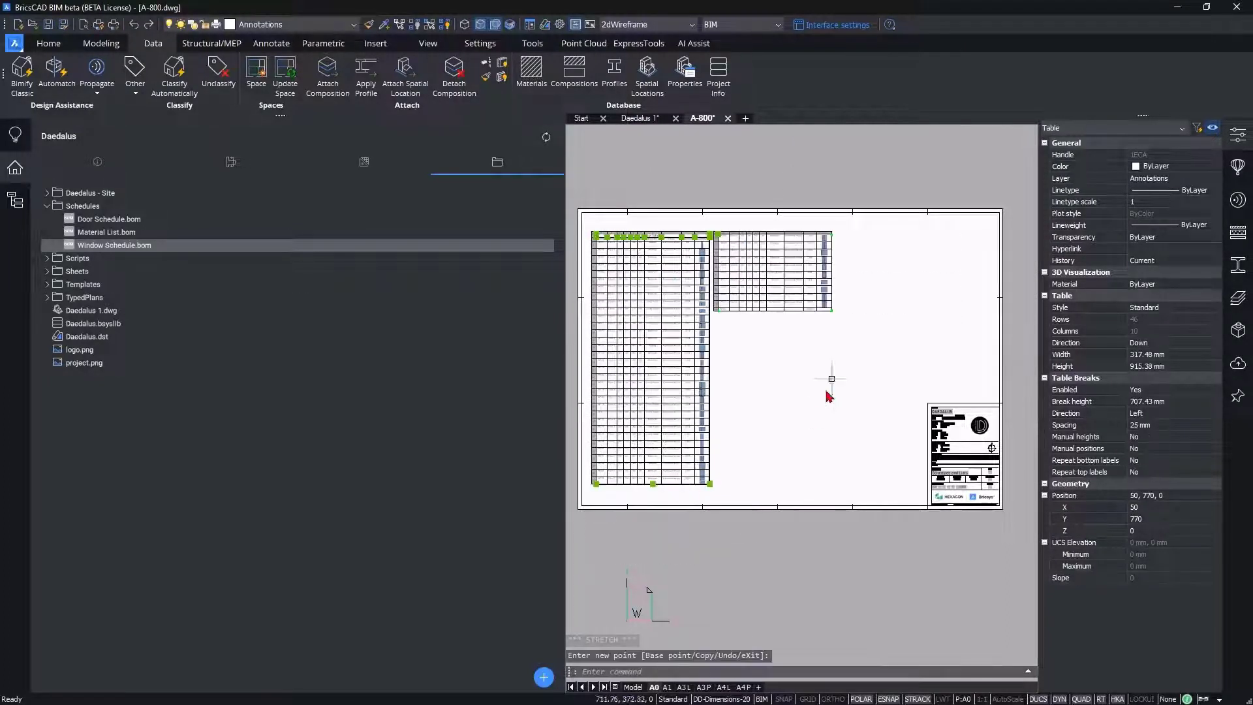
pyautogui.moveTo(759, 372); pyautogui.dragTo(802, 423, button='middle')
pyautogui.scroll(3, 764, 371)
pyautogui.moveTo(762, 379); pyautogui.dragTo(781, 358, button='middle')
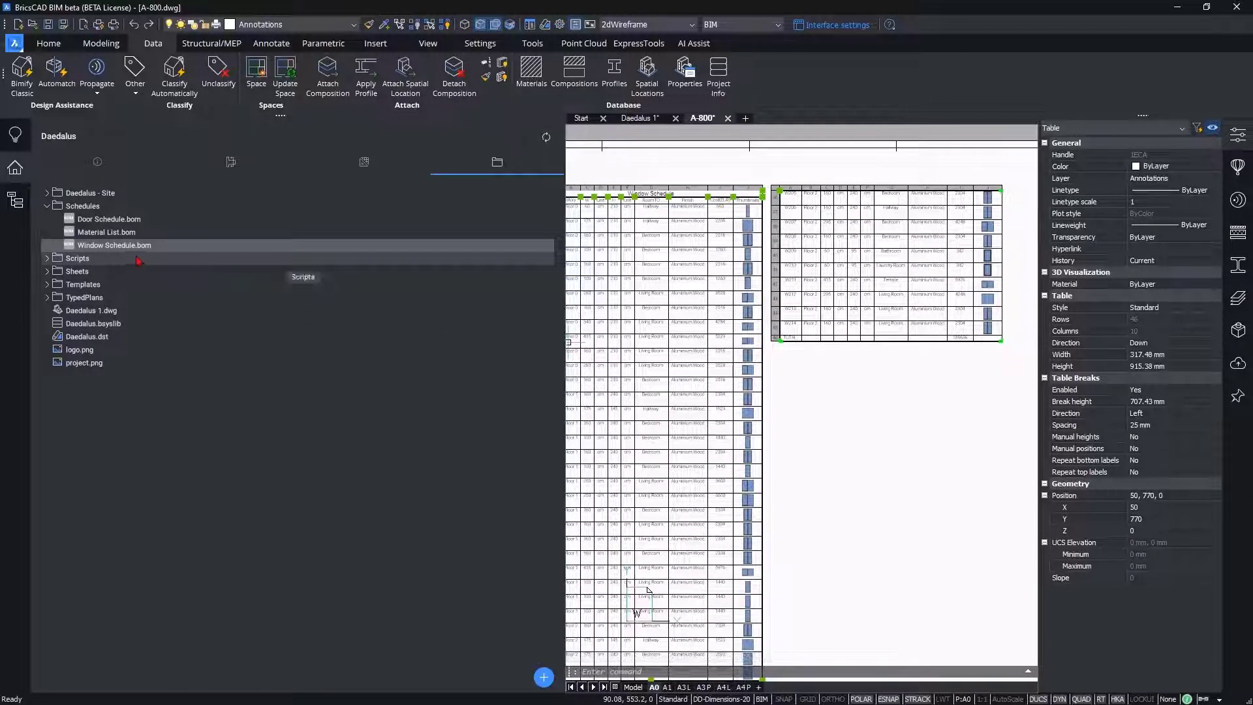
# Step: Place Material List.bom as a table just below the window schedule's second part, aligned with its left edge
pyautogui.click(124, 233)
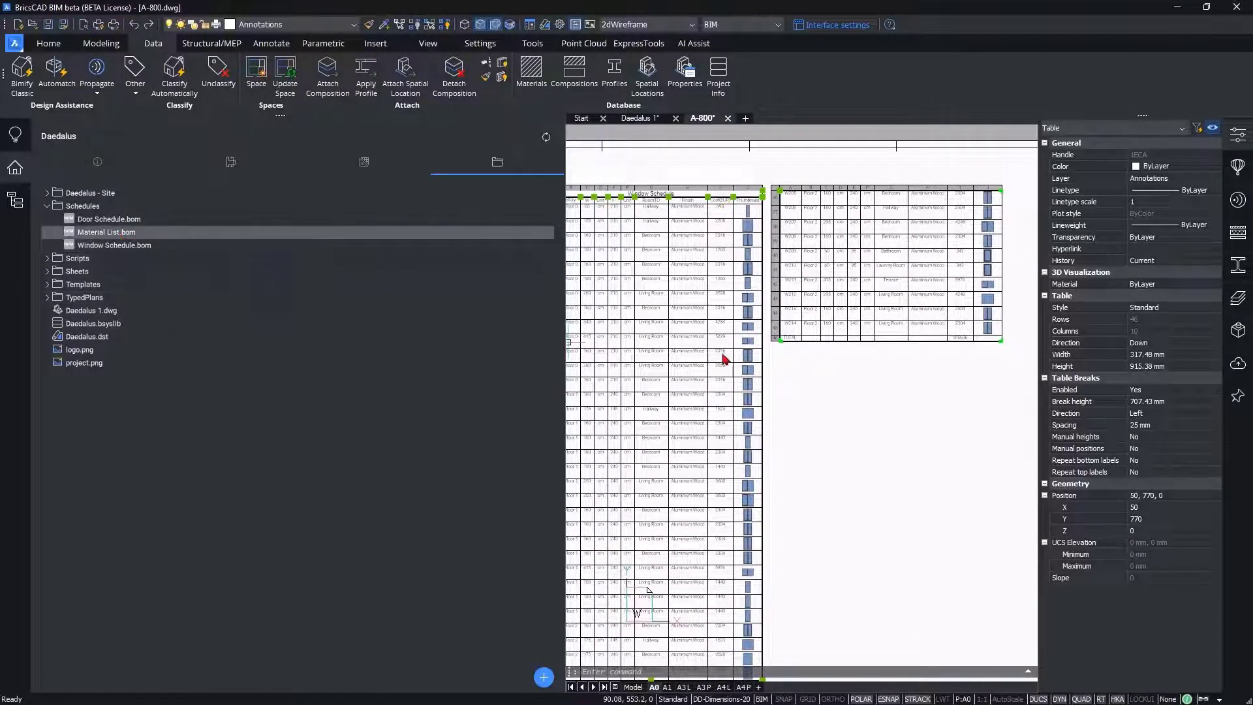
pyautogui.scroll(2, 775, 360)
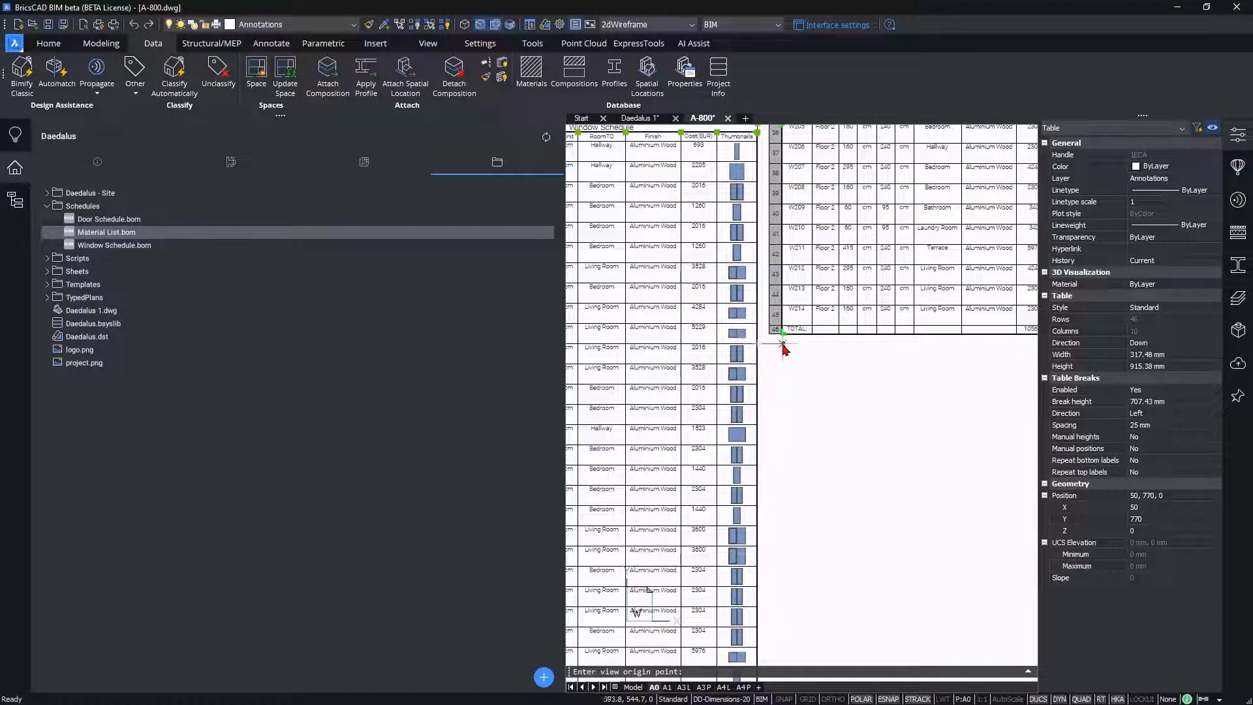
pyautogui.click(782, 343)
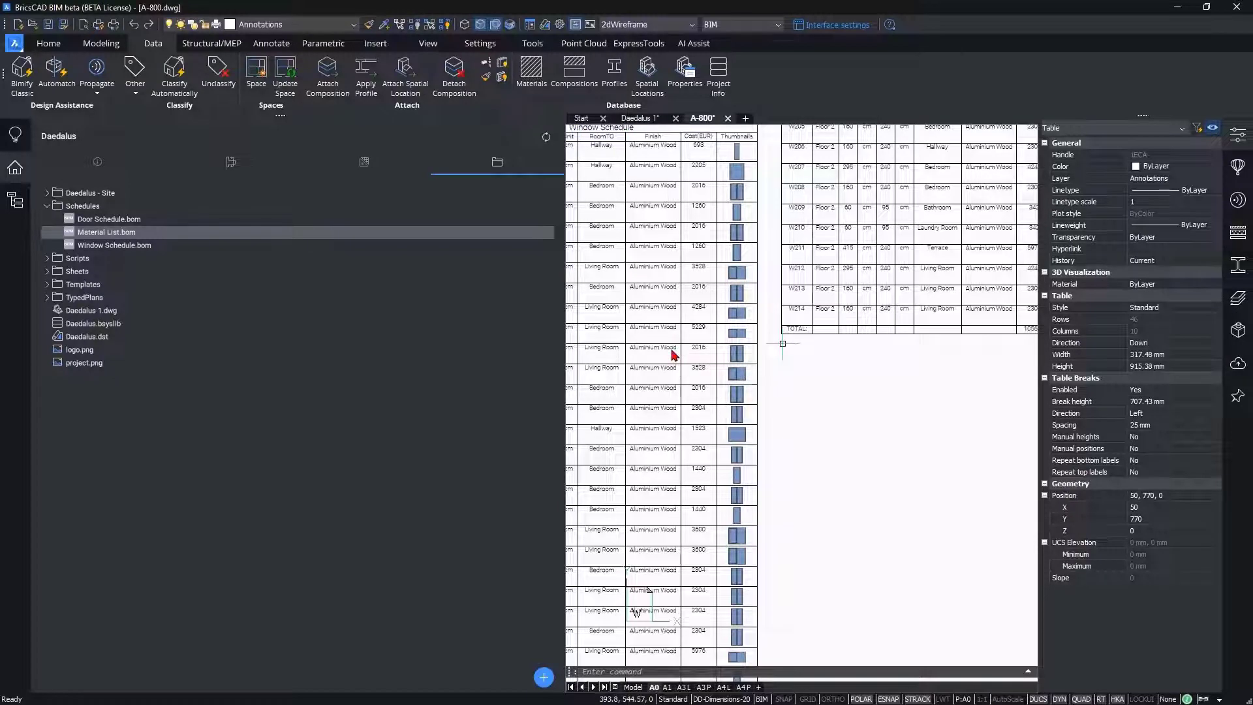
pyautogui.click(783, 343)
pyautogui.moveTo(782, 452); pyautogui.dragTo(710, 437, button='middle')
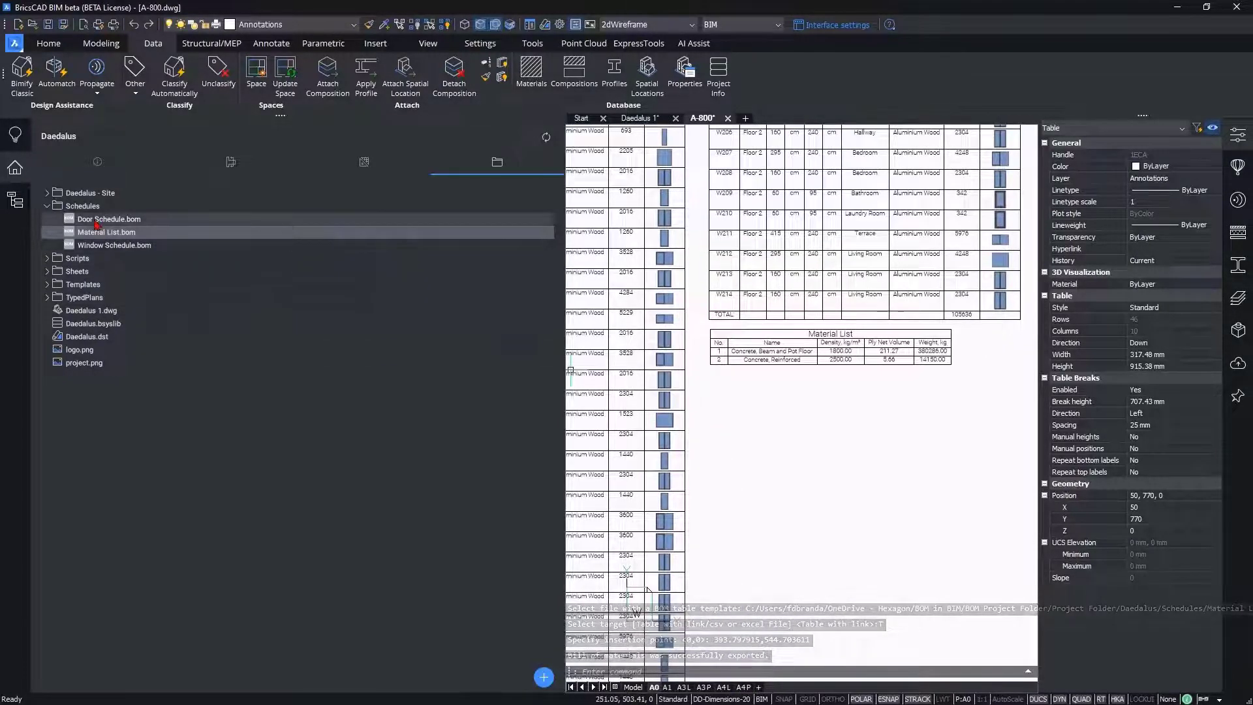
# Step: Place Door Schedule.bom as a table below the material list, aligned with its left edge
pyautogui.click(261, 220)
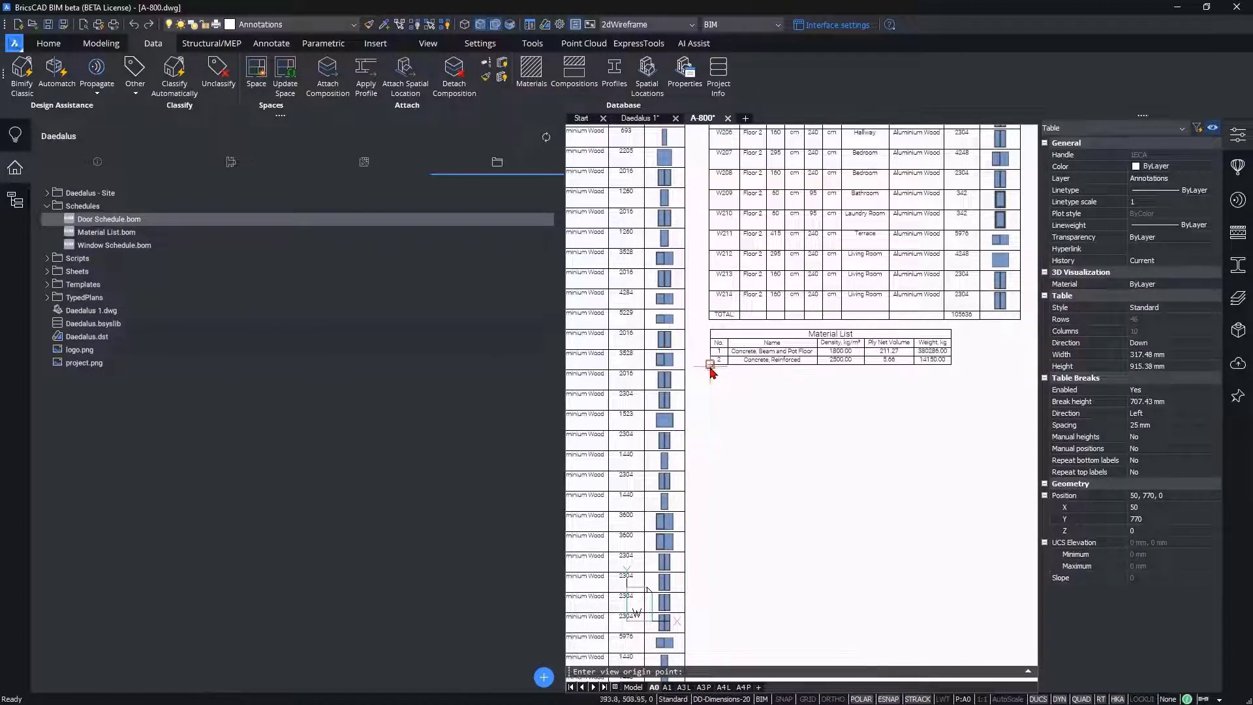
pyautogui.click(709, 389)
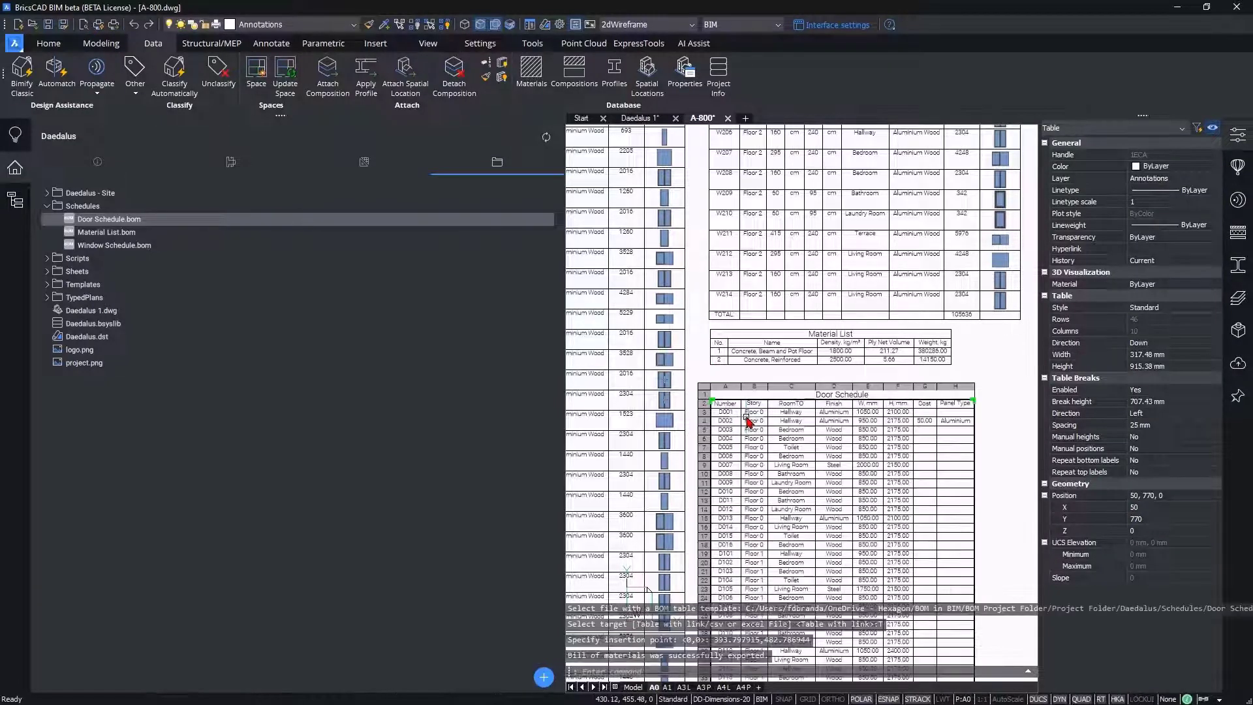
pyautogui.scroll(-5, 948, 526)
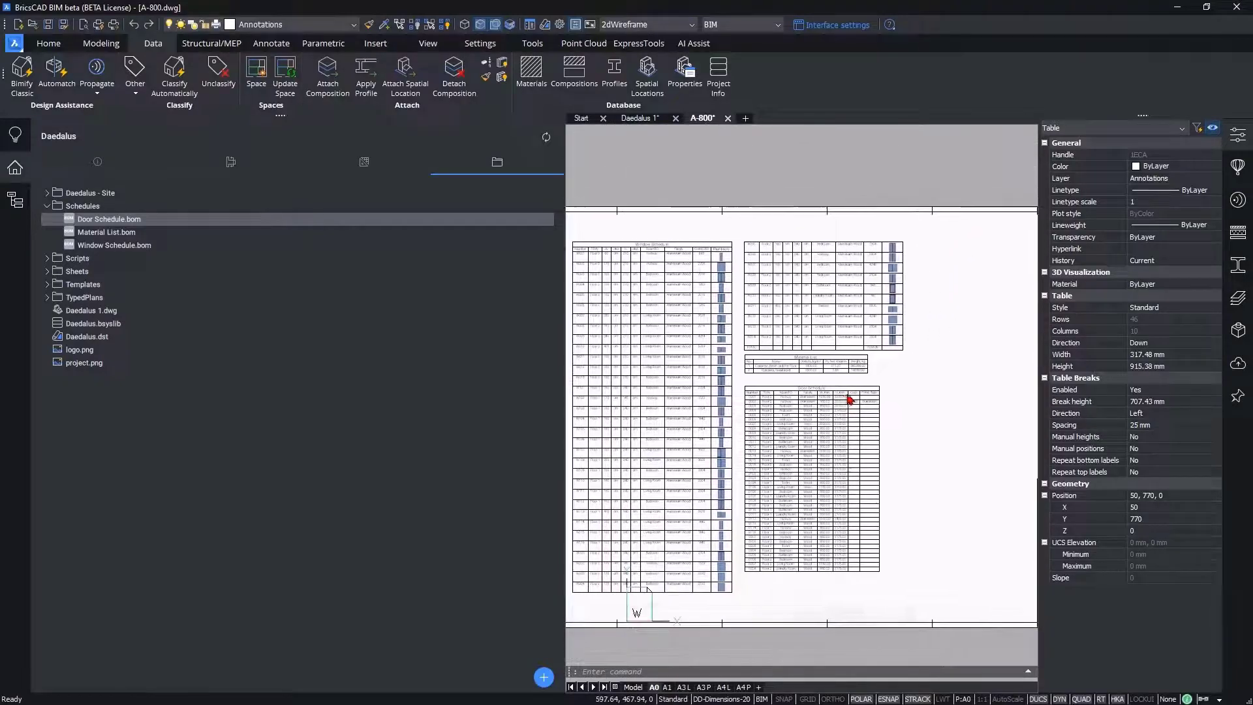
pyautogui.scroll(-3, 852, 398)
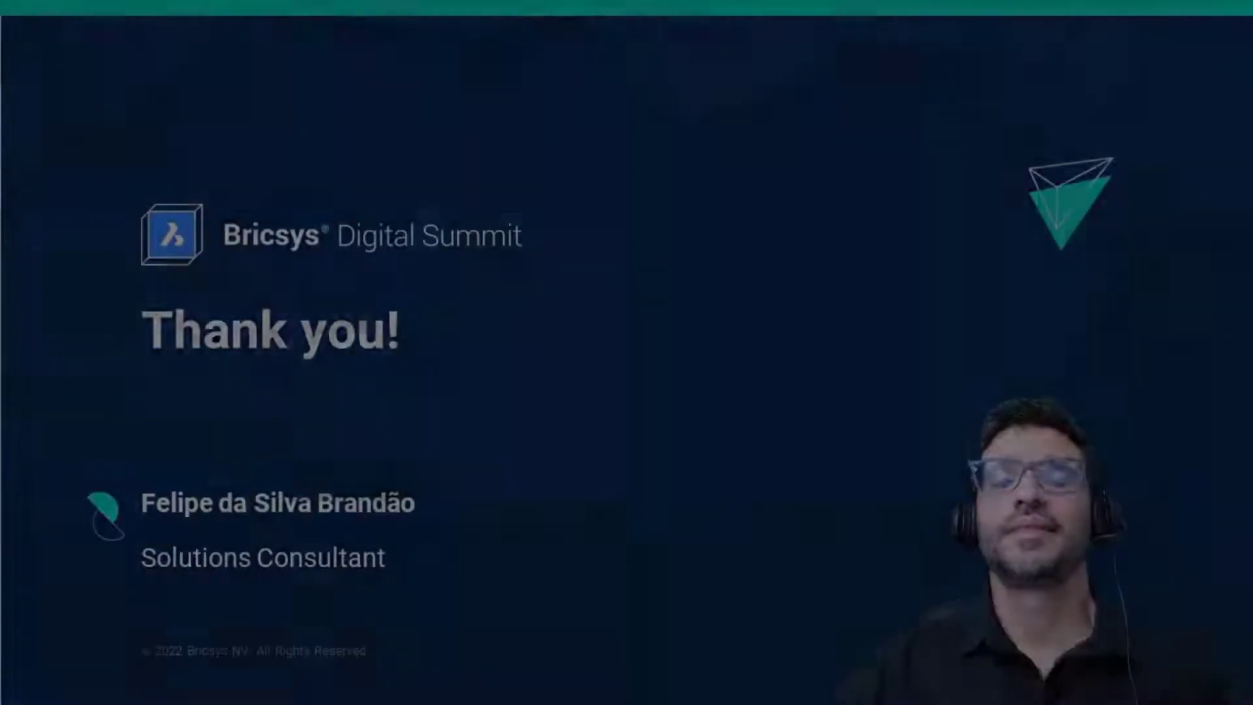